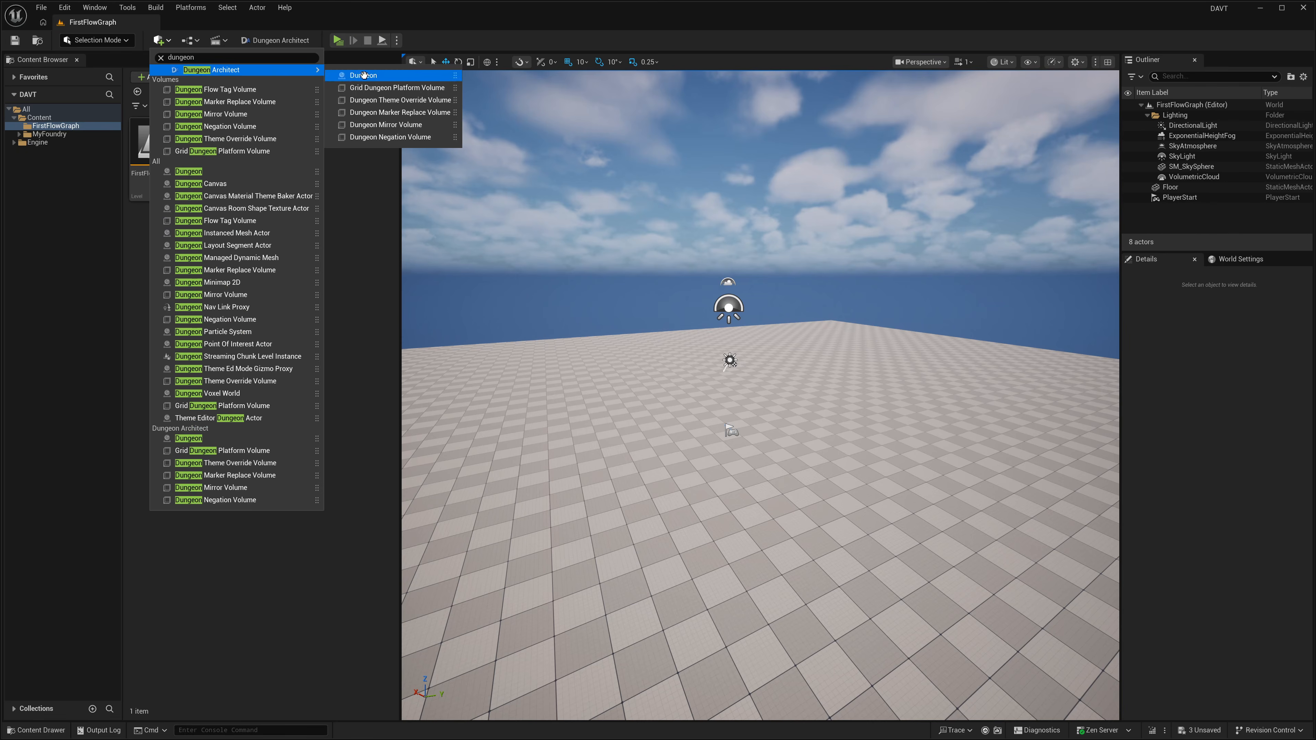
# Step: Place a Dungeon actor in the level and reset its location to the origin
pyautogui.moveTo(363, 75); pyautogui.dragTo(700, 415)
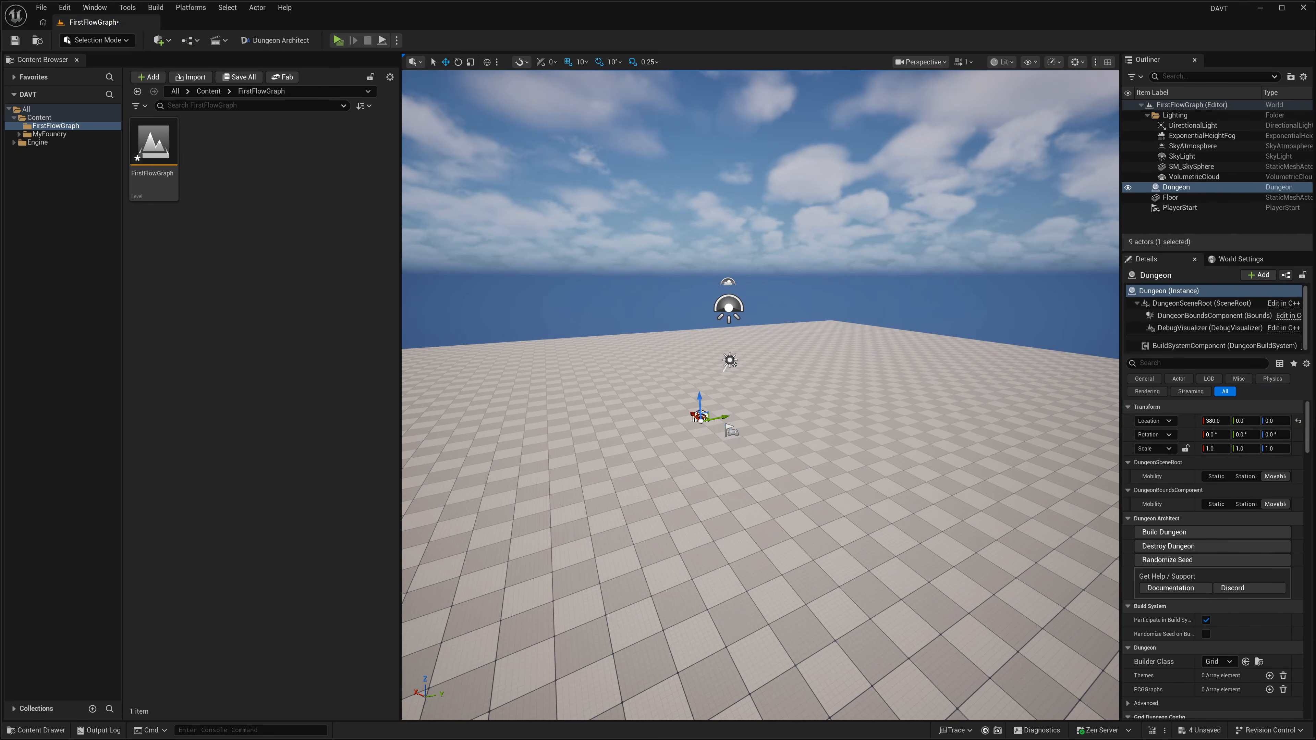
pyautogui.click(1298, 422)
# Step: Delete the Floor from the level and save the level
pyautogui.moveTo(803, 416); pyautogui.dragTo(870, 452, button='right')
pyautogui.click(804, 418)
pyautogui.press('Delete')
pyautogui.press('a')
pyautogui.press('w')
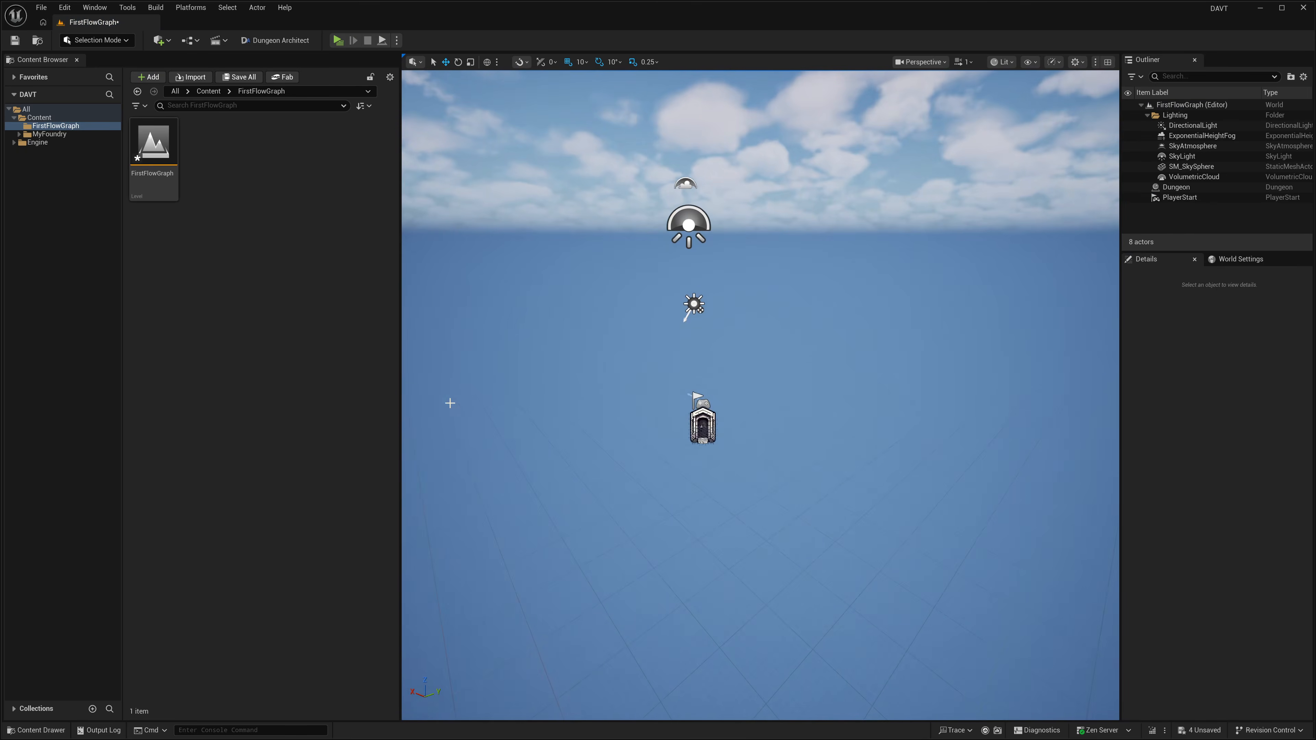
pyautogui.hotkey('ctrl', 's')
# Step: Create a Cell Flow Graph asset named CF_FirstGraph in the FirstFlowGraph folder and save it
pyautogui.rightClick(224, 196)
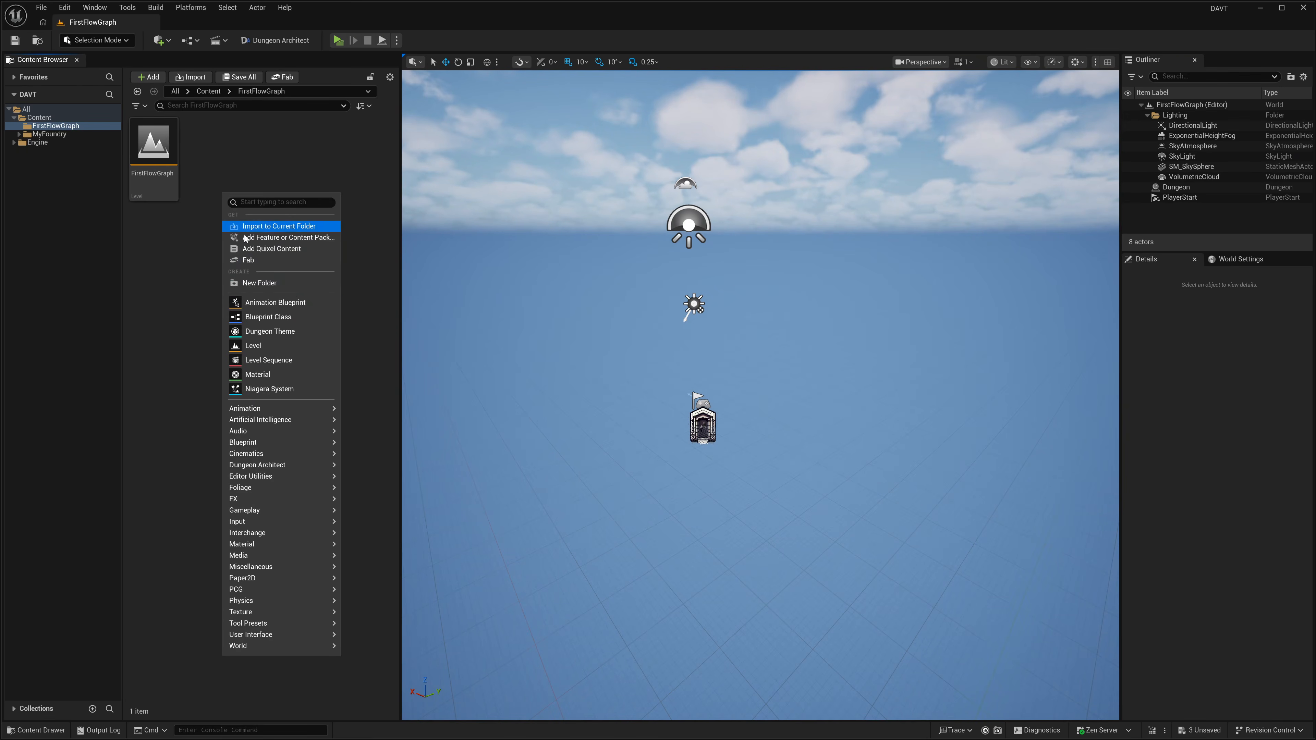
pyautogui.moveTo(269, 431)
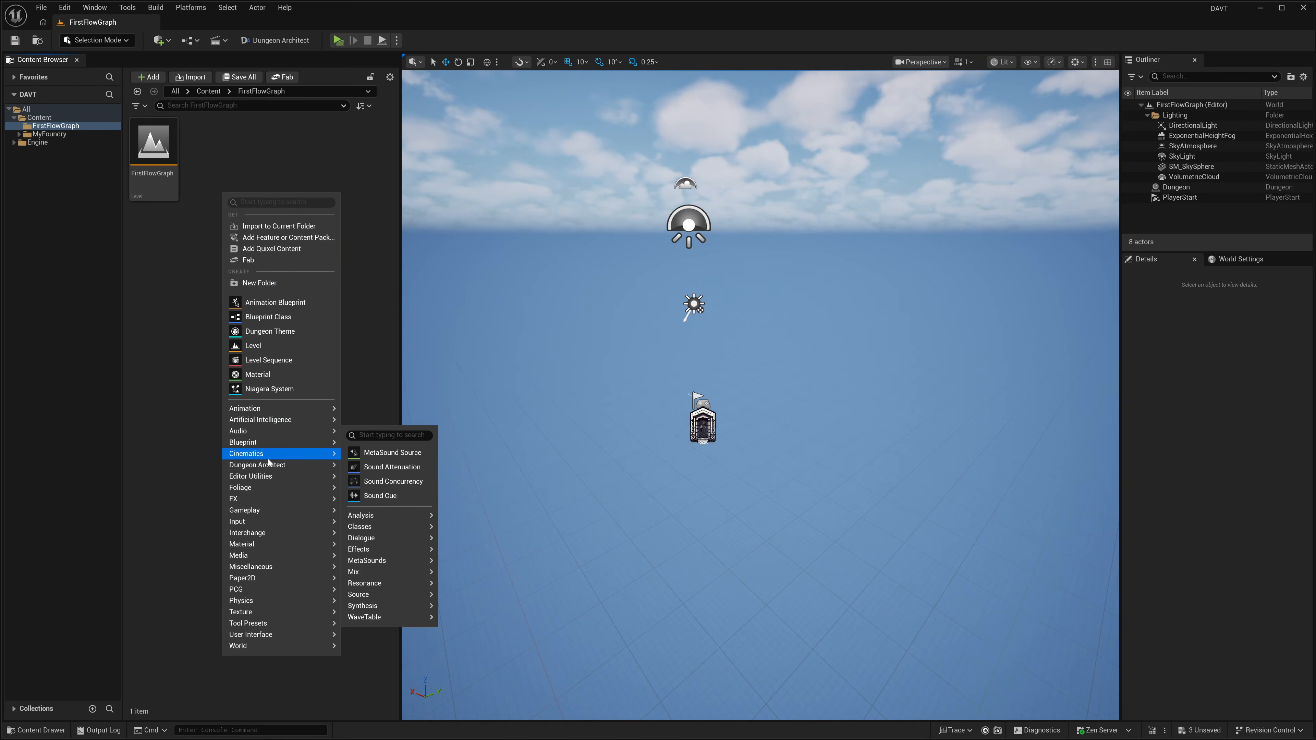
pyautogui.moveTo(270, 464)
pyautogui.moveTo(373, 547)
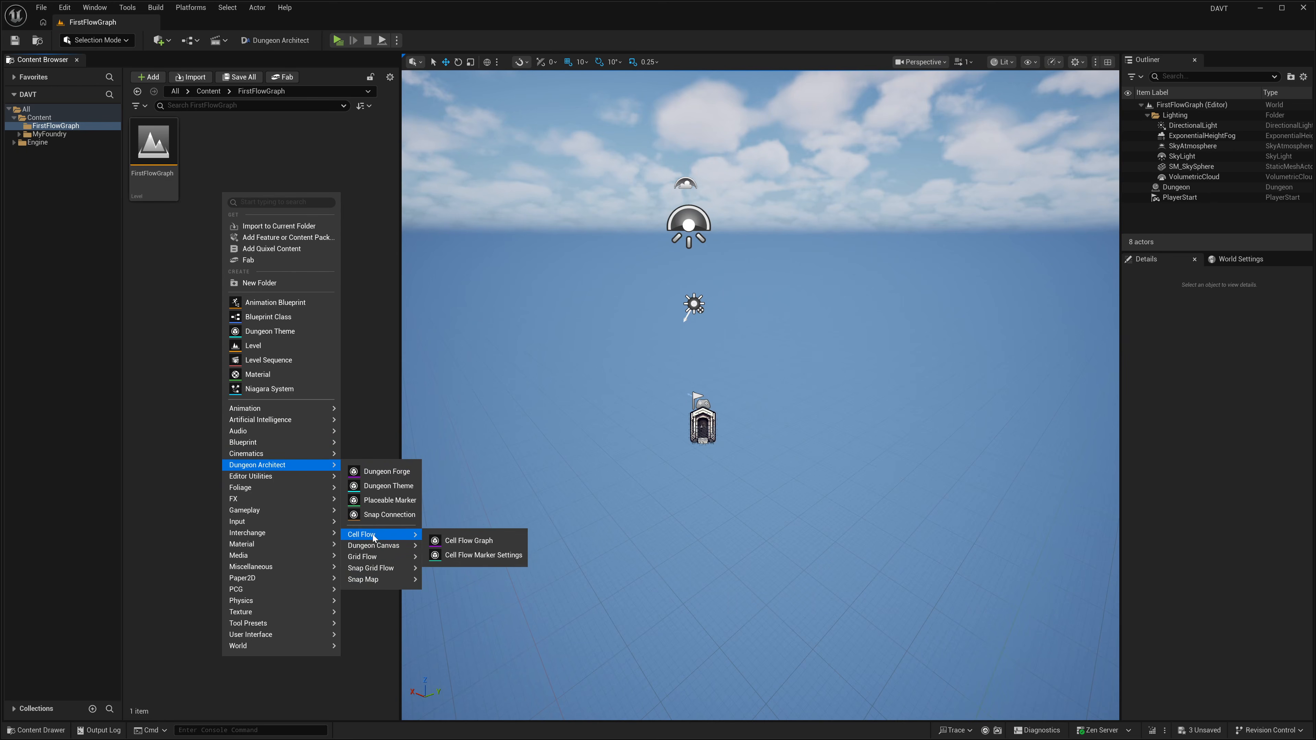
pyautogui.click(452, 542)
pyautogui.write('CF')
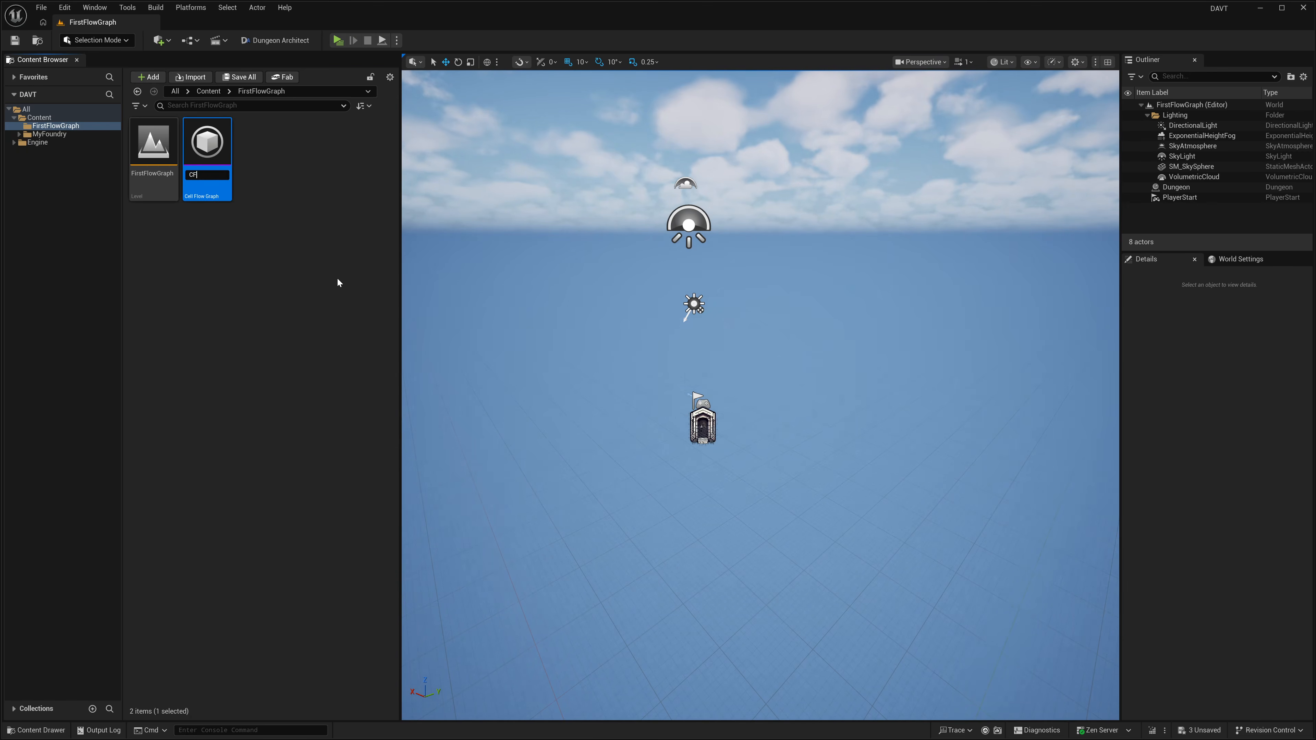
pyautogui.write('_')
pyautogui.write('Fi')
pyautogui.write('st')
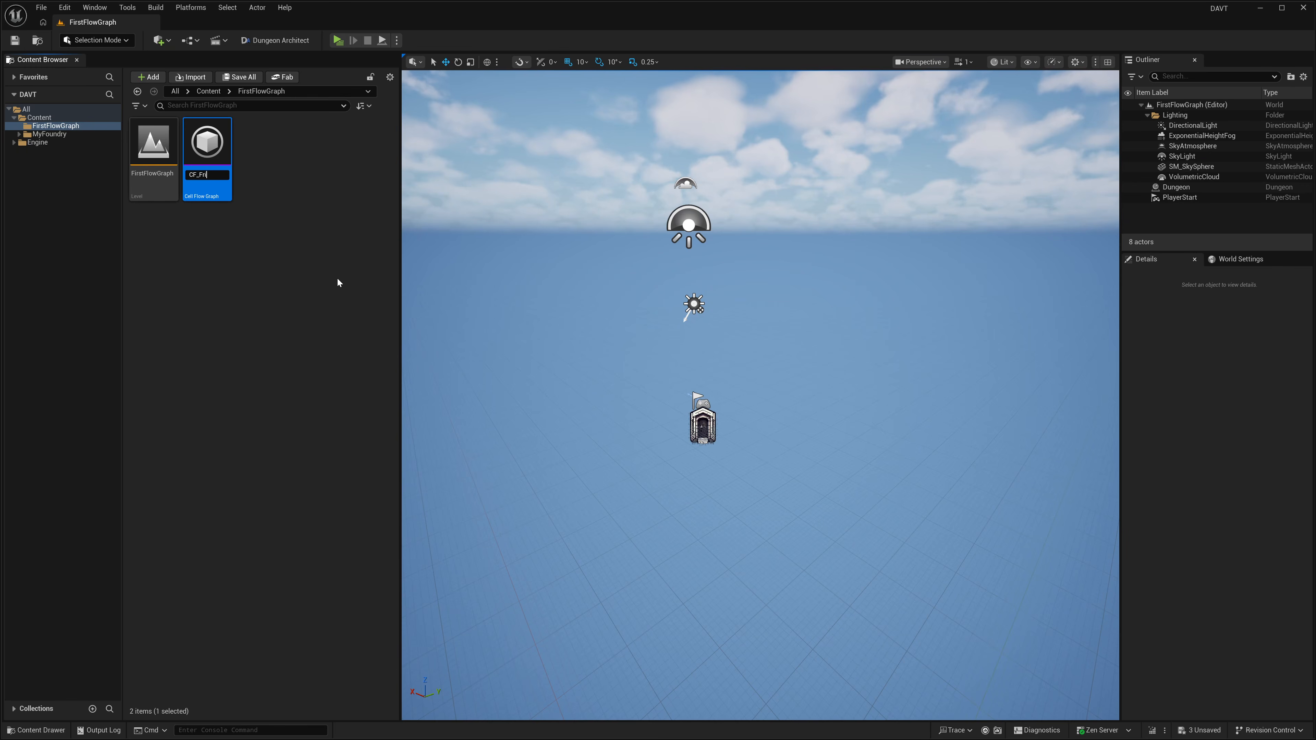
pyautogui.write('rstGraph')
pyautogui.press('Return')
pyautogui.hotkey('ctrl', 's')
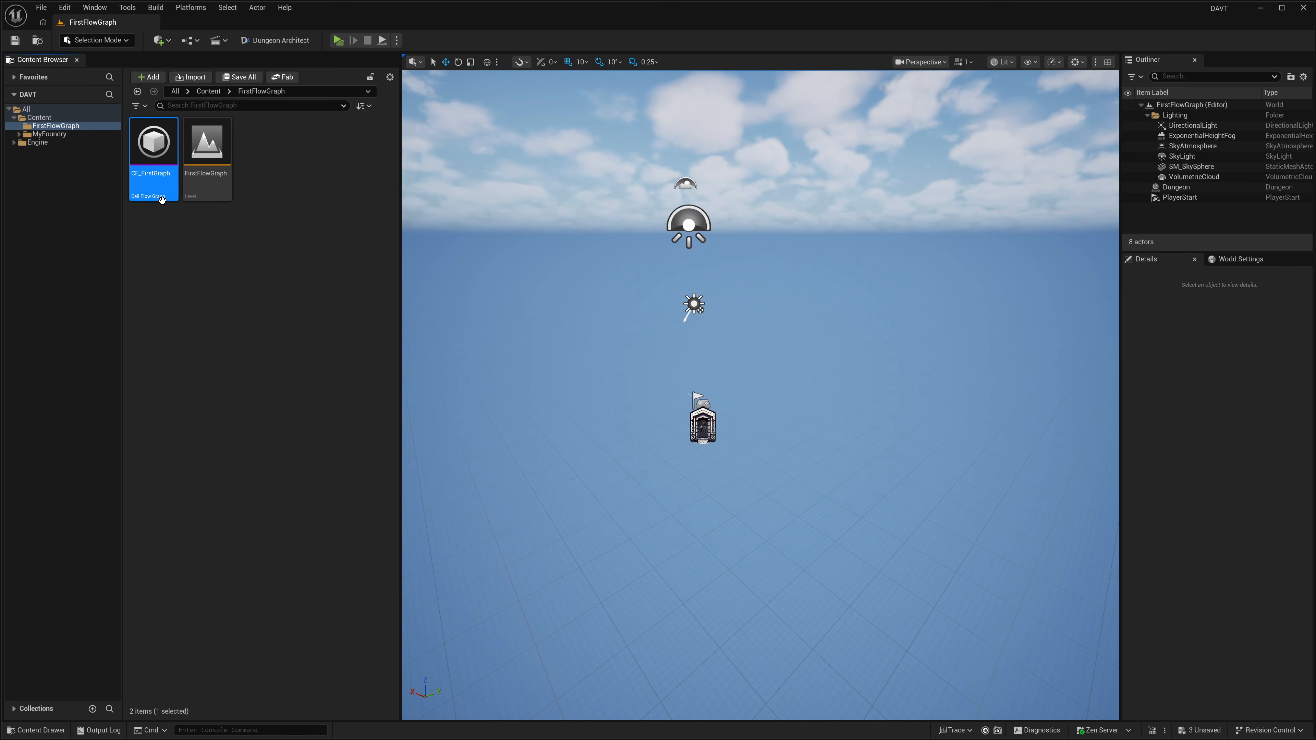
# Step: Set the Dungeon actor's Builder Class to Cell Flow
pyautogui.click(702, 428)
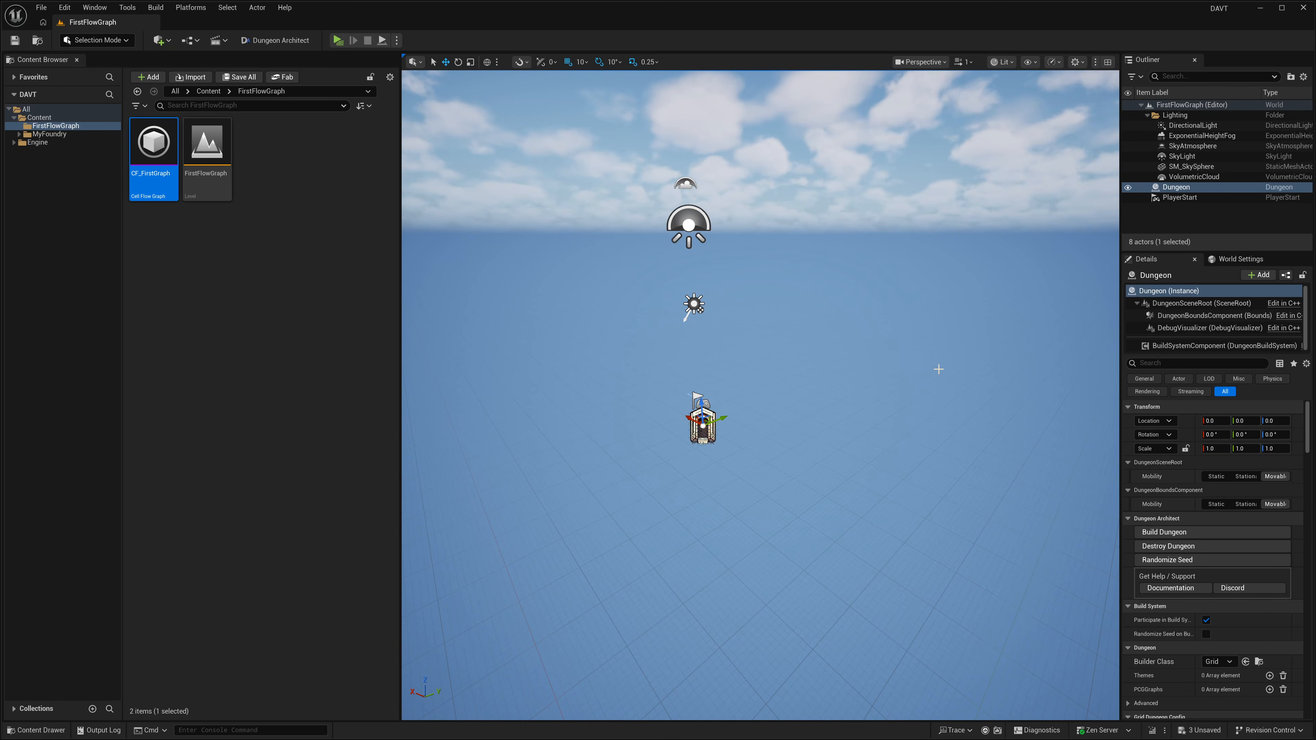
pyautogui.scroll(-4, 1233, 472)
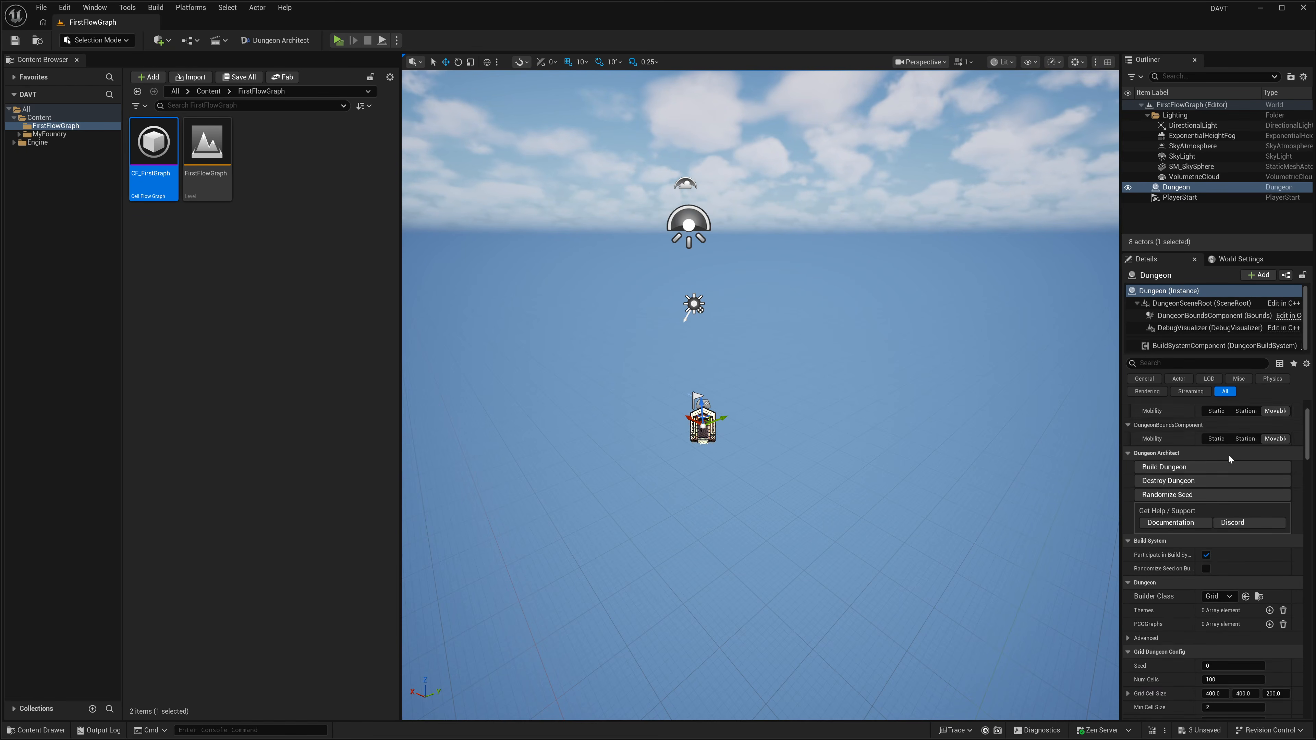
pyautogui.scroll(-2, 1217, 441)
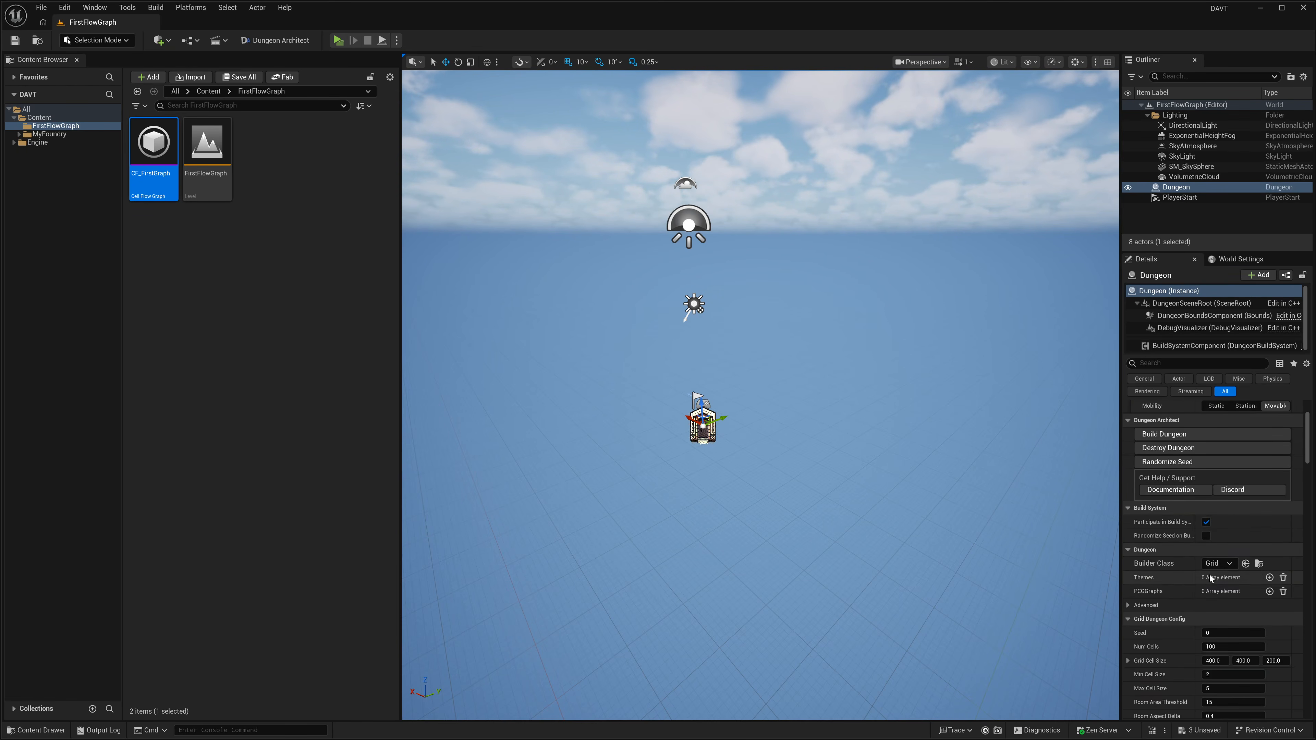
pyautogui.click(1229, 565)
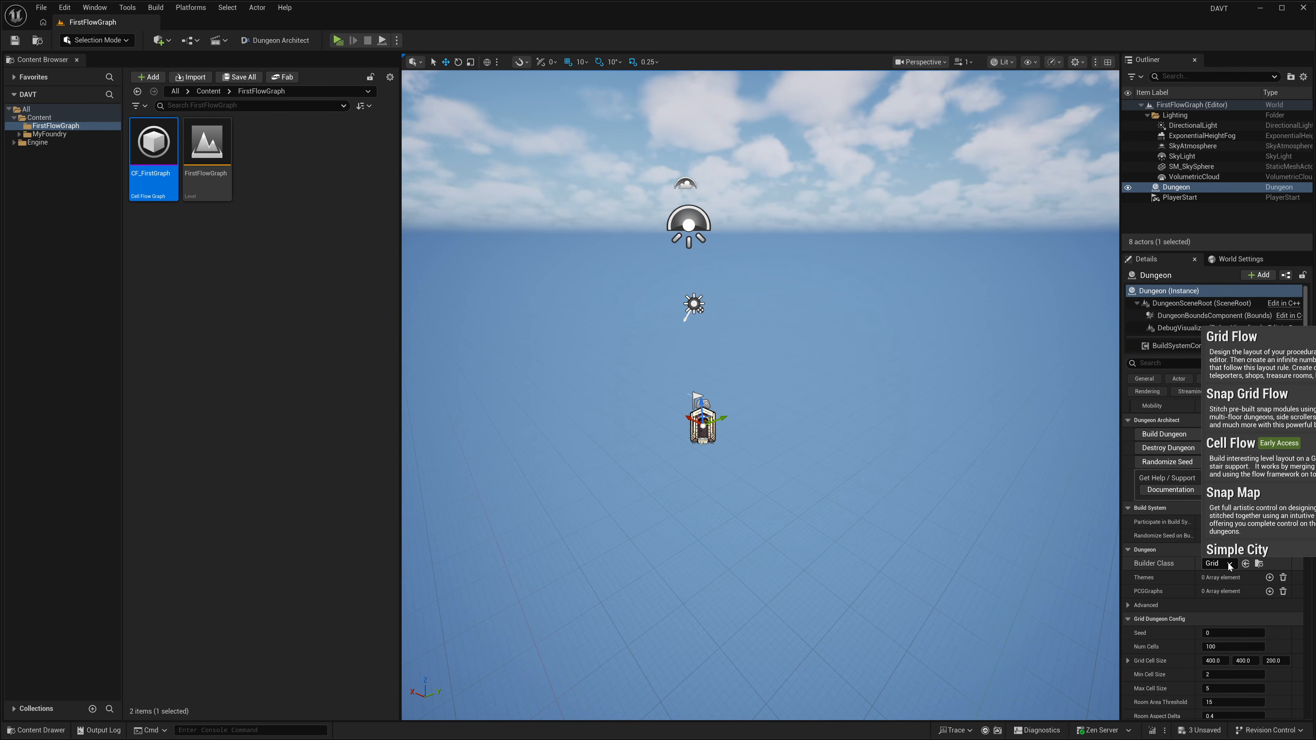
pyautogui.click(1243, 451)
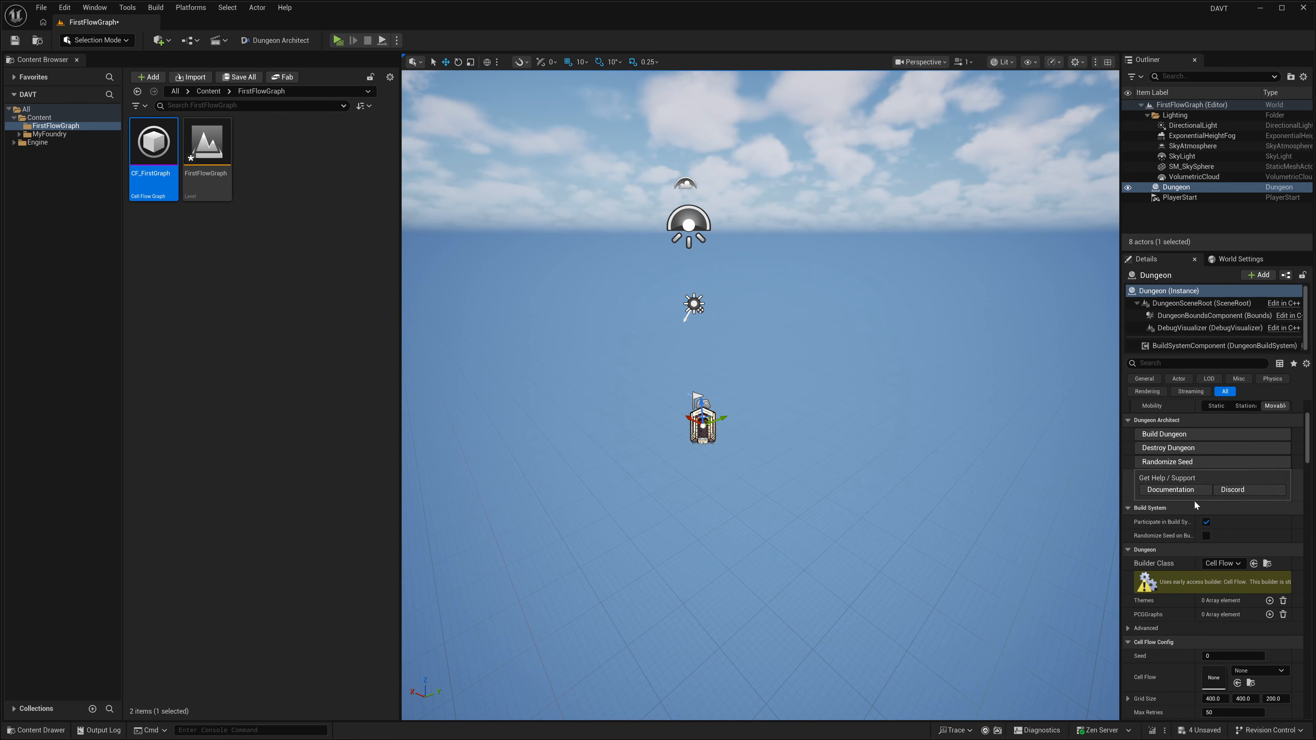
# Step: Assign CF_FirstGraph as the Cell Flow asset in the Dungeon actor's Cell Flow configuration
pyautogui.scroll(-5, 1212, 487)
pyautogui.moveTo(154, 147); pyautogui.dragTo(1264, 542)
pyautogui.scroll(2, 1286, 535)
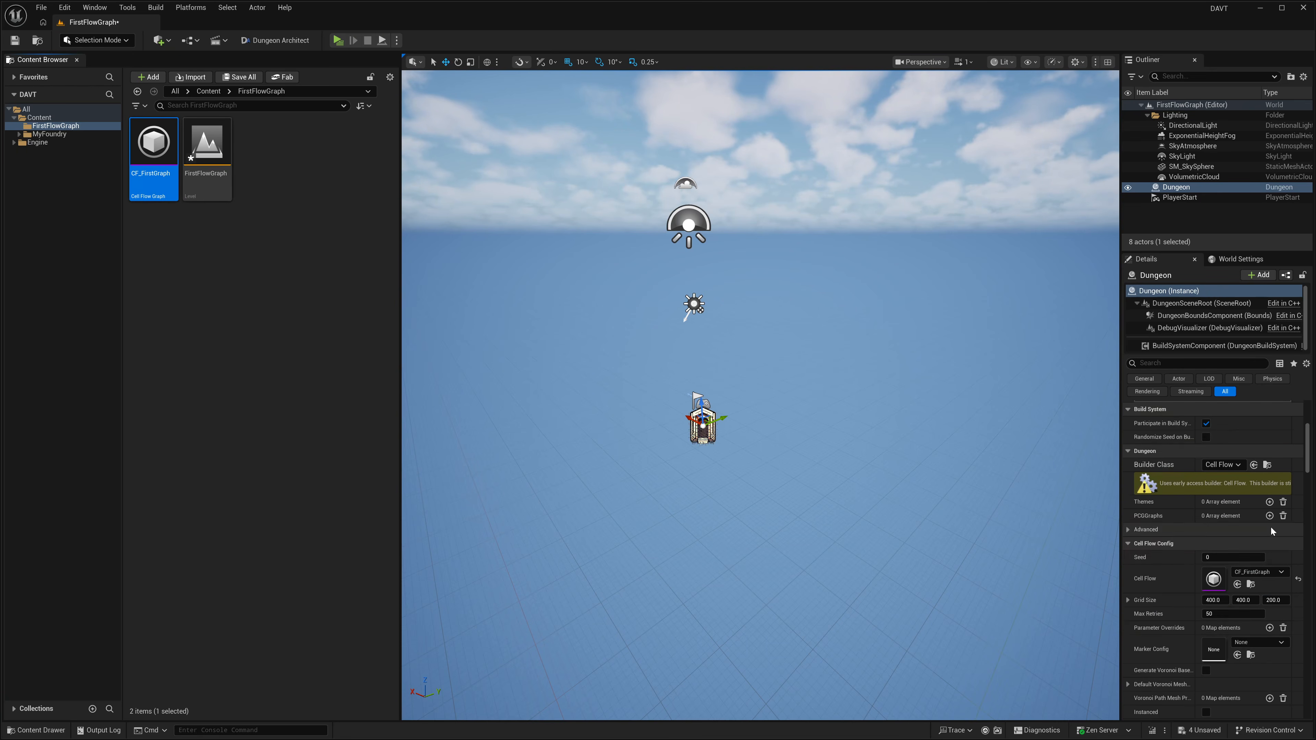
# Step: Create a Dungeon Theme asset named T_MyTheme in the FirstFlowGraph folder
pyautogui.rightClick(261, 139)
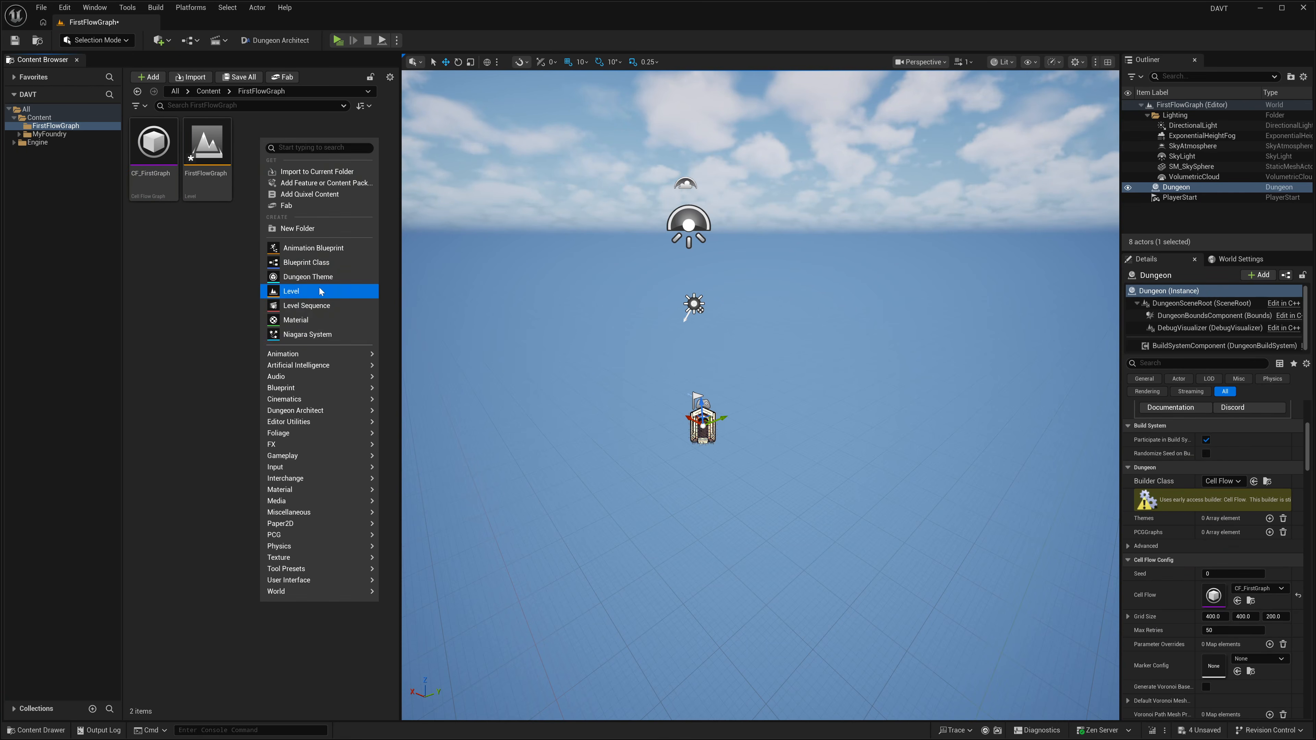
pyautogui.click(318, 276)
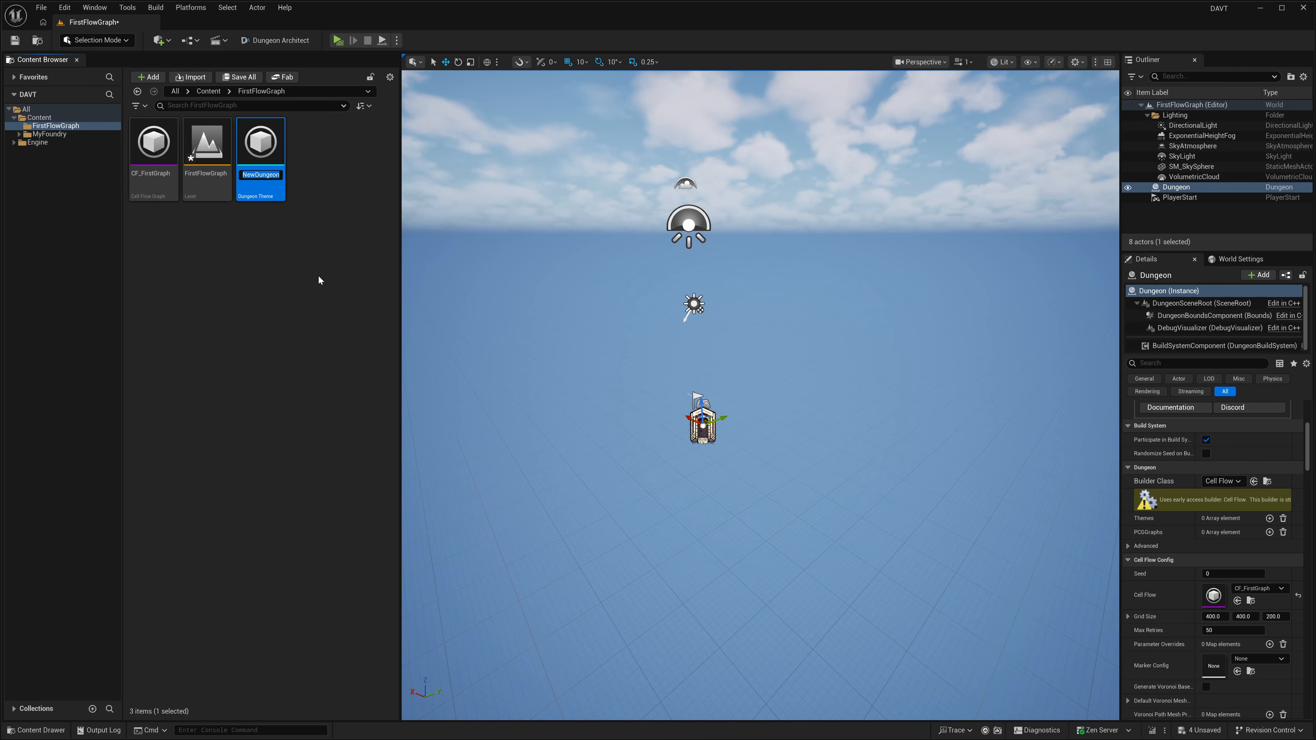
pyautogui.write('T_Firrst')
pyautogui.press('BackSpace')
pyautogui.press('BackSpace')
pyautogui.press('BackSpace')
pyautogui.write('MyTheme')
pyautogui.press('Return')
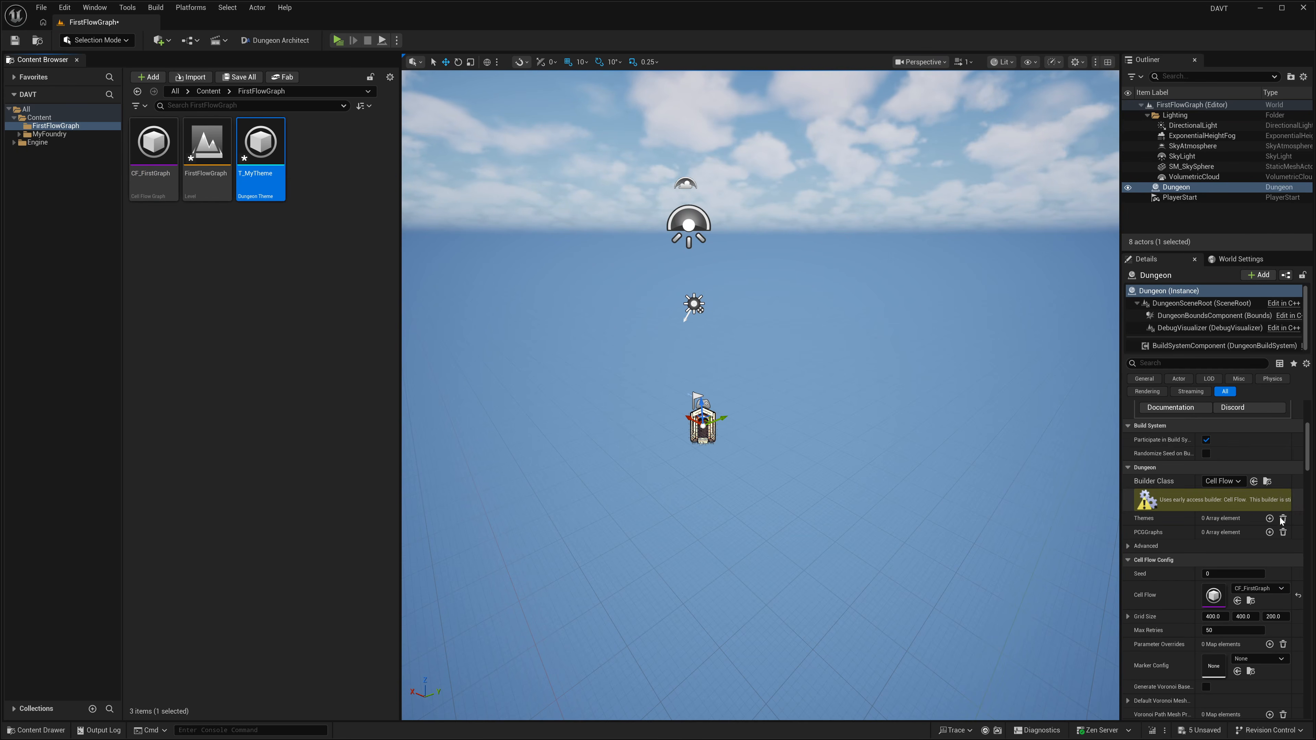
# Step: Add an entry to the Dungeon actor's Themes array, assign T_MyTheme to it, and save the level and theme
pyautogui.scroll(2, 1250, 530)
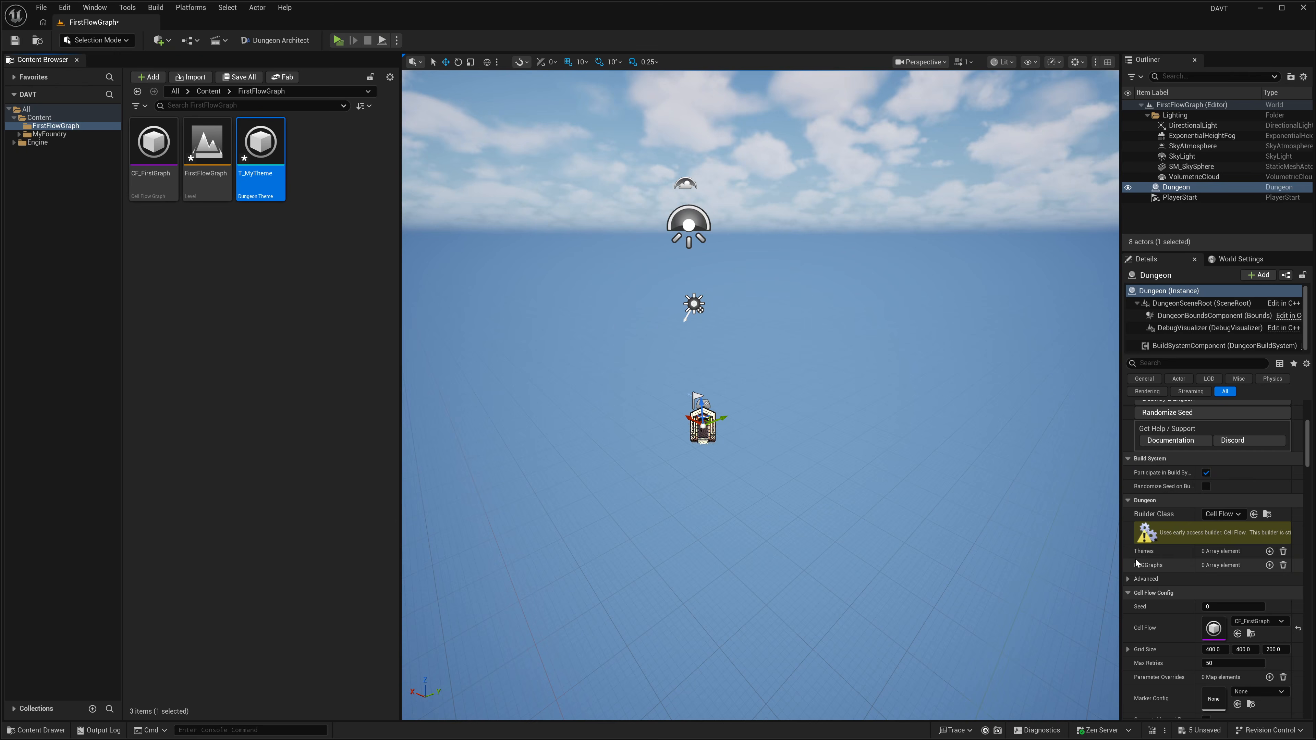
pyautogui.click(1269, 551)
pyautogui.moveTo(260, 147); pyautogui.dragTo(1238, 576)
pyautogui.hotkey('ctrl', 's')
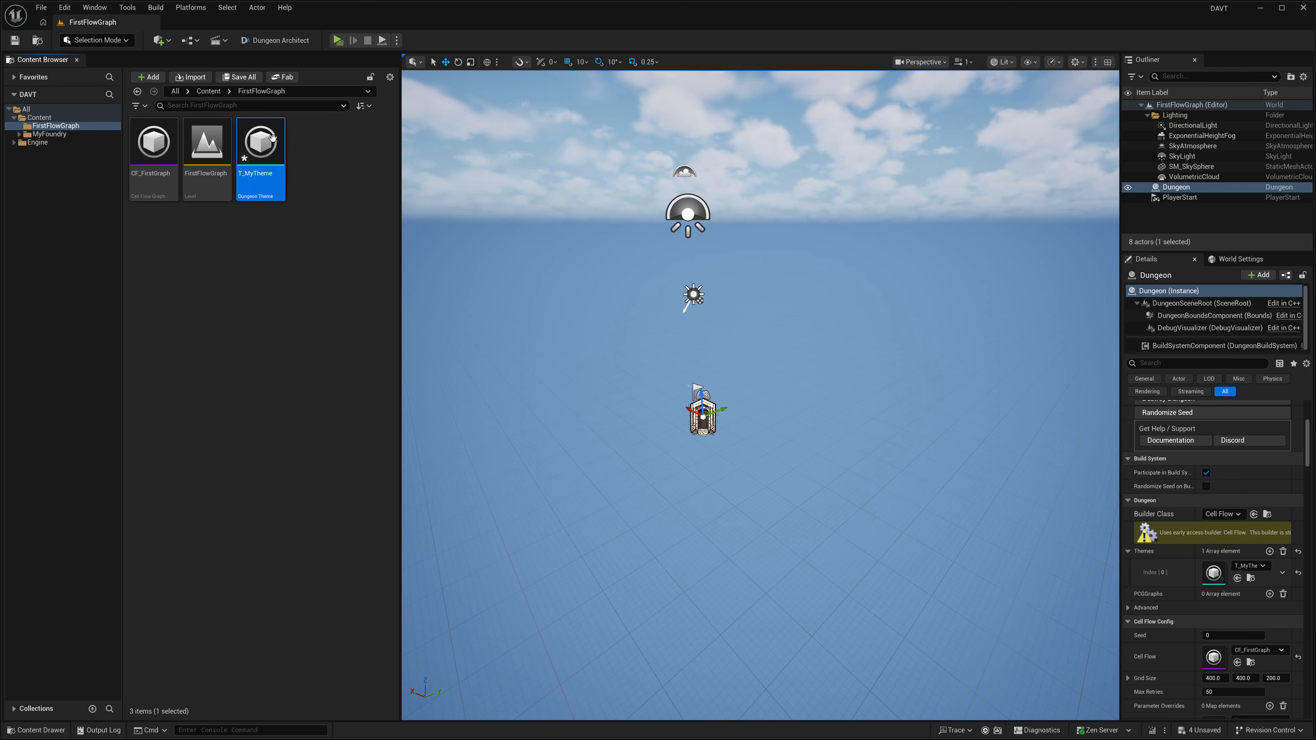
pyautogui.hotkey('ctrl', 's')
# Step: Open CF_FirstGraph and add a Create Cells (Grid) node to the execution graph
pyautogui.click(162, 165)
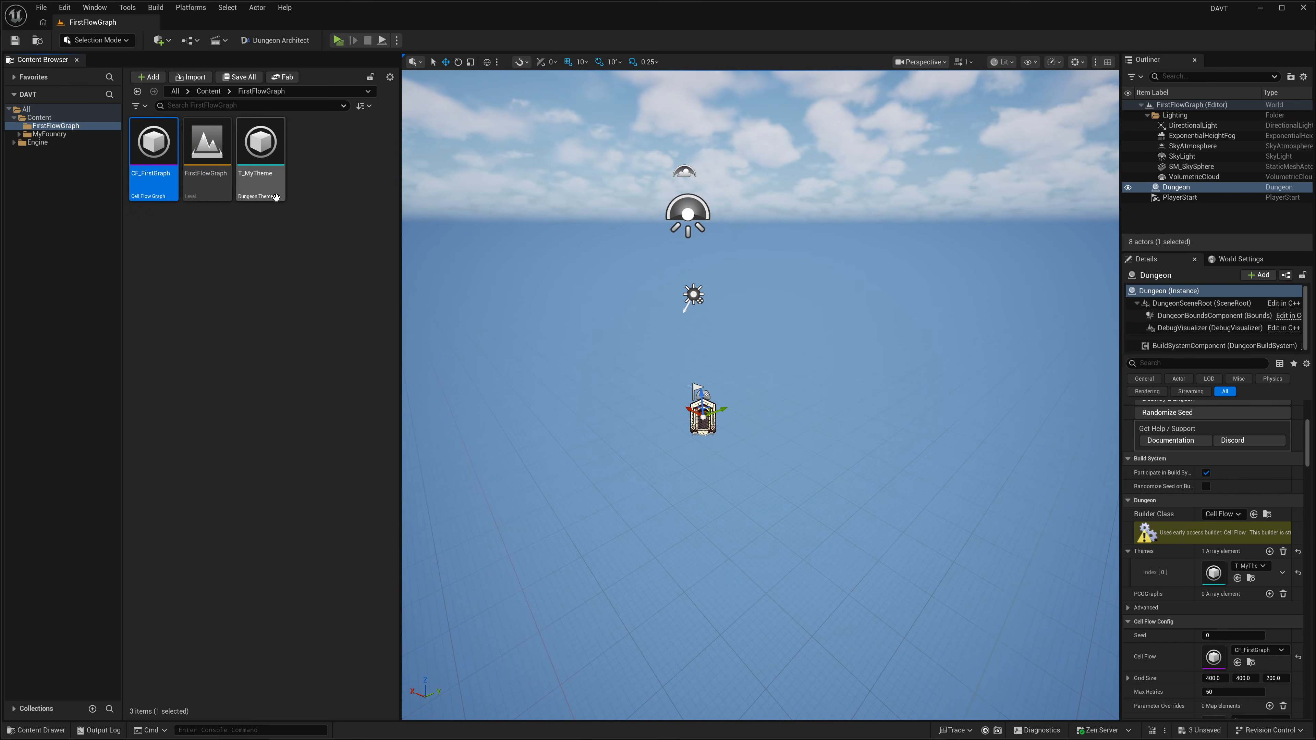
pyautogui.doubleClick(156, 171)
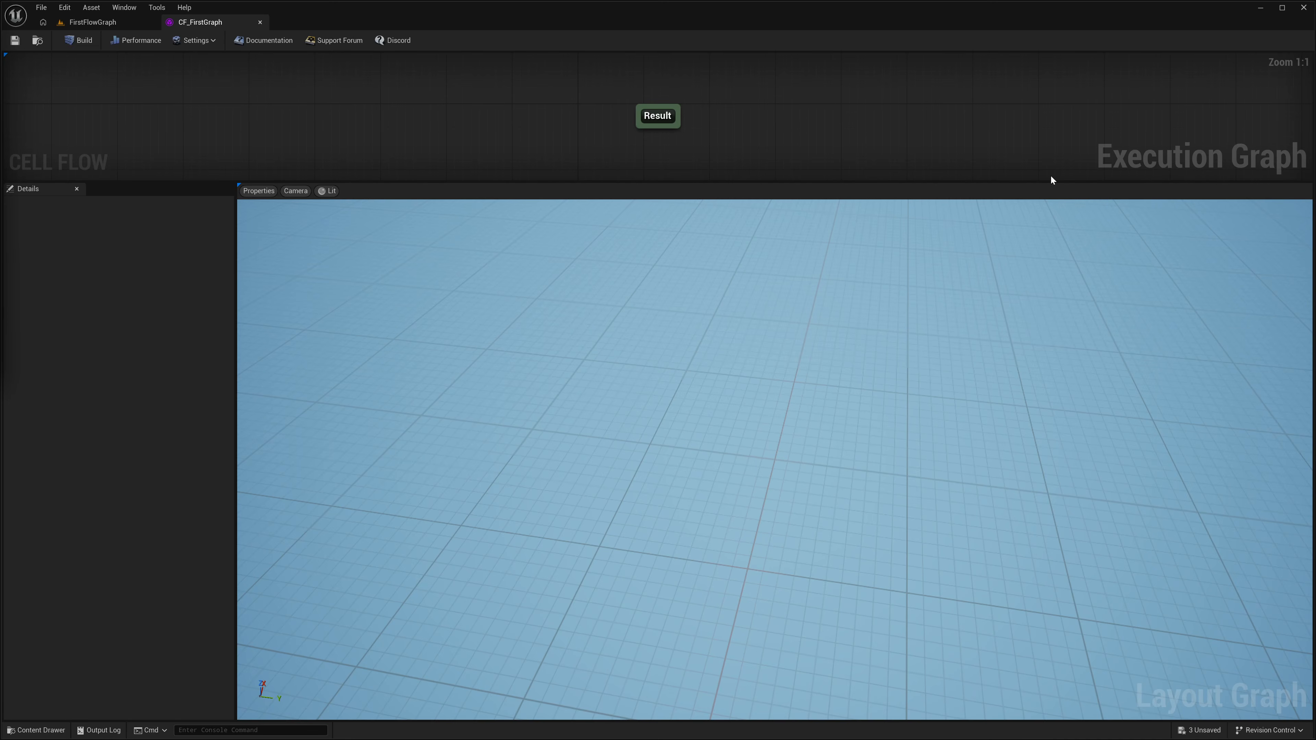
pyautogui.rightClick(296, 91)
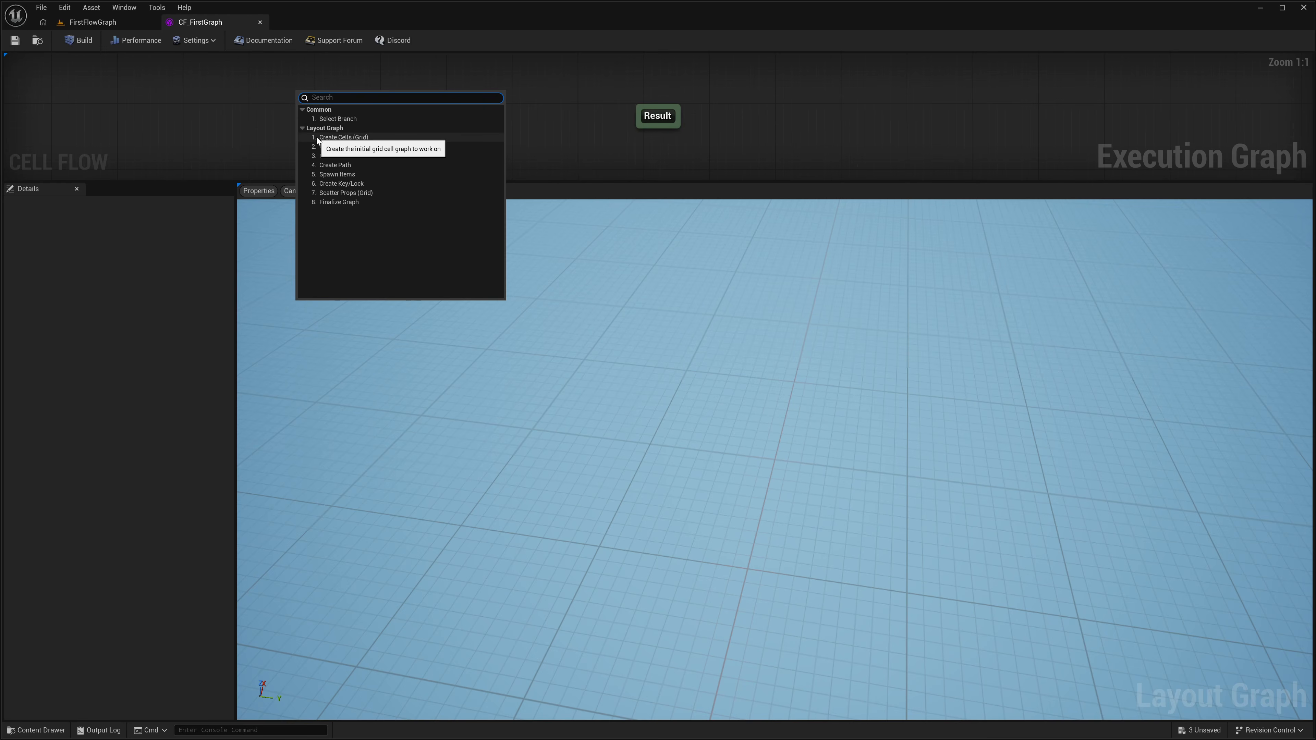
pyautogui.click(361, 137)
# Step: Connect the Create Cells (Grid) node to the Result node and build the graph
pyautogui.moveTo(345, 104); pyautogui.dragTo(361, 111)
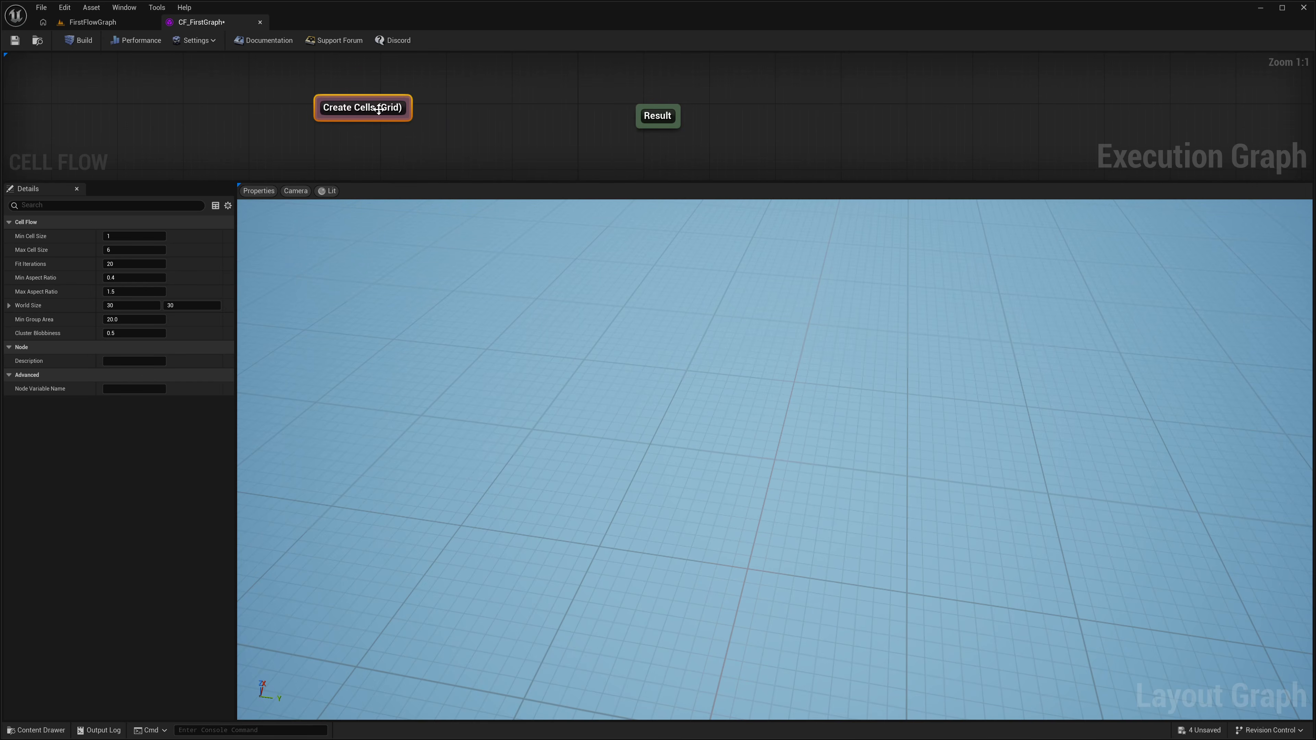
pyautogui.moveTo(390, 114); pyautogui.dragTo(714, 115)
pyautogui.click(79, 40)
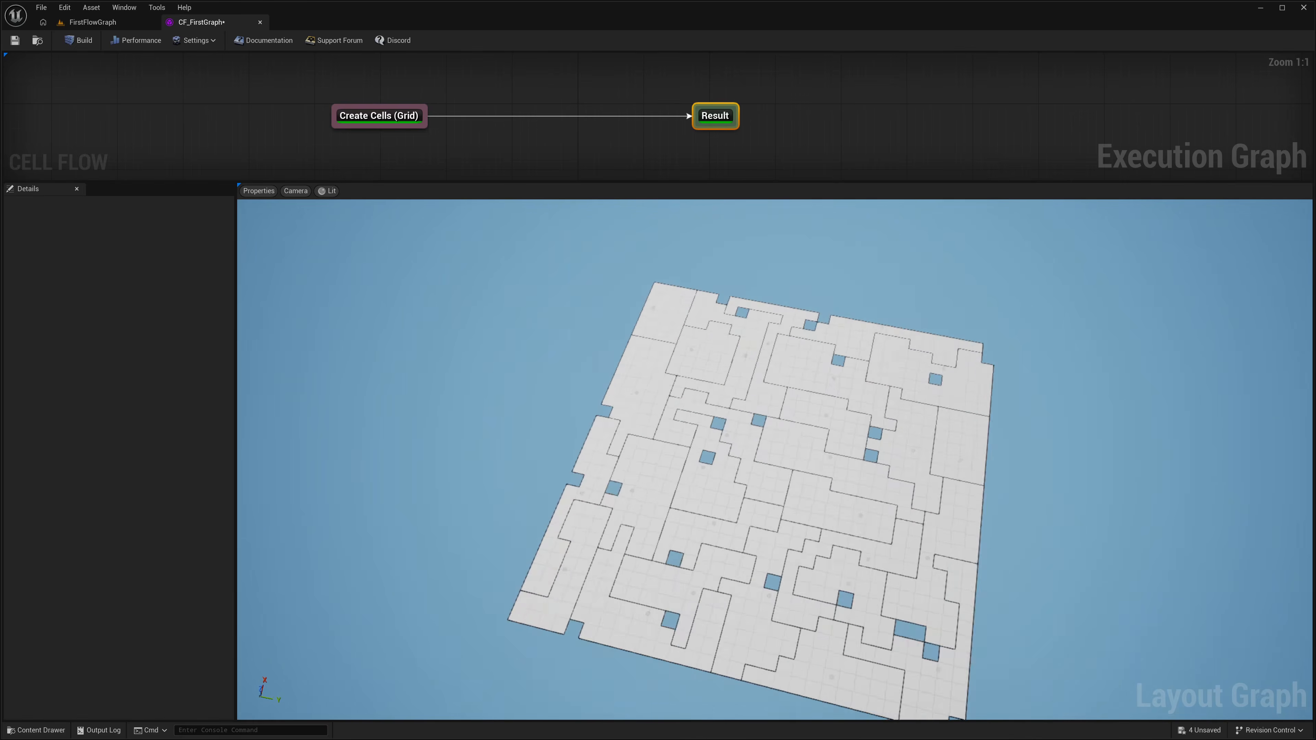
# Step: Set the Create Cells (Grid) node's Max Cell Size to 3 and Fit Iterations to 10, and rebuild the layout several times
pyautogui.click(379, 116)
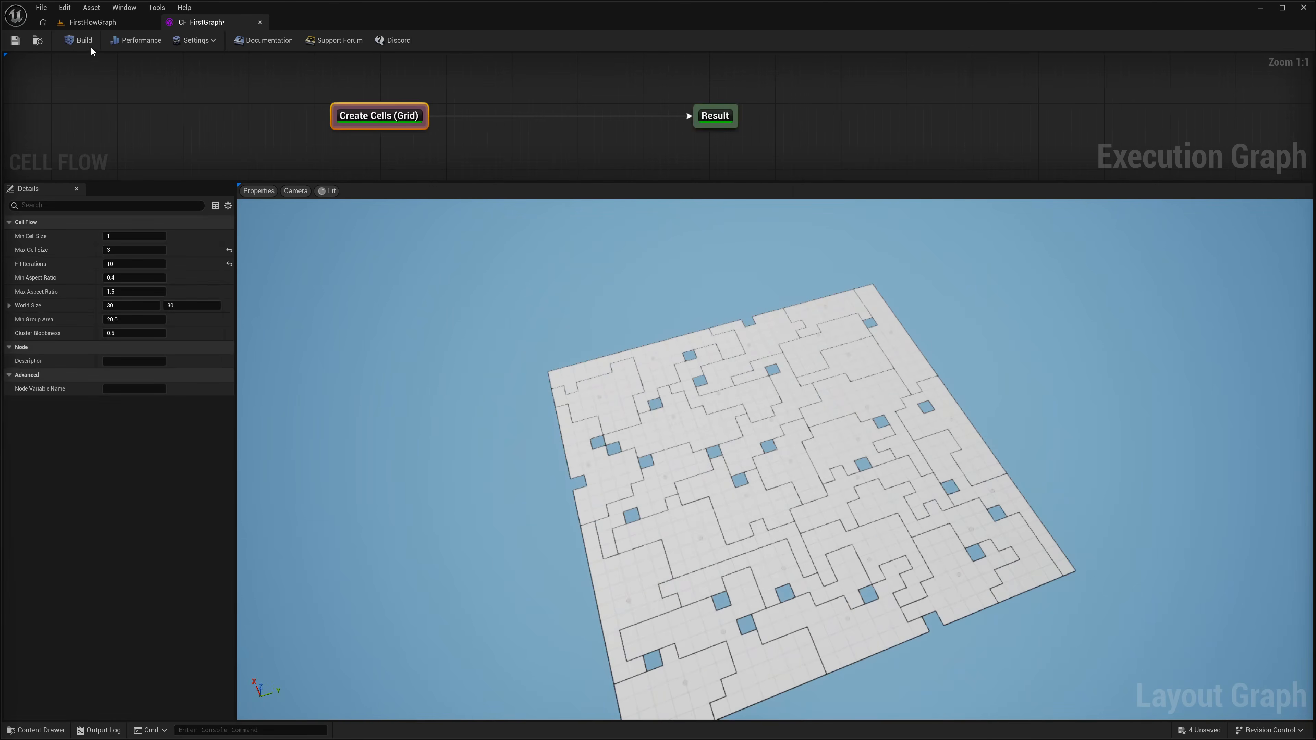
pyautogui.click(85, 41)
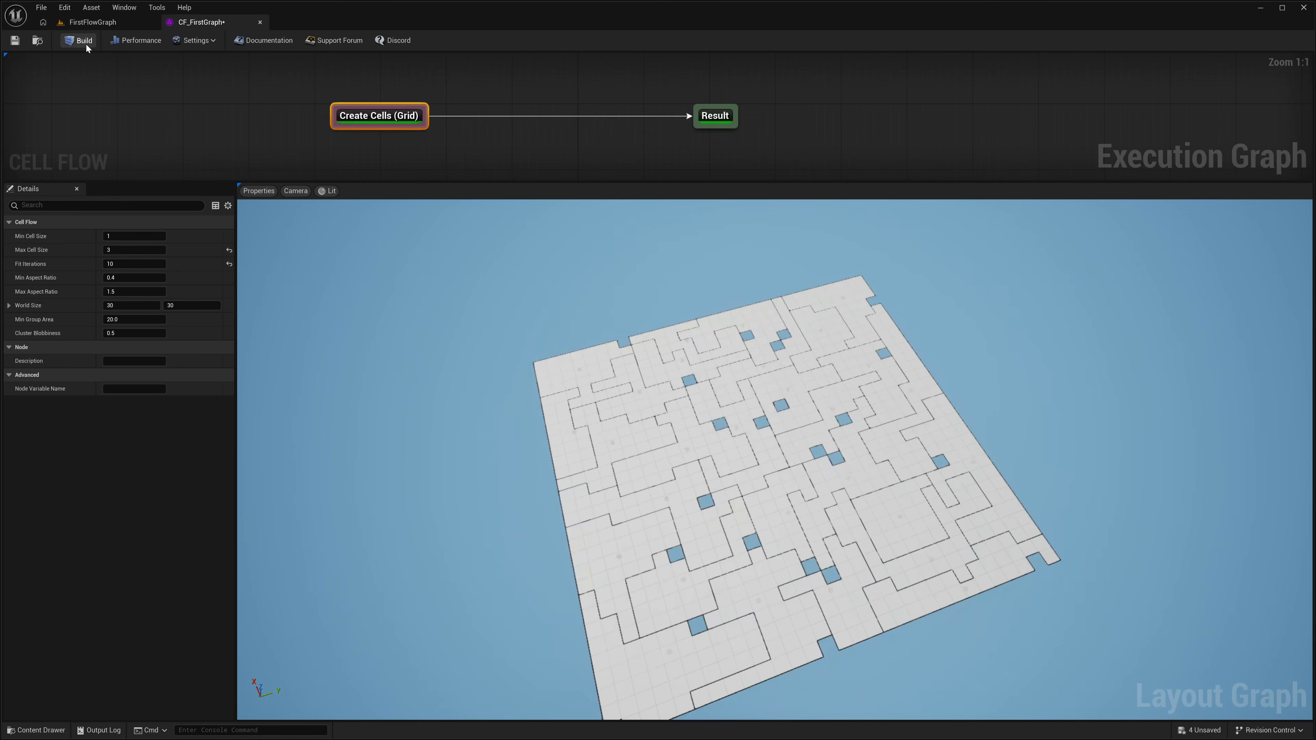
pyautogui.click(85, 42)
pyautogui.click(85, 43)
pyautogui.click(85, 43)
pyautogui.click(85, 42)
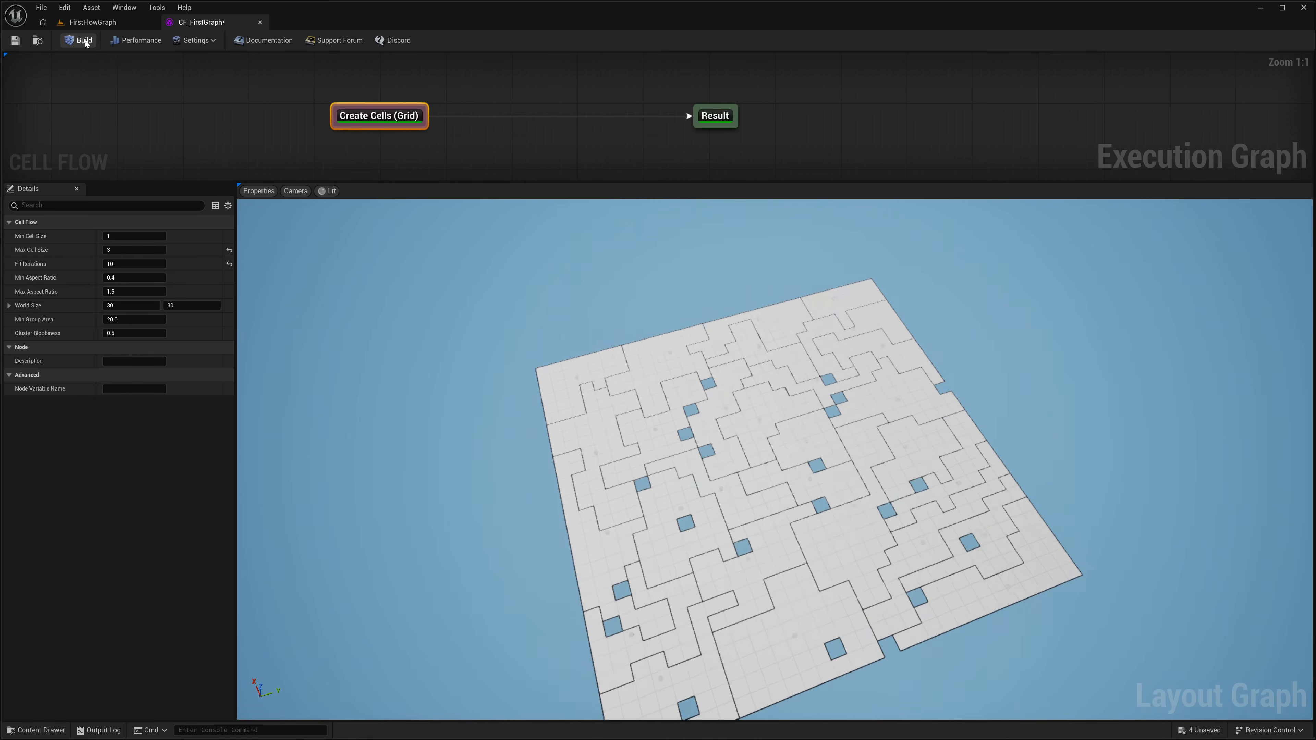
pyautogui.click(86, 43)
# Step: Insert a Create Main Path node between the Create Cells (Grid) and Result nodes and build the graph
pyautogui.moveTo(386, 121); pyautogui.dragTo(323, 119)
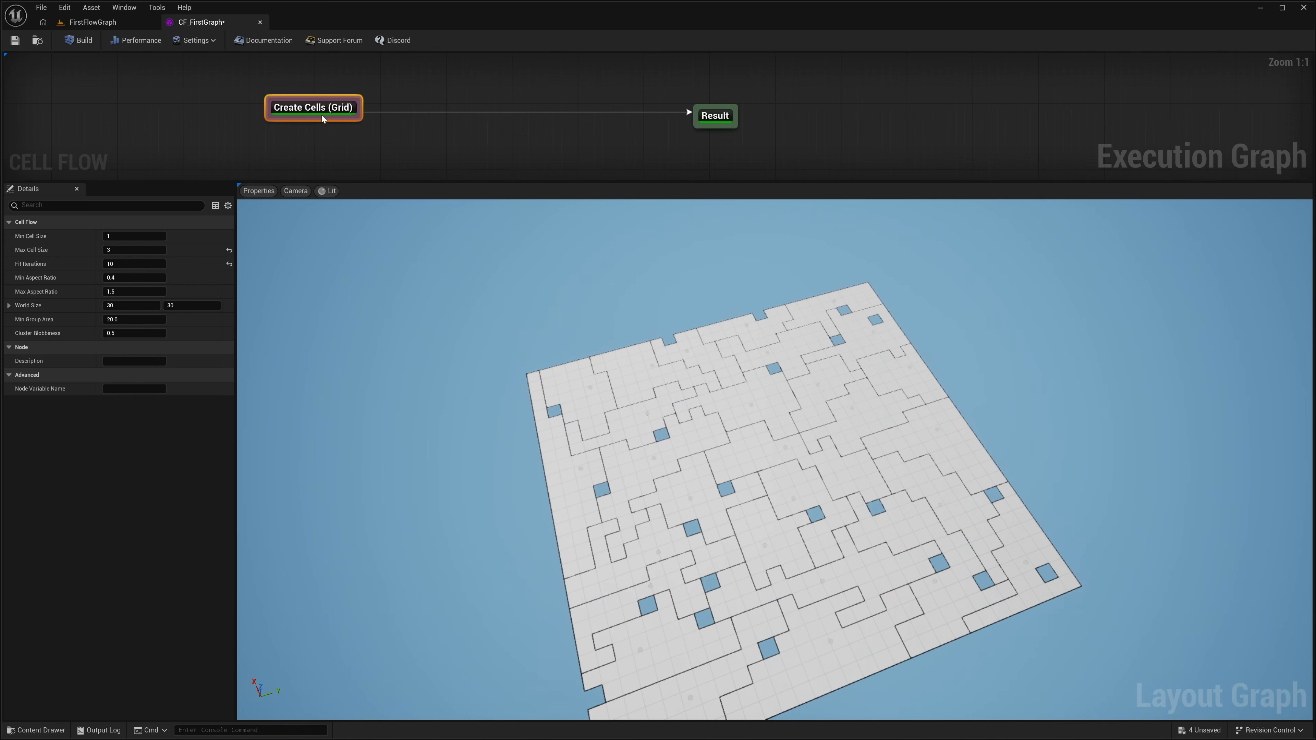
pyautogui.rightClick(399, 116)
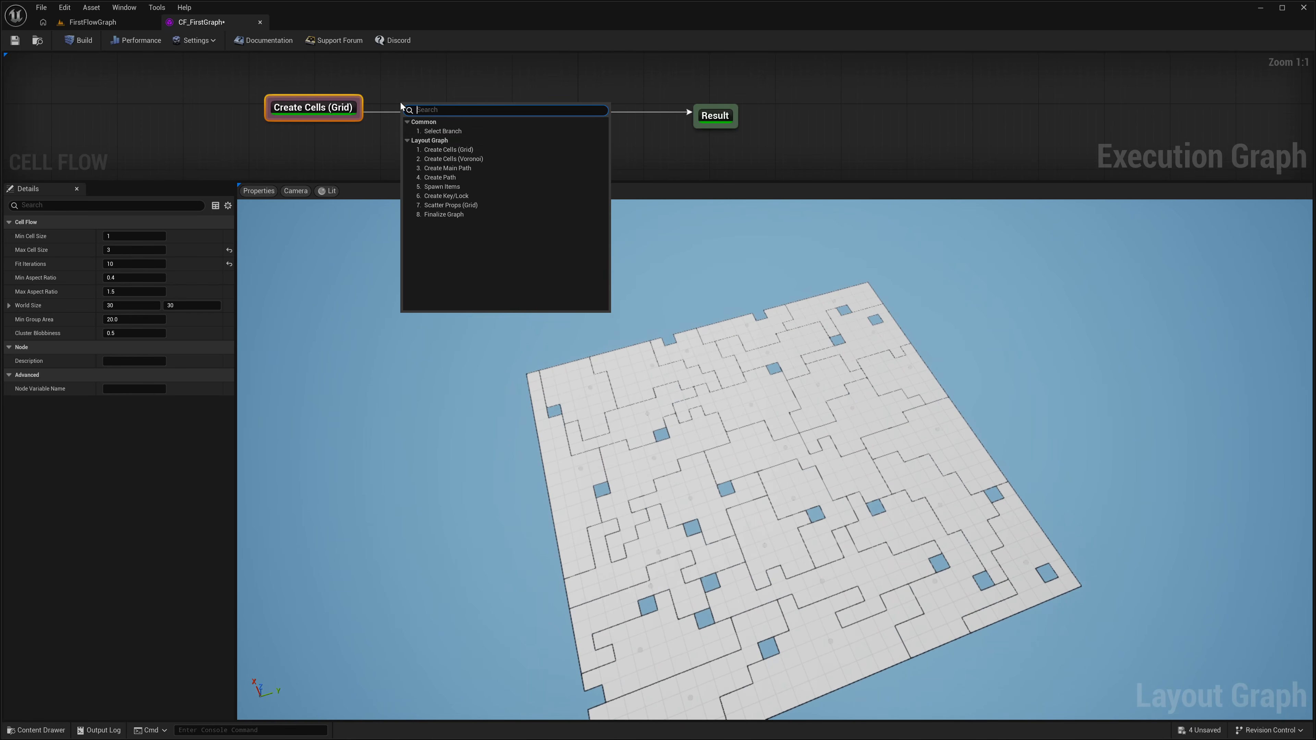
pyautogui.click(458, 171)
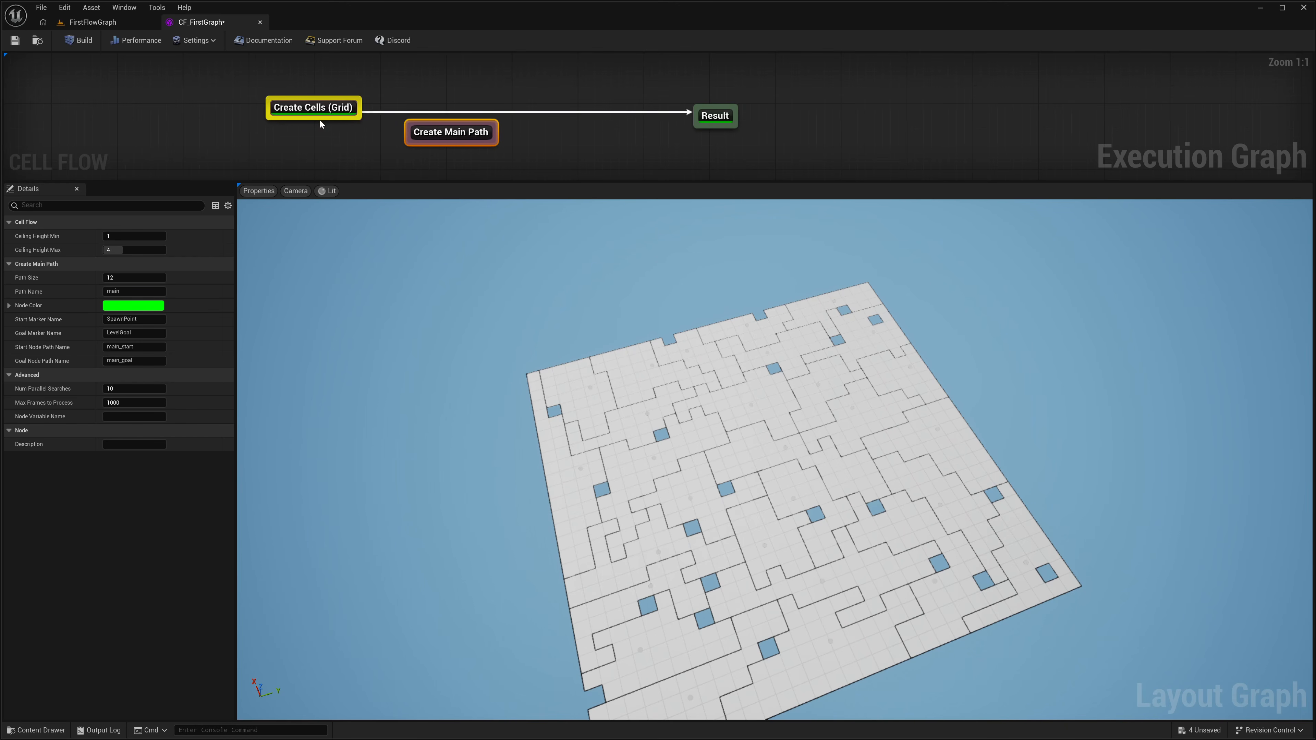
pyautogui.keyDown('alt'); pyautogui.click(362, 109); pyautogui.keyUp('alt')
pyautogui.moveTo(363, 108); pyautogui.dragTo(717, 129)
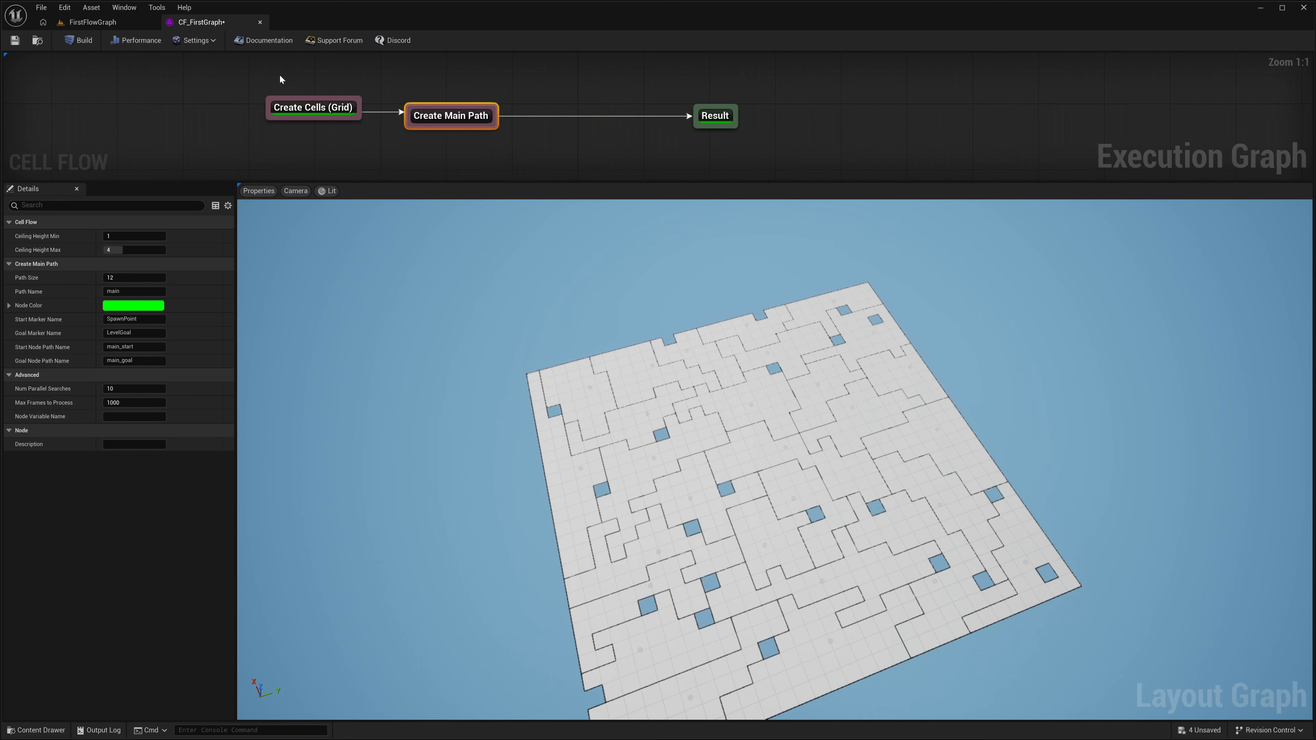
pyautogui.click(94, 41)
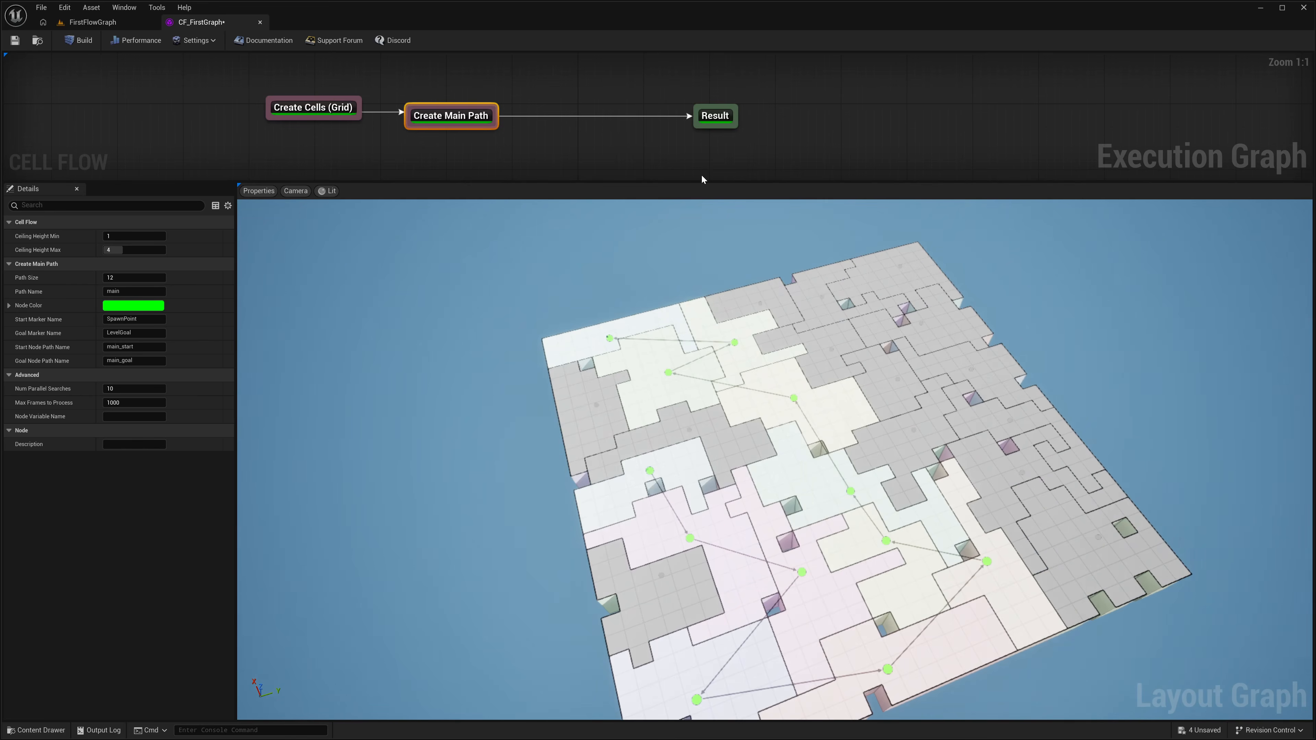
# Step: Compare the layout previews of the Create Cells (Grid) and Create Main Path nodes
pyautogui.click(331, 118)
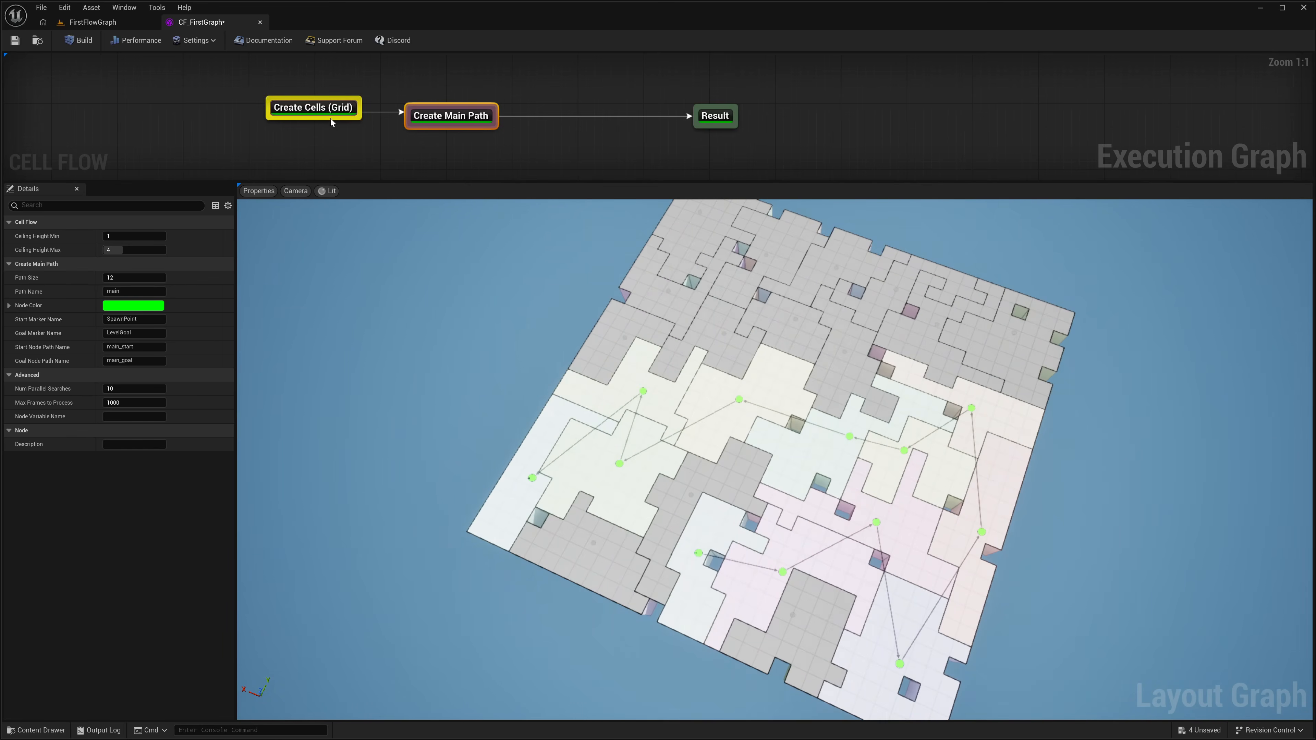
pyautogui.click(330, 119)
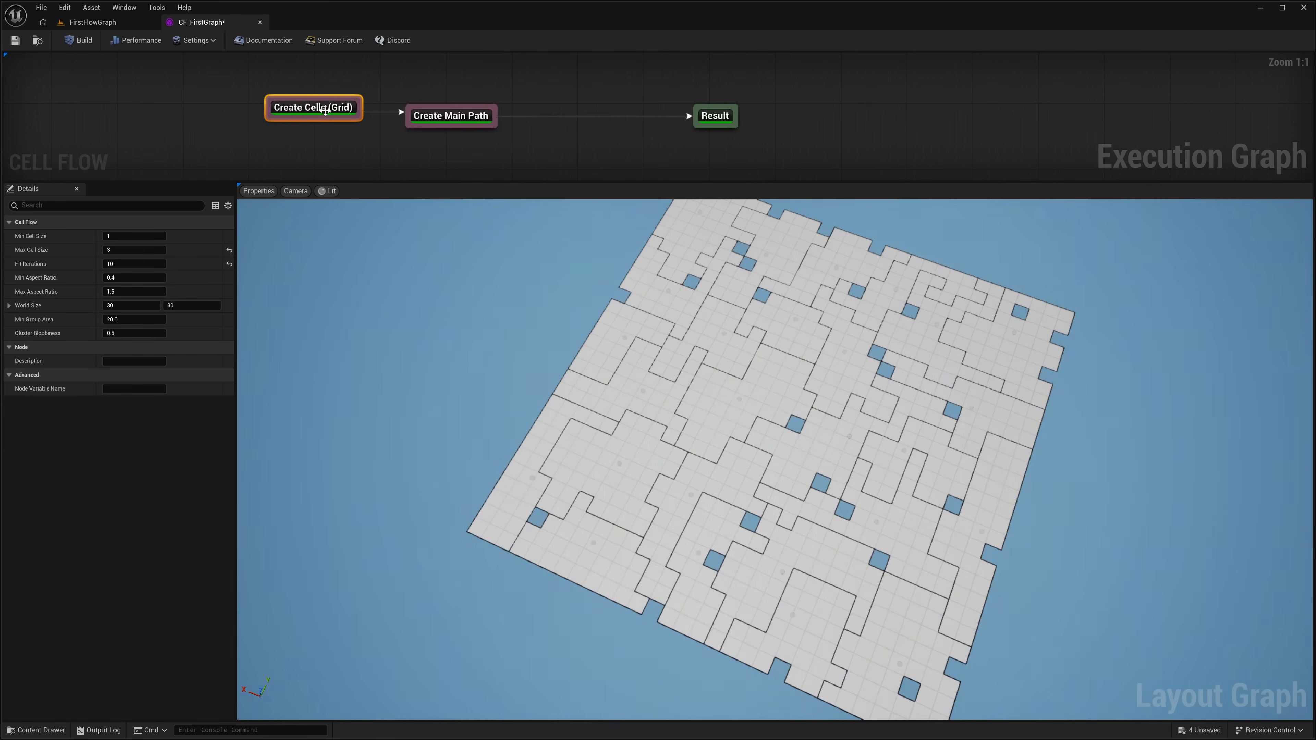
pyautogui.click(463, 124)
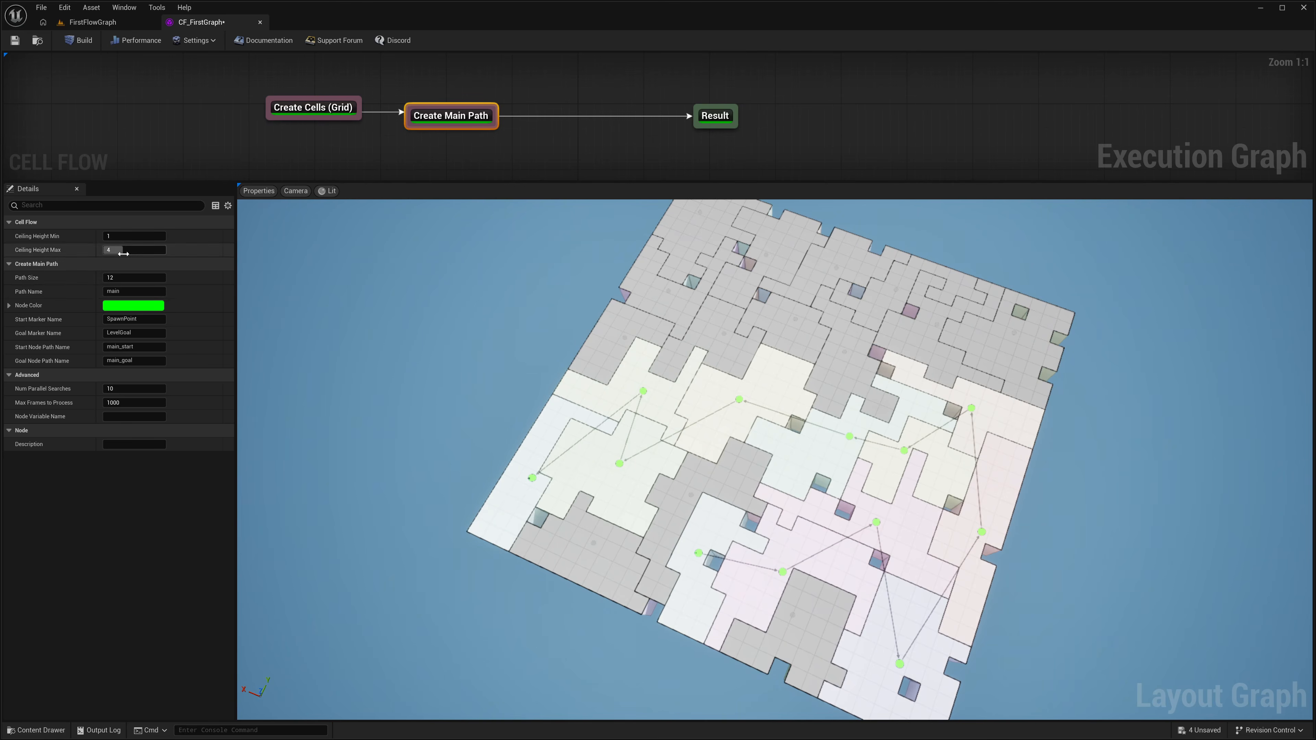
# Step: Examine how the Create Main Path node's Path Size is reflected in the chain of rooms in the layout preview
pyautogui.click(136, 278)
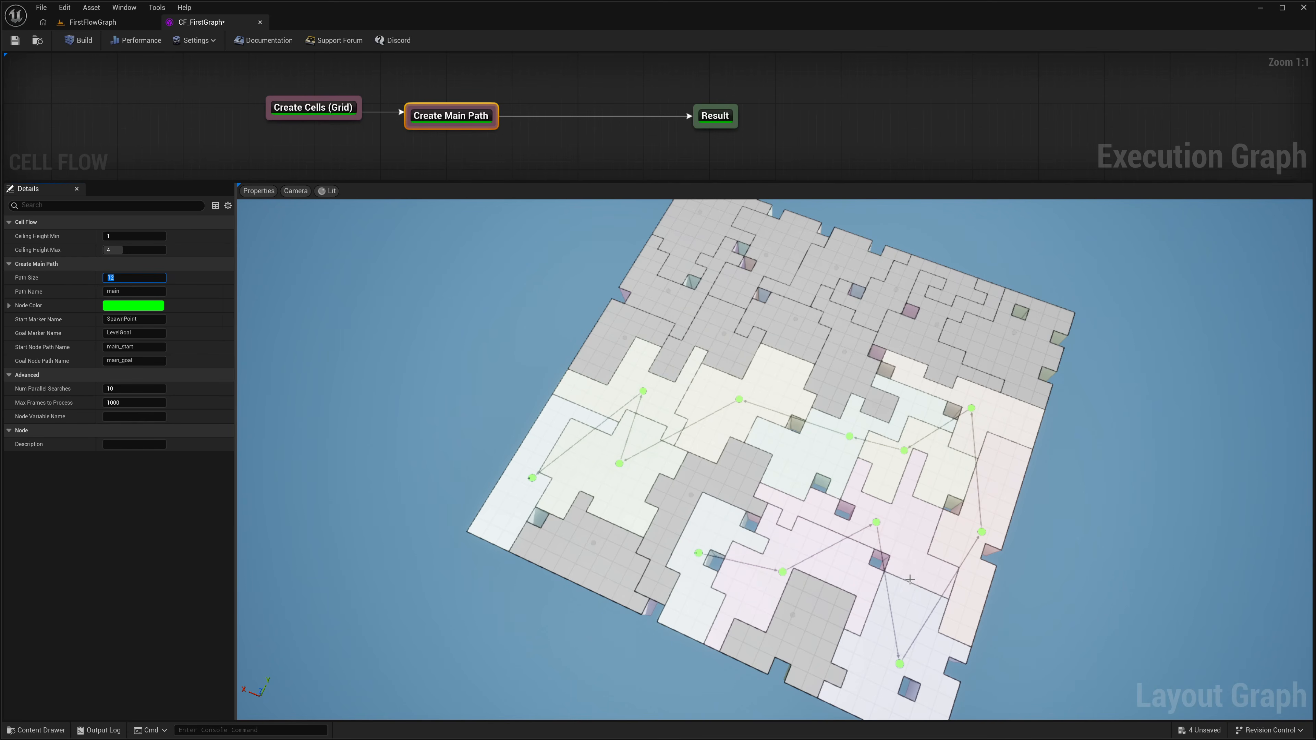
pyautogui.press('w')
pyautogui.moveTo(910, 579); pyautogui.dragTo(698, 539, button='right')
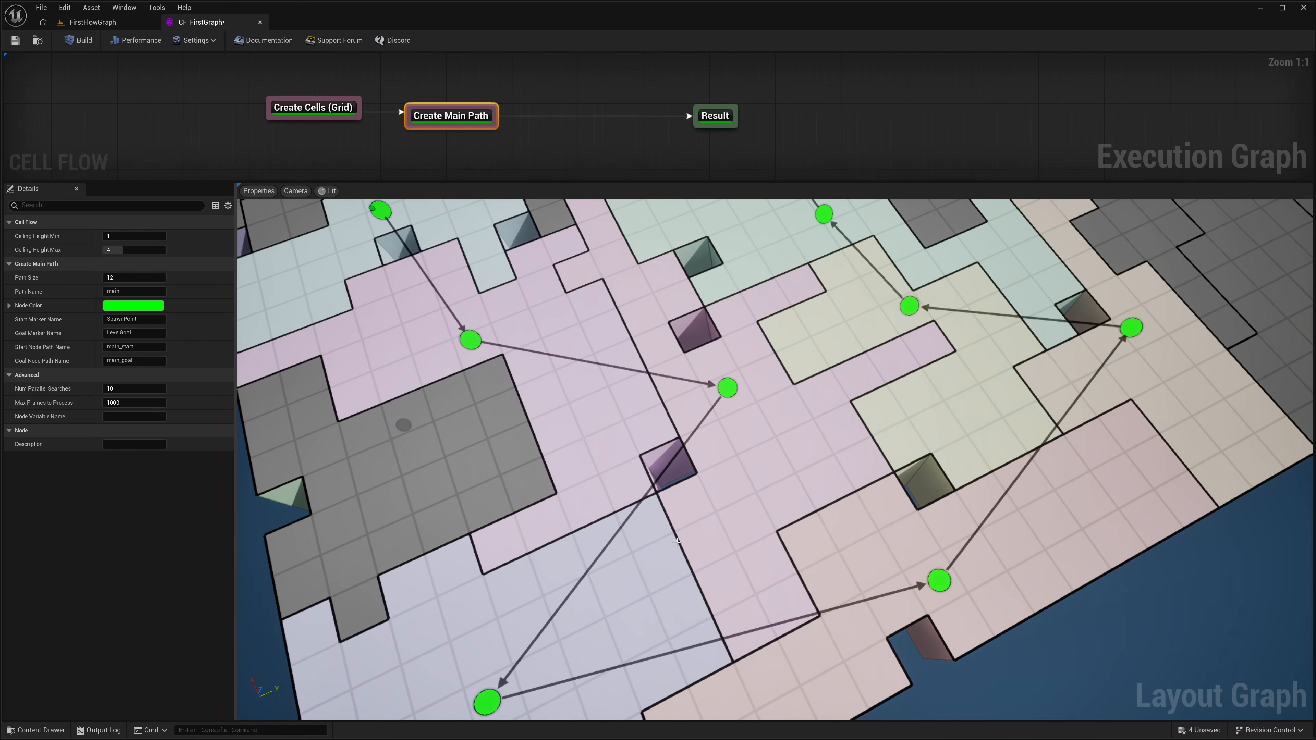
pyautogui.press('s')
pyautogui.moveTo(689, 549); pyautogui.dragTo(698, 617, button='right')
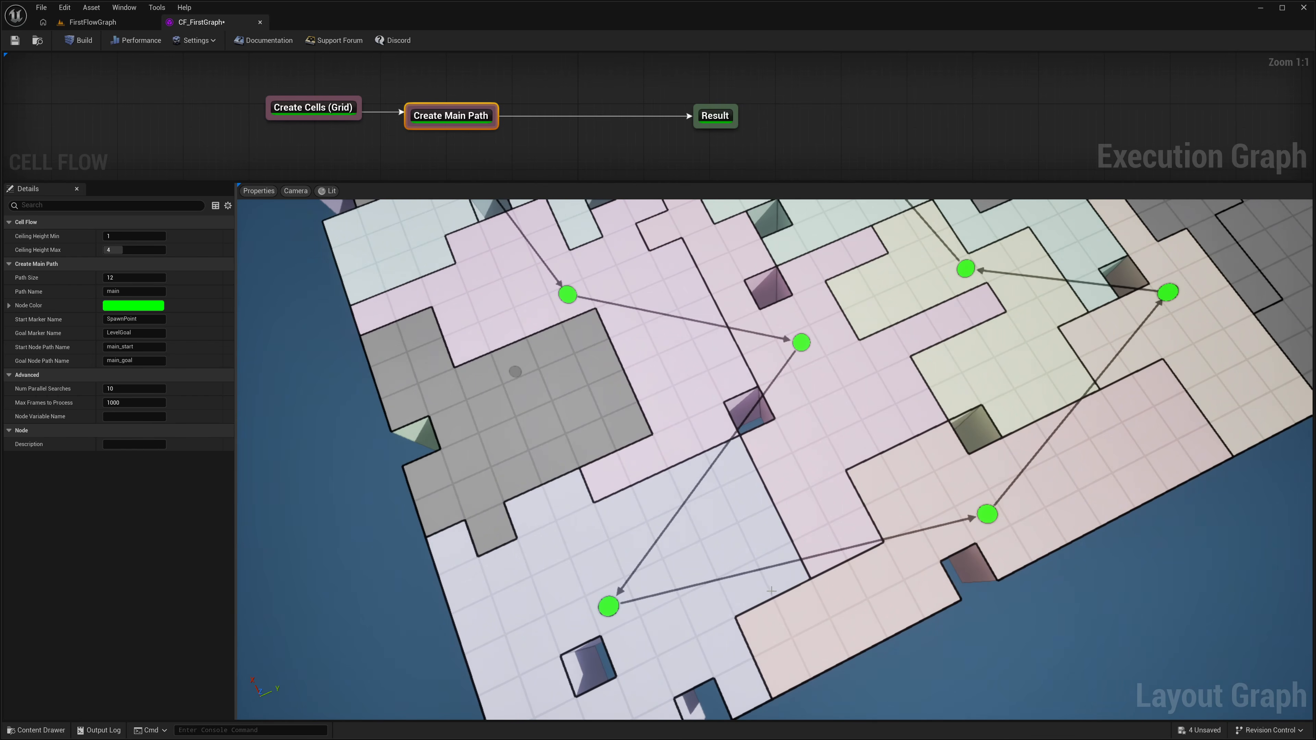
pyautogui.press('s')
pyautogui.moveTo(773, 629); pyautogui.dragTo(785, 572, button='right')
pyautogui.press('s')
pyautogui.moveTo(824, 413); pyautogui.dragTo(801, 410, button='right')
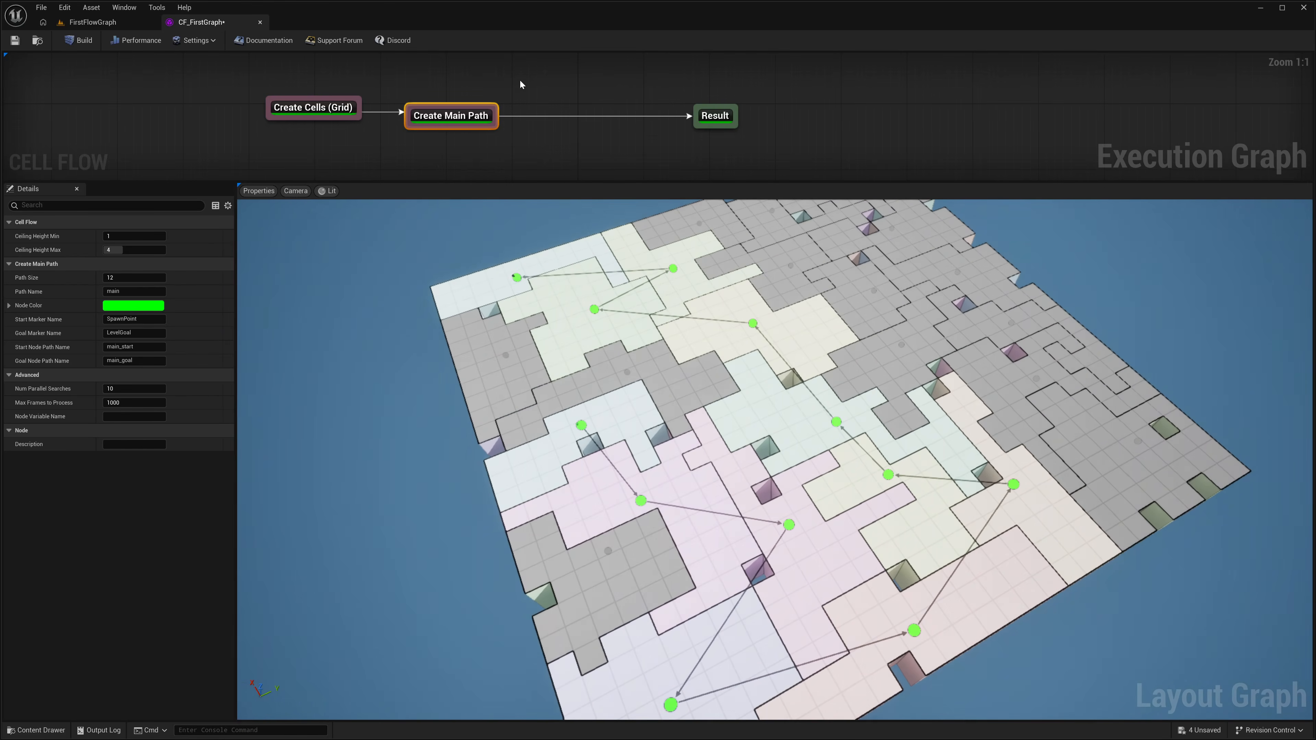
# Step: Space out the Create Main Path and Result nodes and place an unconnected Create Path node below the link between them
pyautogui.moveTo(449, 119); pyautogui.dragTo(438, 115)
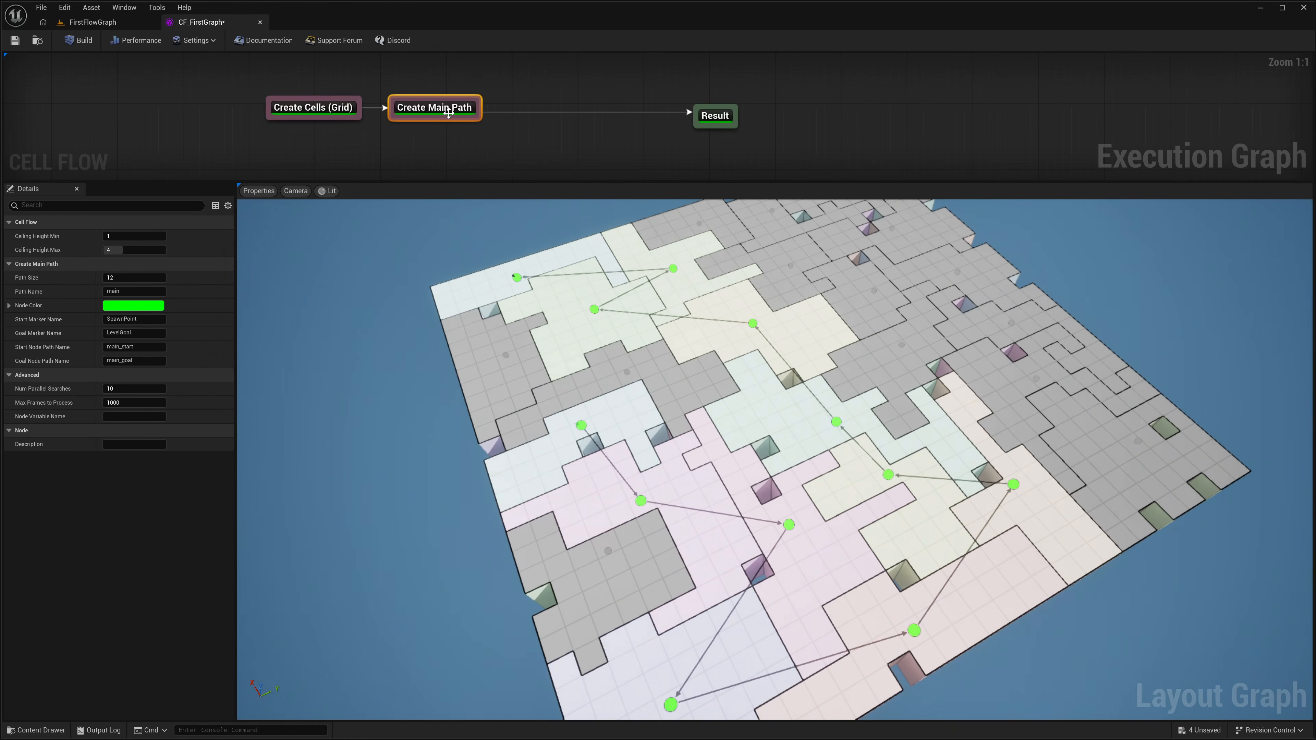
pyautogui.moveTo(712, 115); pyautogui.dragTo(876, 106)
pyautogui.rightClick(513, 109)
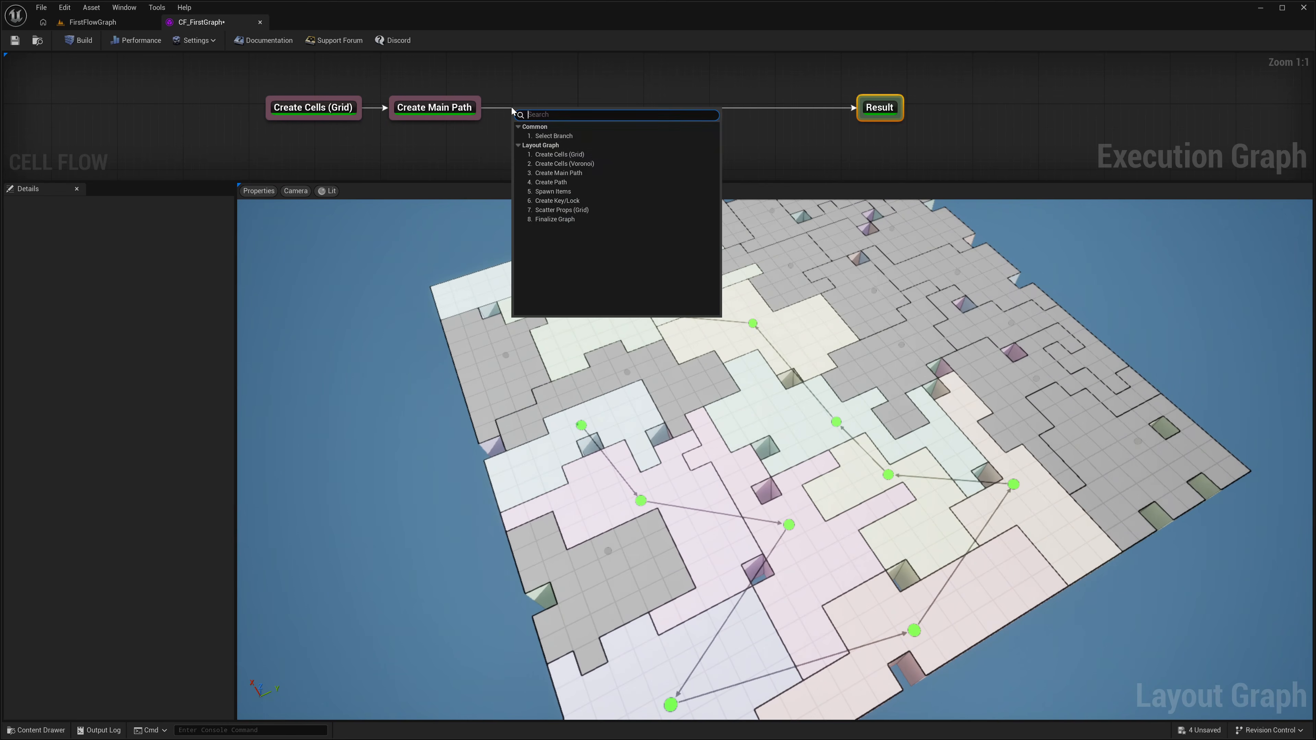
pyautogui.click(551, 182)
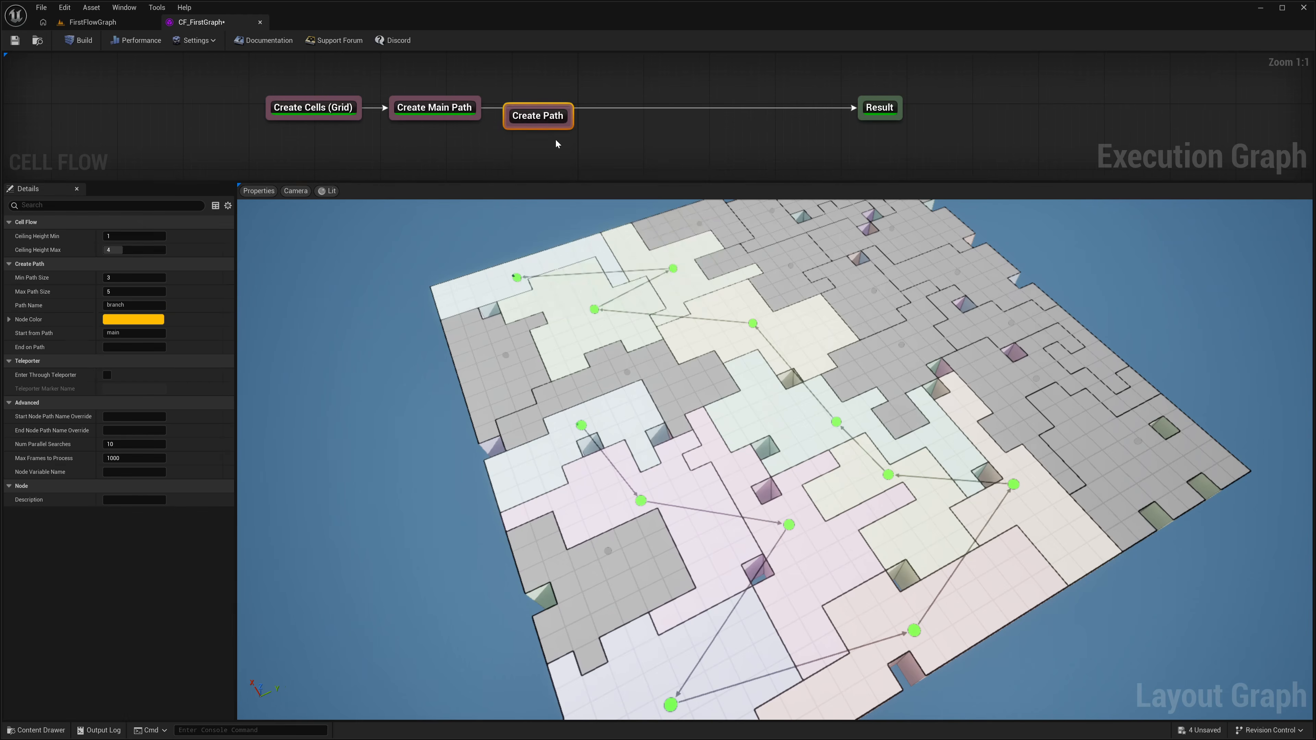
pyautogui.moveTo(542, 118); pyautogui.dragTo(581, 140)
pyautogui.click(441, 106)
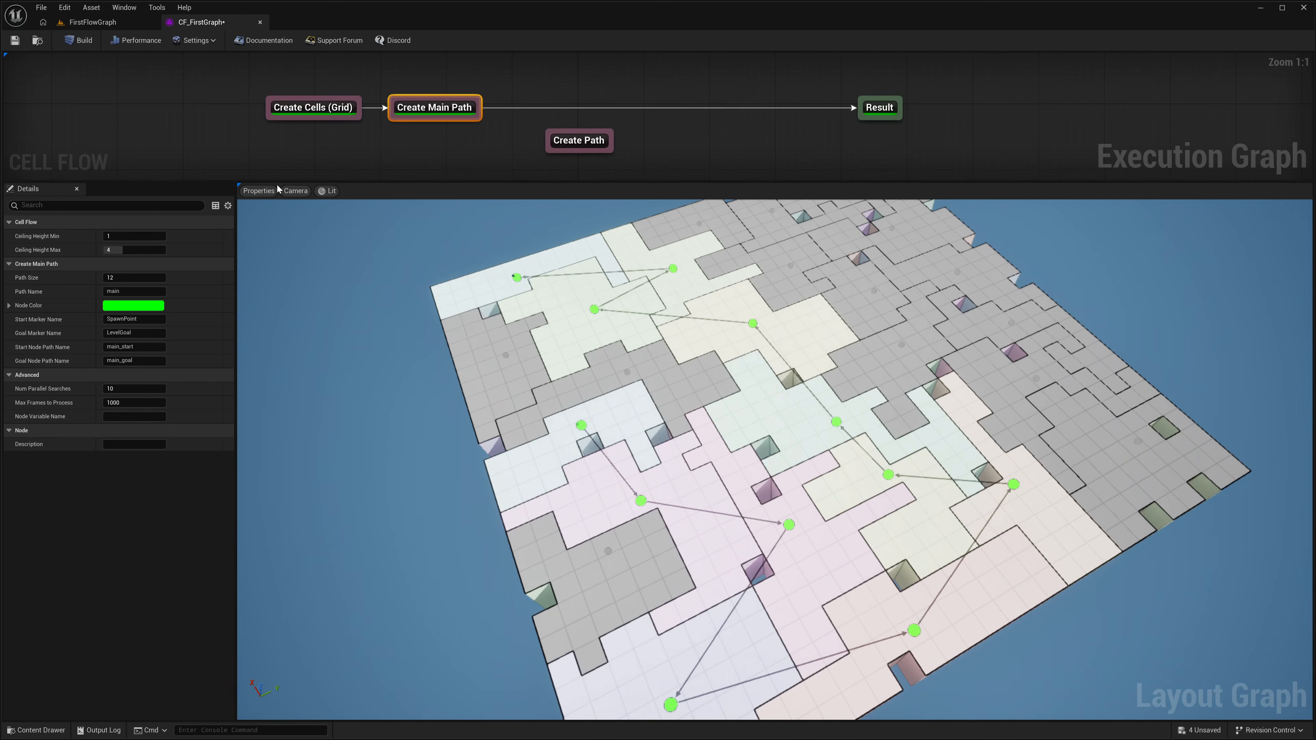
pyautogui.moveTo(583, 141); pyautogui.dragTo(558, 150)
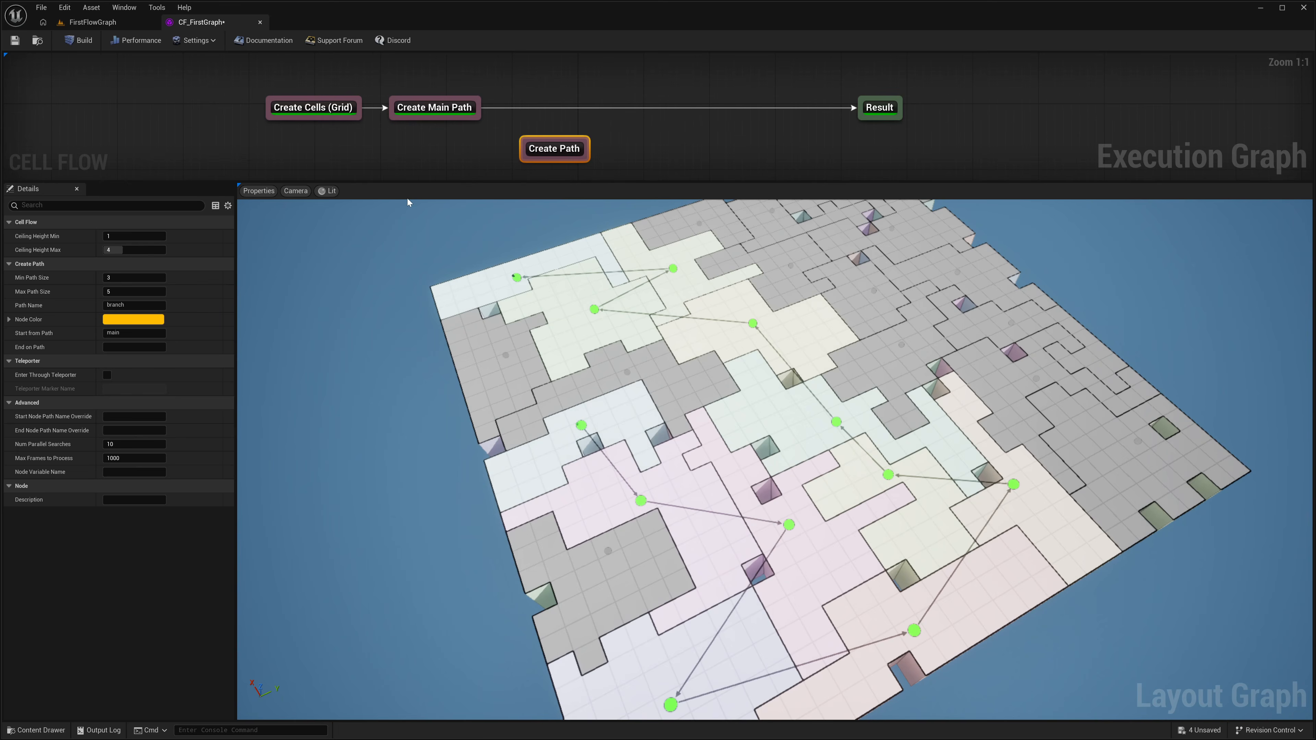
# Step: Review the Path Name and Path Size settings of the Create Main Path node
pyautogui.click(453, 117)
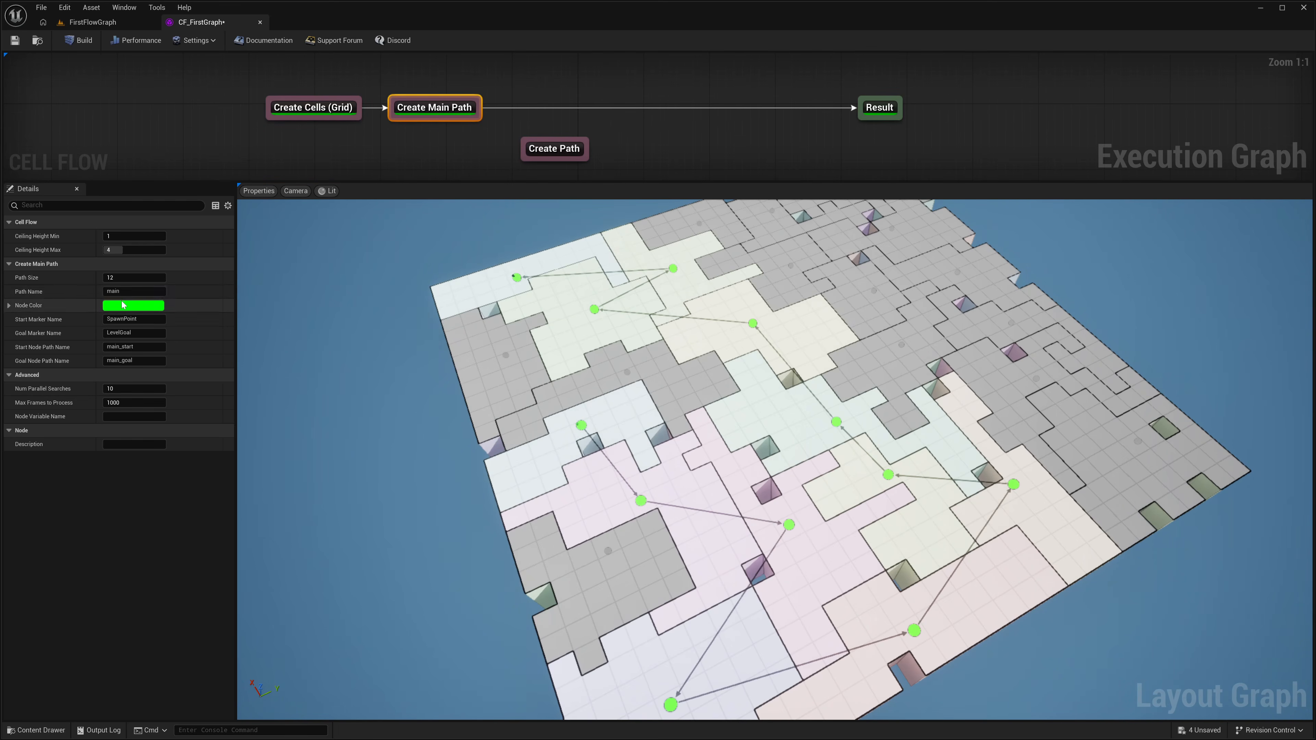
pyautogui.click(134, 291)
pyautogui.moveTo(134, 292); pyautogui.dragTo(117, 292)
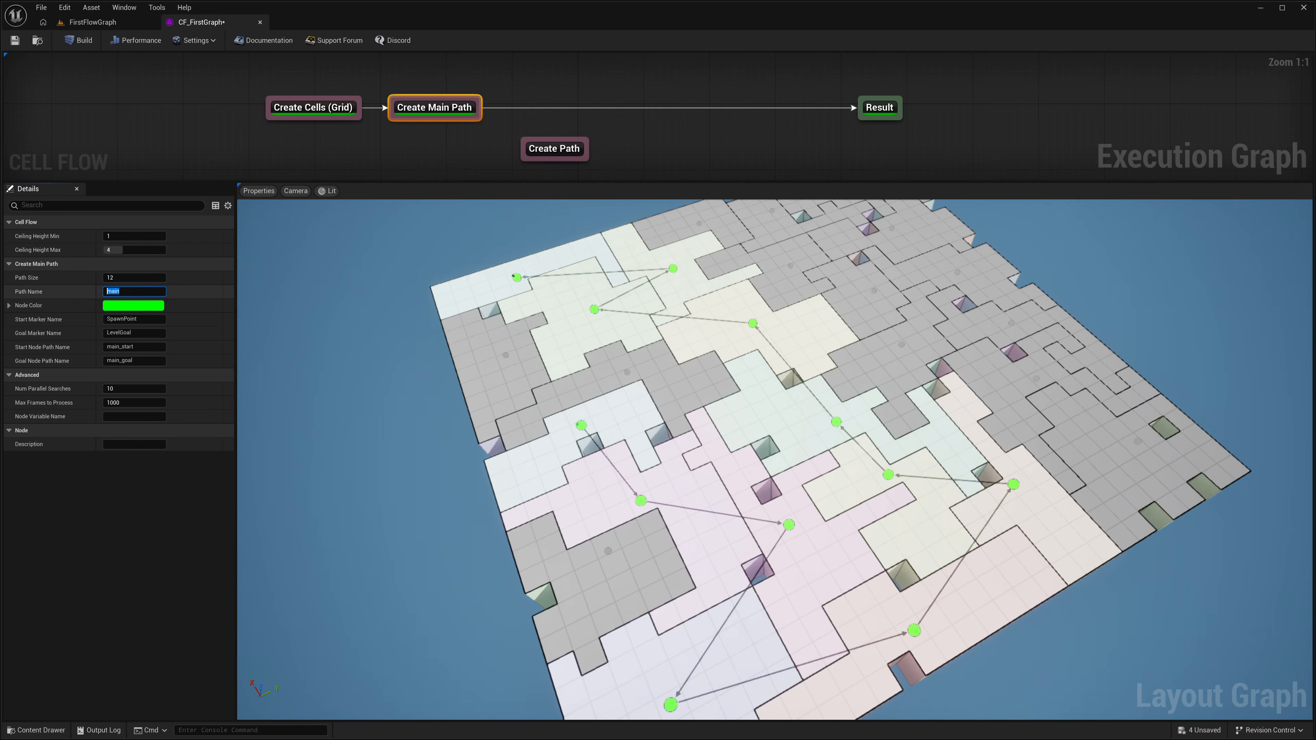
pyautogui.click(38, 282)
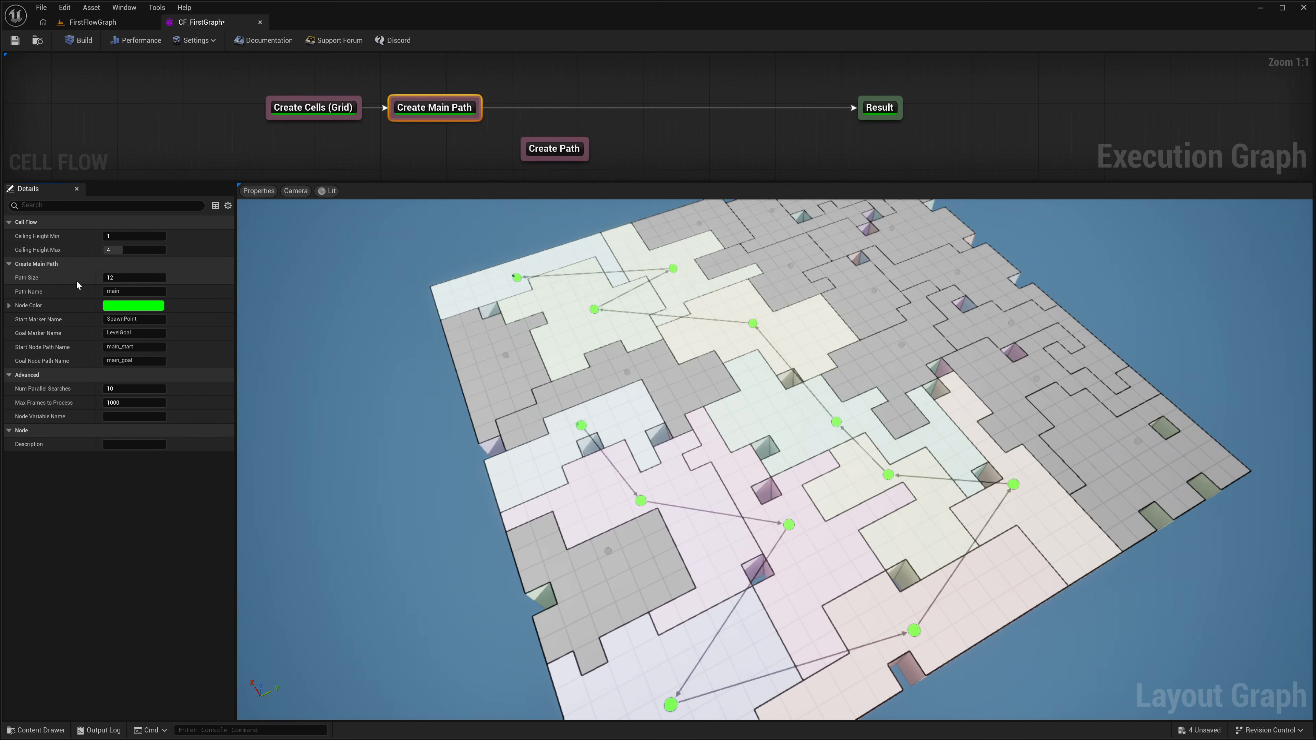
pyautogui.click(123, 278)
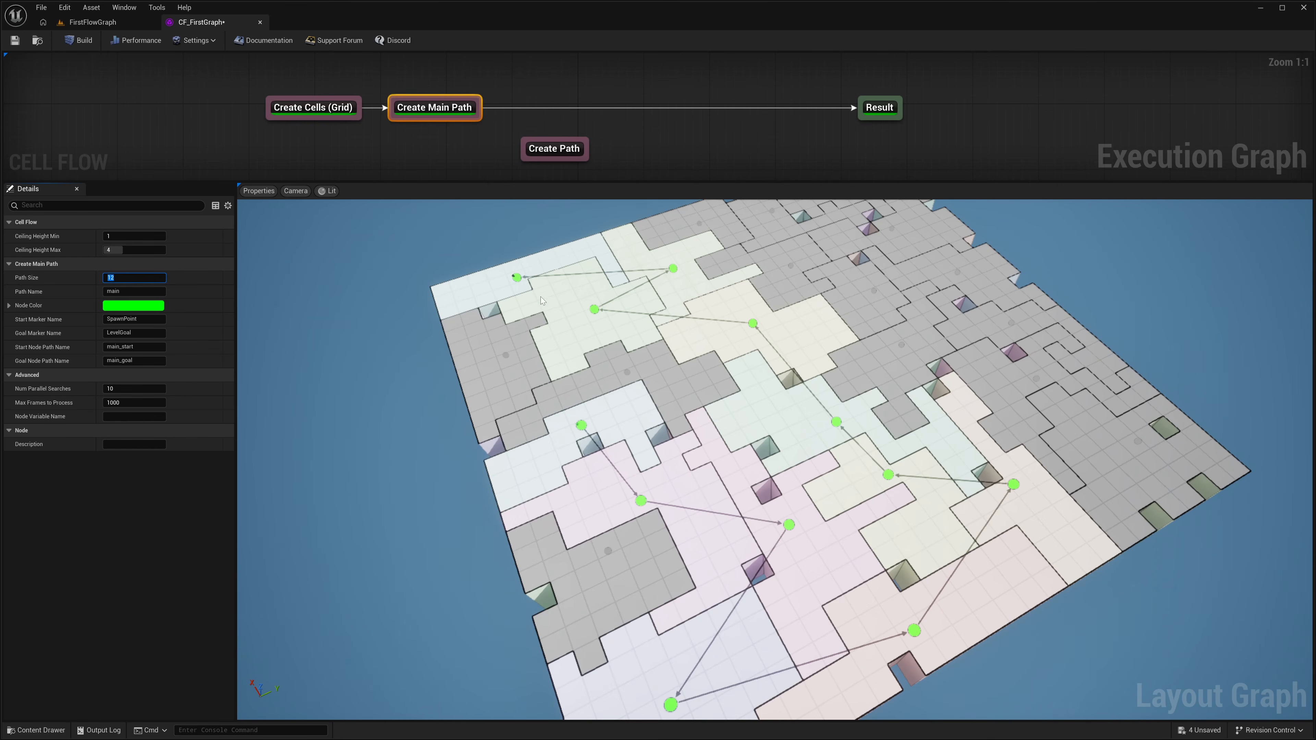
# Step: Inspect the main path's start and goal rooms and their marker items up close in the layout preview
pyautogui.moveTo(594, 463); pyautogui.dragTo(530, 426, button='right')
pyautogui.press('w')
pyautogui.moveTo(673, 449)
pyautogui.mouseDown(button='right')
pyautogui.moveTo(698, 455)
pyautogui.moveTo(765, 383)
pyautogui.moveTo(731, 344)
pyautogui.moveTo(806, 466)
pyautogui.mouseUp(button='right')
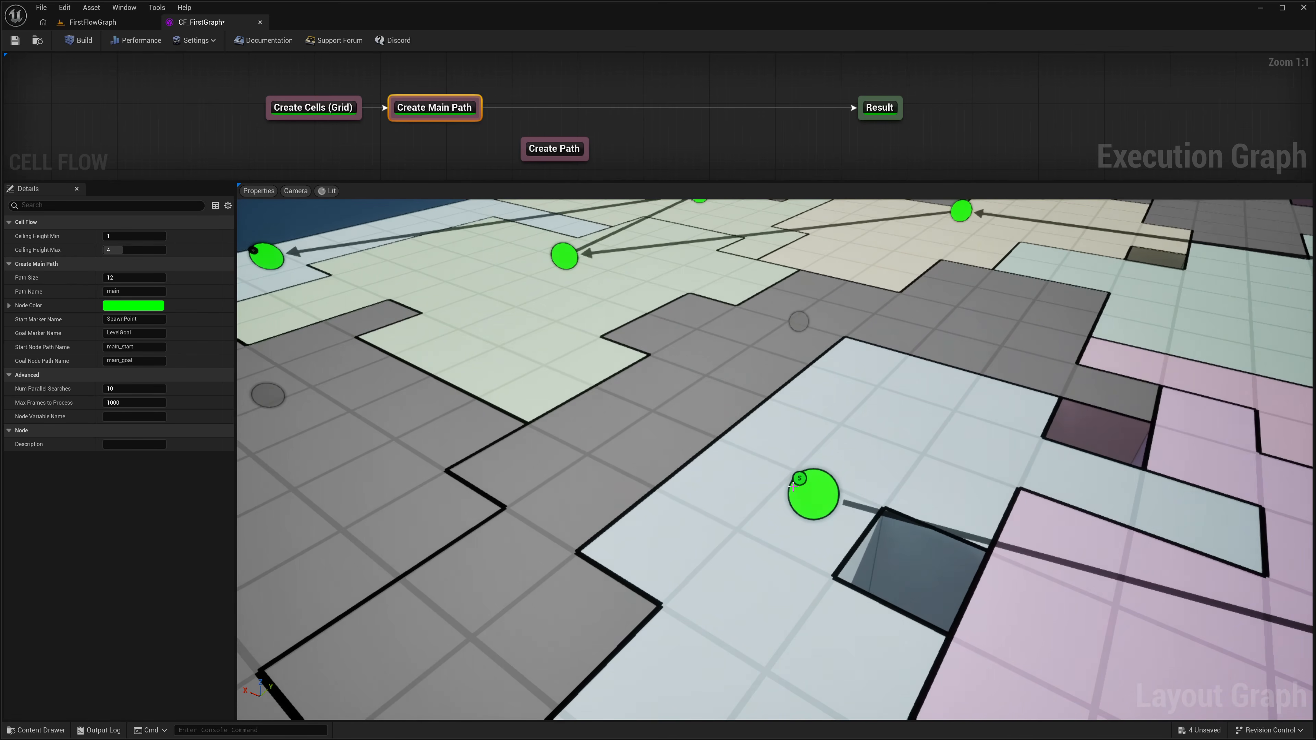
pyautogui.moveTo(817, 420); pyautogui.dragTo(876, 483, button='right')
pyautogui.moveTo(757, 372)
pyautogui.mouseDown(button='right')
pyautogui.moveTo(752, 319)
pyautogui.moveTo(757, 349)
pyautogui.mouseUp(button='right')
pyautogui.press('s')
pyautogui.moveTo(781, 584); pyautogui.dragTo(855, 640, button='right')
pyautogui.press('s')
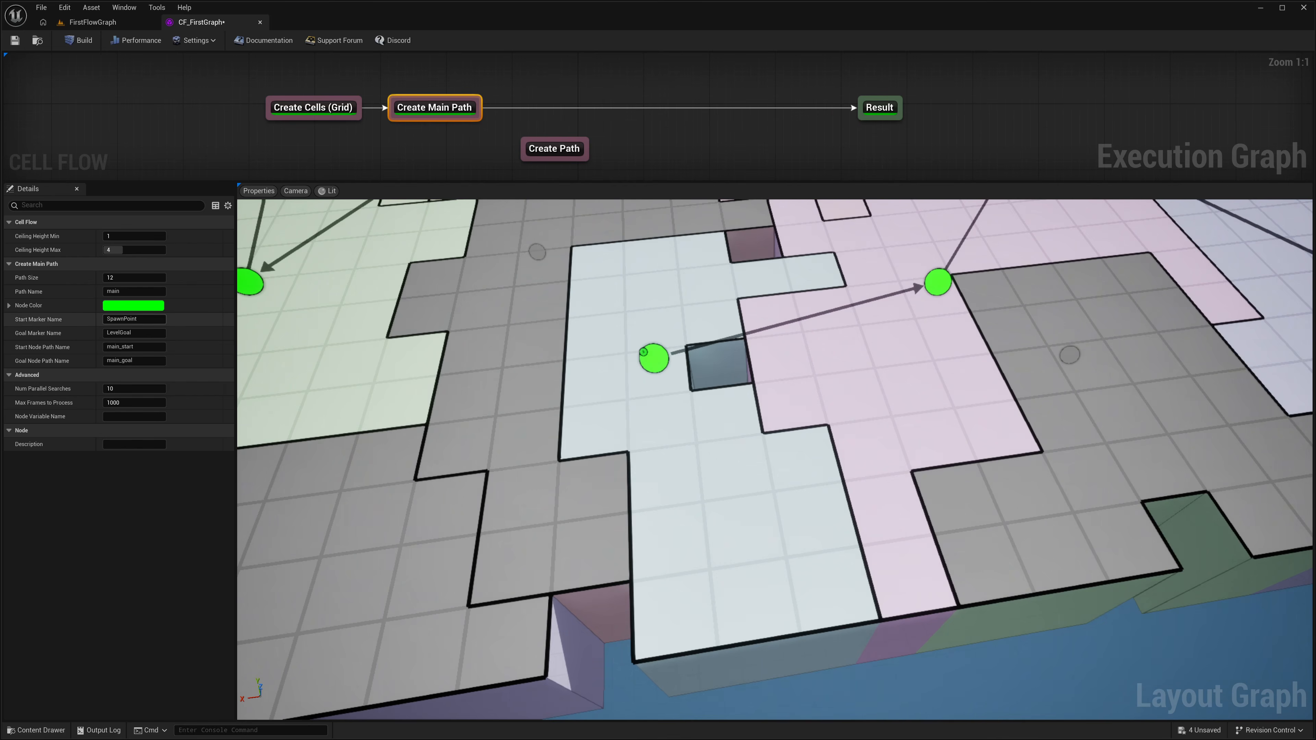
pyautogui.moveTo(23, 323)
pyautogui.moveTo(544, 394); pyautogui.dragTo(373, 306, button='right')
pyautogui.press('w')
pyautogui.moveTo(731, 424); pyautogui.dragTo(604, 423, button='right')
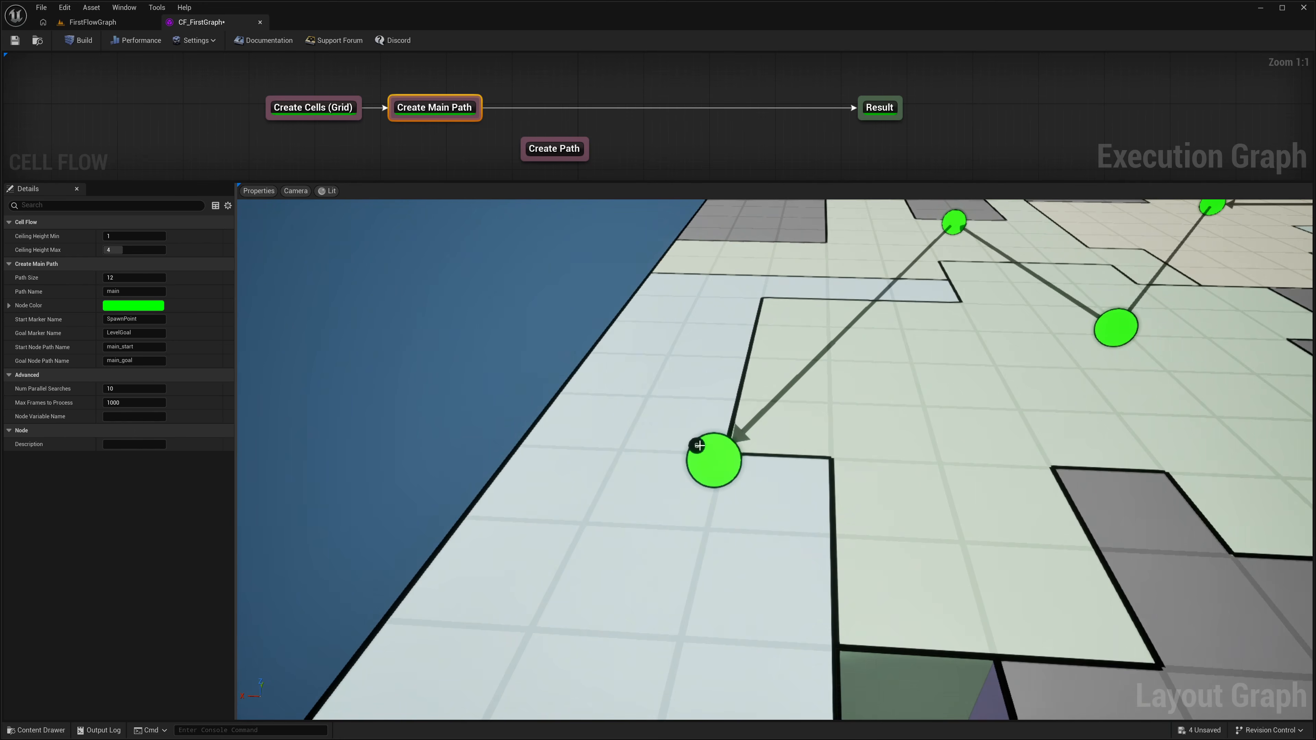
pyautogui.moveTo(686, 431); pyautogui.dragTo(749, 408, button='right')
pyautogui.press('d')
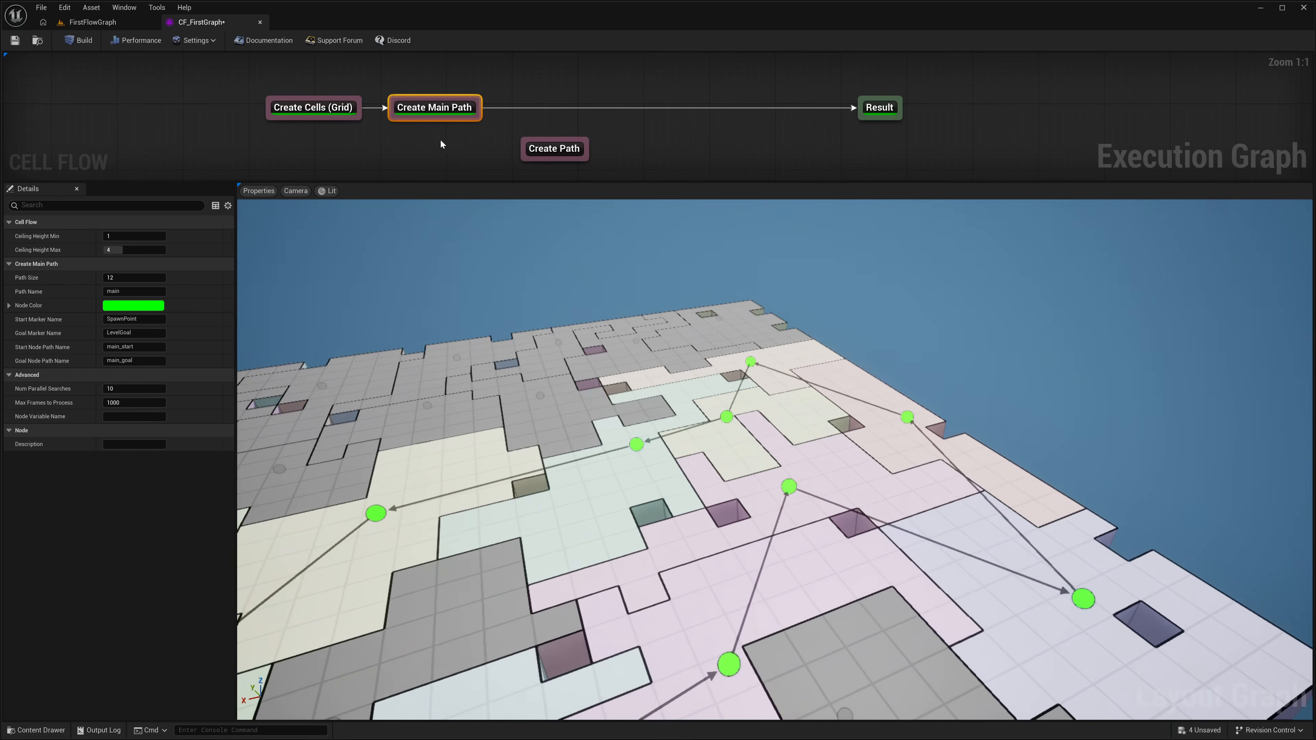
# Step: Replace the loose Create Path node with a new one connected between Create Main Path and Result, and build the graph
pyautogui.click(565, 155)
pyautogui.press('Delete')
pyautogui.rightClick(529, 91)
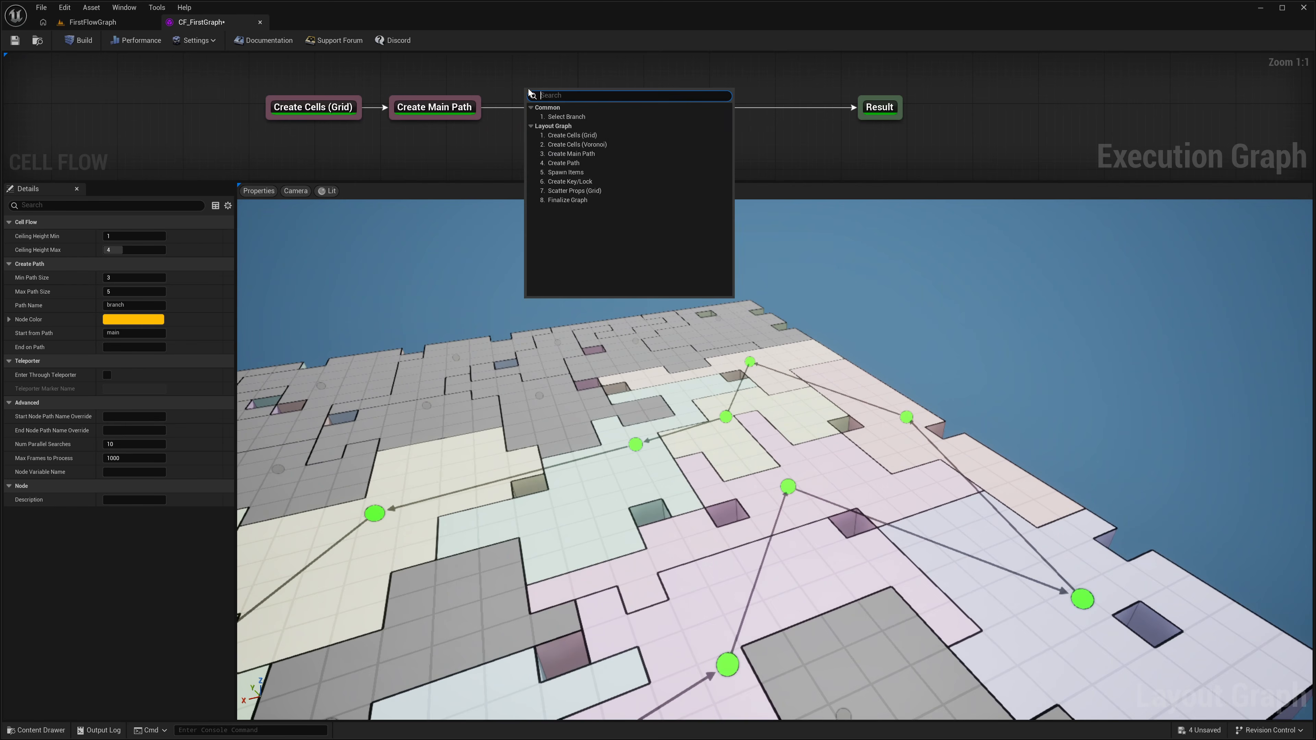
pyautogui.click(570, 163)
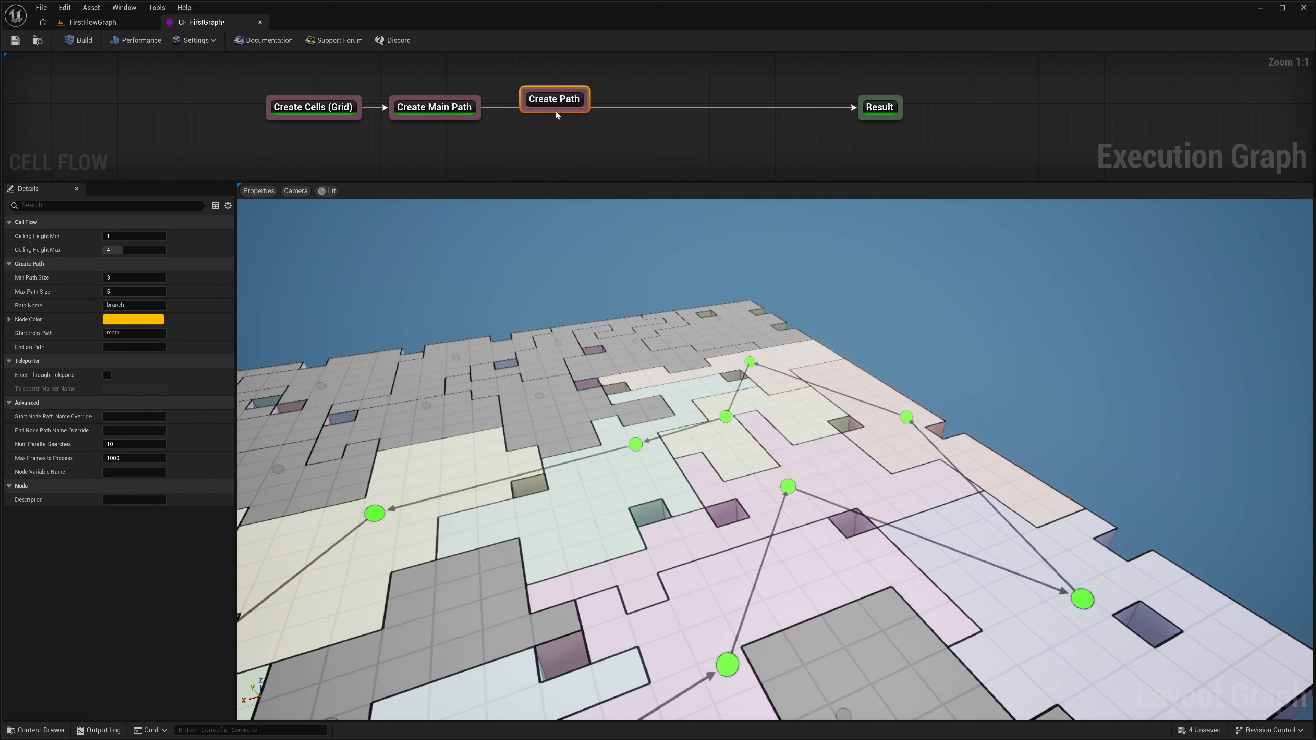
pyautogui.moveTo(557, 112); pyautogui.dragTo(569, 133)
pyautogui.keyDown('alt'); pyautogui.click(475, 119); pyautogui.keyUp('alt')
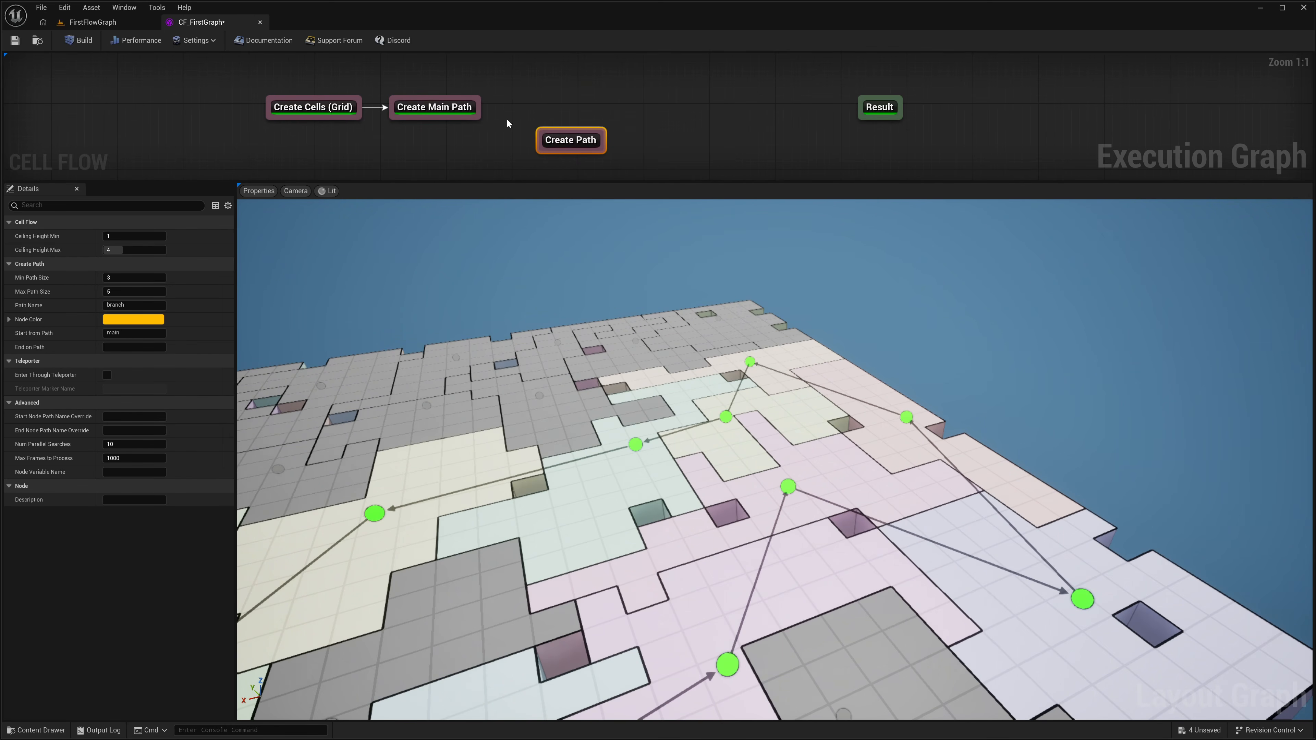
pyautogui.moveTo(481, 121); pyautogui.dragTo(865, 114)
pyautogui.moveTo(562, 138); pyautogui.dragTo(543, 105)
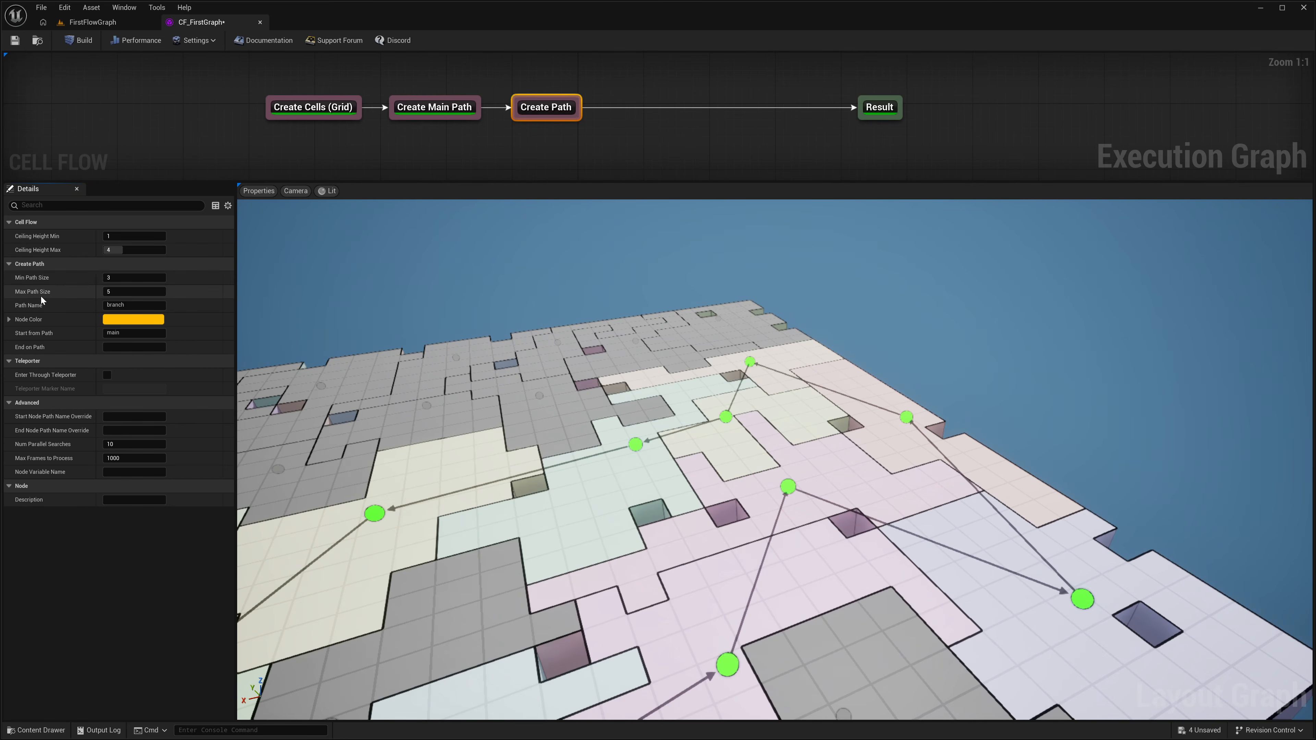
pyautogui.click(93, 44)
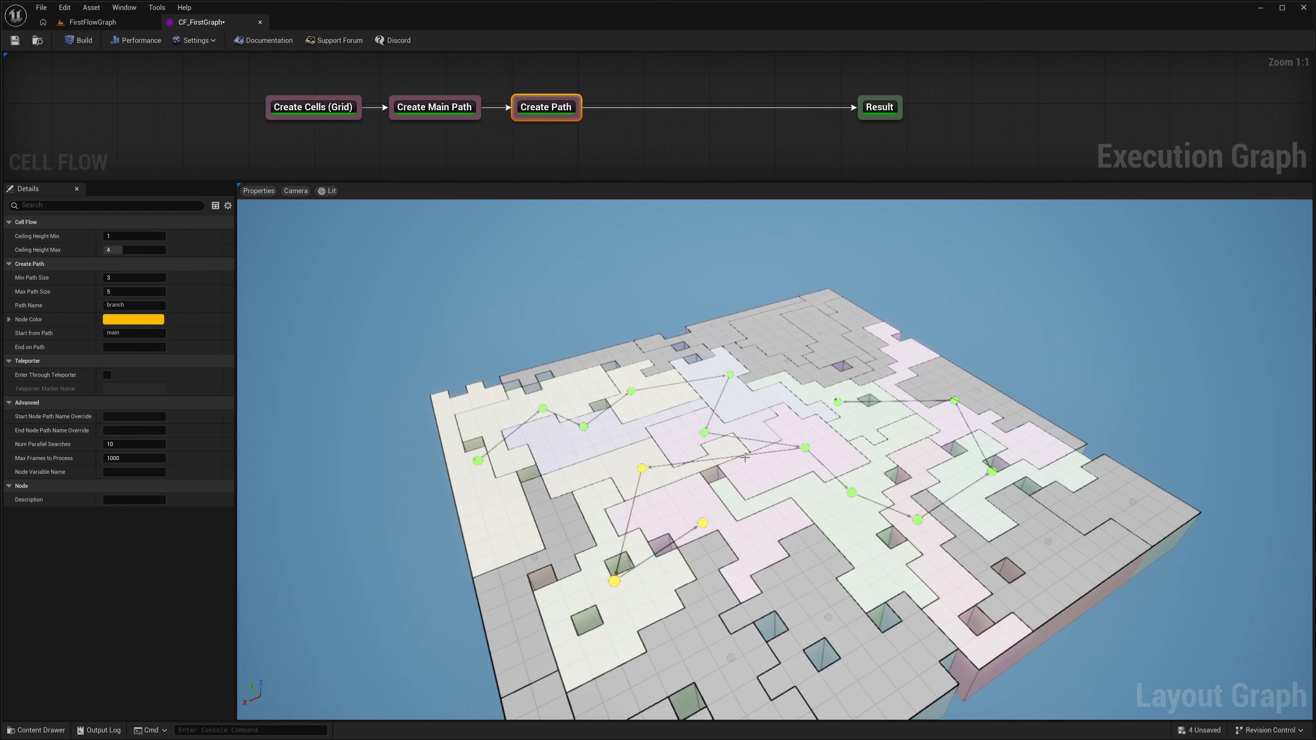
pyautogui.moveTo(738, 459); pyautogui.dragTo(796, 480, button='right')
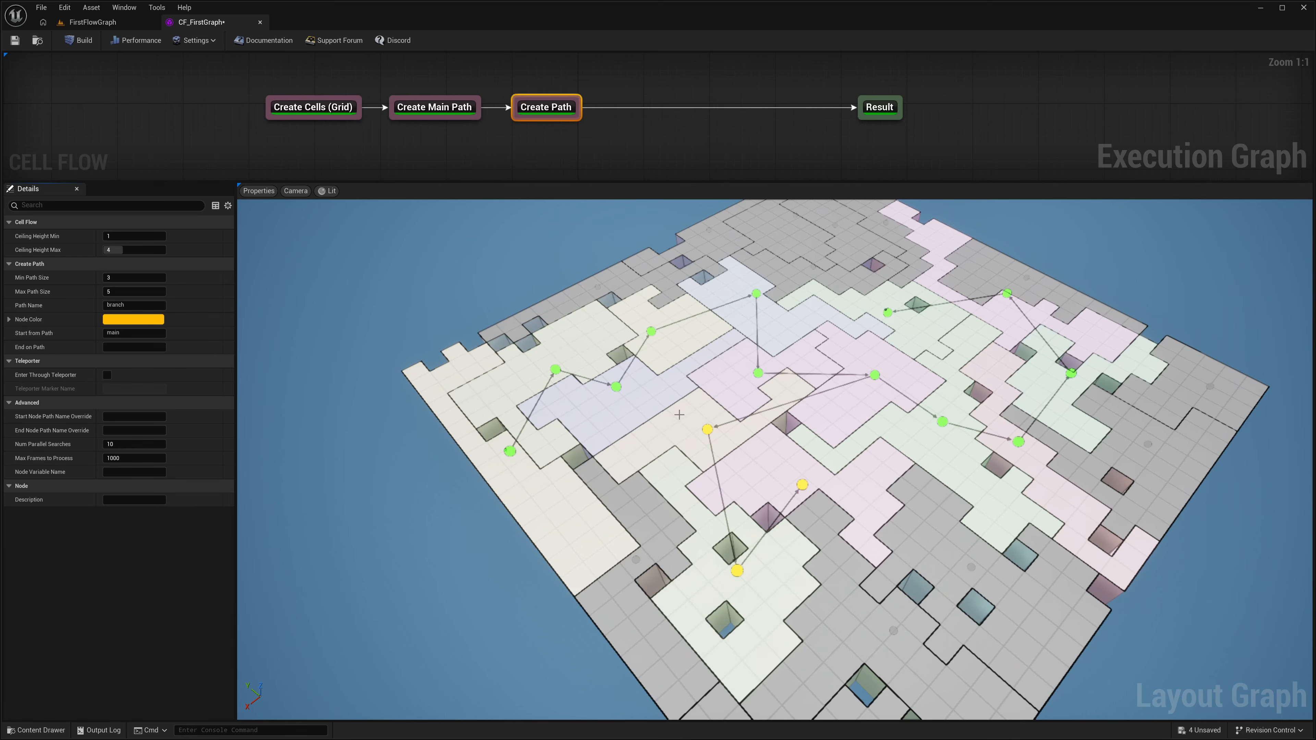
# Step: Set the Create Path node's End on Path to main and build the graph
pyautogui.click(124, 333)
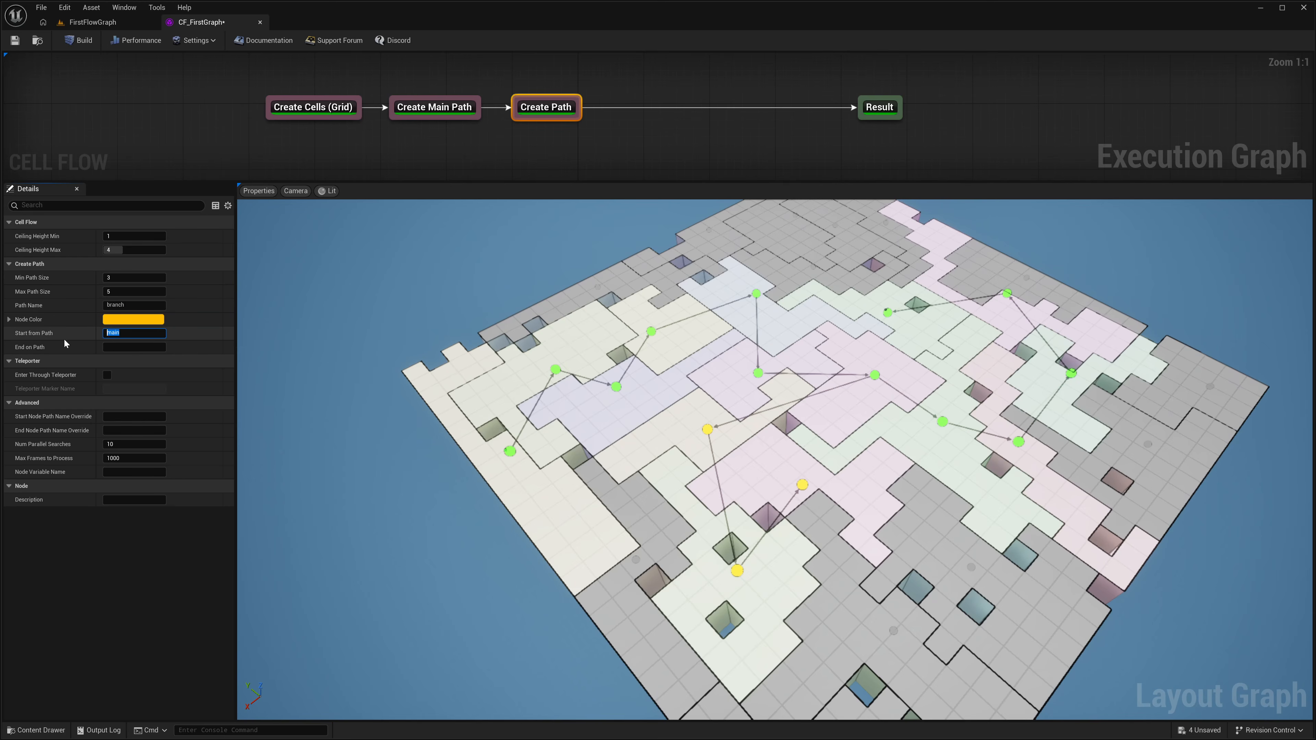
pyautogui.click(129, 346)
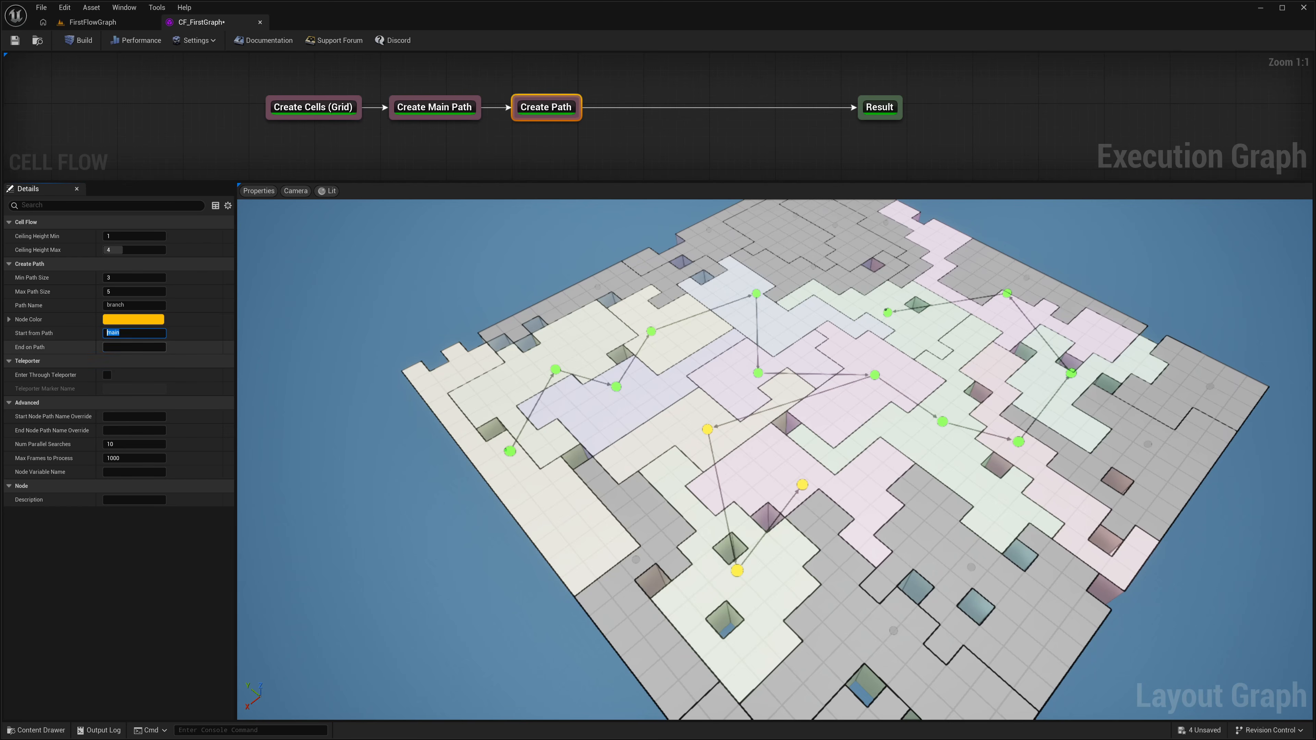
pyautogui.write('main')
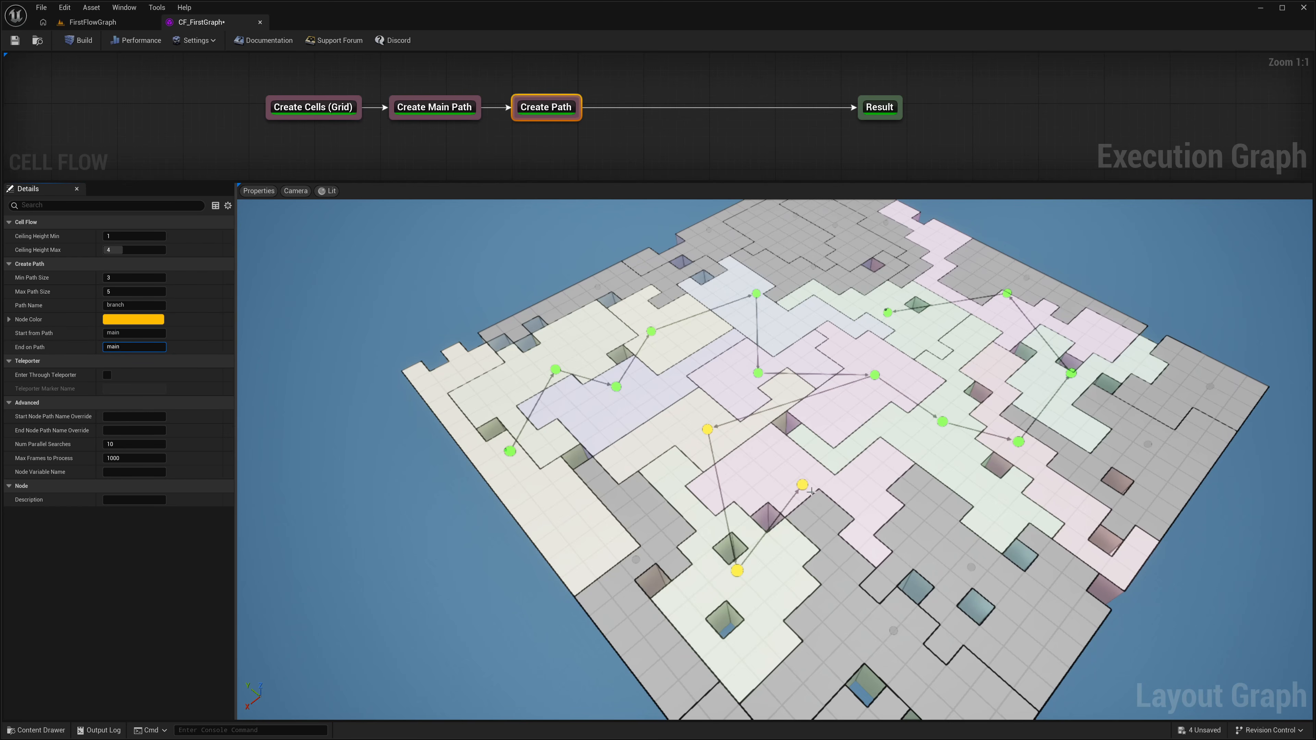
pyautogui.click(86, 45)
pyautogui.moveTo(716, 407); pyautogui.dragTo(754, 408)
pyautogui.moveTo(696, 509); pyautogui.dragTo(732, 499)
pyautogui.moveTo(524, 499); pyautogui.dragTo(565, 490, button='right')
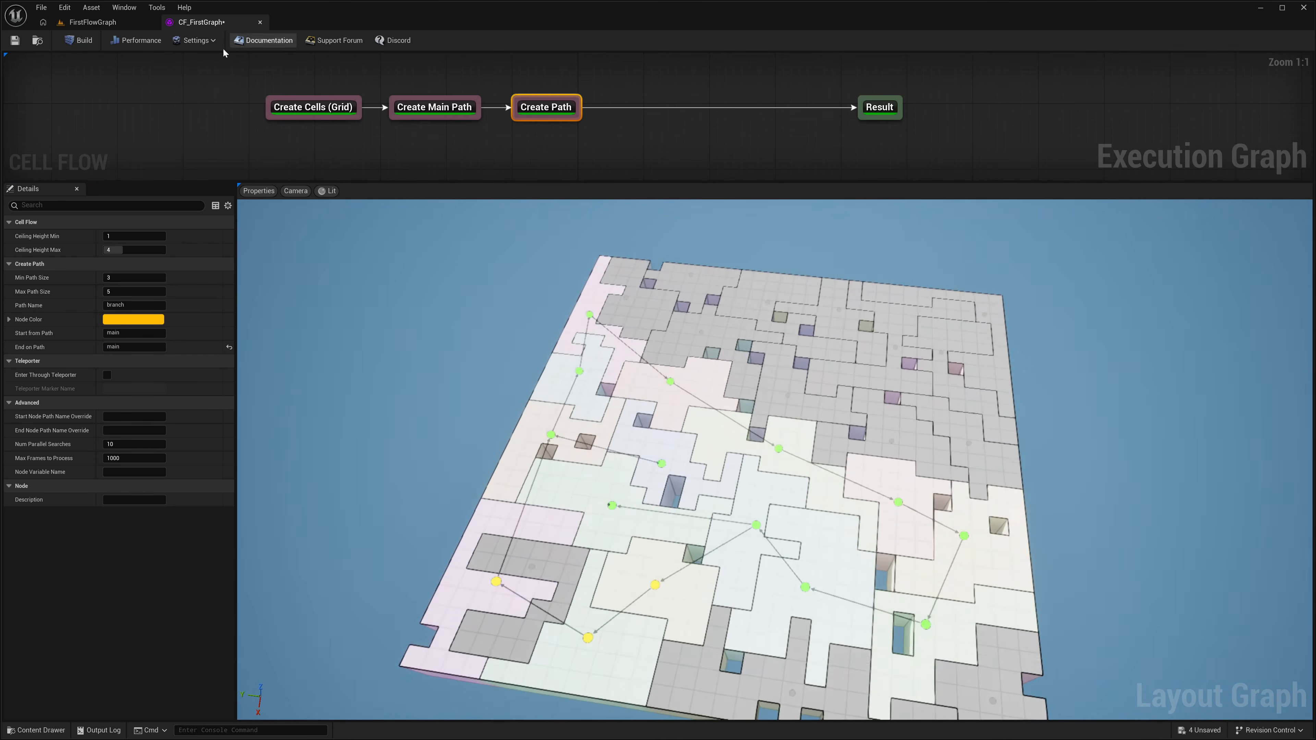
# Step: Rebuild the graph several times to generate varied layouts with the branch rejoining the main path
pyautogui.moveTo(261, 85); pyautogui.dragTo(539, 125)
pyautogui.click(83, 41)
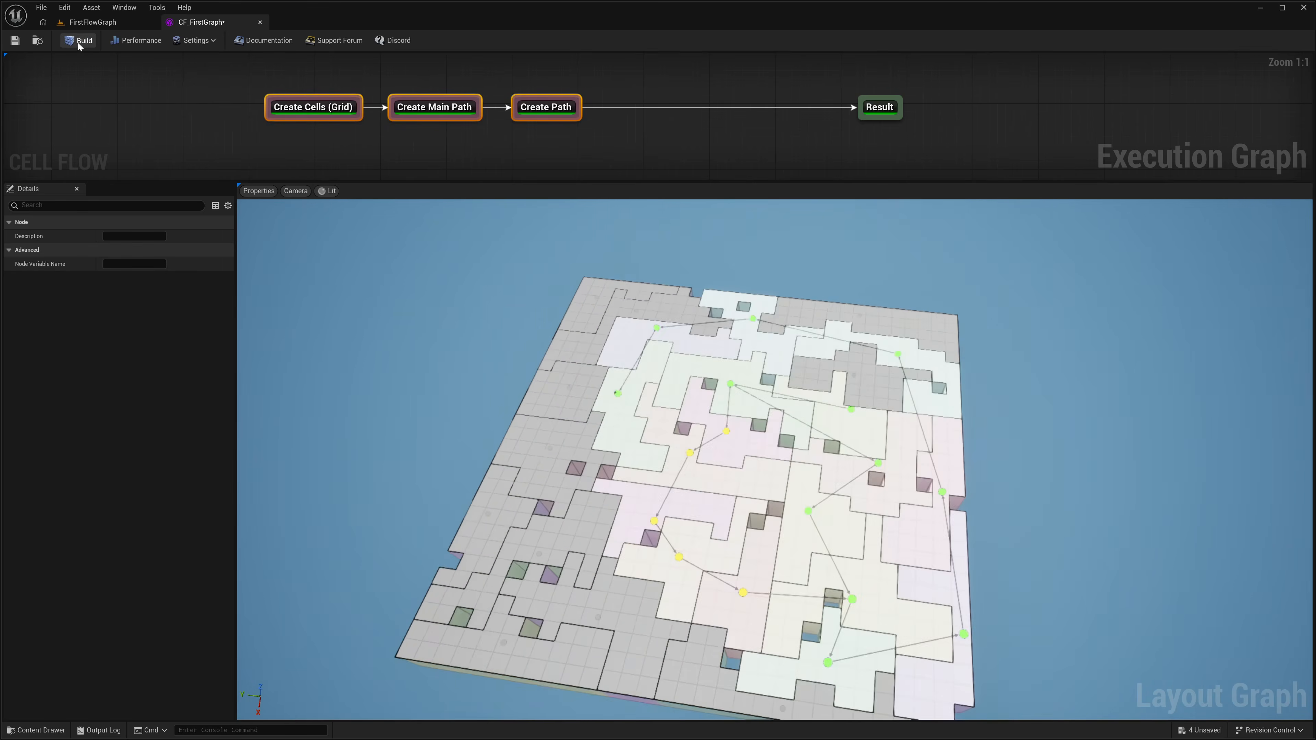
pyautogui.click(103, 77)
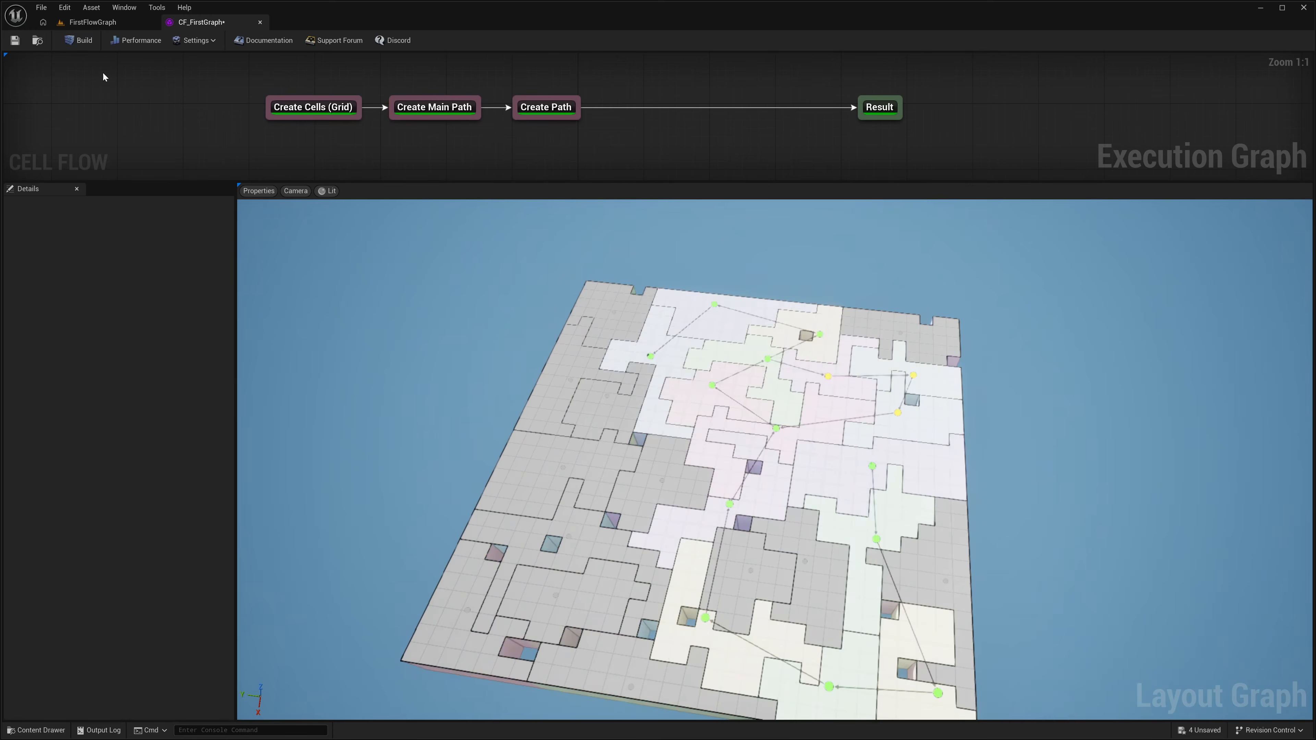
pyautogui.click(75, 42)
pyautogui.click(75, 42)
pyautogui.click(75, 42)
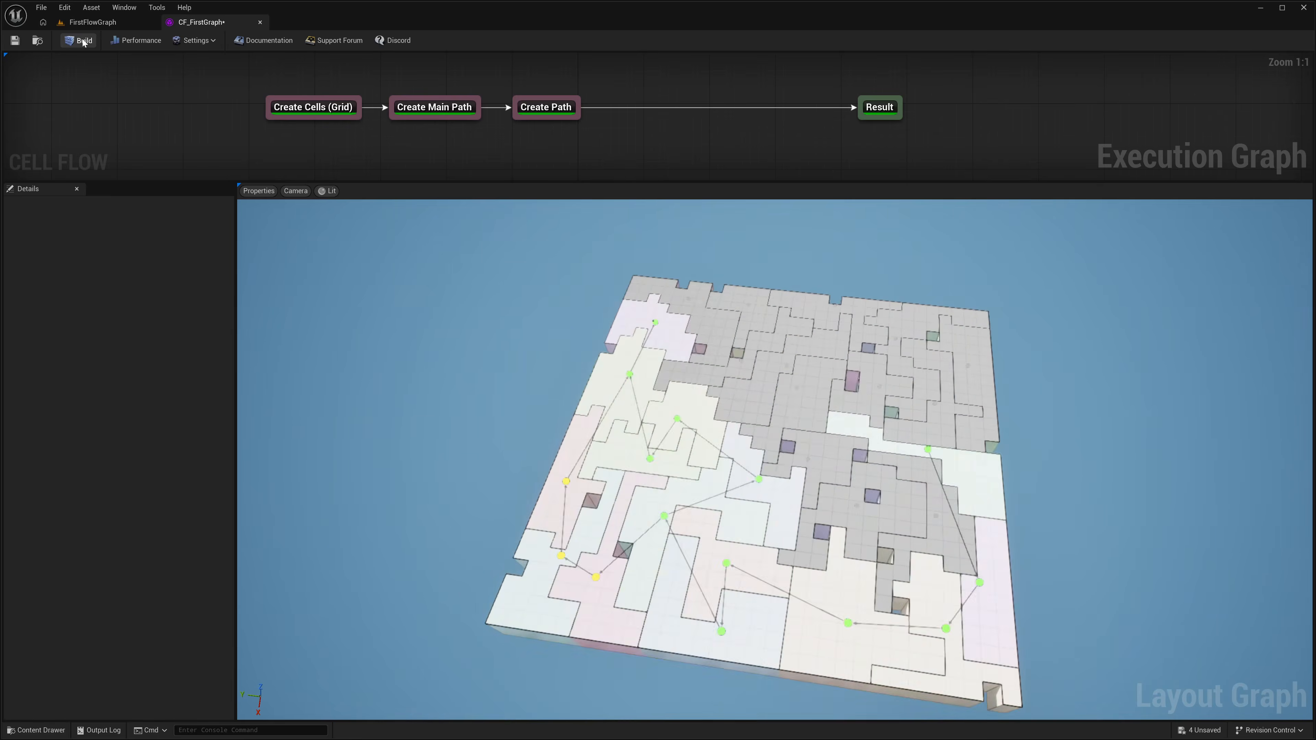
pyautogui.click(75, 42)
# Step: Insert a Finalize Graph node between the Create Path and Result nodes and build the graph
pyautogui.moveTo(884, 110); pyautogui.dragTo(974, 110)
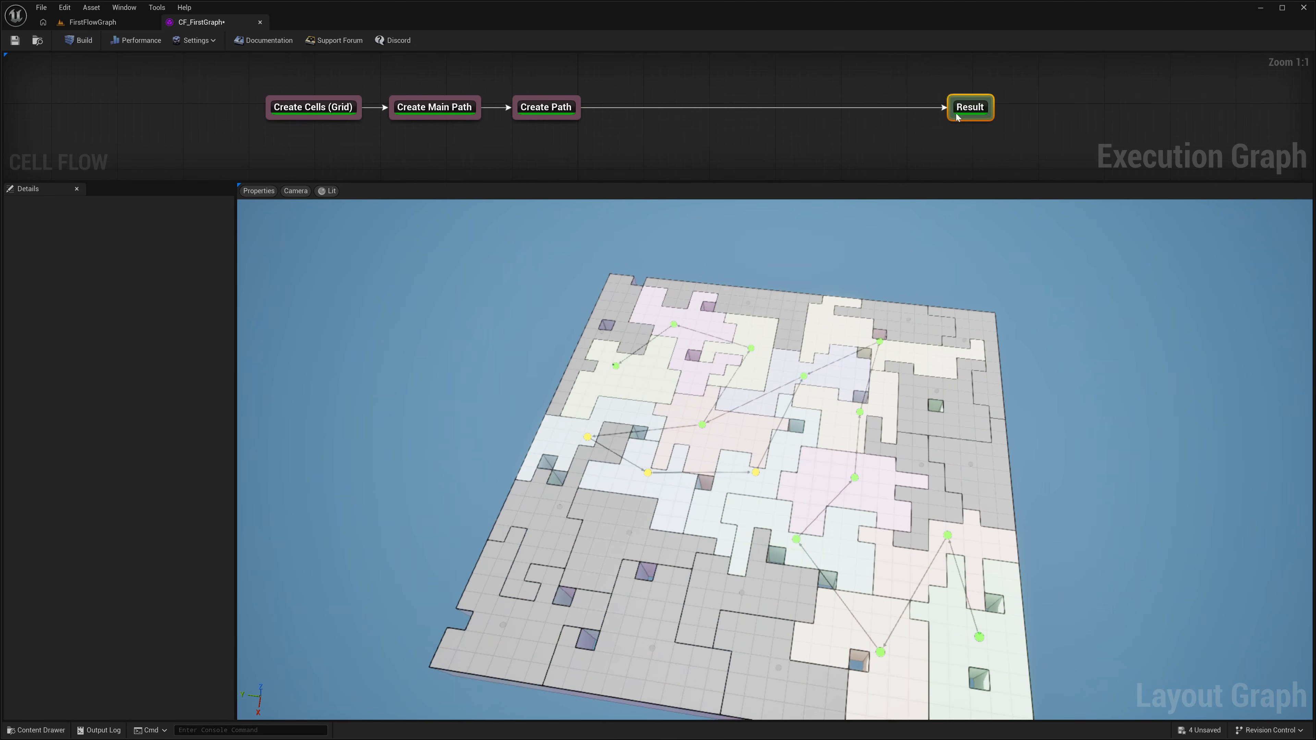
pyautogui.keyDown('alt'); pyautogui.click(575, 119); pyautogui.keyUp('alt')
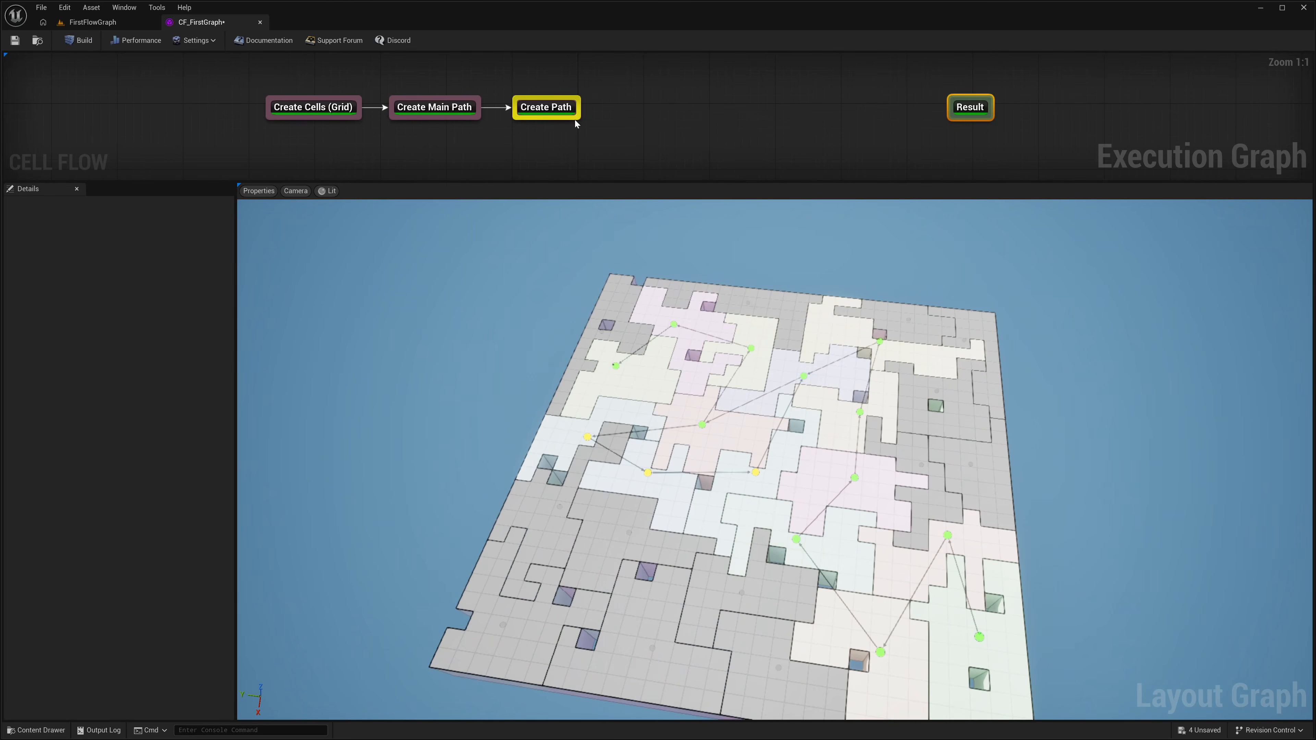
pyautogui.rightClick(860, 105)
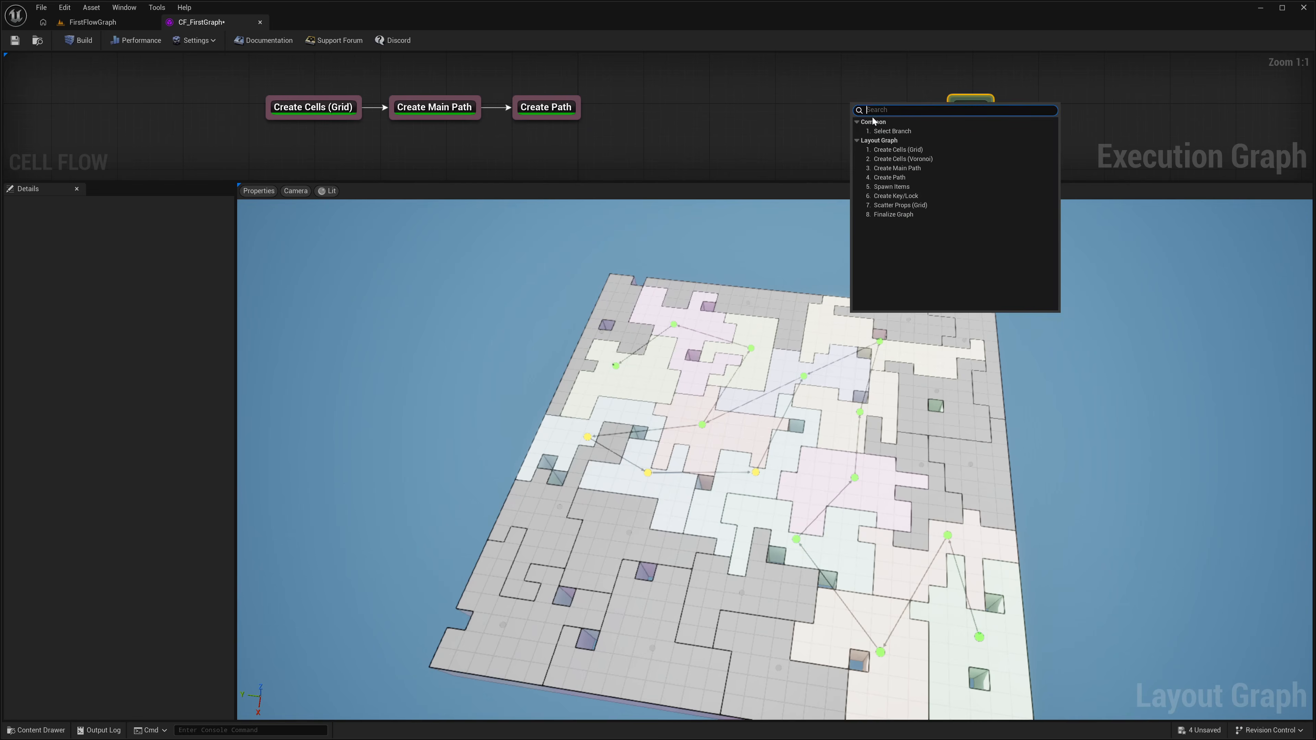
pyautogui.click(901, 215)
pyautogui.moveTo(902, 116); pyautogui.dragTo(874, 106)
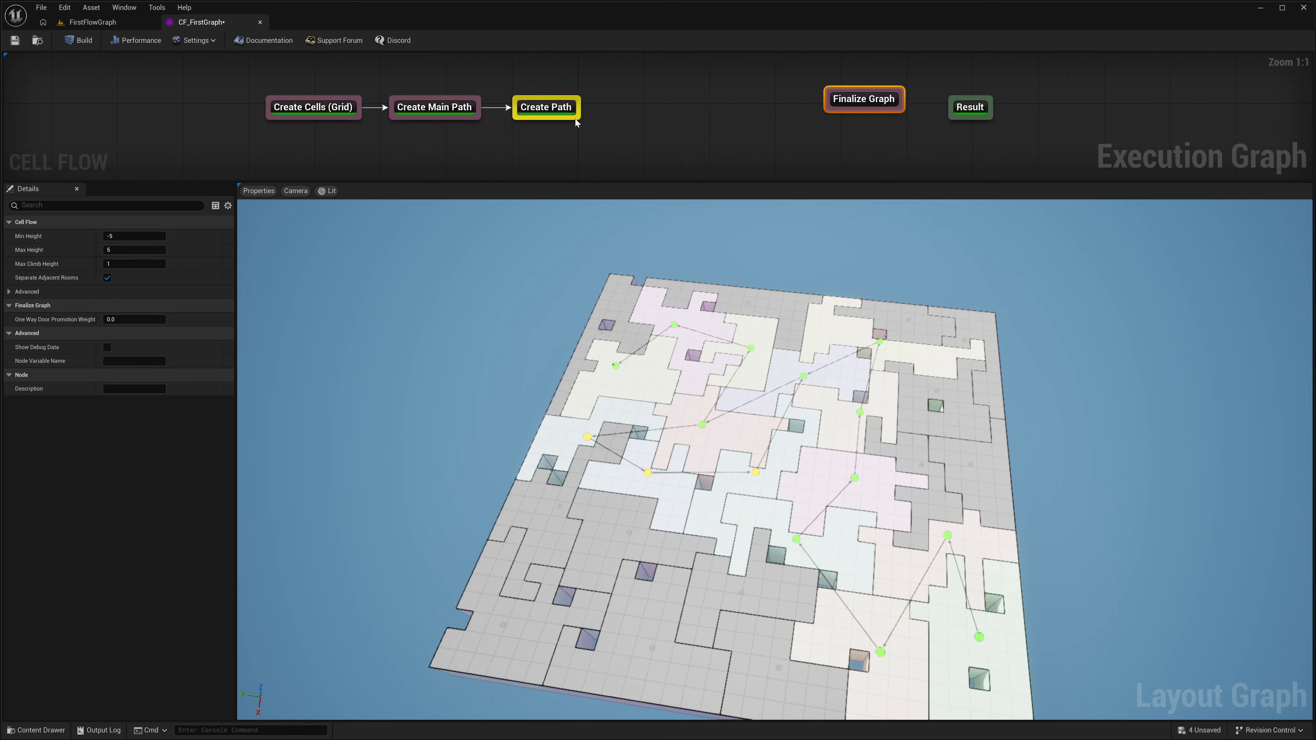
pyautogui.moveTo(575, 118); pyautogui.dragTo(963, 120)
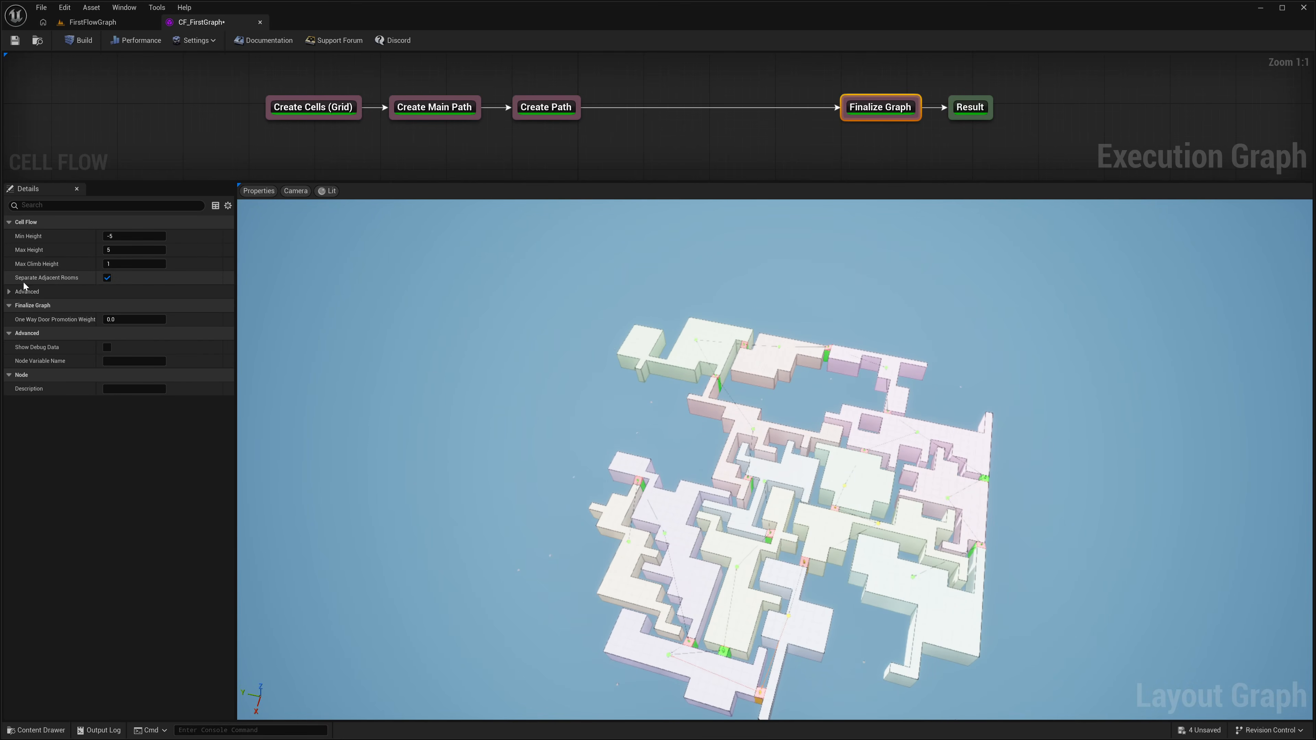
# Step: Disable Separate Adjacent Rooms on the Finalize Graph node and build the graph
pyautogui.click(107, 278)
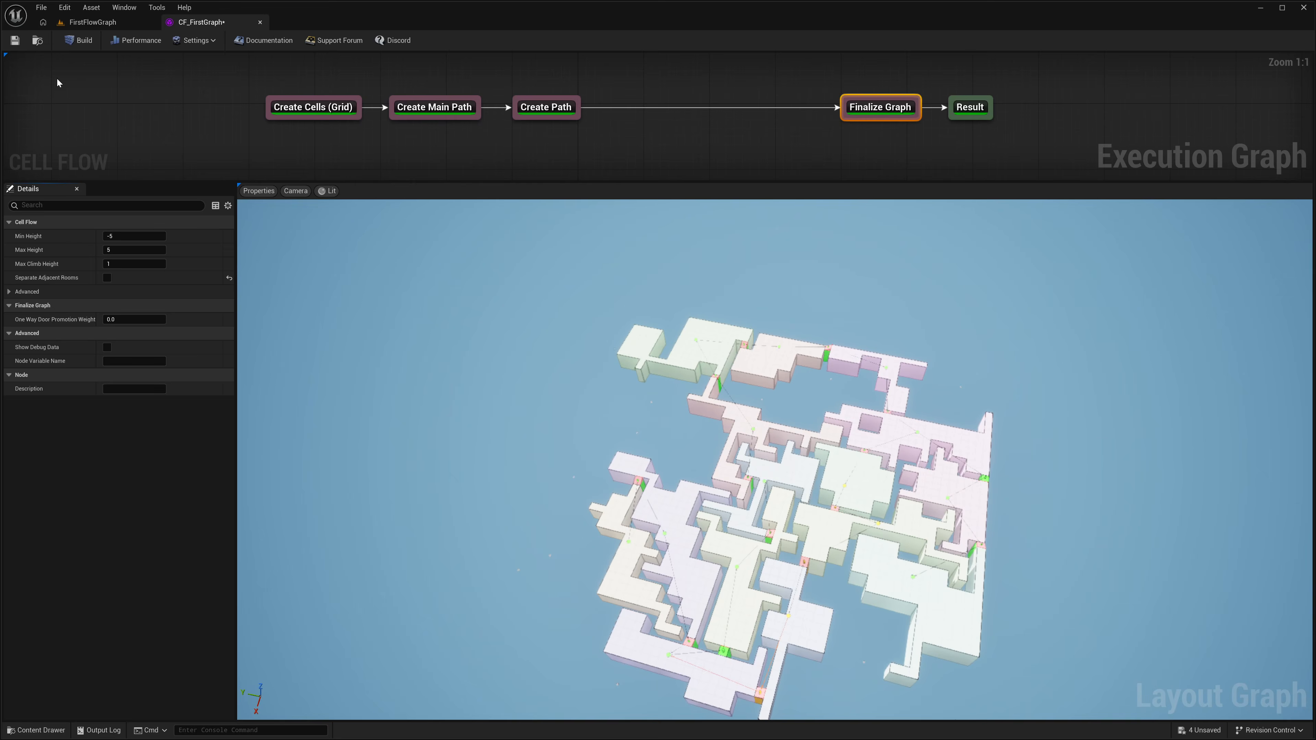
pyautogui.click(75, 45)
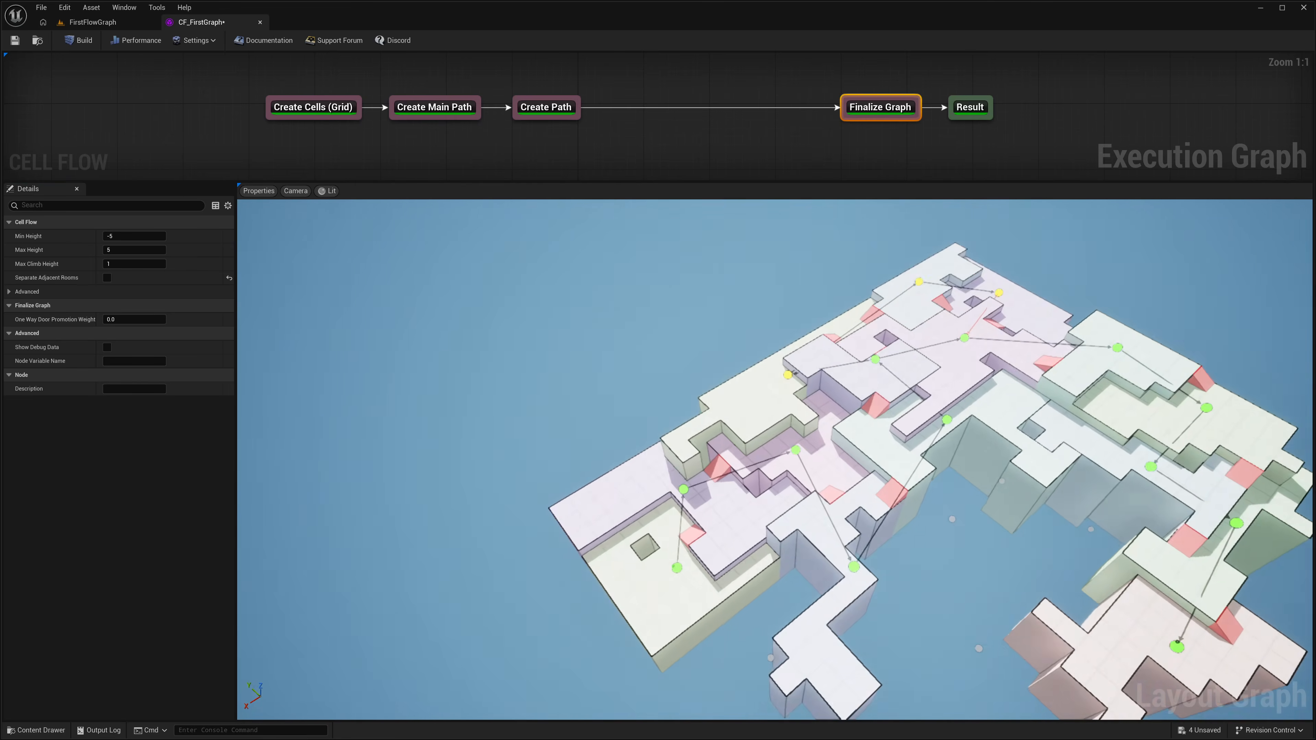
# Step: Inspect the layout stage by stage through the Create Cells (Grid), Create Main Path, Create Path and Finalize Graph nodes
pyautogui.click(290, 108)
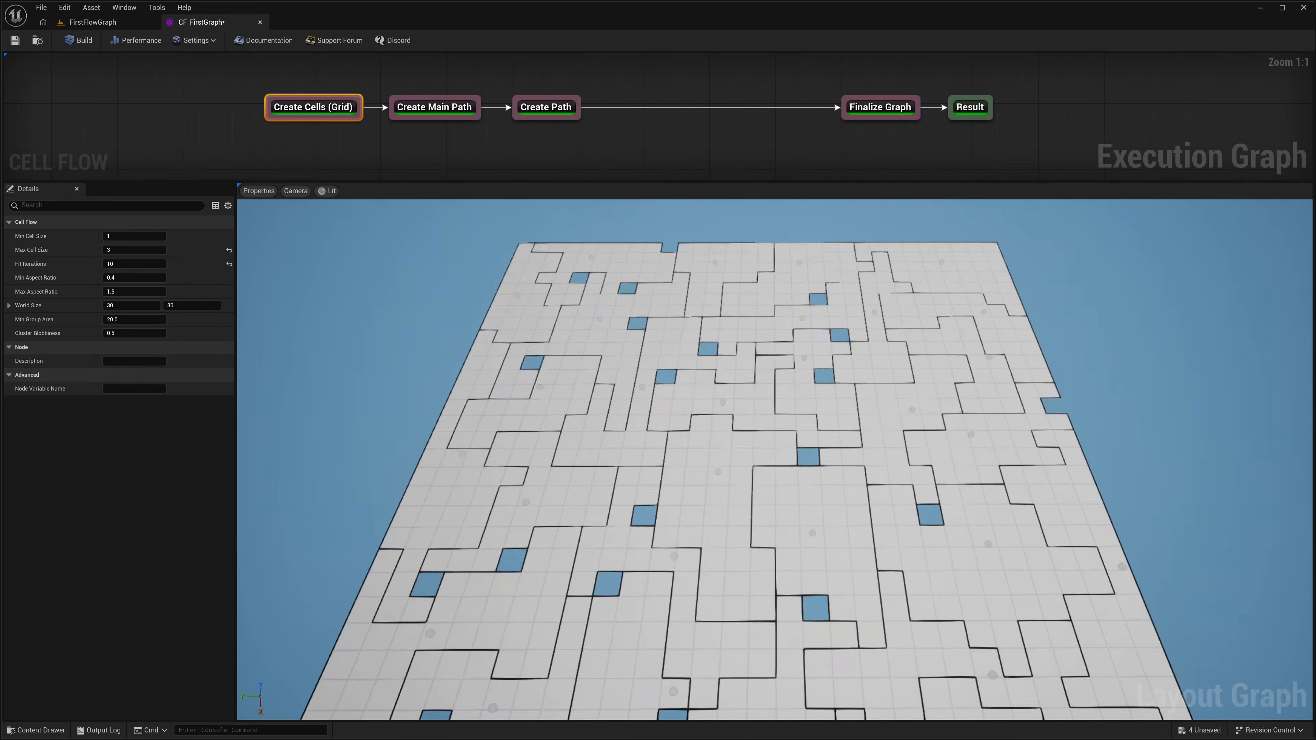
pyautogui.click(437, 109)
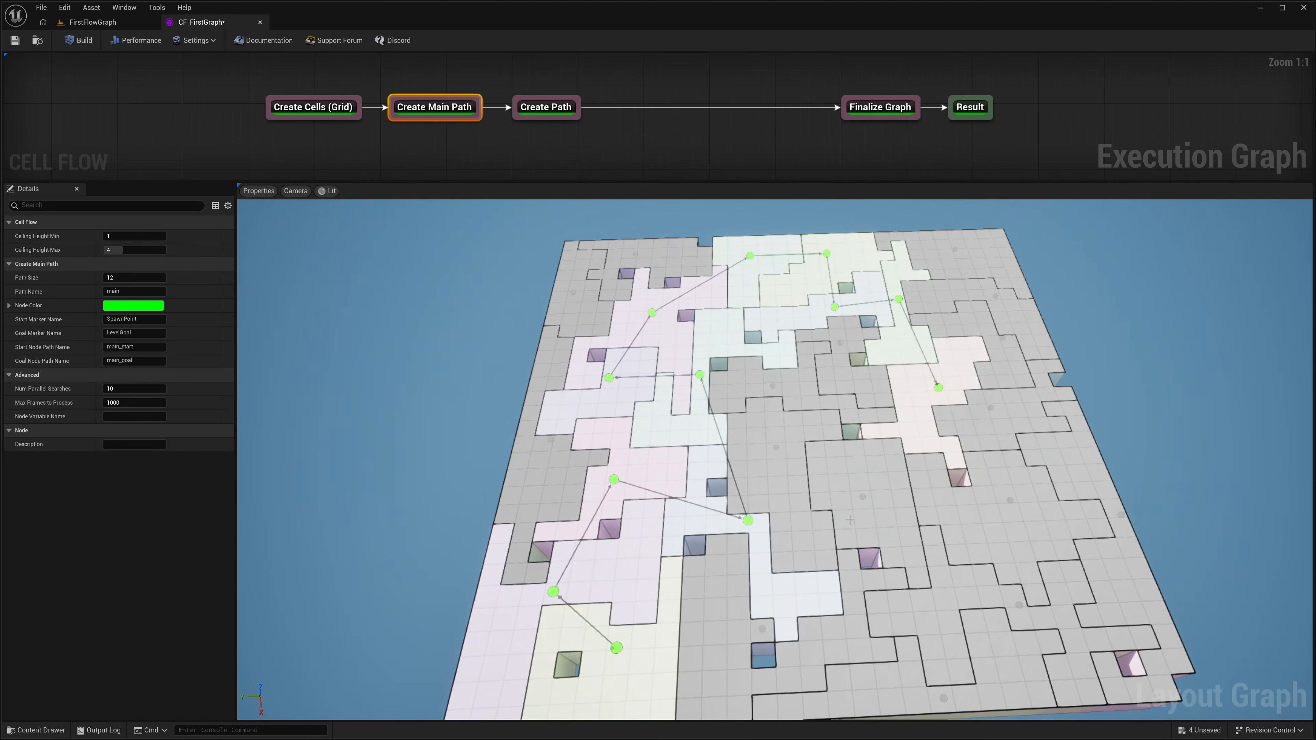
pyautogui.click(540, 109)
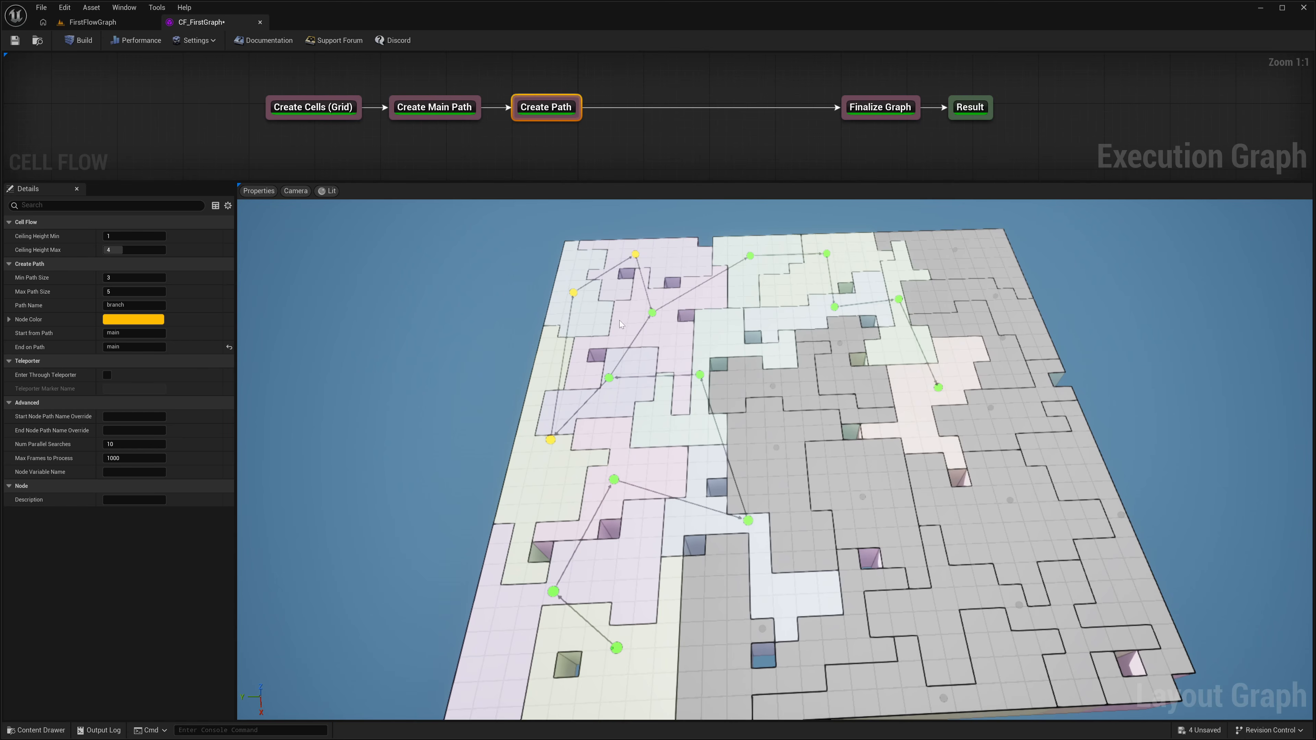
pyautogui.click(856, 110)
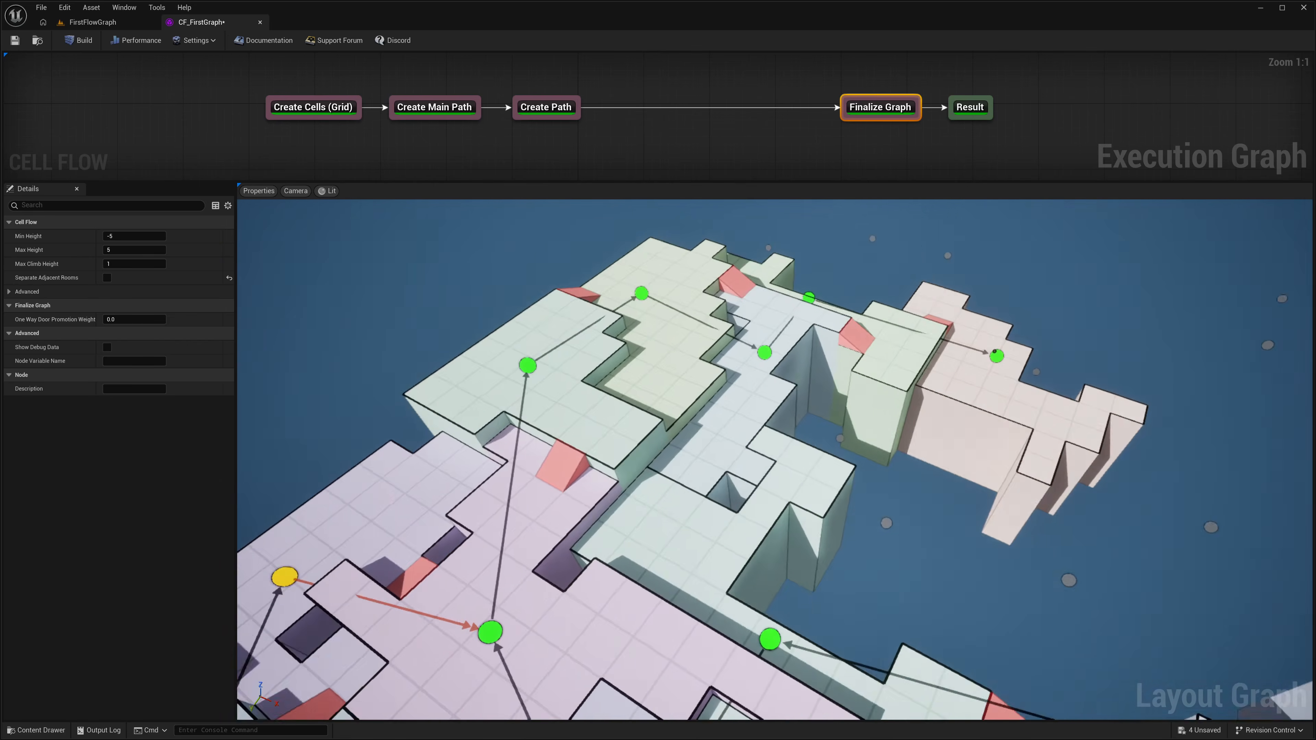
pyautogui.moveTo(674, 440); pyautogui.dragTo(876, 441, button='right')
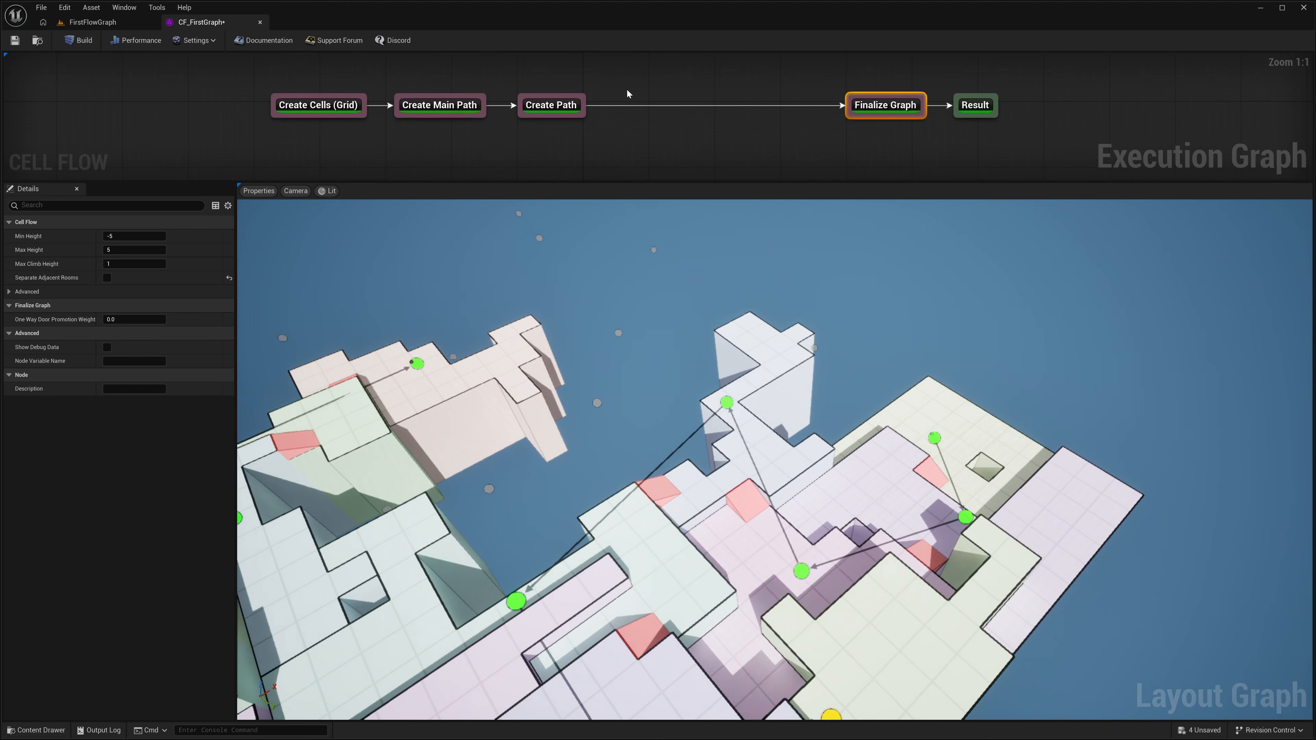
# Step: Insert a second Create Path node between the existing Create Path and Finalize Graph nodes, aligned with the chain
pyautogui.rightClick(609, 92)
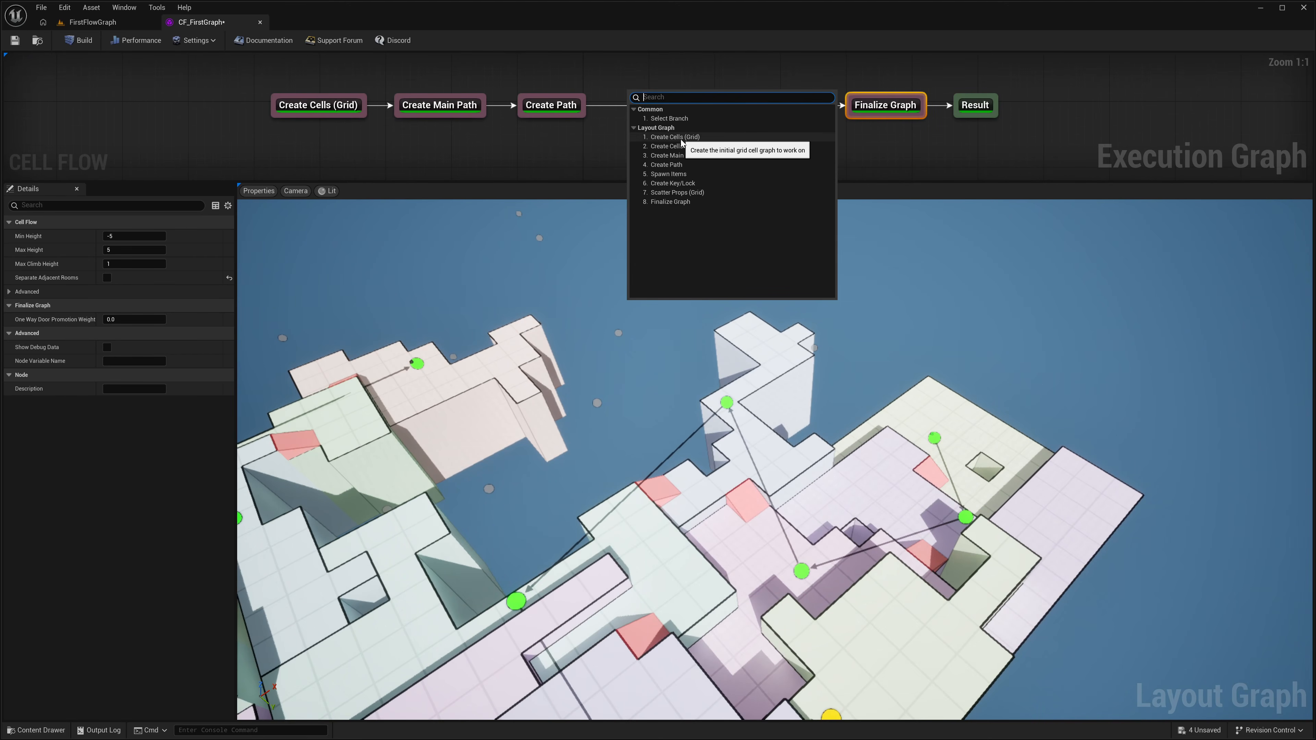
pyautogui.click(666, 164)
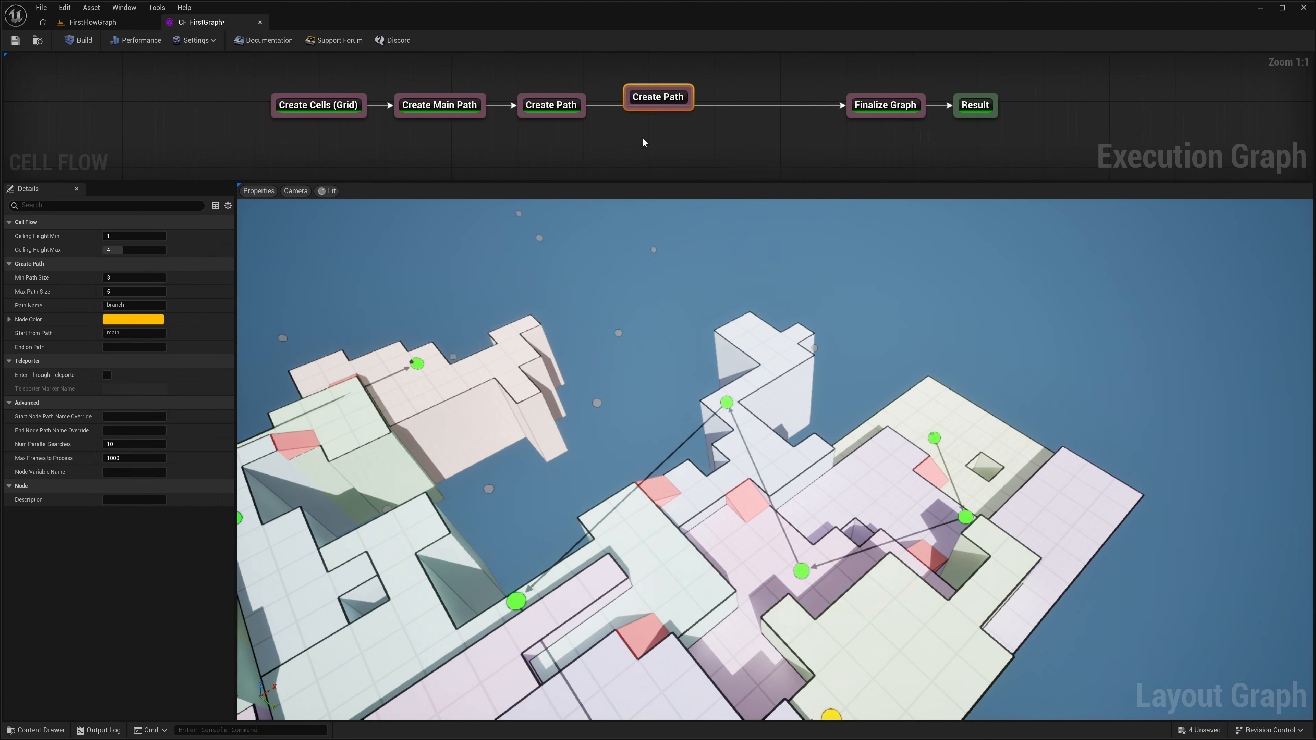
pyautogui.moveTo(648, 96); pyautogui.dragTo(656, 137)
pyautogui.keyDown('alt'); pyautogui.click(576, 116); pyautogui.keyUp('alt')
pyautogui.click(576, 119)
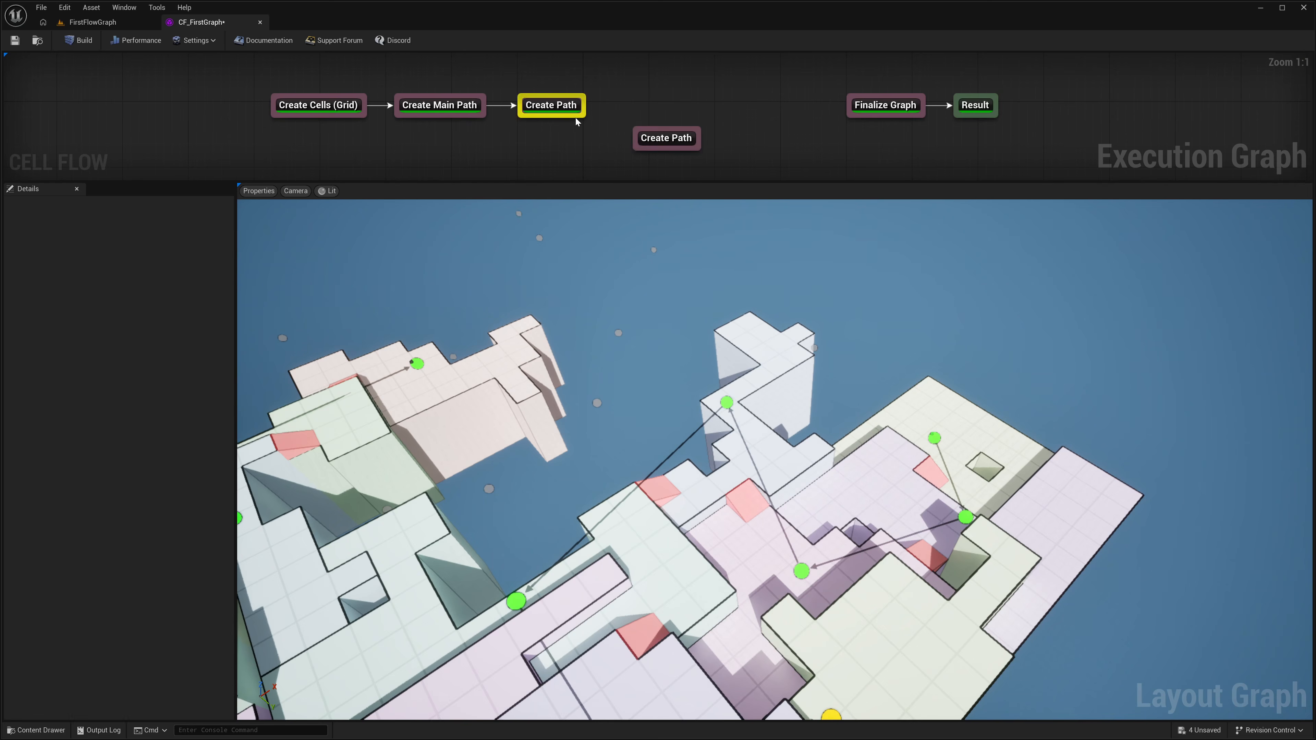
pyautogui.moveTo(576, 121); pyautogui.dragTo(868, 120)
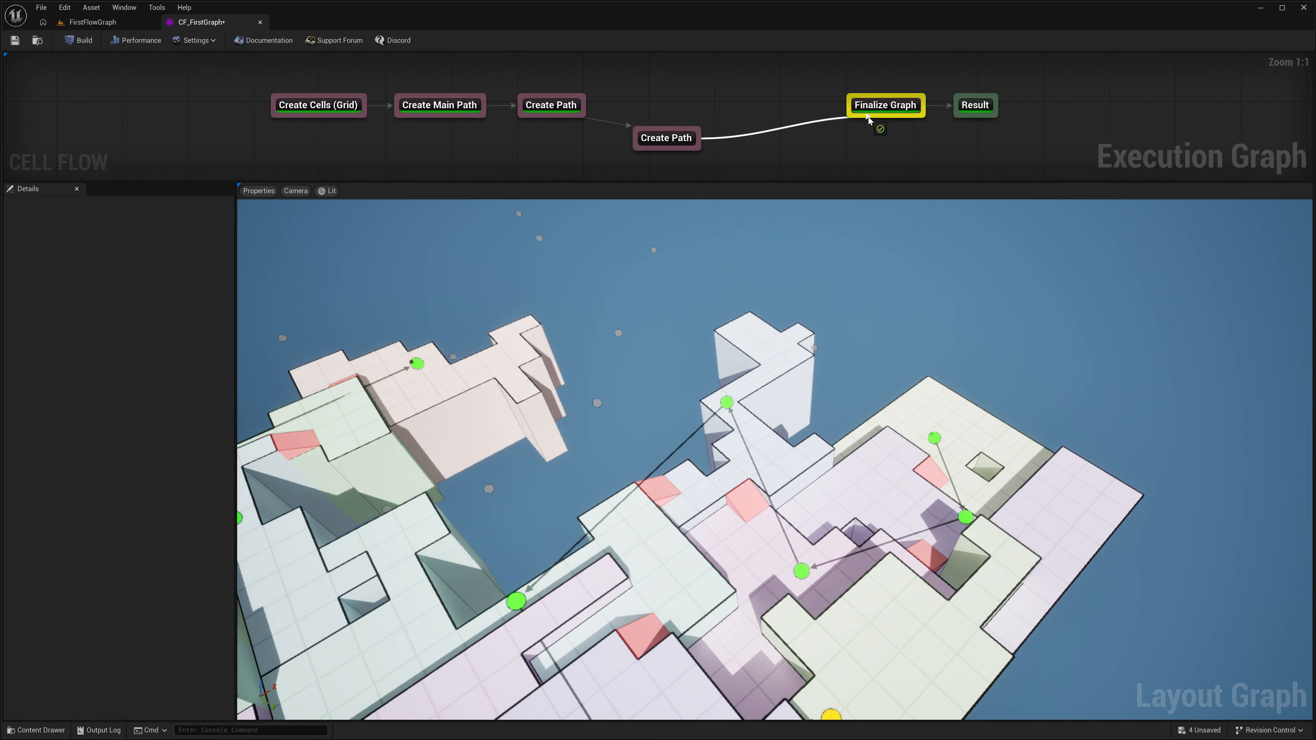
pyautogui.moveTo(681, 138); pyautogui.dragTo(674, 107)
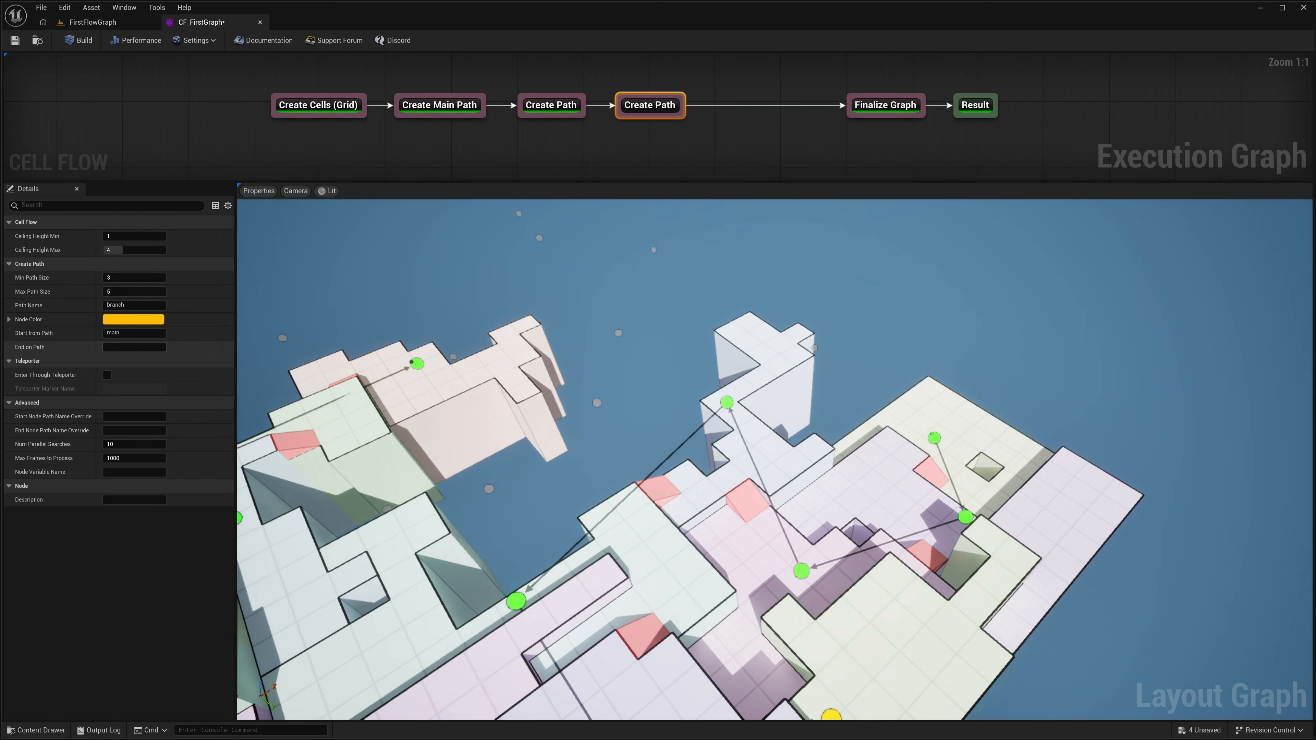
# Step: Give the second Create Path node a magenta node color and the path name b2
pyautogui.click(133, 319)
pyautogui.click(229, 354)
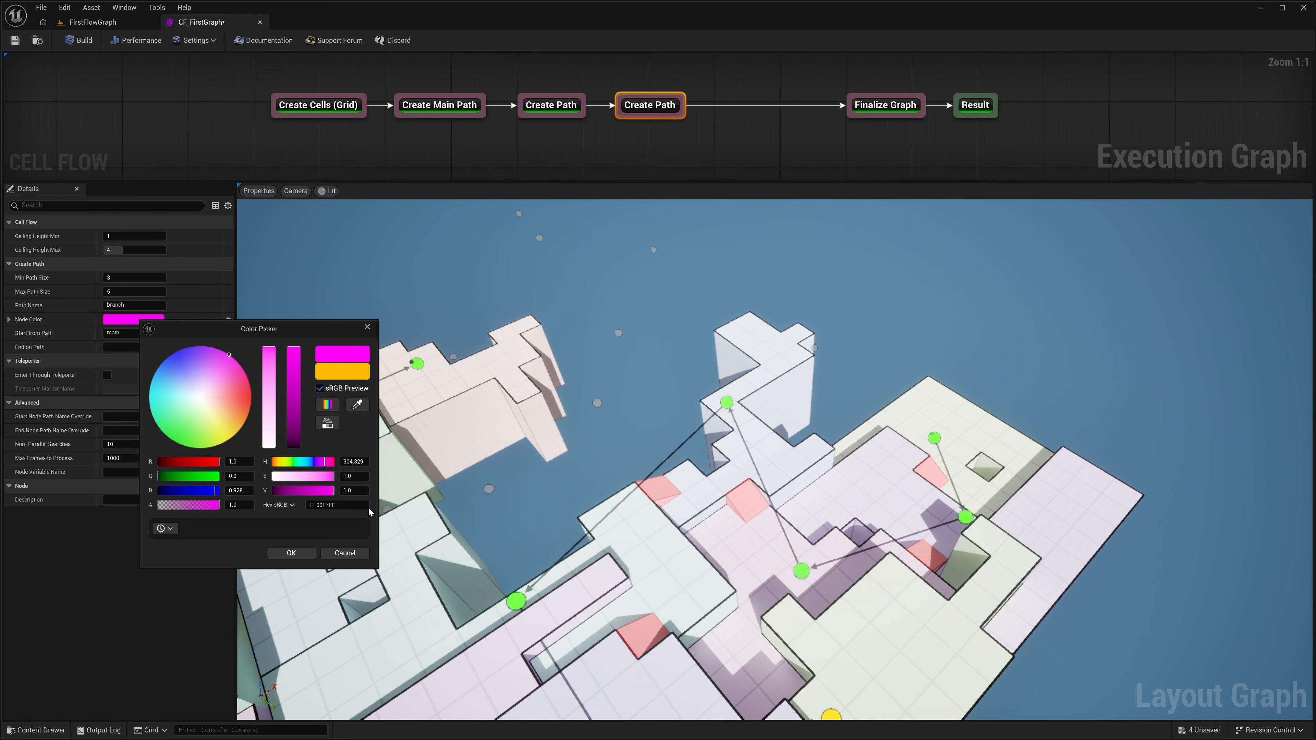
pyautogui.click(291, 553)
pyautogui.click(147, 305)
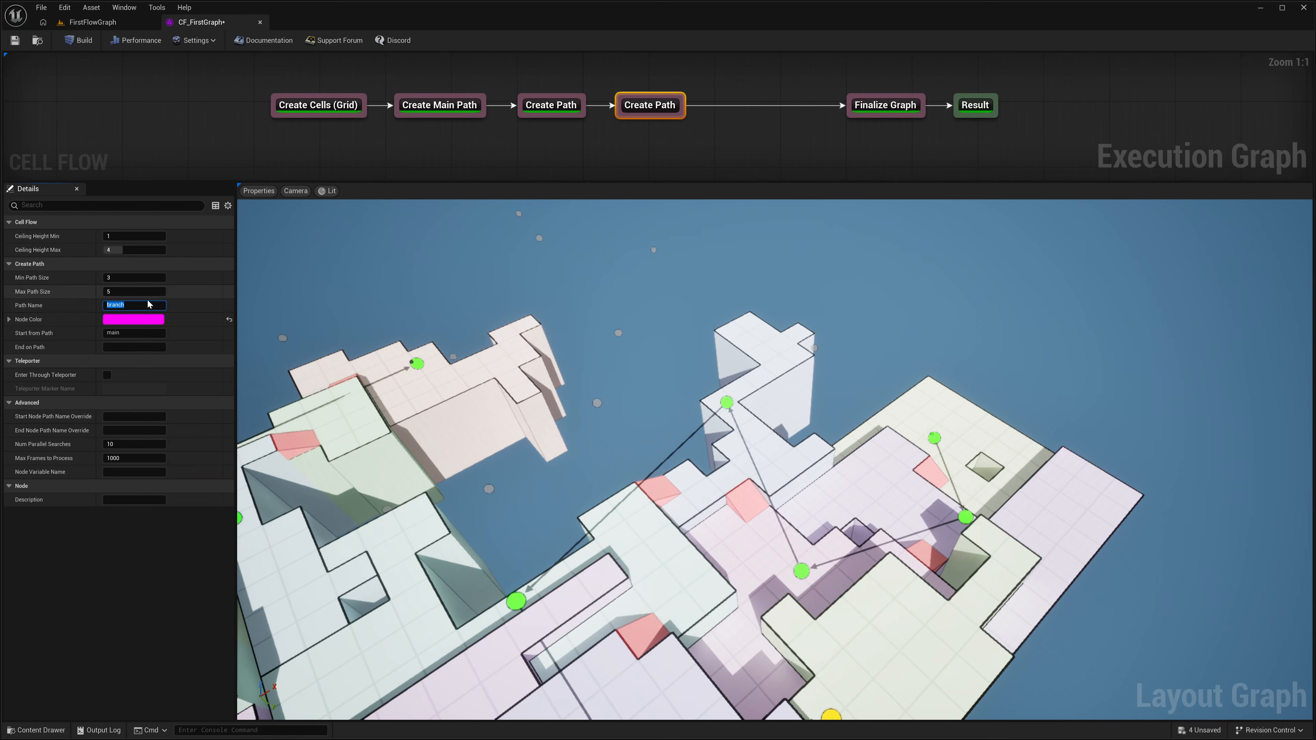
pyautogui.write('B')
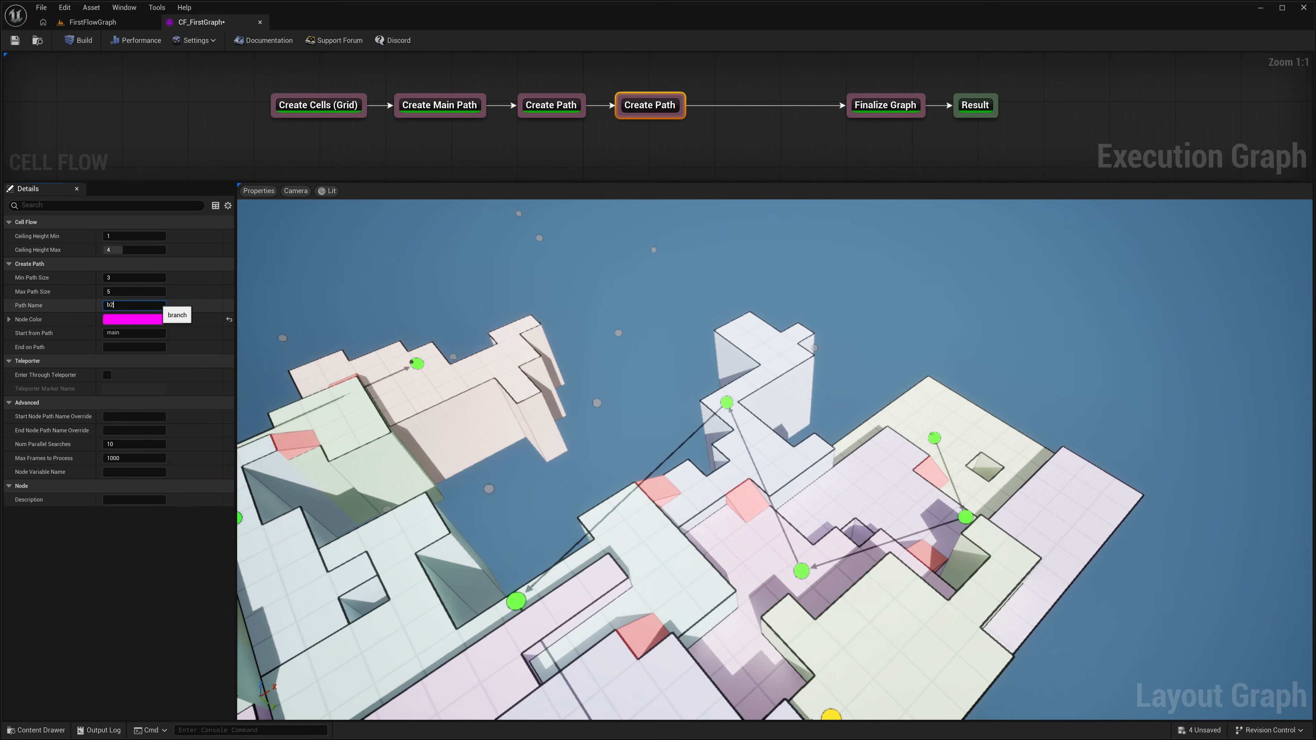
# Step: Set the first Create Path node's path name to b1 and build the graph
pyautogui.click(566, 100)
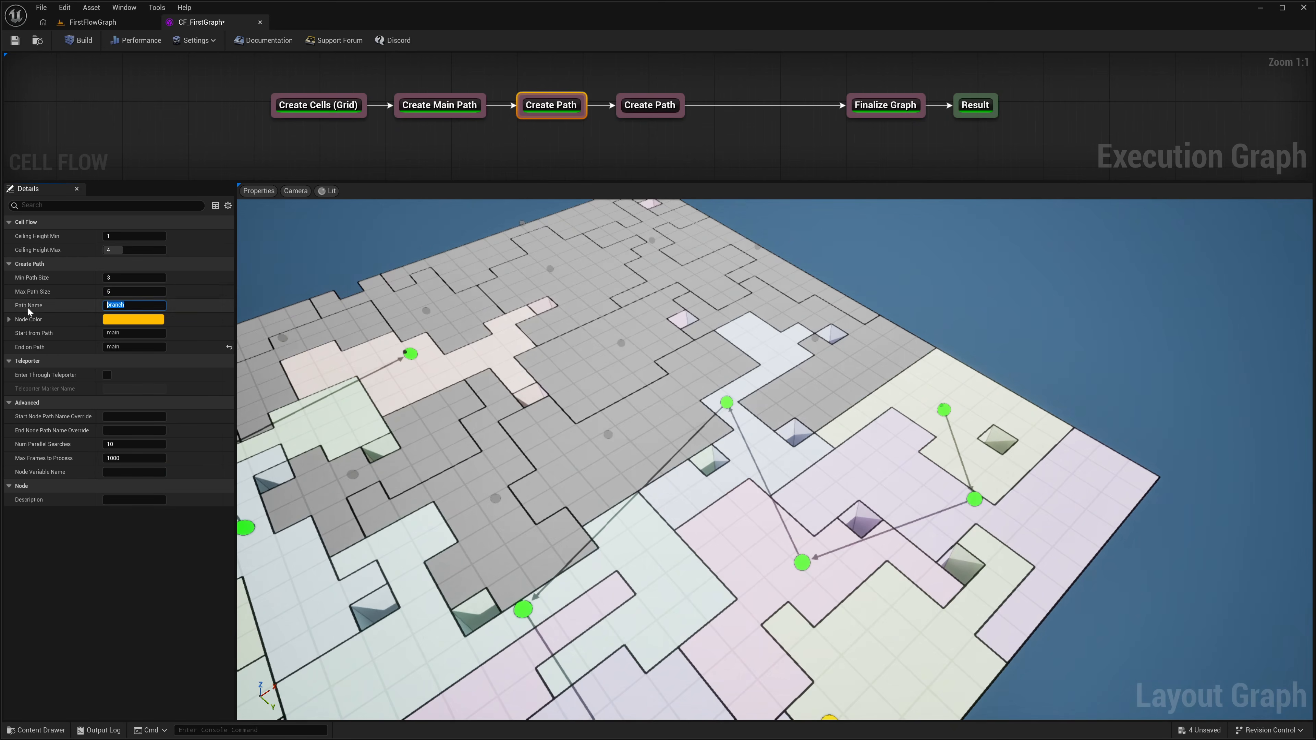
pyautogui.write('b1')
pyautogui.click(650, 105)
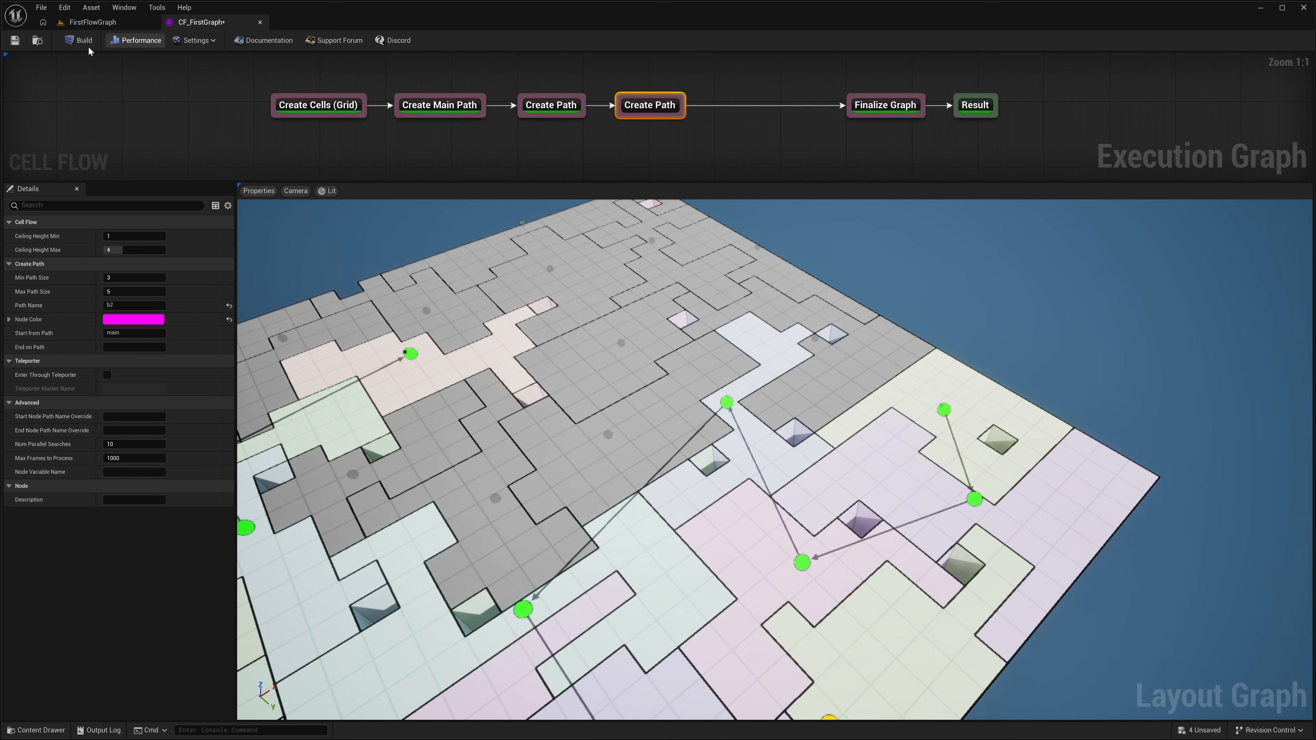
pyautogui.click(83, 41)
pyautogui.moveTo(669, 381); pyautogui.dragTo(721, 460, button='right')
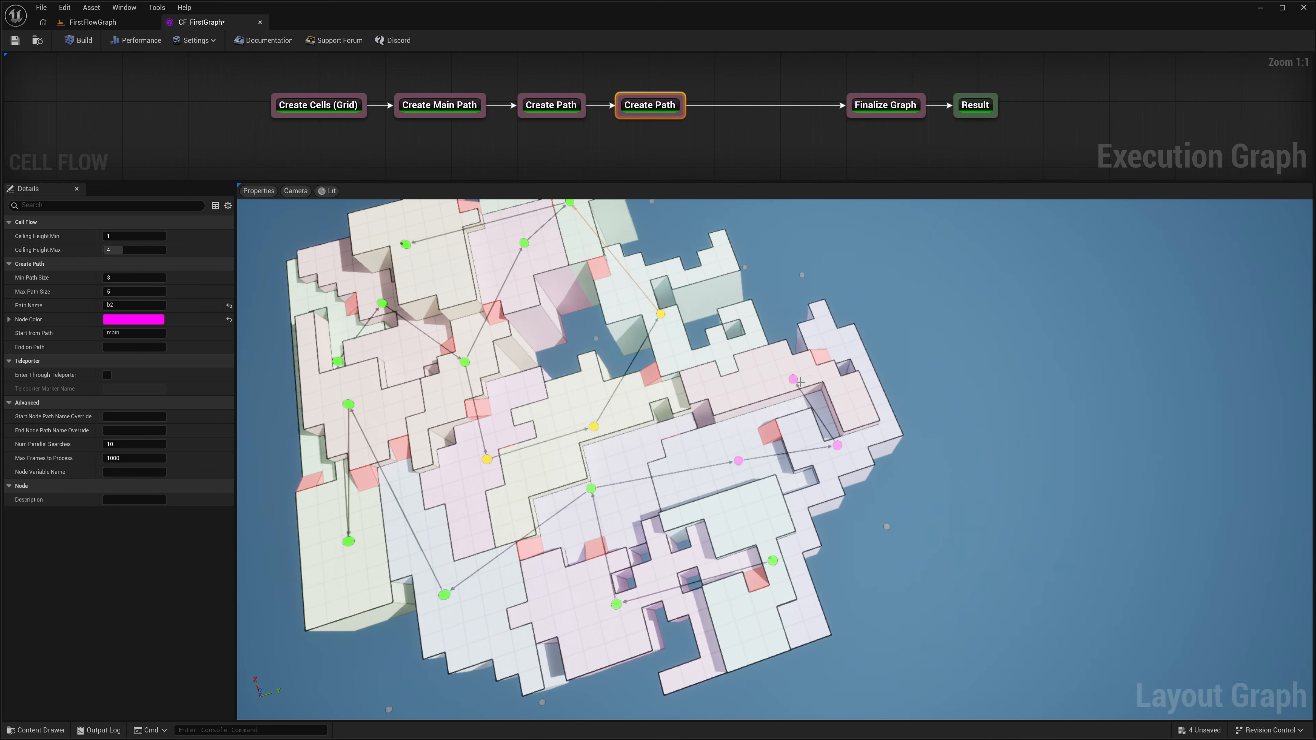
# Step: Set the second Create Path node's End on Path to b1 and rebuild the graph
pyautogui.moveTo(695, 388); pyautogui.dragTo(712, 389, button='right')
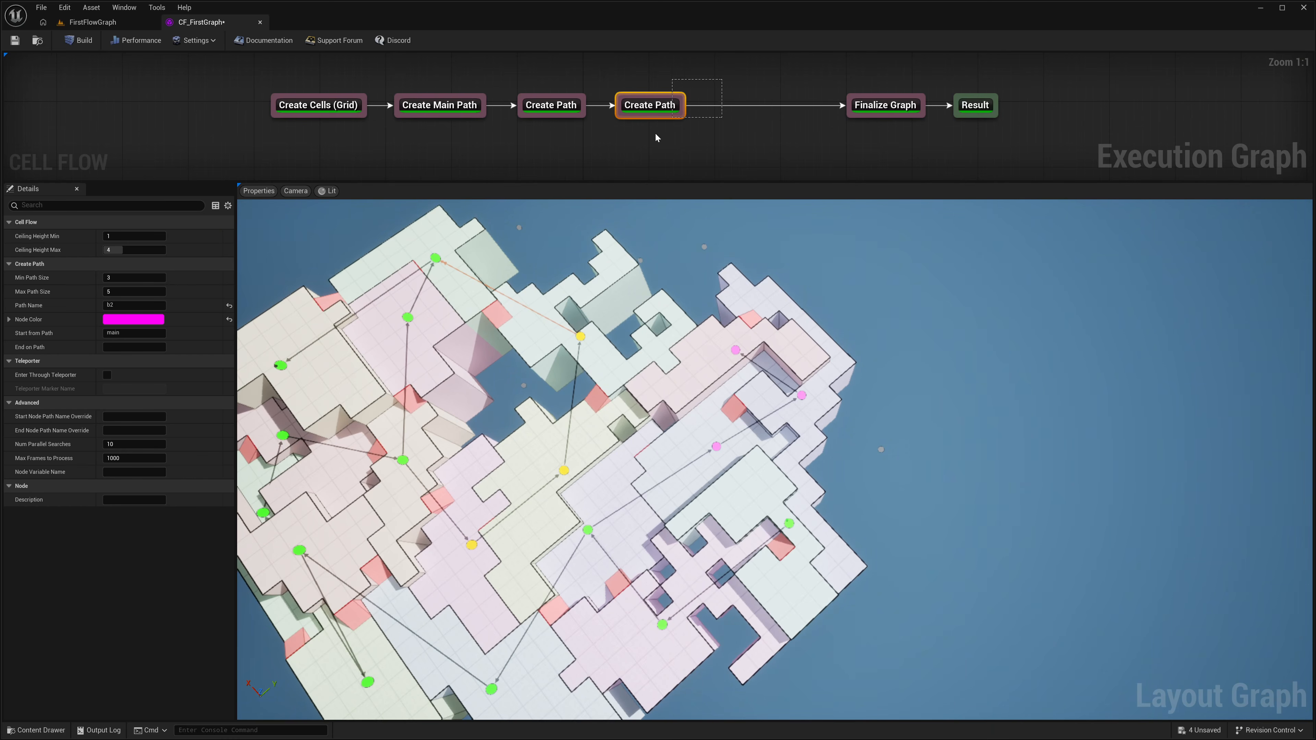
pyautogui.moveTo(655, 134); pyautogui.dragTo(654, 136)
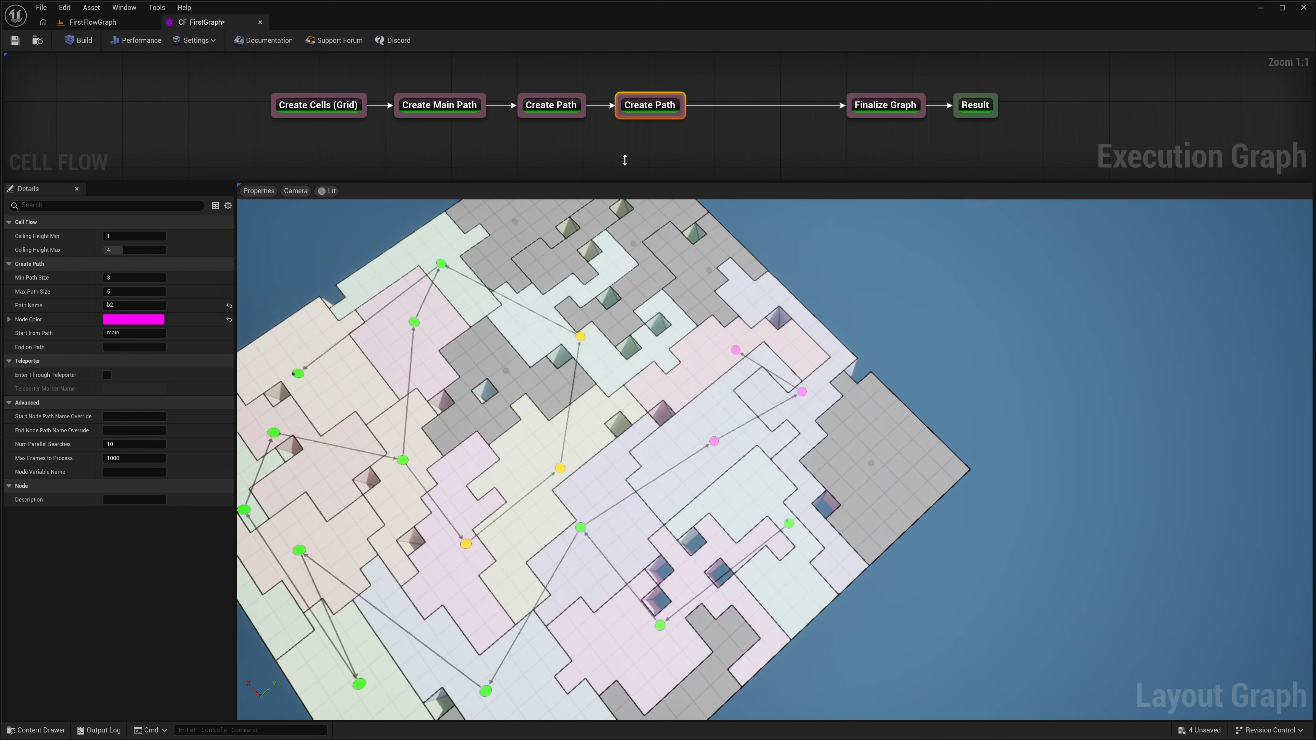
pyautogui.click(116, 305)
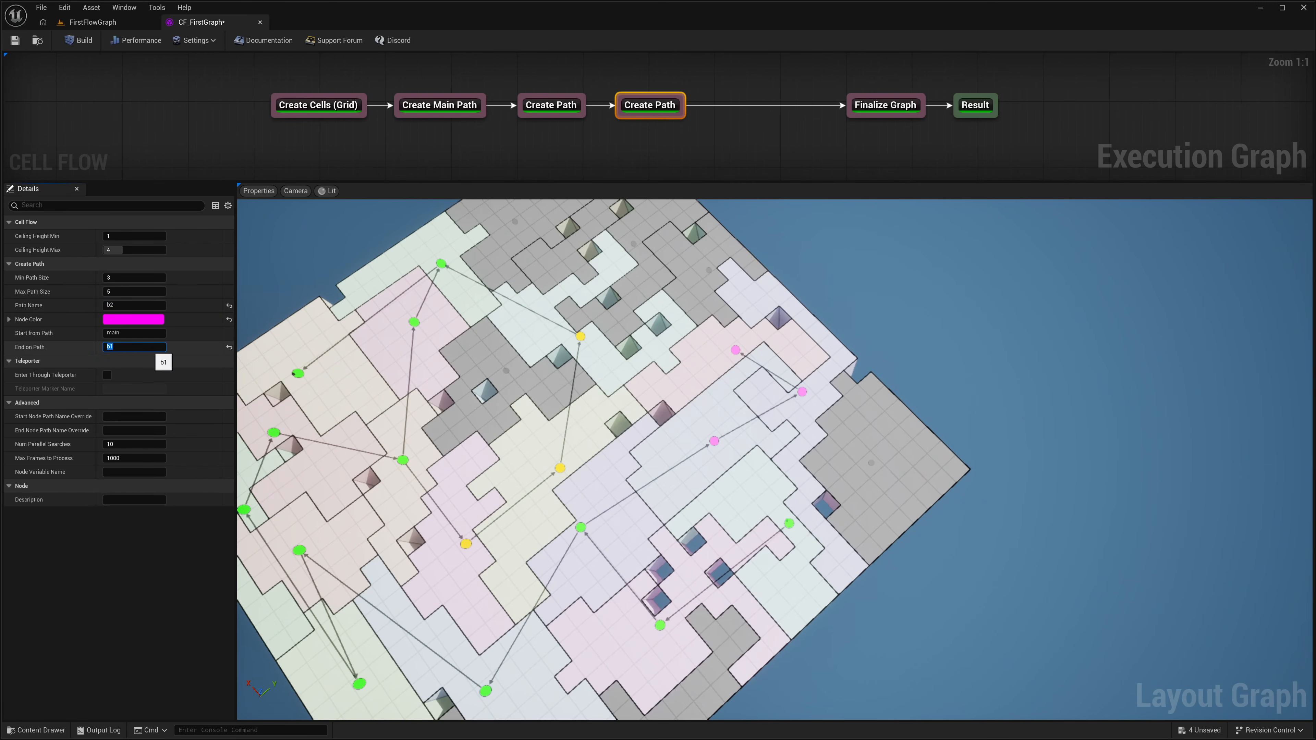
pyautogui.press('Return')
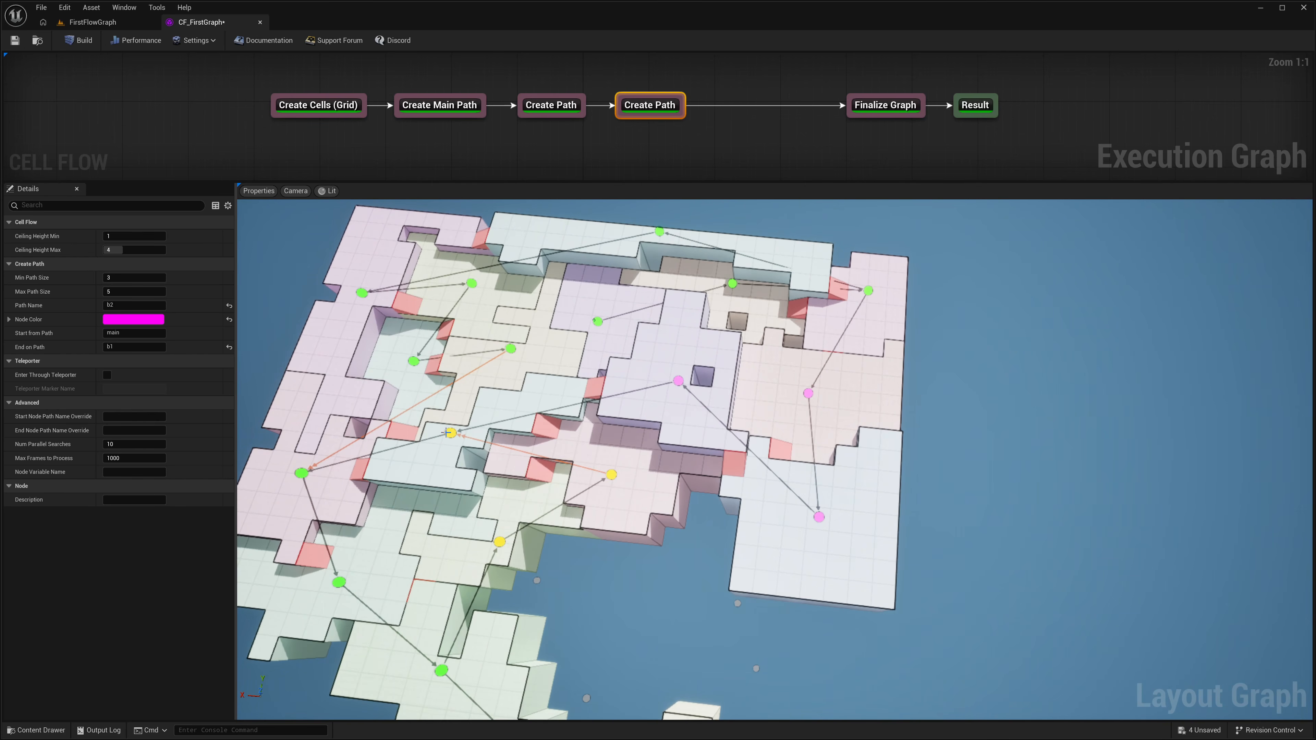
# Step: Examine how the magenta b2 branch joins the yellow b1 branch and where the one-way connections run
pyautogui.moveTo(448, 432); pyautogui.dragTo(709, 383, button='right')
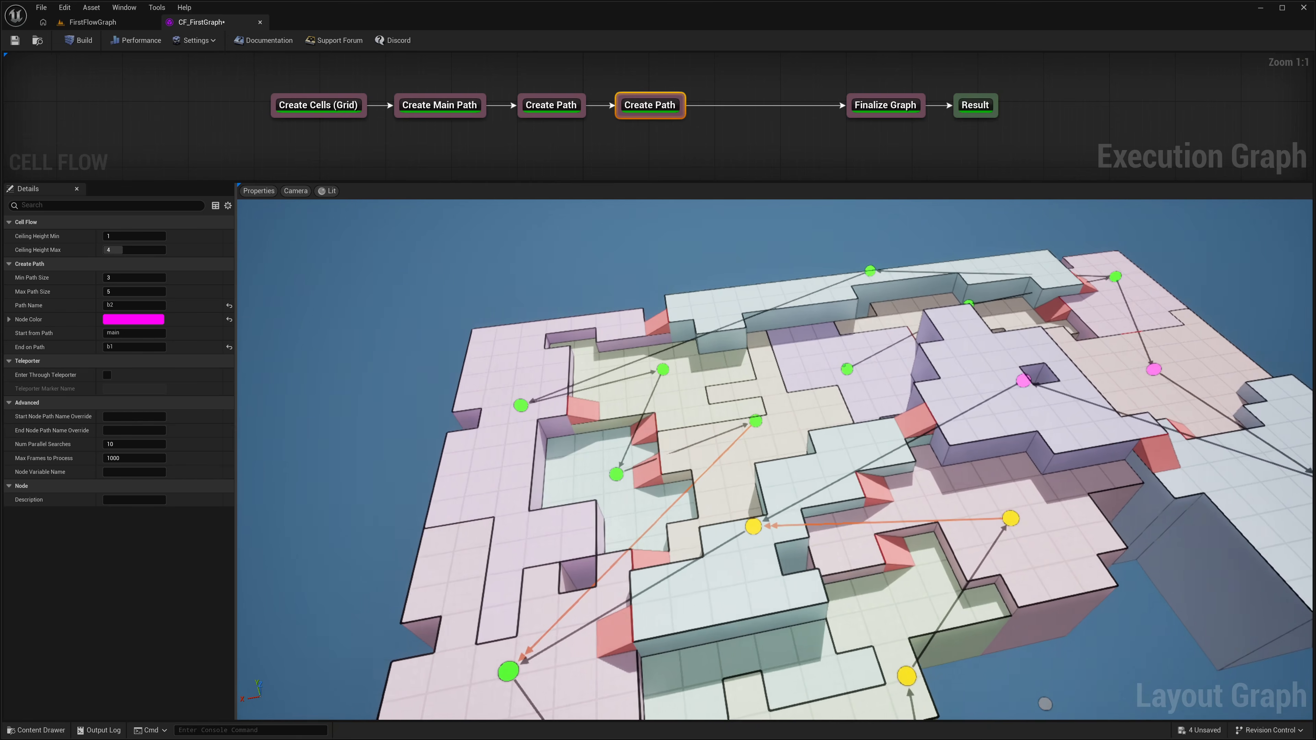
pyautogui.press('w')
pyautogui.moveTo(725, 501); pyautogui.dragTo(731, 506, button='right')
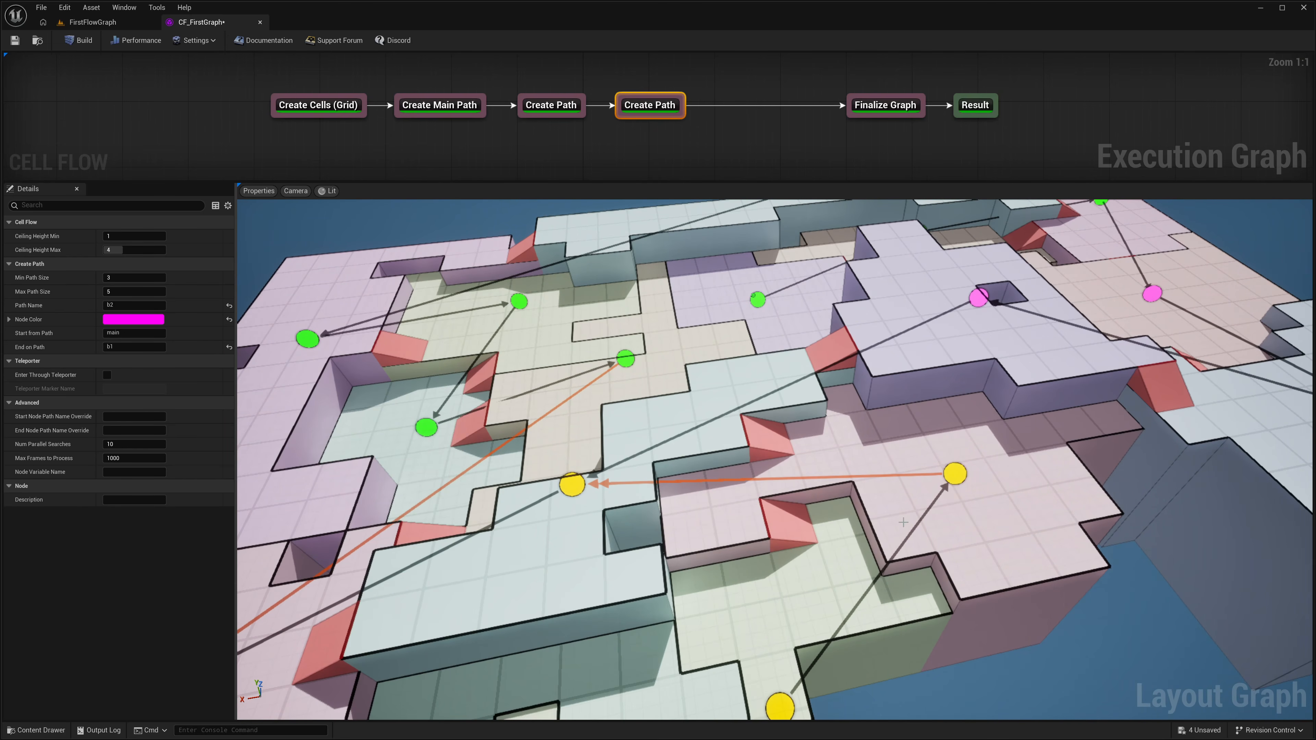
pyautogui.press('a')
pyautogui.moveTo(903, 522); pyautogui.dragTo(879, 444, button='right')
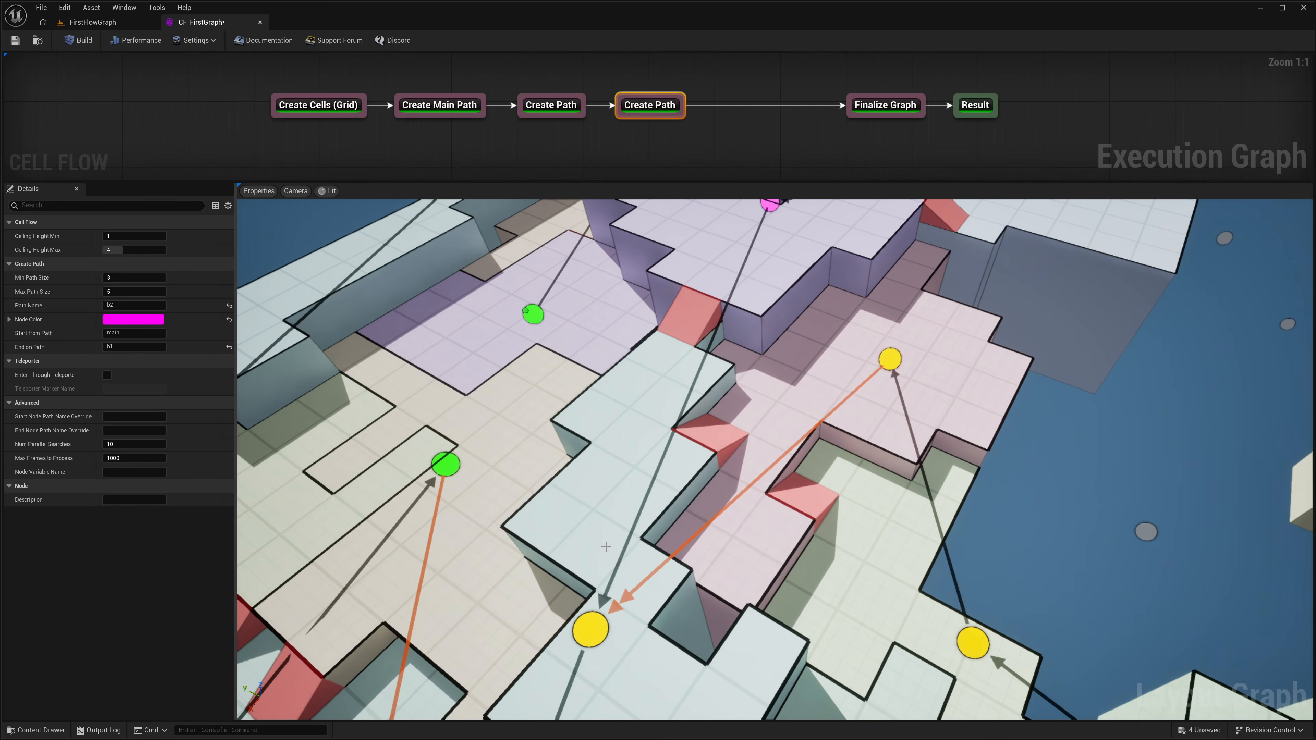
pyautogui.moveTo(606, 548); pyautogui.dragTo(753, 458, button='right')
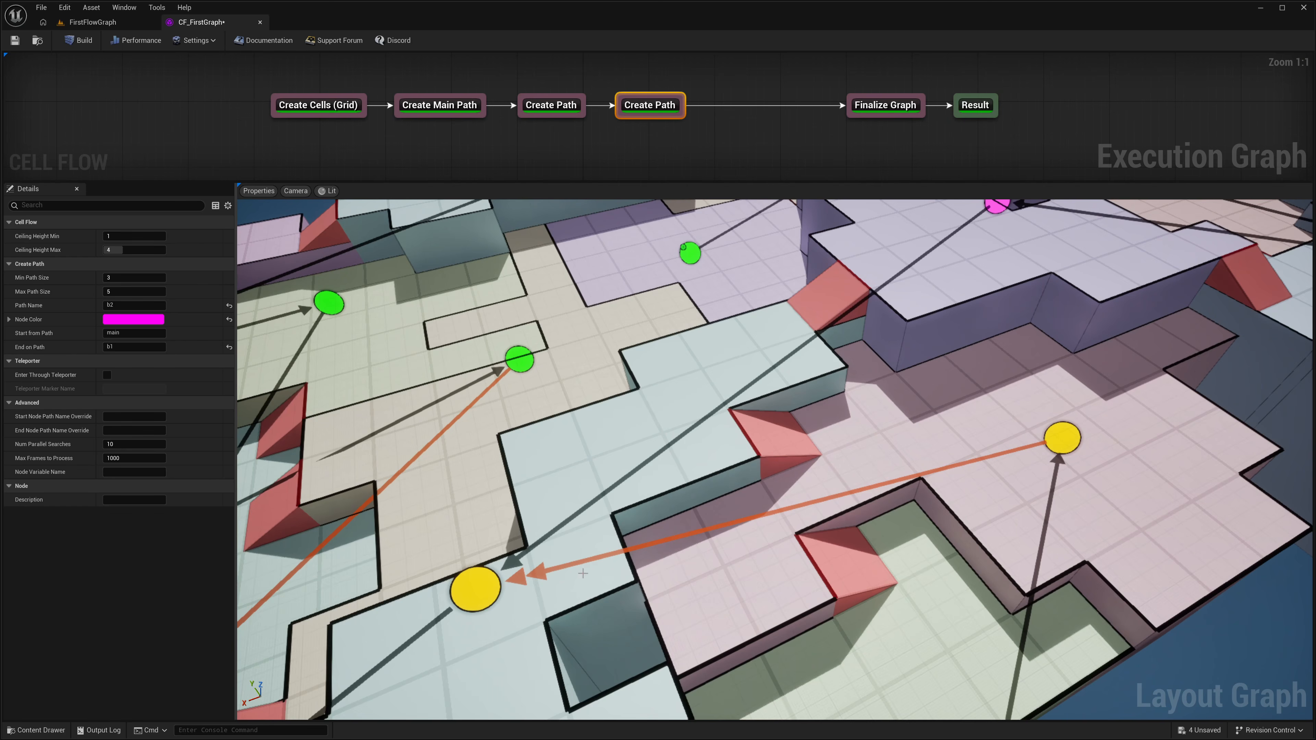
pyautogui.moveTo(651, 476); pyautogui.dragTo(699, 510, button='right')
pyautogui.press('s')
pyautogui.moveTo(777, 306); pyautogui.dragTo(739, 331, button='right')
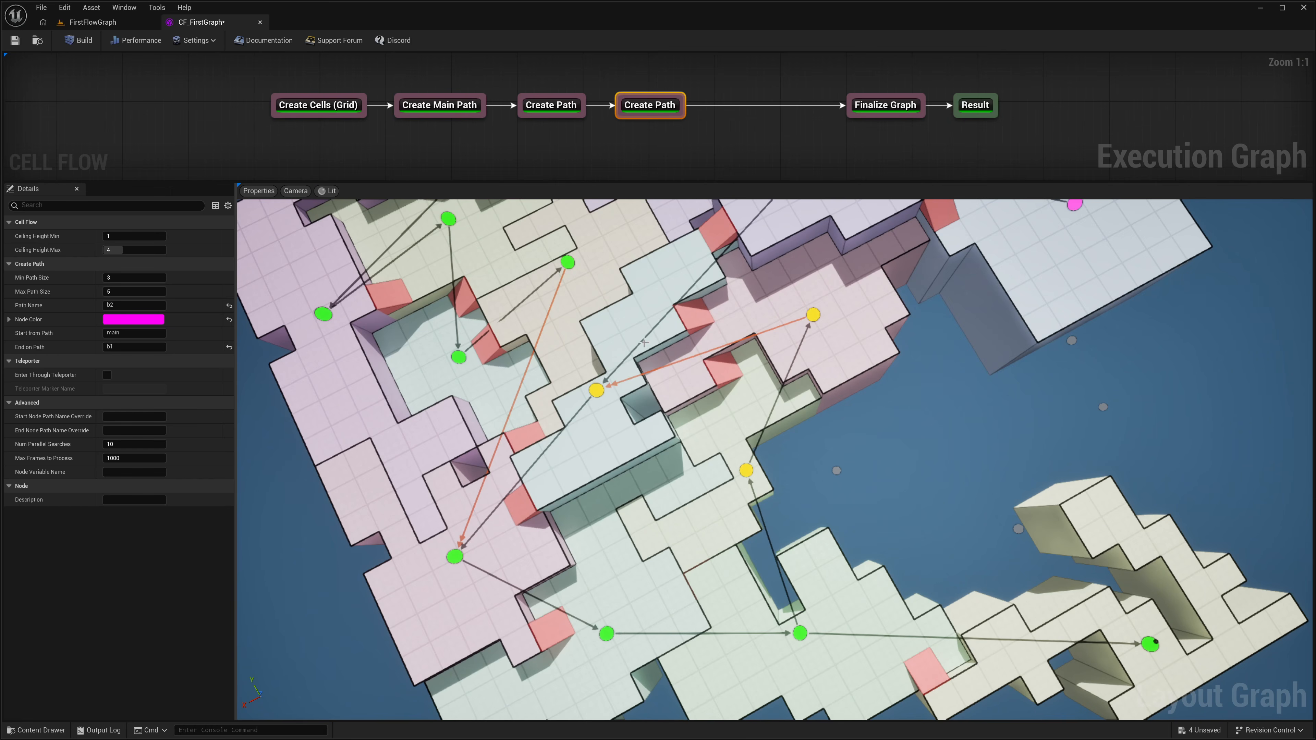
pyautogui.moveTo(756, 423); pyautogui.dragTo(777, 392, button='right')
# Step: Insert a Create Key/Lock node between the second Create Path and Finalize Graph nodes, aligned with the chain
pyautogui.rightClick(724, 93)
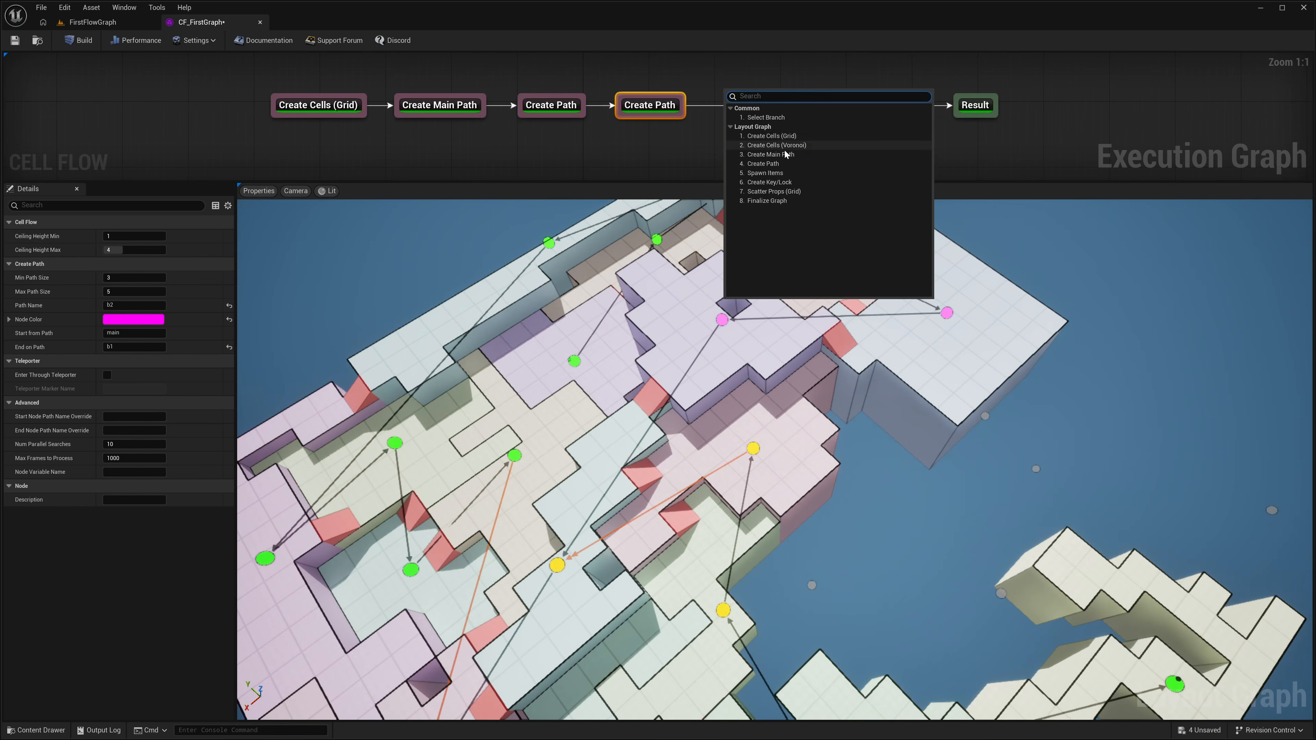
pyautogui.click(775, 182)
pyautogui.moveTo(774, 97); pyautogui.dragTo(766, 138)
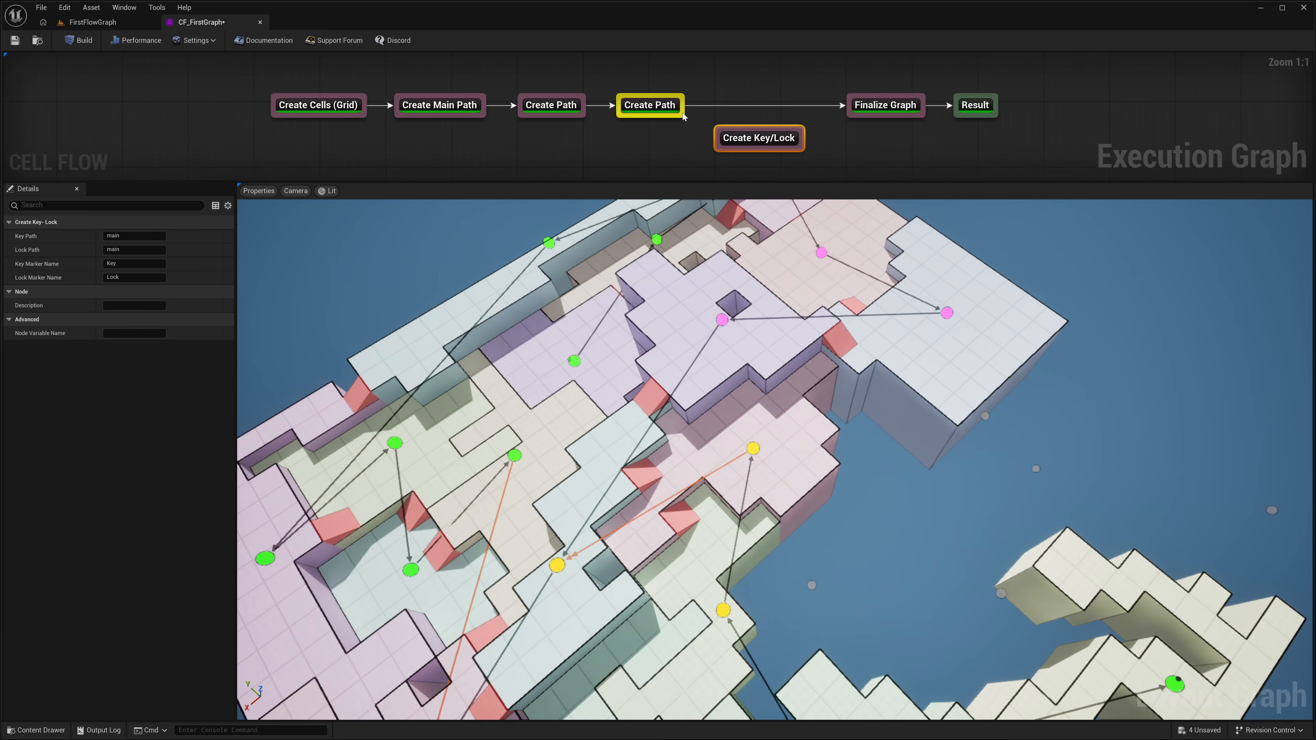
pyautogui.moveTo(682, 119); pyautogui.dragTo(718, 138)
pyautogui.moveTo(797, 146); pyautogui.dragTo(857, 115)
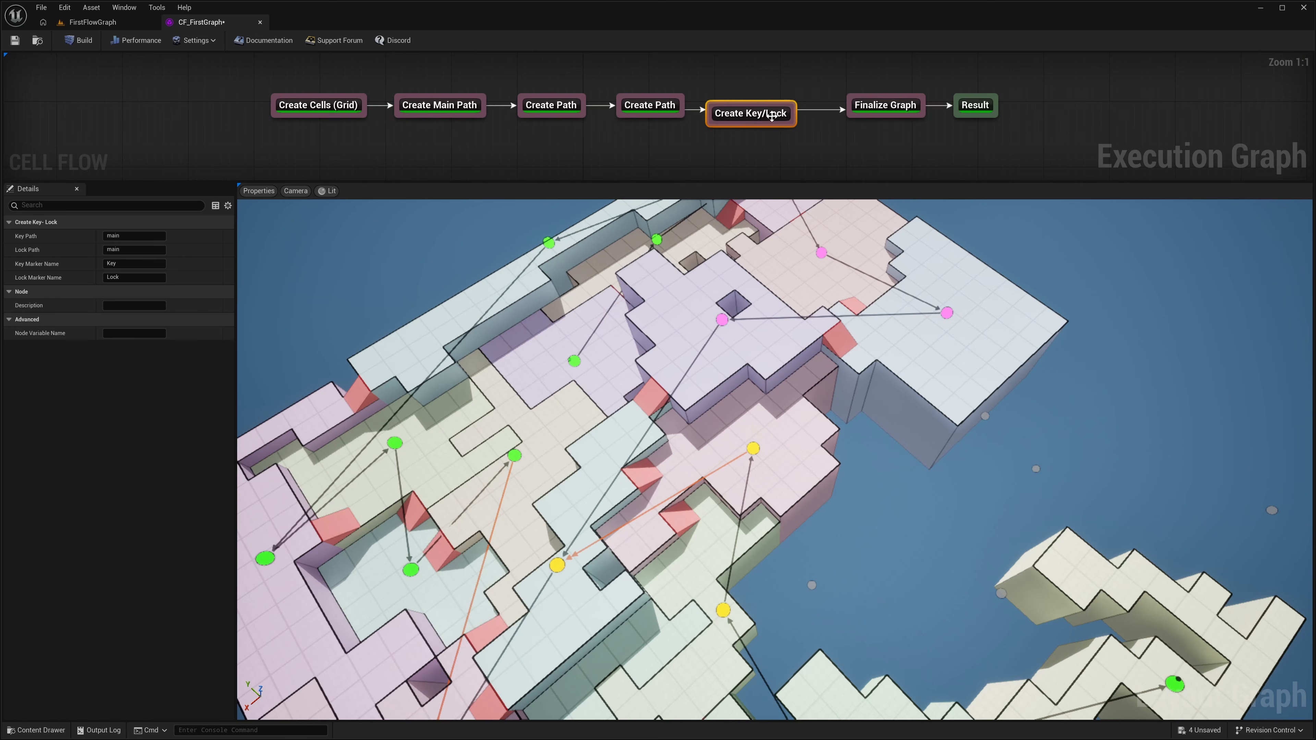
pyautogui.moveTo(766, 113); pyautogui.dragTo(781, 110)
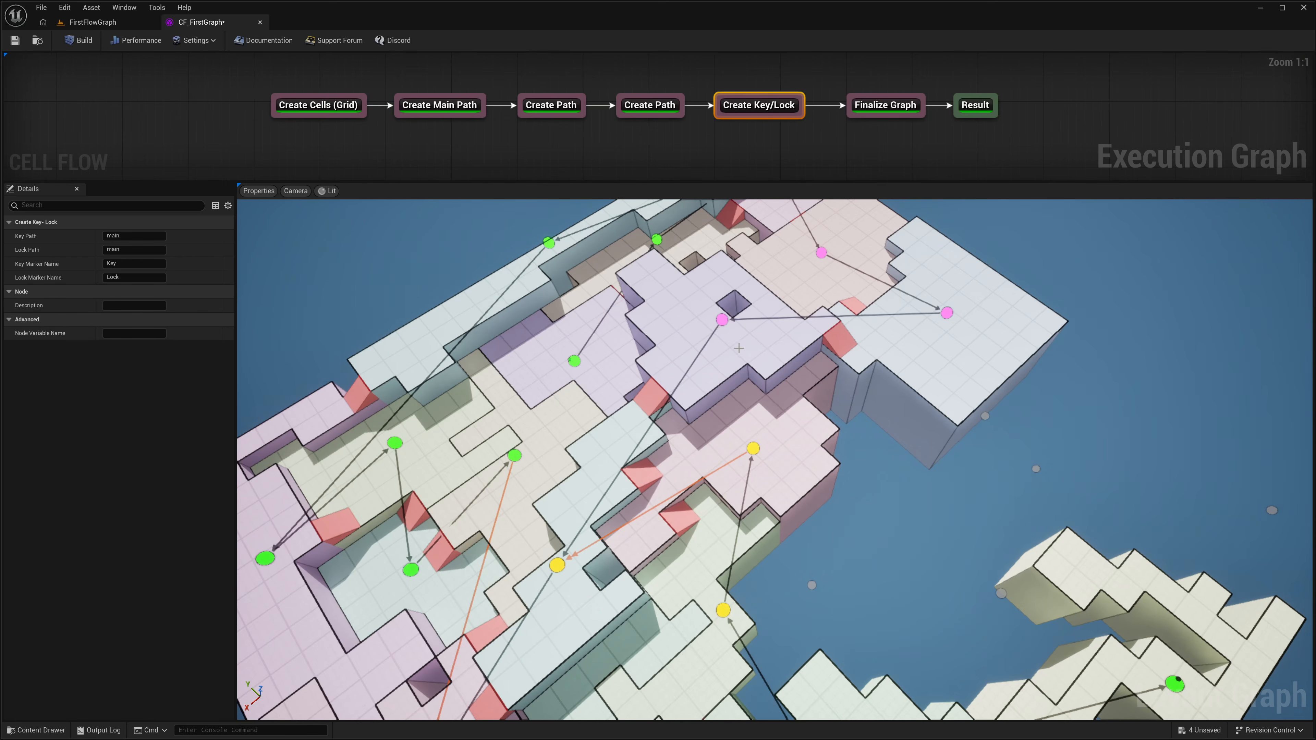
# Step: Set the Create Key/Lock node's Lock Path to b2
pyautogui.moveTo(739, 348)
pyautogui.mouseDown(button='right')
pyautogui.moveTo(741, 311)
pyautogui.moveTo(742, 339)
pyautogui.moveTo(767, 350)
pyautogui.moveTo(735, 354)
pyautogui.mouseUp(button='right')
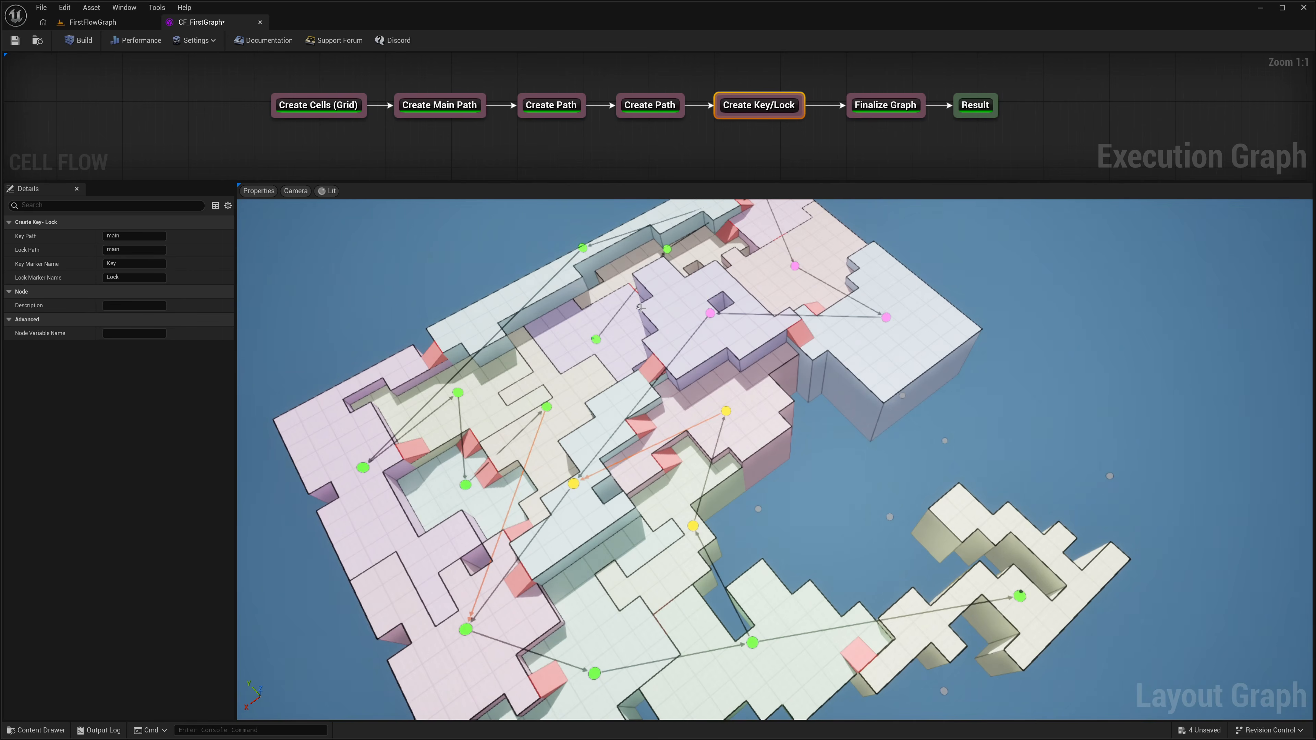
pyautogui.moveTo(641, 308); pyautogui.dragTo(643, 274, button='right')
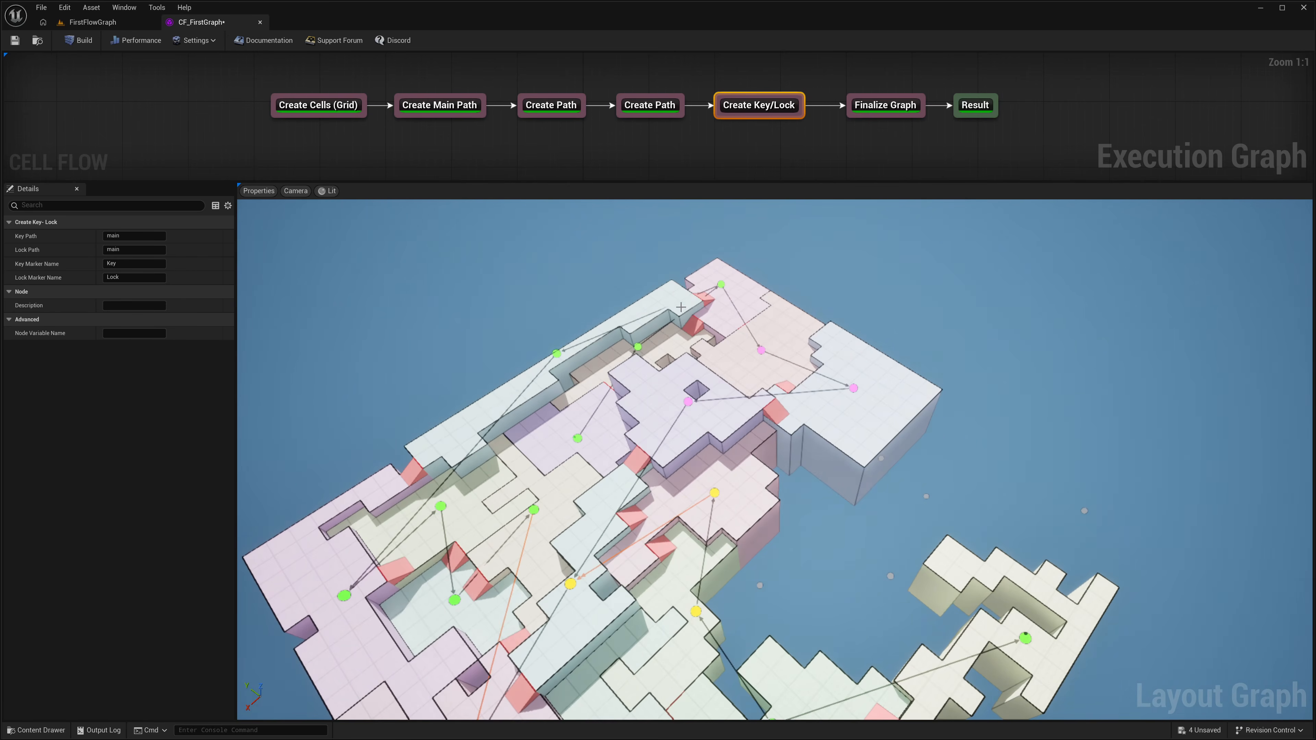
pyautogui.moveTo(614, 358); pyautogui.dragTo(593, 376, button='right')
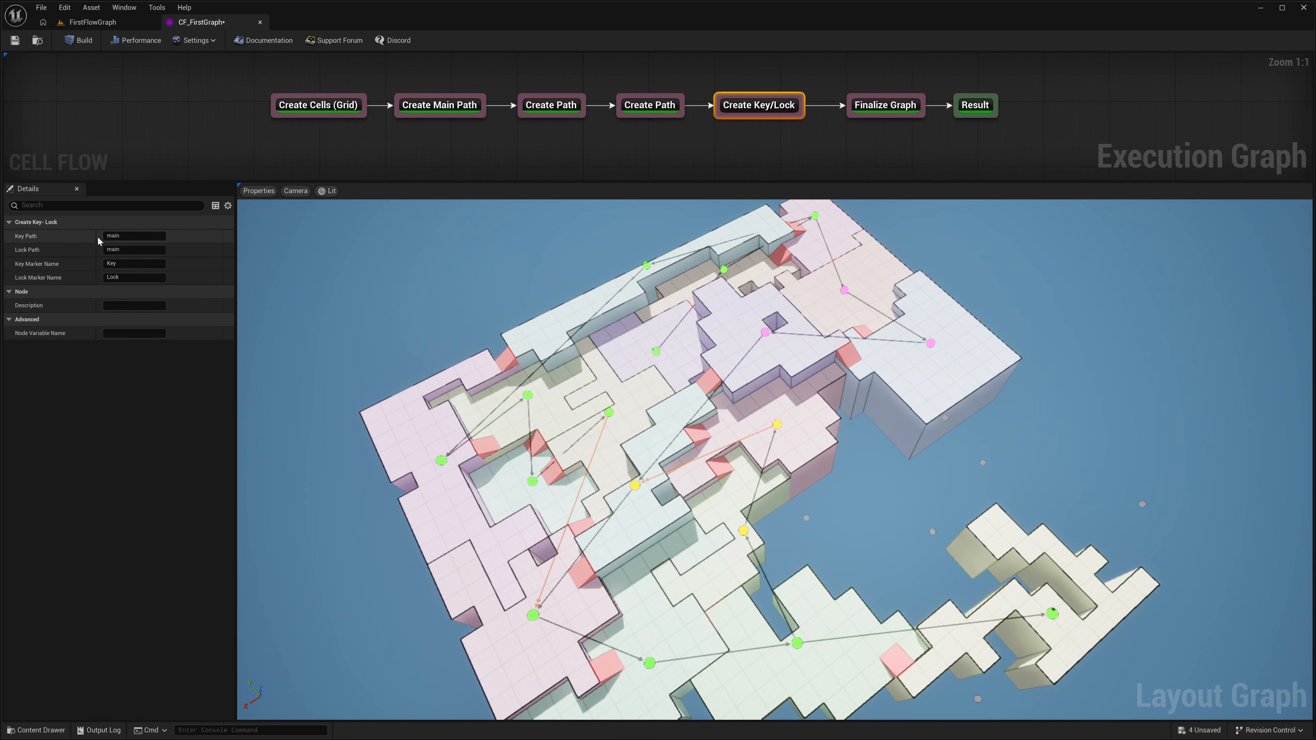
pyautogui.click(134, 251)
pyautogui.write('b23')
pyautogui.press('BackSpace')
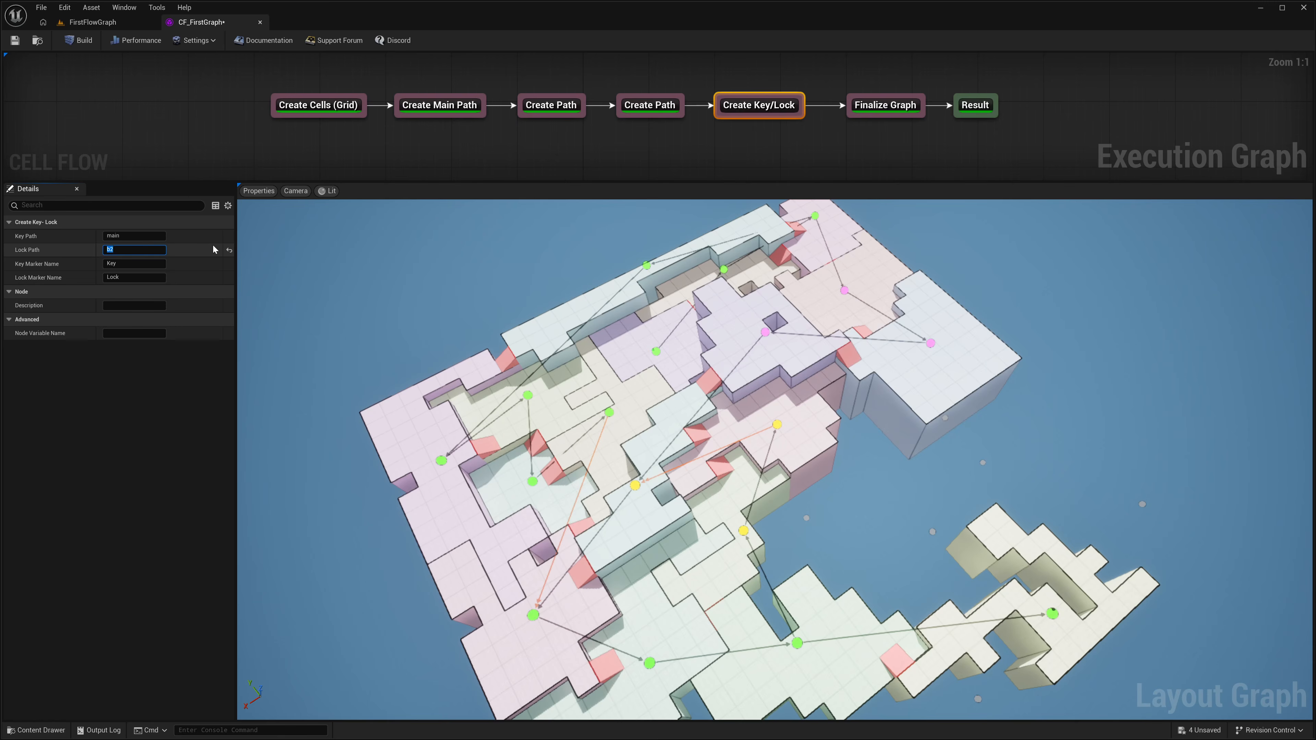
# Step: Build the graph and examine the key marker on the main path and the red line linking it to the lock
pyautogui.click(78, 40)
pyautogui.moveTo(325, 253)
pyautogui.mouseDown(button='right')
pyautogui.moveTo(326, 291)
pyautogui.moveTo(348, 243)
pyautogui.moveTo(316, 202)
pyautogui.moveTo(399, 259)
pyautogui.moveTo(381, 252)
pyautogui.moveTo(391, 275)
pyautogui.moveTo(412, 256)
pyautogui.mouseUp(button='right')
pyautogui.press('w')
pyautogui.press('w')
pyautogui.press('s')
pyautogui.press('w')
pyautogui.press('w')
pyautogui.press('s')
pyautogui.moveTo(936, 465); pyautogui.dragTo(927, 460, button='right')
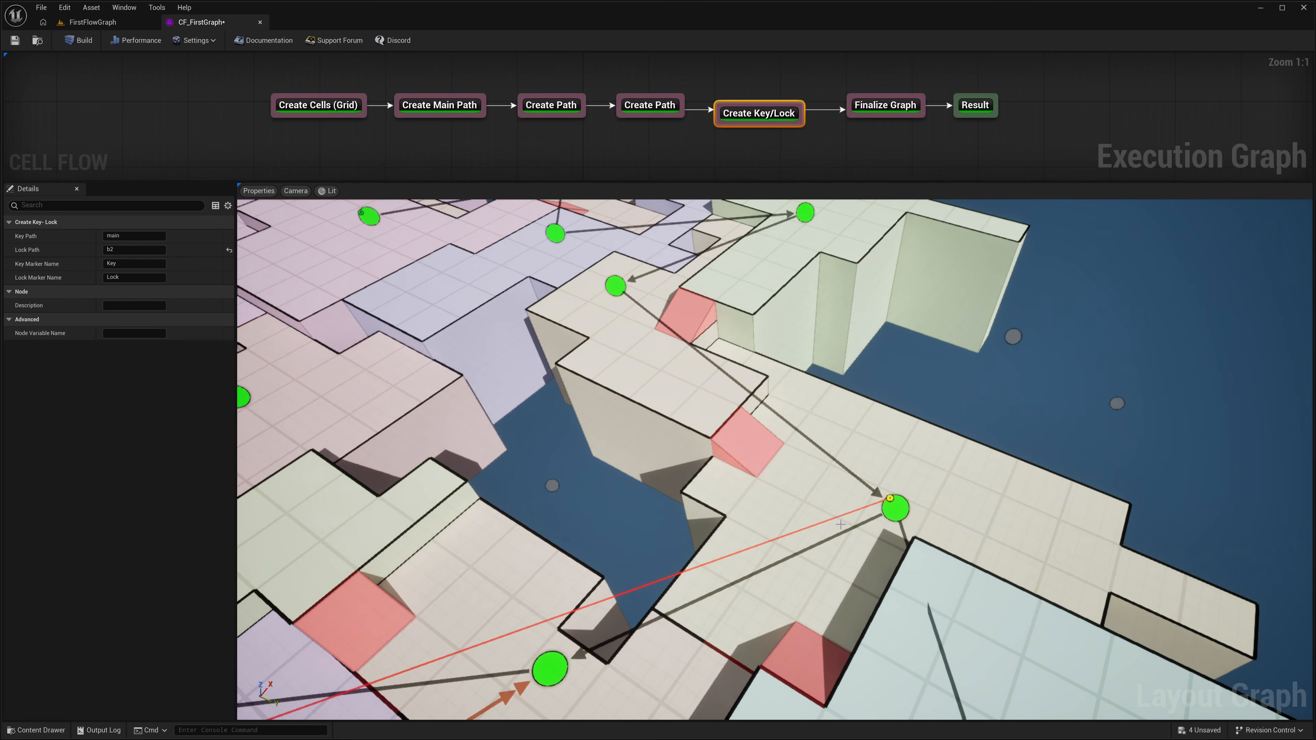
pyautogui.moveTo(840, 524); pyautogui.dragTo(745, 523, button='right')
pyautogui.press('s')
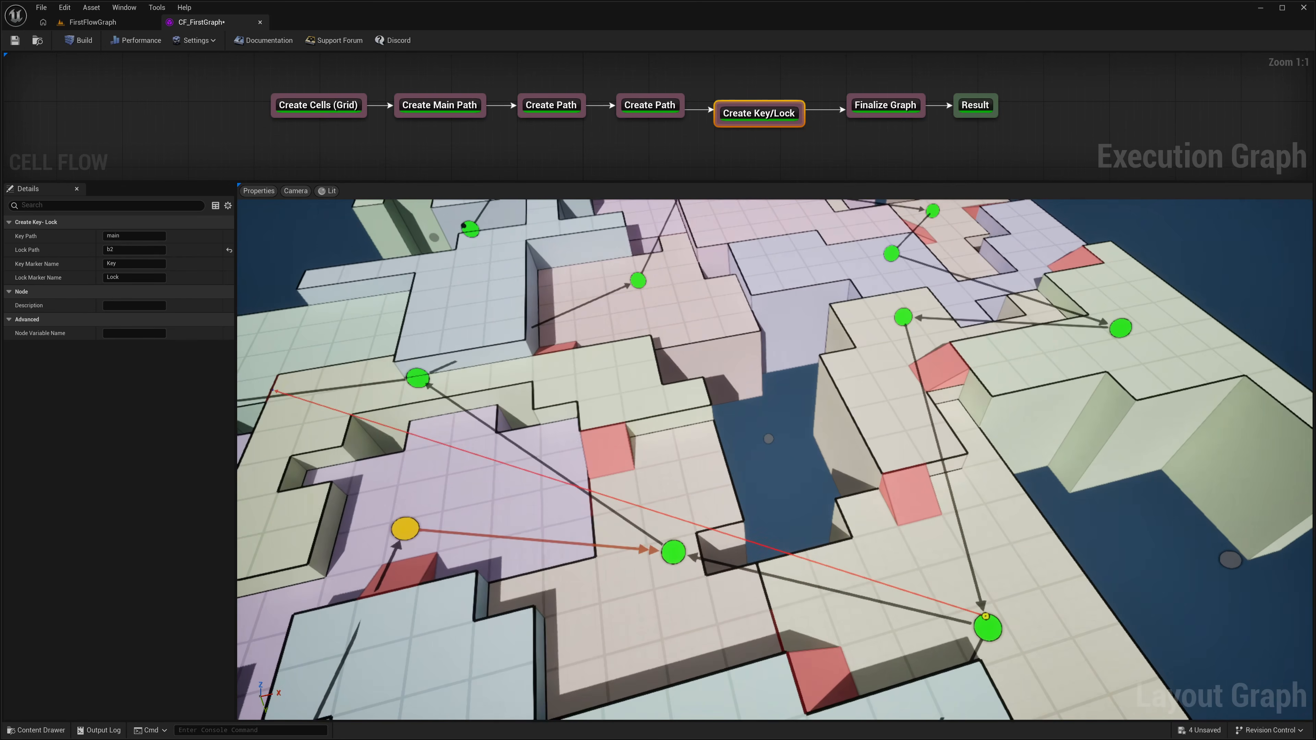
# Step: Follow the red key-lock line to the lock marker and inspect the locked doorway into the magenta b2 branch
pyautogui.moveTo(886, 557)
pyautogui.mouseDown(button='right')
pyautogui.moveTo(953, 552)
pyautogui.moveTo(824, 551)
pyautogui.moveTo(858, 542)
pyautogui.mouseUp(button='right')
pyautogui.press('s')
pyautogui.press('w')
pyautogui.press('a')
pyautogui.press('w')
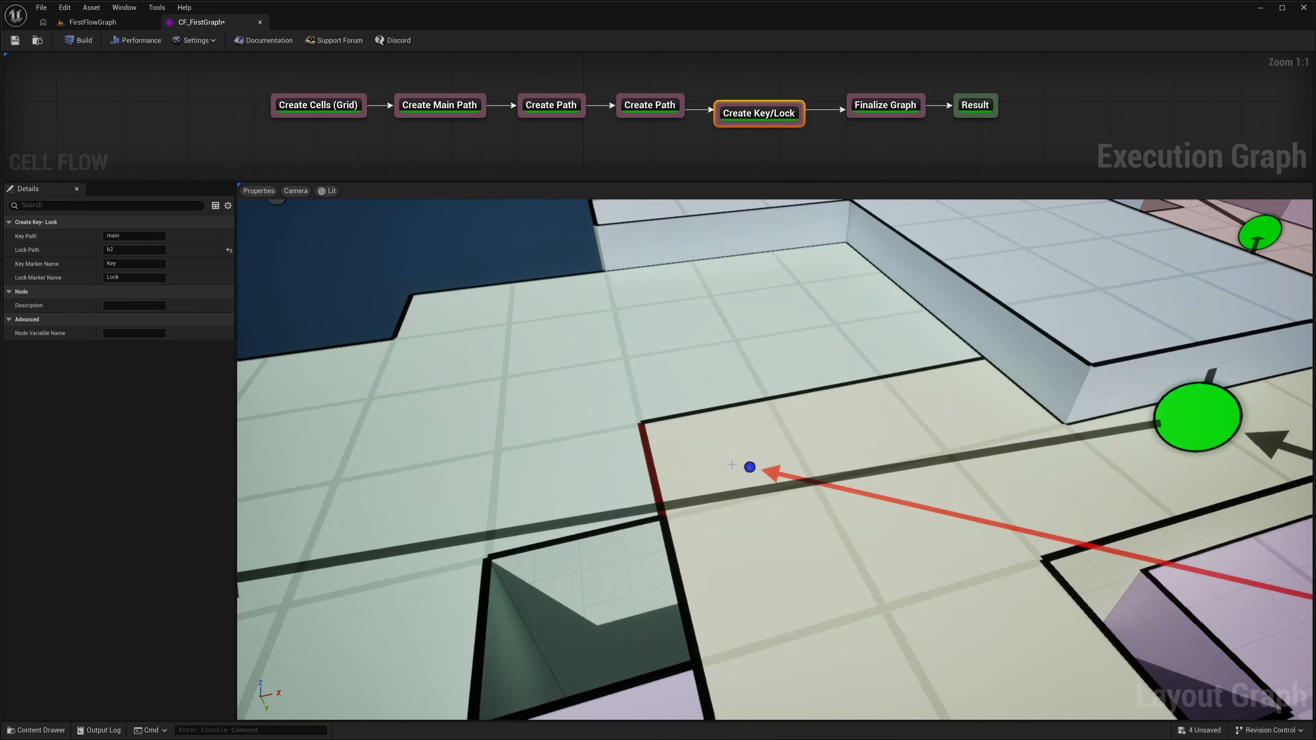
pyautogui.moveTo(749, 468); pyautogui.dragTo(728, 469, button='right')
pyautogui.press('d')
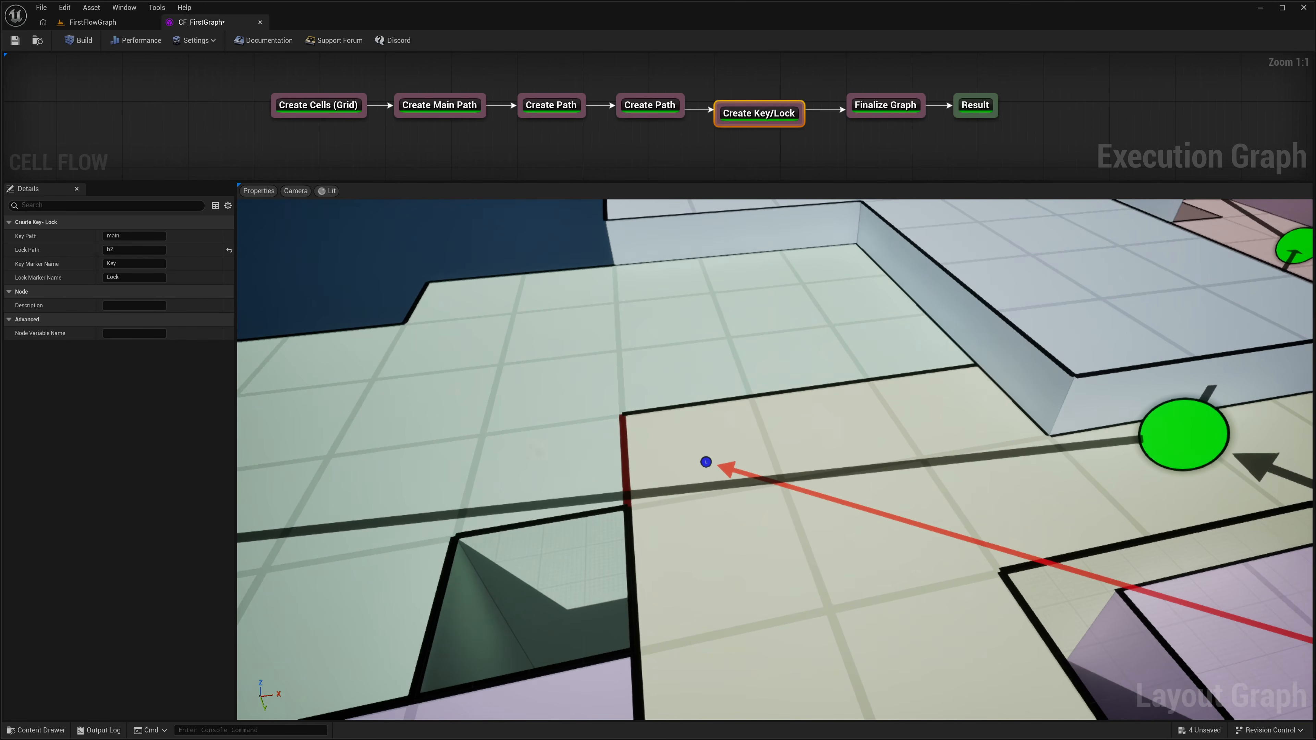
pyautogui.moveTo(626, 488); pyautogui.dragTo(611, 488, button='right')
pyautogui.press('s')
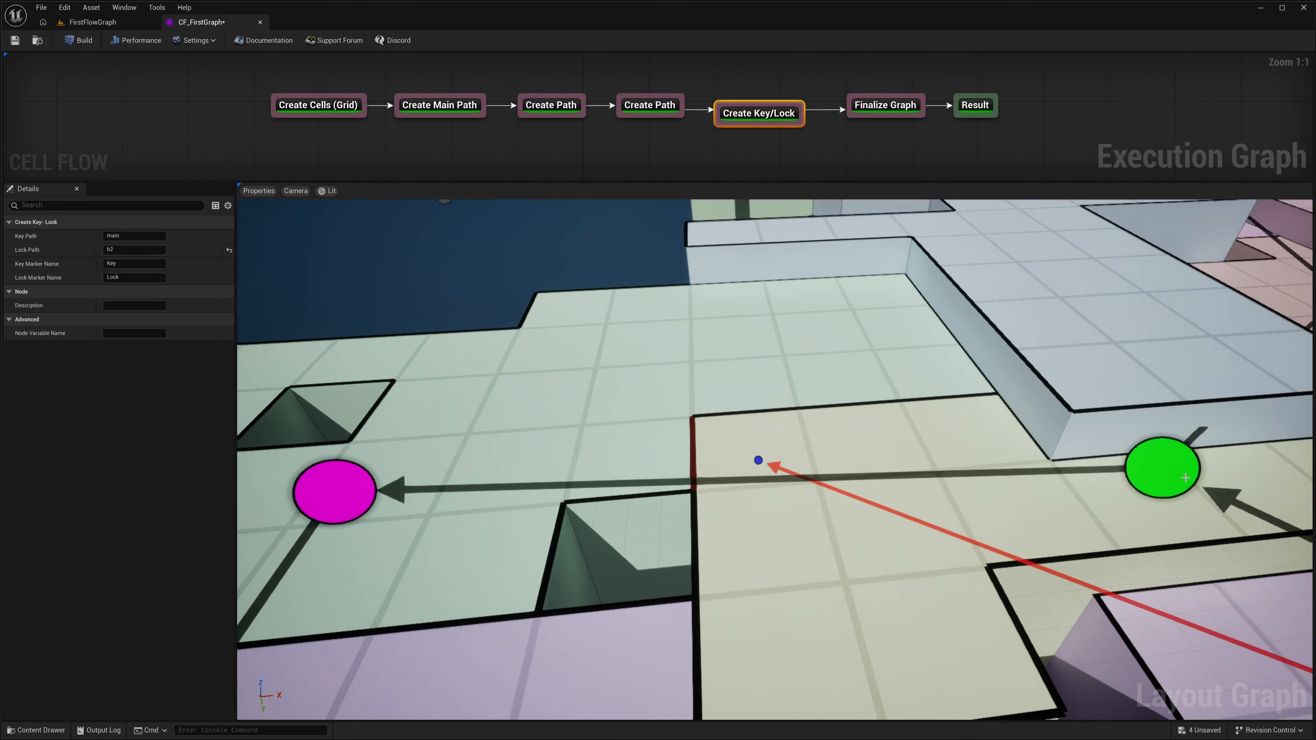
pyautogui.moveTo(737, 406); pyautogui.dragTo(634, 405, button='right')
pyautogui.press('w')
pyautogui.press('d')
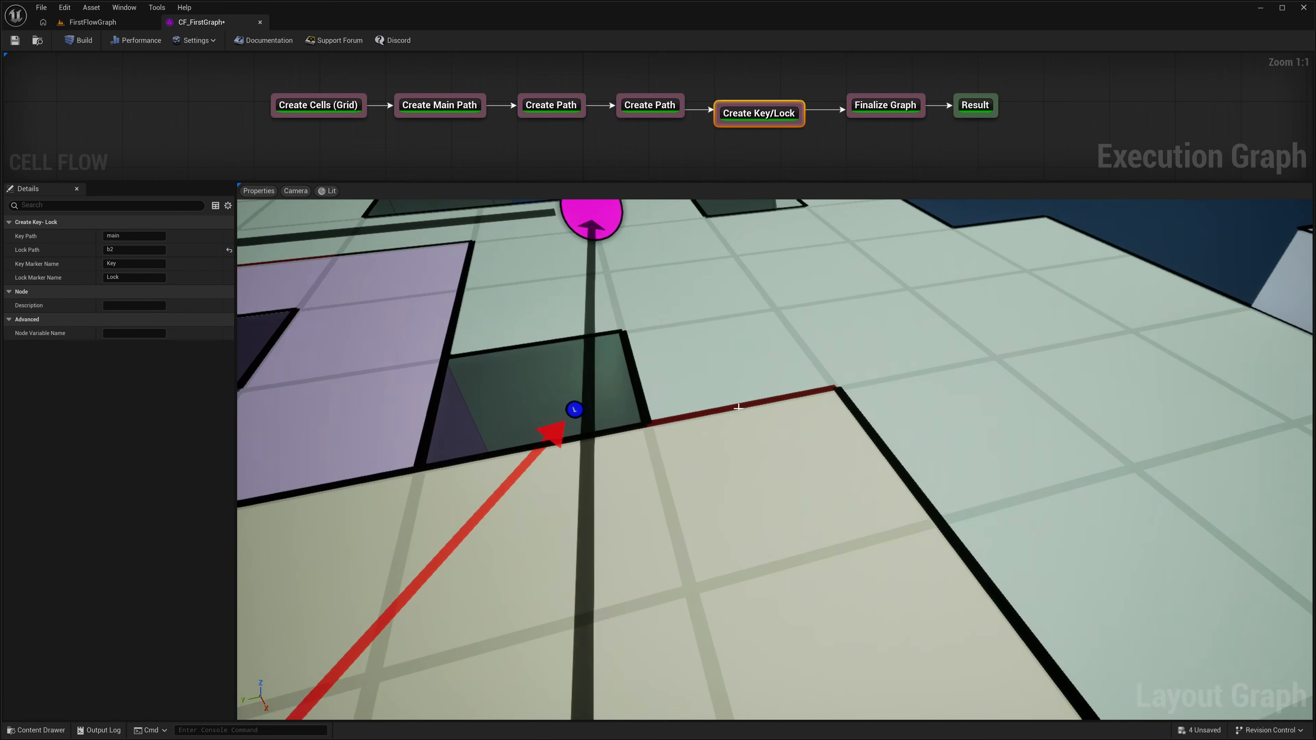
pyautogui.press('s')
pyautogui.press('e')
pyautogui.moveTo(733, 511); pyautogui.dragTo(733, 502, button='right')
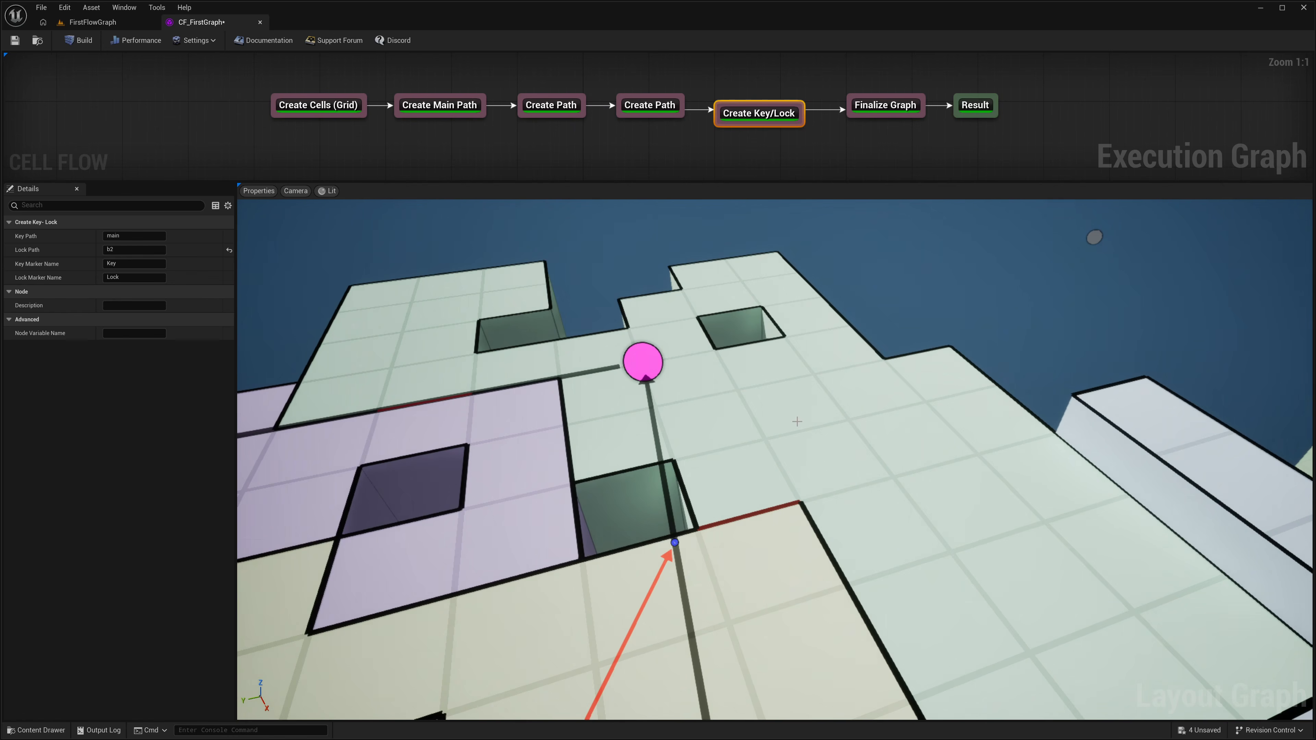
# Step: Trace the route between the key's cell and the locked b2 entrance across the layout, and rebuild the graph
pyautogui.press('a')
pyautogui.moveTo(713, 483)
pyautogui.mouseDown(button='right')
pyautogui.moveTo(849, 486)
pyautogui.moveTo(908, 472)
pyautogui.mouseUp(button='right')
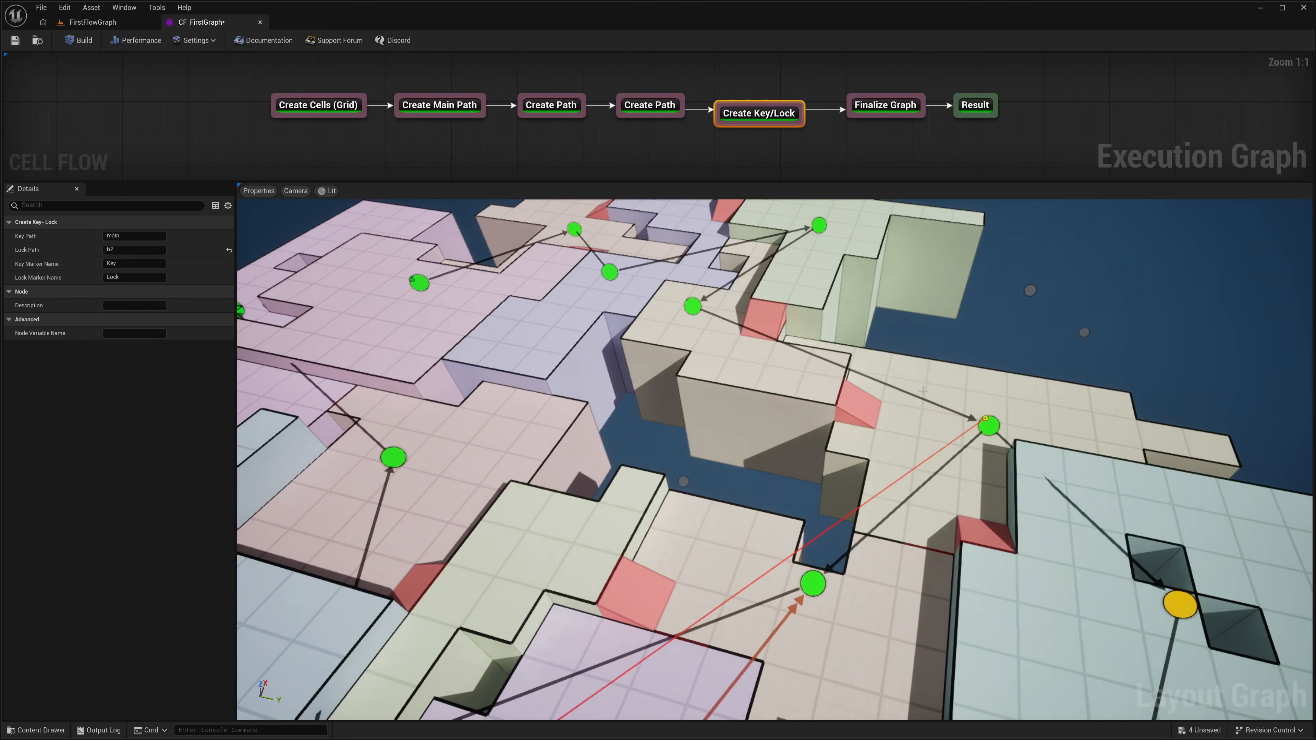
pyautogui.moveTo(926, 399)
pyautogui.mouseDown(button='right')
pyautogui.moveTo(856, 399)
pyautogui.moveTo(892, 395)
pyautogui.moveTo(867, 381)
pyautogui.mouseUp(button='right')
pyautogui.press('d')
pyautogui.press('d')
pyautogui.press('d')
pyautogui.press('a')
pyautogui.press('w')
pyautogui.press('d')
pyautogui.press('s')
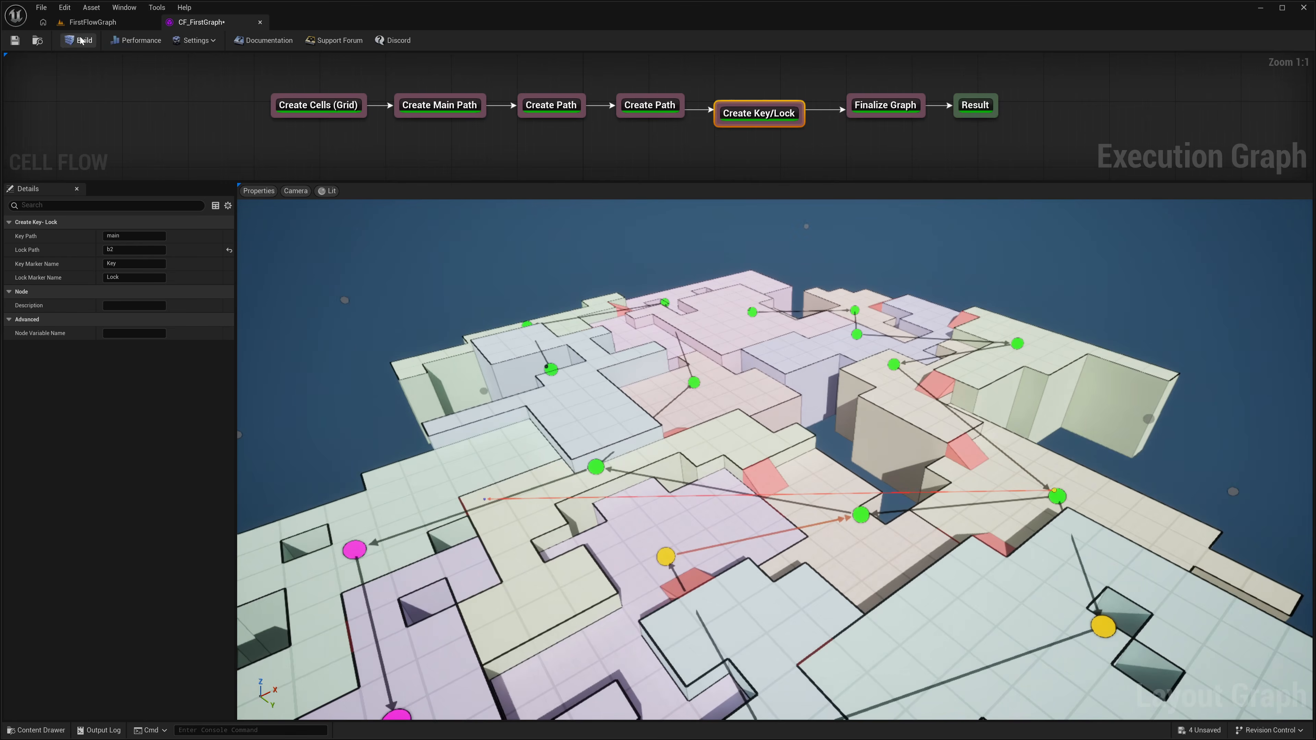
pyautogui.click(81, 40)
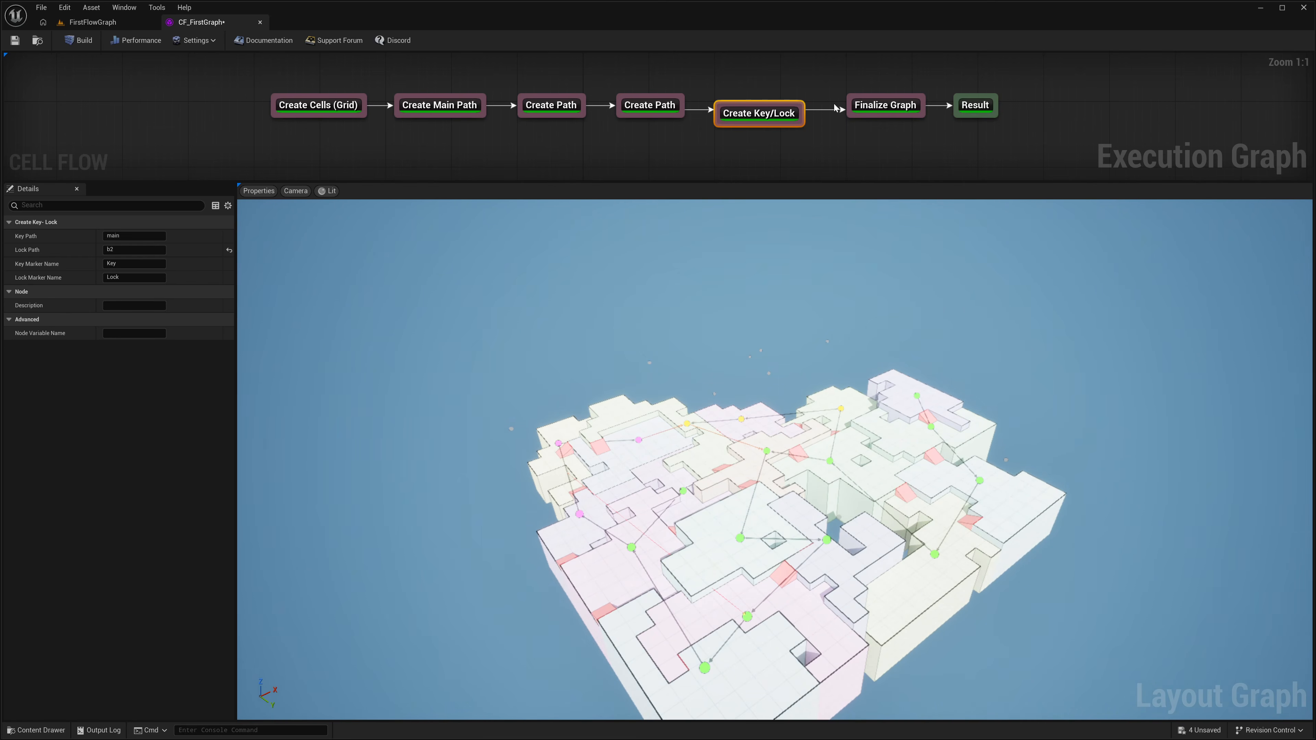
# Step: Insert a Spawn Items node between Create Key/Lock and Finalize Graph, shifting the end nodes to make room and aligning the chain
pyautogui.moveTo(752, 115); pyautogui.dragTo(749, 109)
pyautogui.moveTo(892, 86); pyautogui.dragTo(1089, 109)
pyautogui.click(930, 113)
pyautogui.rightClick(842, 110)
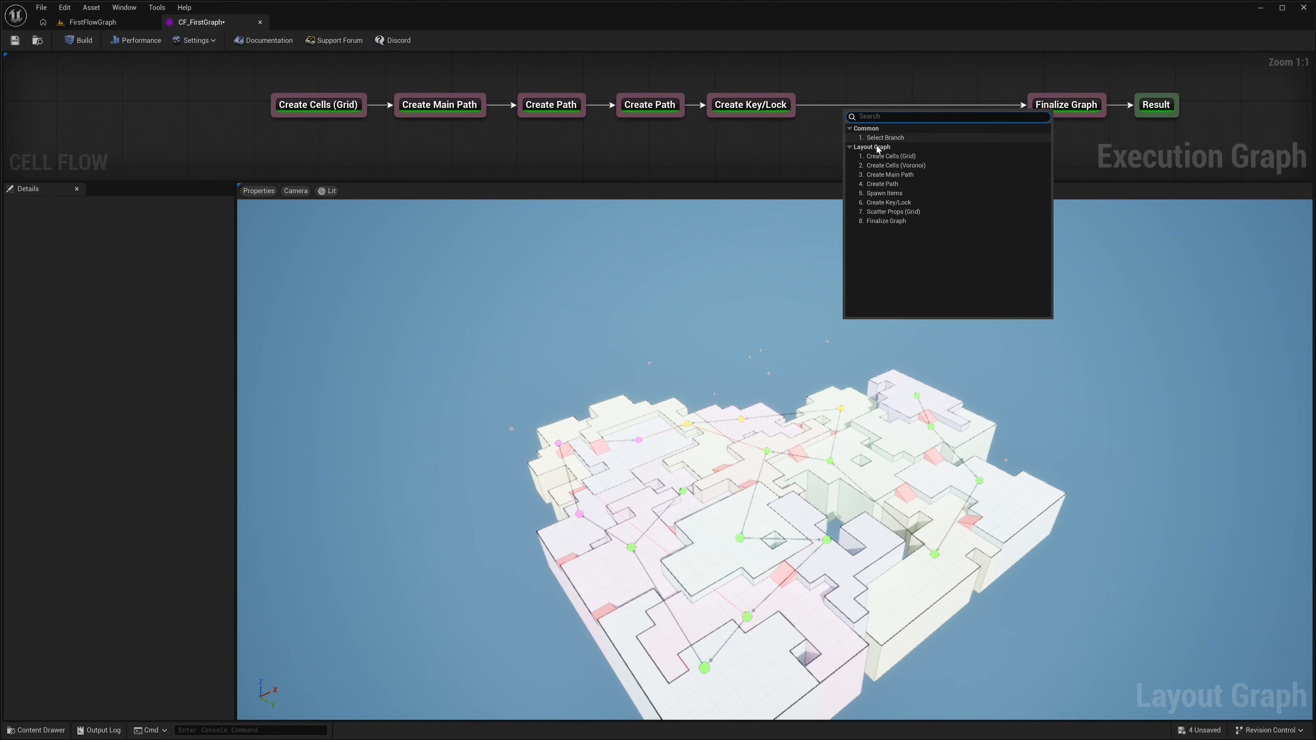
pyautogui.click(899, 194)
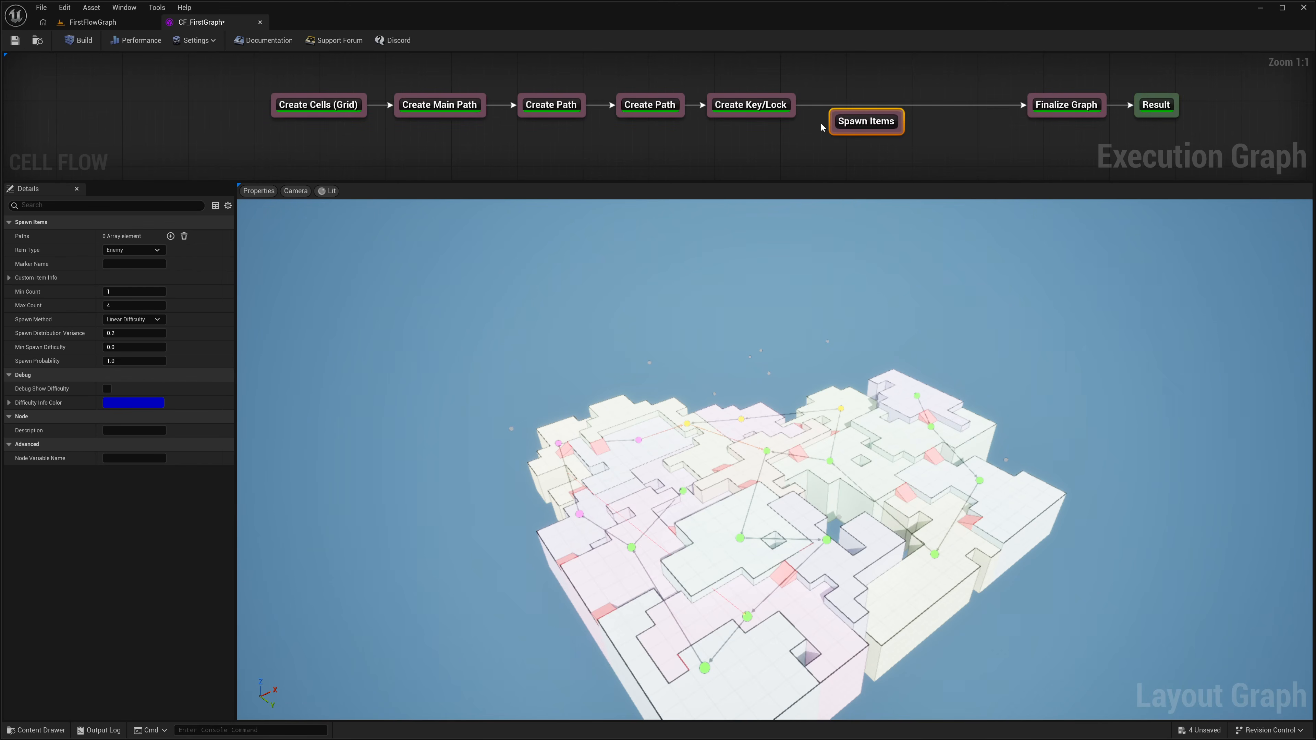
pyautogui.moveTo(798, 105); pyautogui.dragTo(1043, 120)
pyautogui.moveTo(889, 110); pyautogui.dragTo(871, 96)
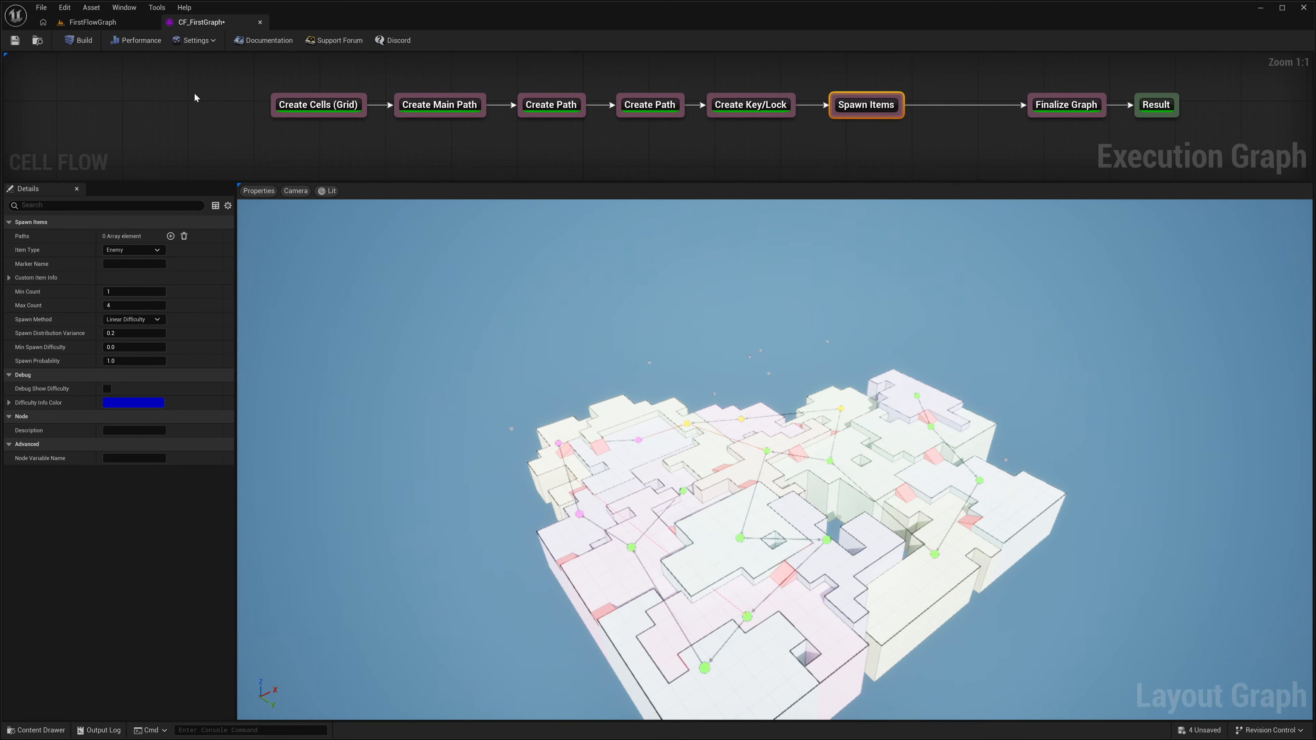
# Step: Rebuild the graph a few times with the Spawn Items node in the chain
pyautogui.click(81, 41)
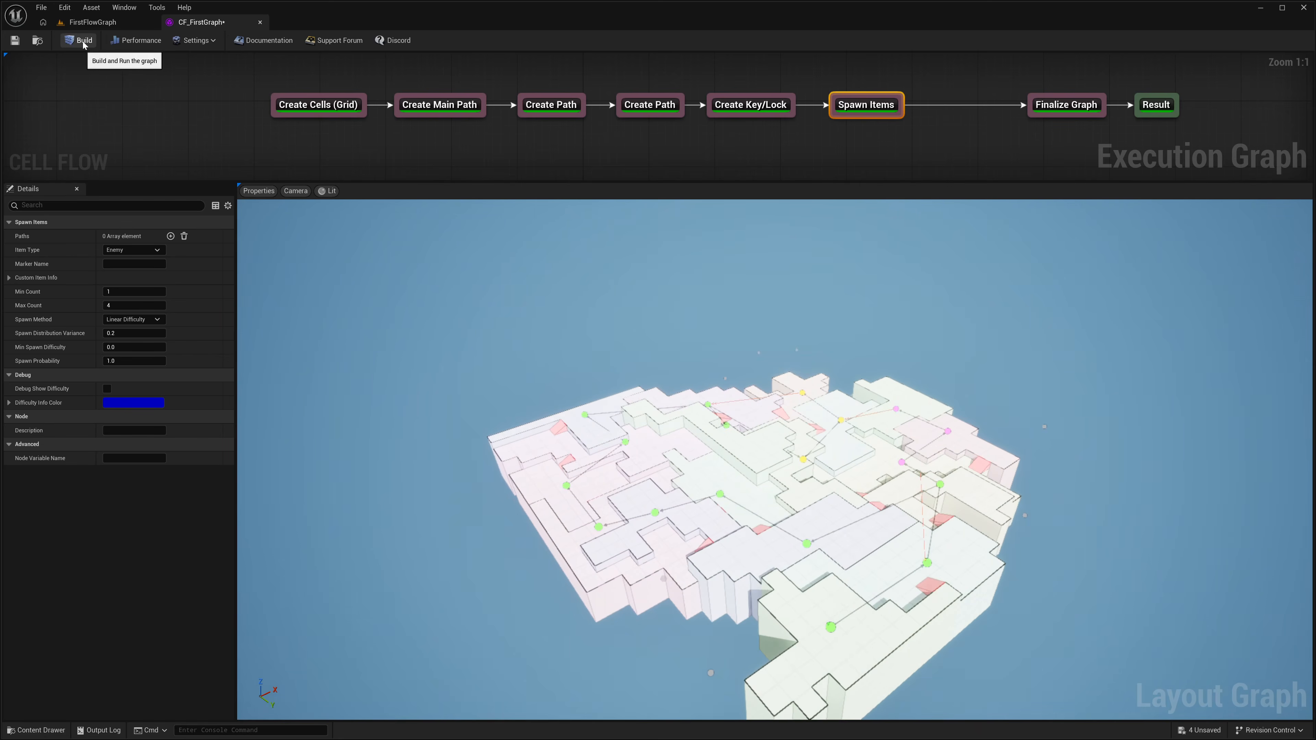
pyautogui.click(83, 41)
pyautogui.click(83, 42)
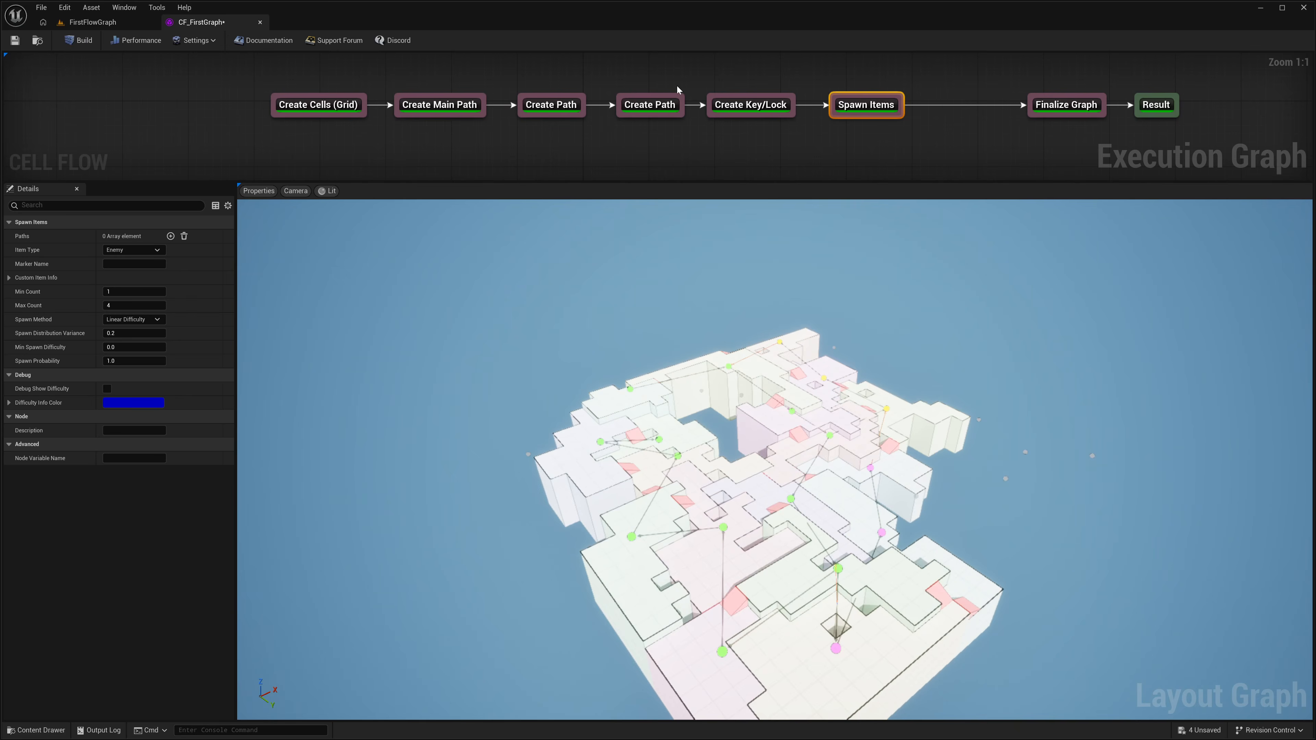
# Step: Add the main path to the Spawn Items node's Paths and set its Marker Name to Grunt
pyautogui.click(872, 104)
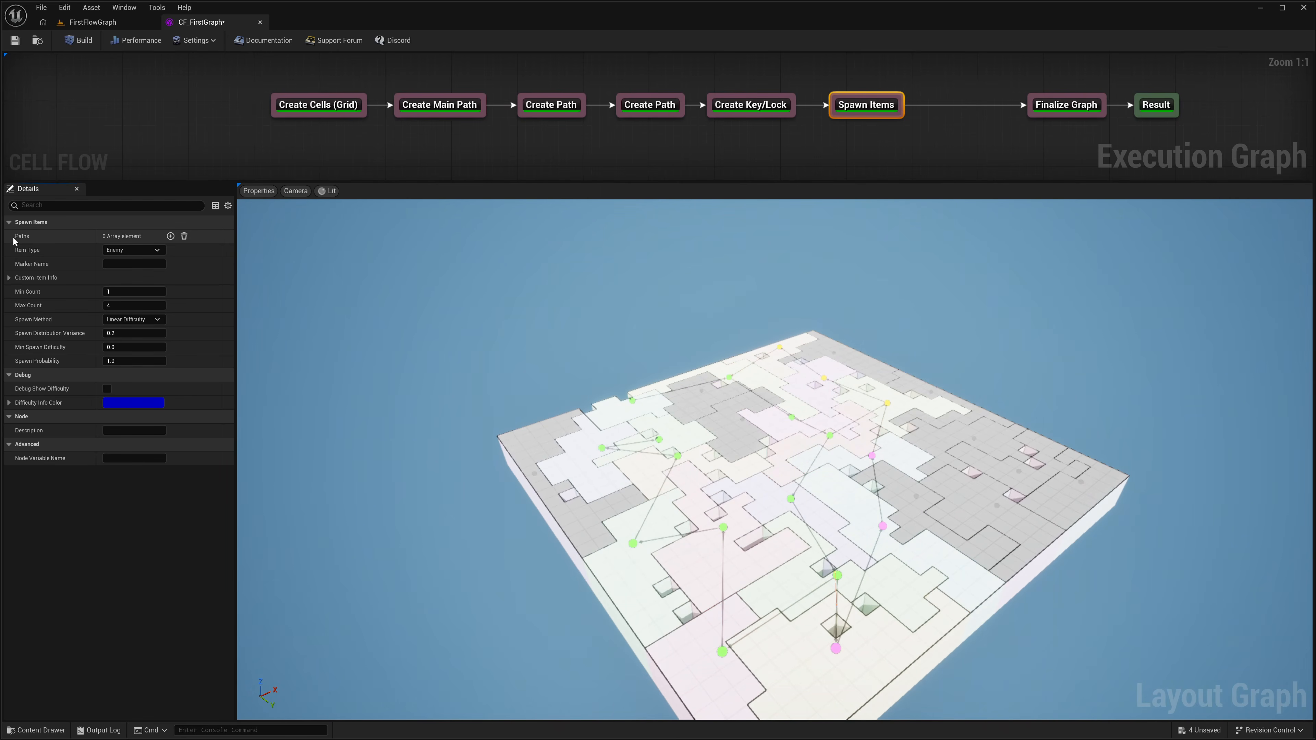
pyautogui.click(170, 235)
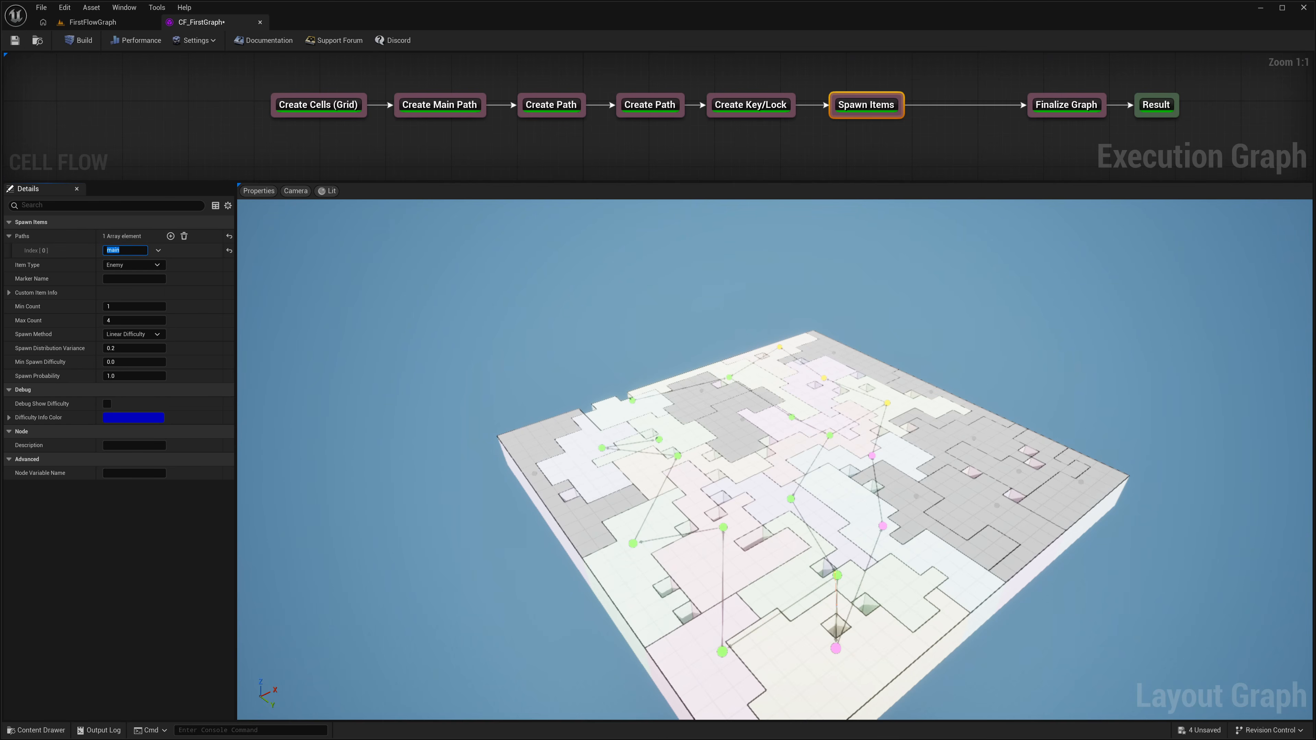
pyautogui.click(117, 288)
pyautogui.click(134, 278)
# Step: Rebuild the graph and examine how the enemy items are distributed over the main path's cells
pyautogui.click(84, 40)
pyautogui.press('w')
pyautogui.moveTo(775, 459)
pyautogui.mouseDown(button='right')
pyautogui.moveTo(725, 447)
pyautogui.moveTo(799, 570)
pyautogui.moveTo(807, 612)
pyautogui.moveTo(843, 612)
pyautogui.moveTo(816, 638)
pyautogui.moveTo(792, 641)
pyautogui.moveTo(790, 455)
pyautogui.mouseUp(button='right')
pyautogui.press('e')
pyautogui.press('w')
pyautogui.press('s')
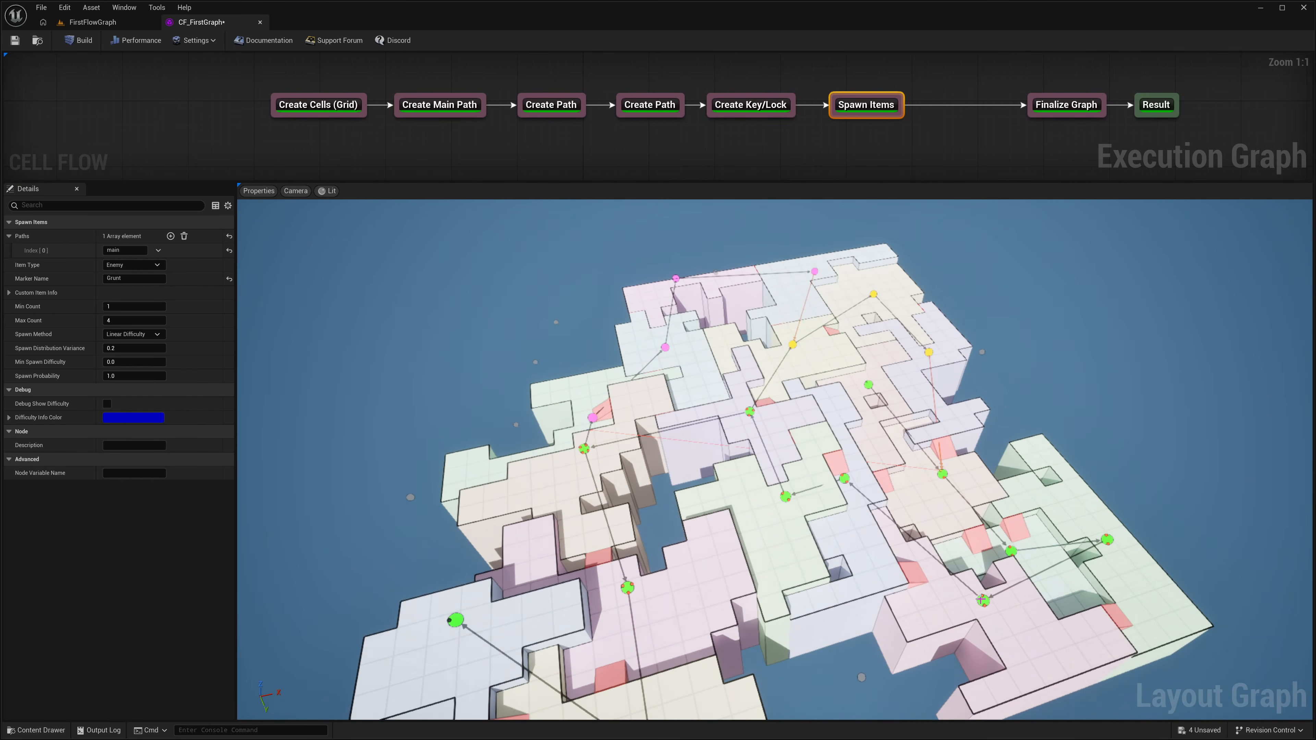
pyautogui.moveTo(599, 539); pyautogui.dragTo(597, 596, button='right')
pyautogui.press('s')
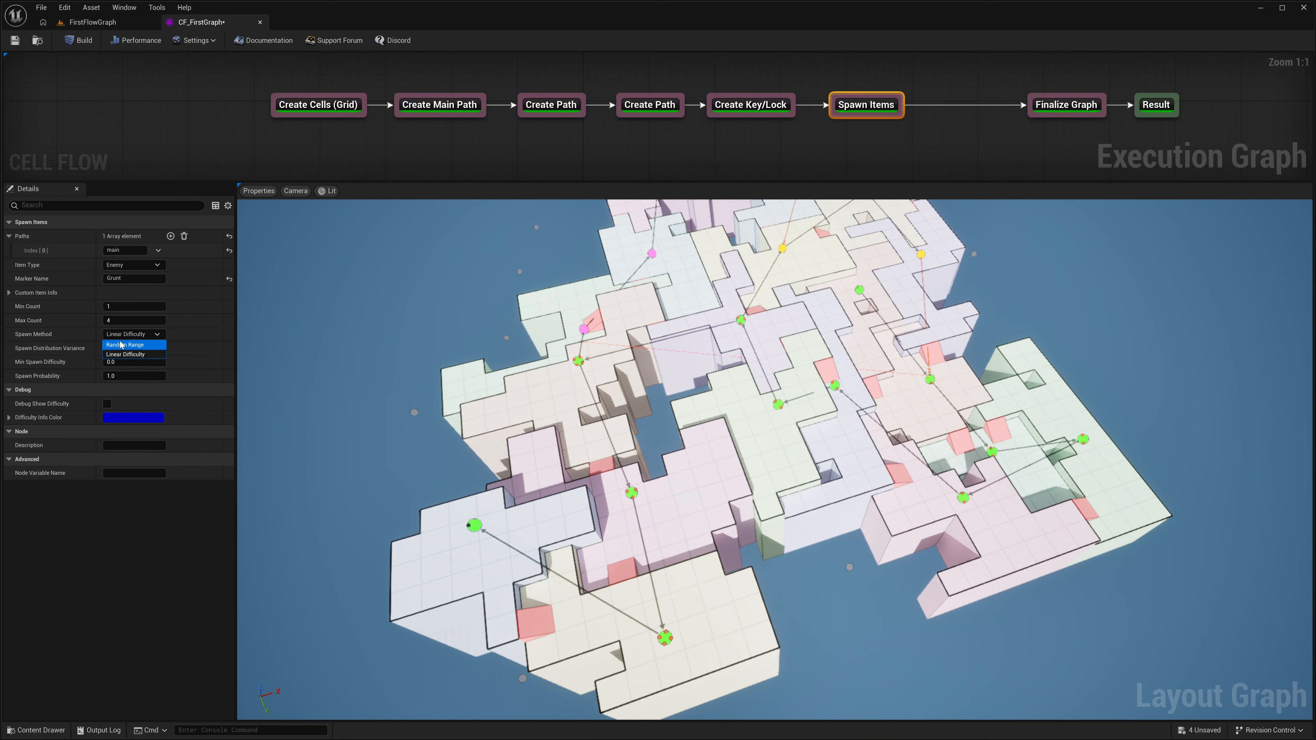
# Step: Inspect the enemy markers on a main path cell up close and check the Spawn Items node's marker name
pyautogui.press('w')
pyautogui.moveTo(587, 427); pyautogui.dragTo(487, 423, button='right')
pyautogui.press('w')
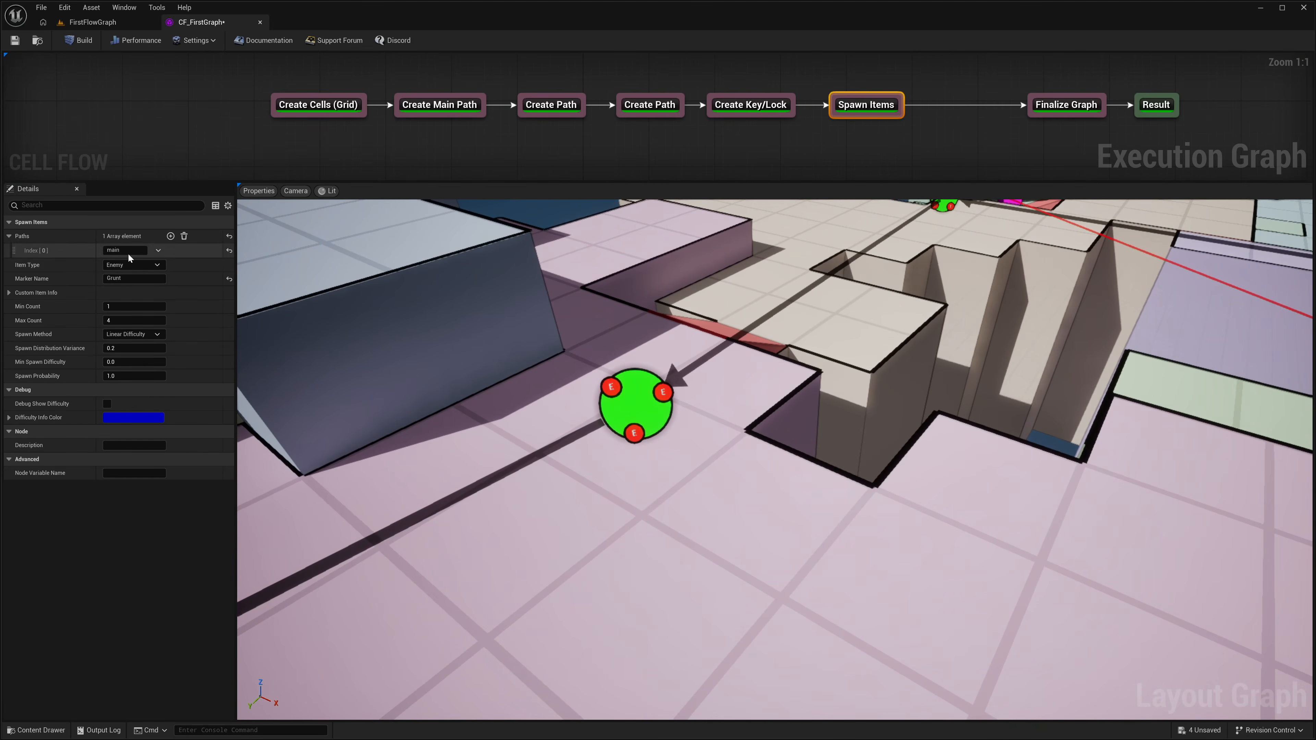
pyautogui.click(129, 278)
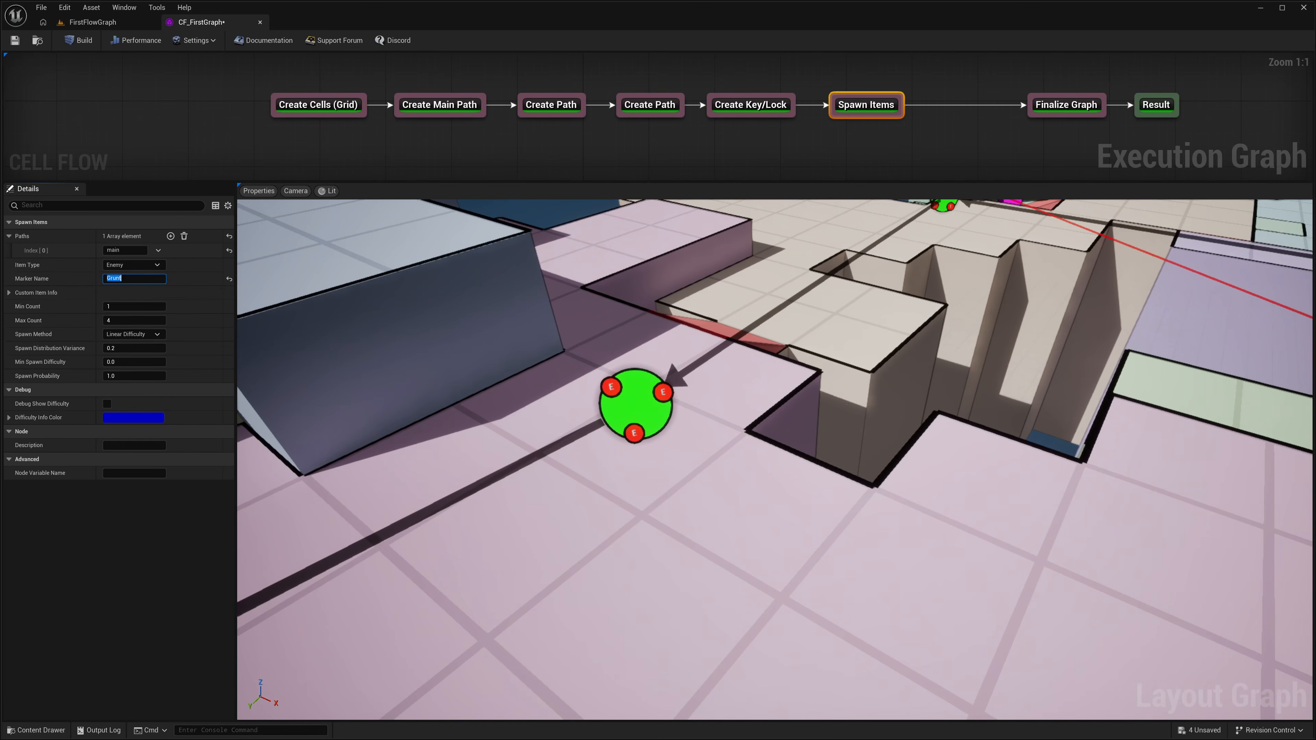
pyautogui.press('s')
pyautogui.moveTo(591, 435); pyautogui.dragTo(584, 455, button='right')
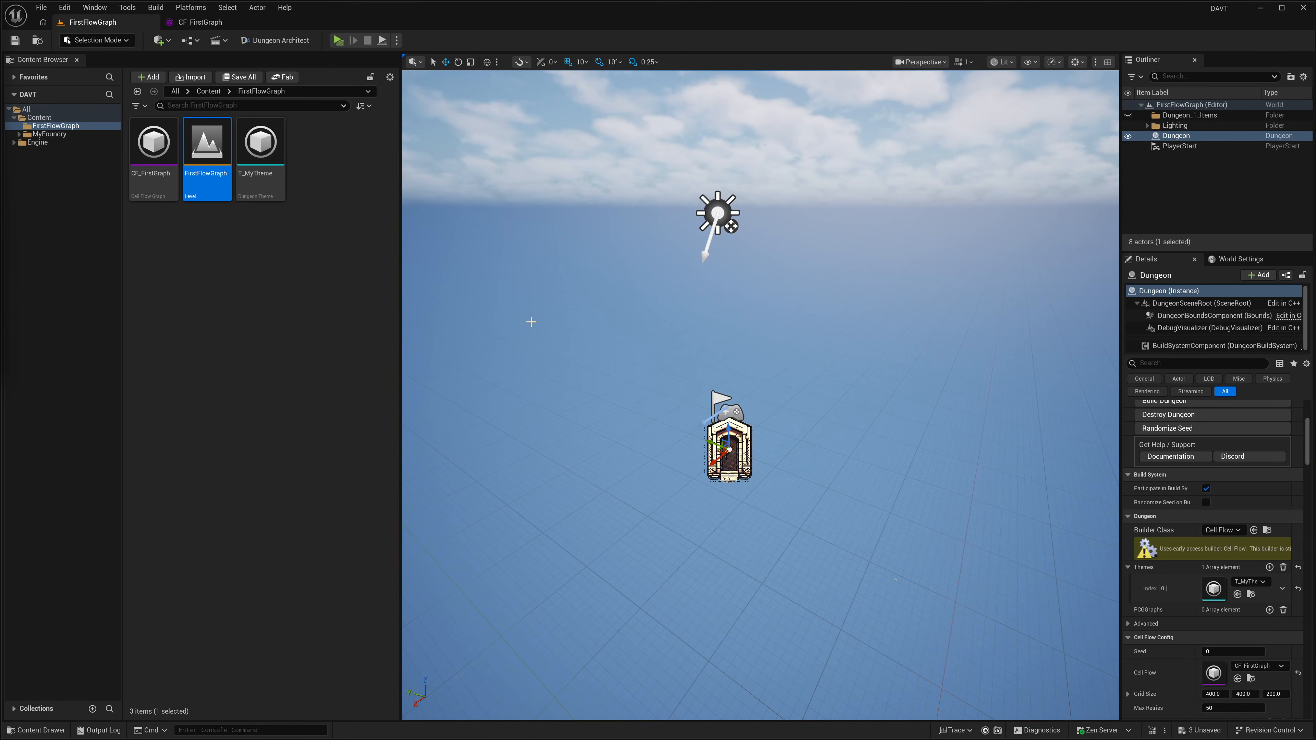
# Step: In the FirstFlowGraph level, switch to Dungeon Theme mode and dock the Dungeon Graph above the Content Browser
pyautogui.moveTo(531, 322)
pyautogui.mouseDown(button='right')
pyautogui.moveTo(601, 328)
pyautogui.moveTo(557, 349)
pyautogui.moveTo(493, 269)
pyautogui.moveTo(536, 315)
pyautogui.moveTo(524, 322)
pyautogui.mouseUp(button='right')
pyautogui.click(98, 41)
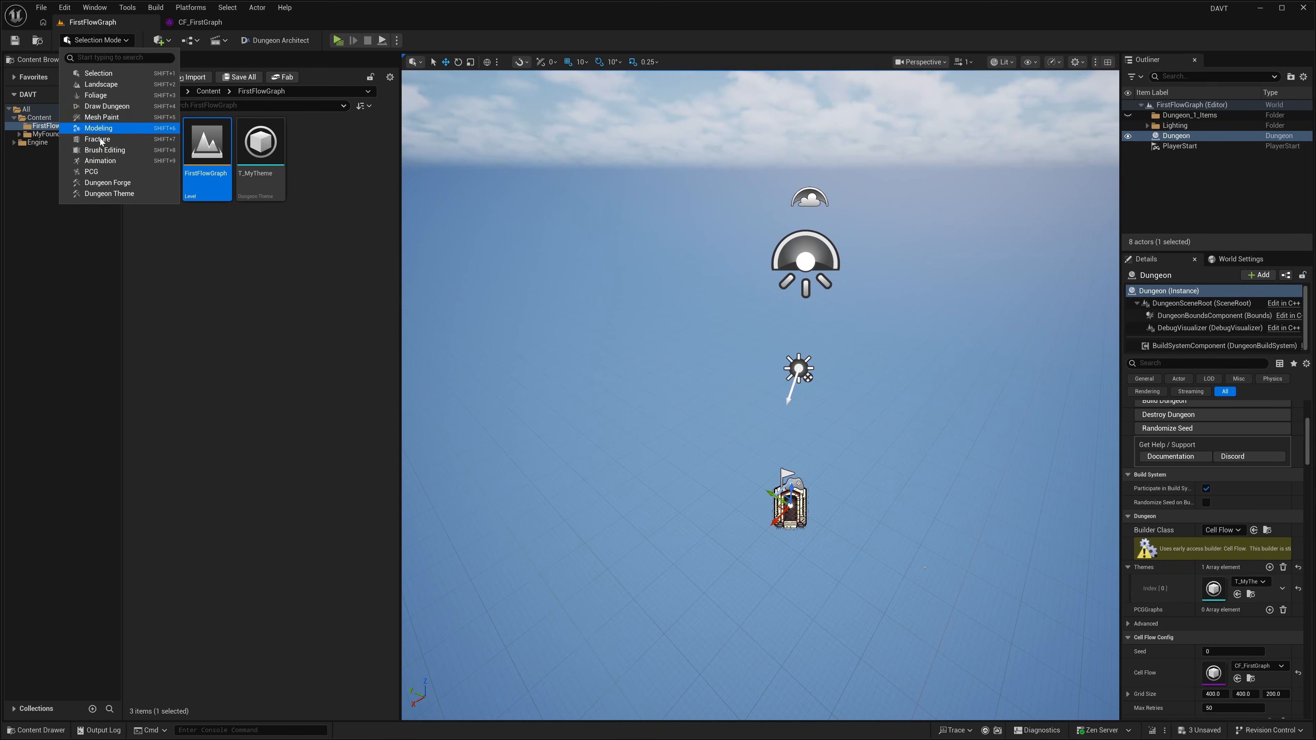
pyautogui.click(109, 193)
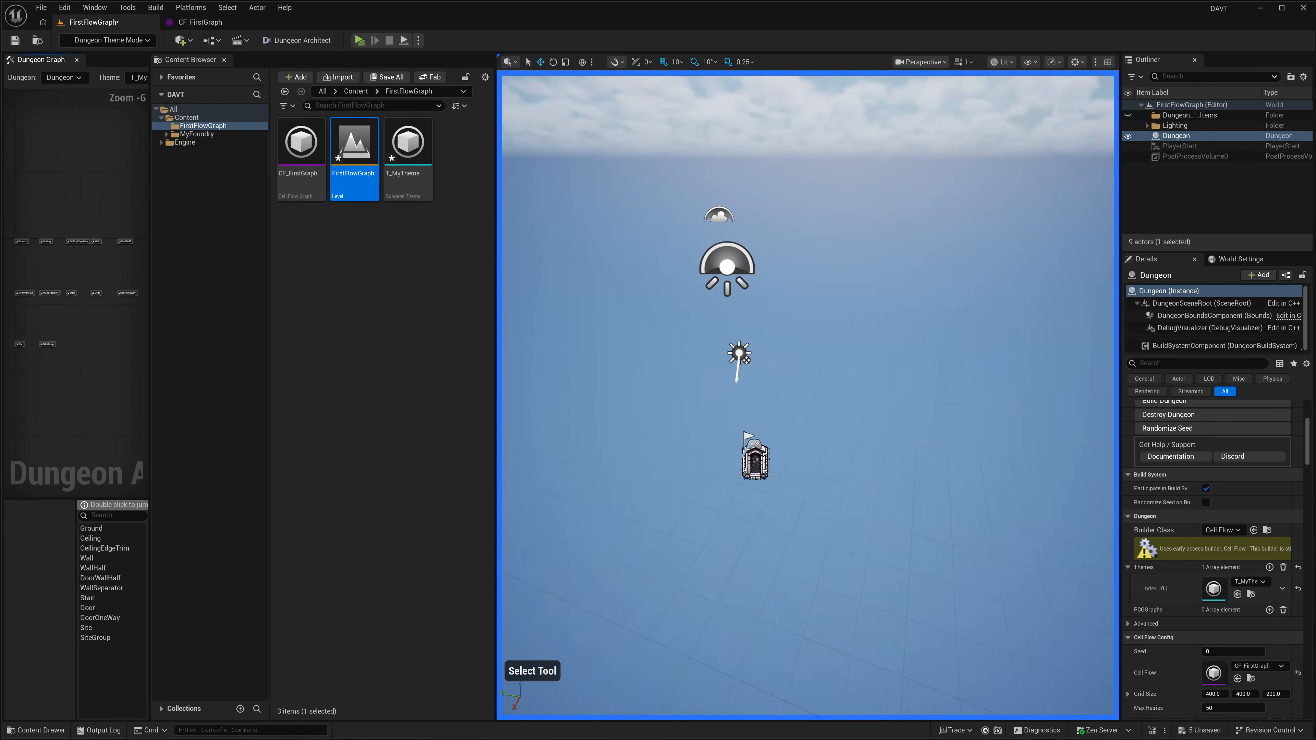
pyautogui.moveTo(66, 64); pyautogui.dragTo(255, 90)
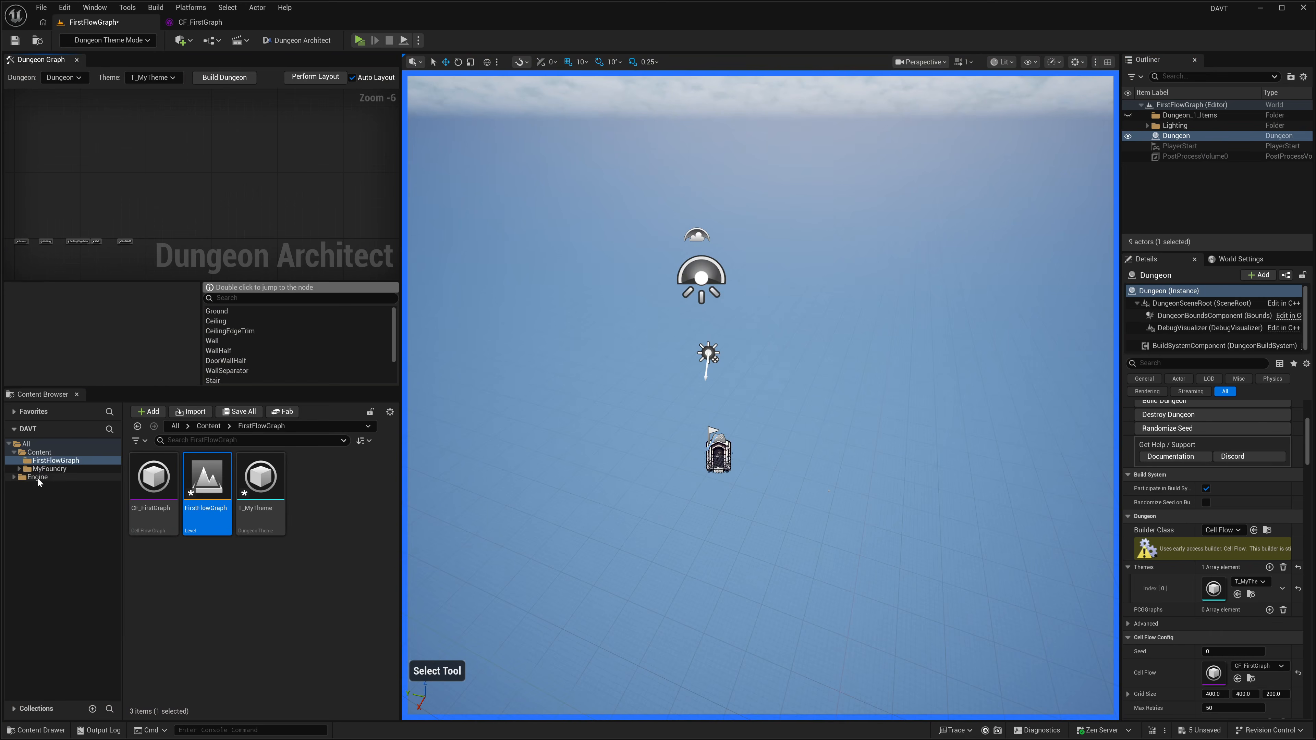
# Step: Open the Candy sample theme's Meshes folder inside the Dungeon Architect plugin content
pyautogui.click(19, 503)
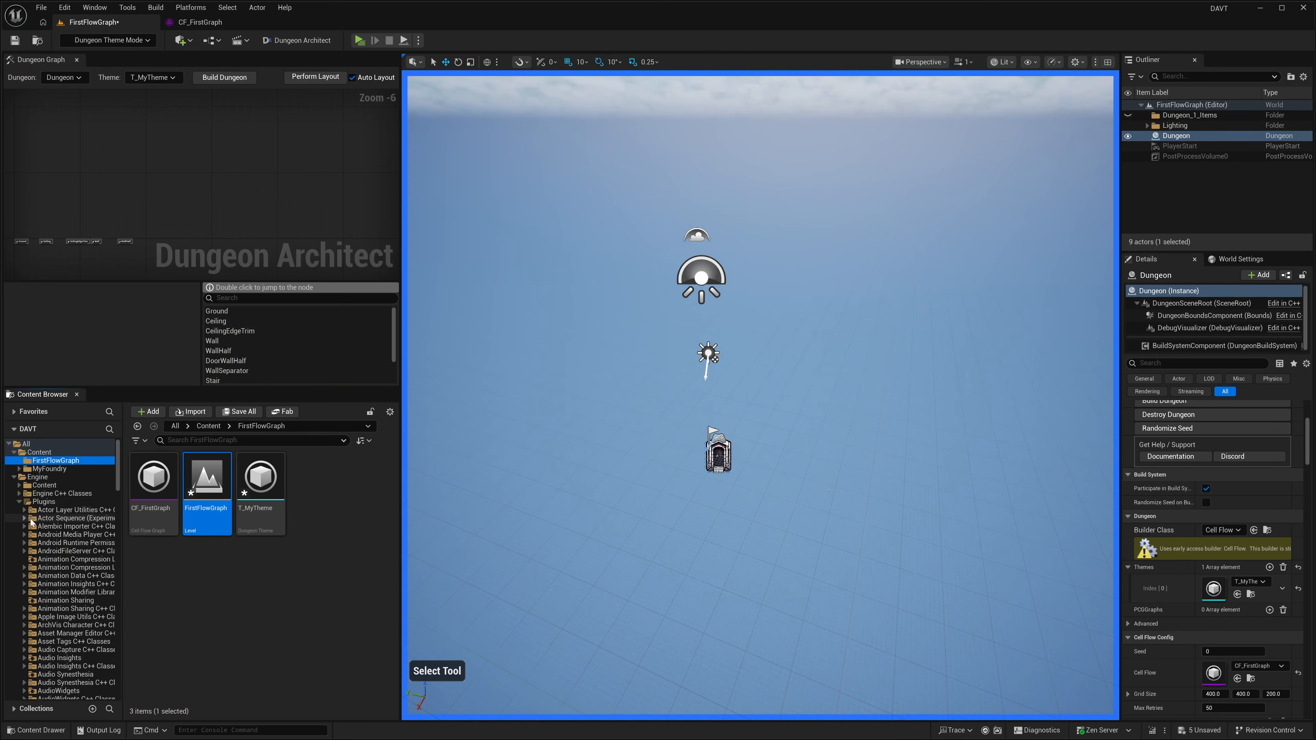
pyautogui.scroll(-10, 62, 560)
pyautogui.scroll(-8, 88, 566)
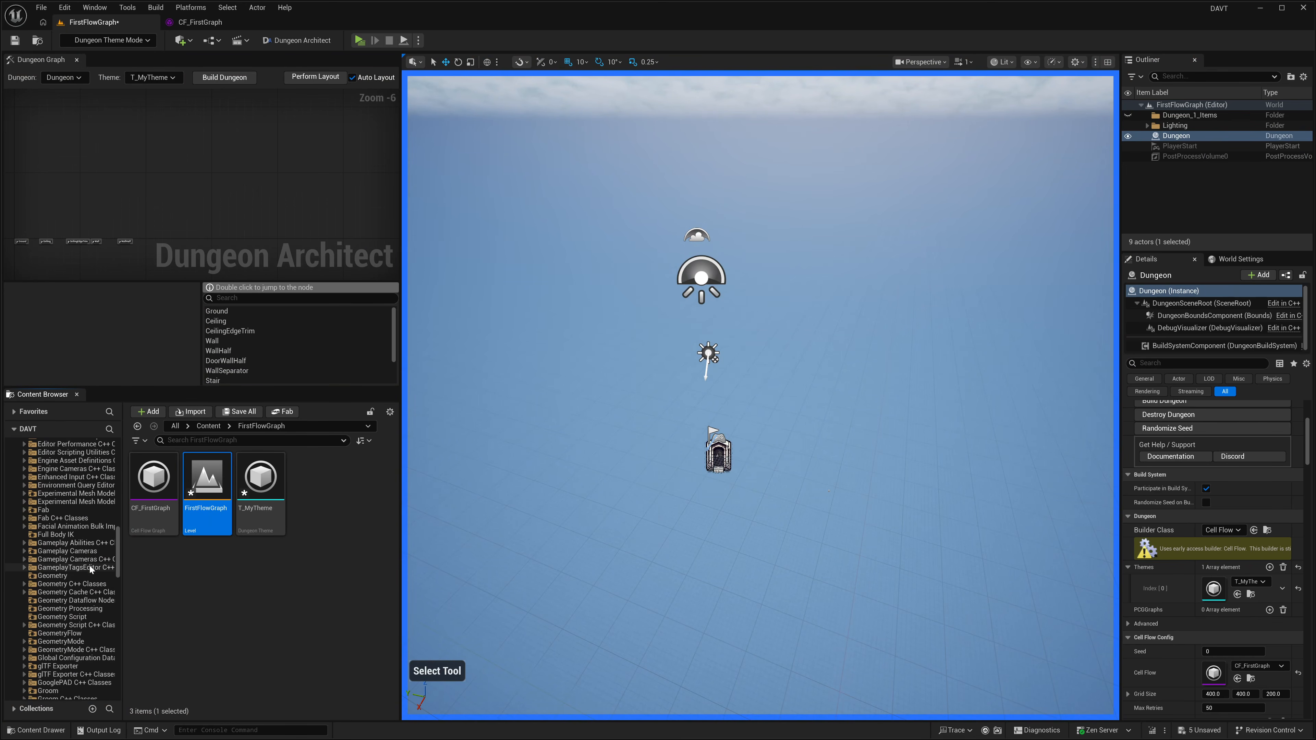
pyautogui.scroll(2, 36, 572)
pyautogui.click(24, 494)
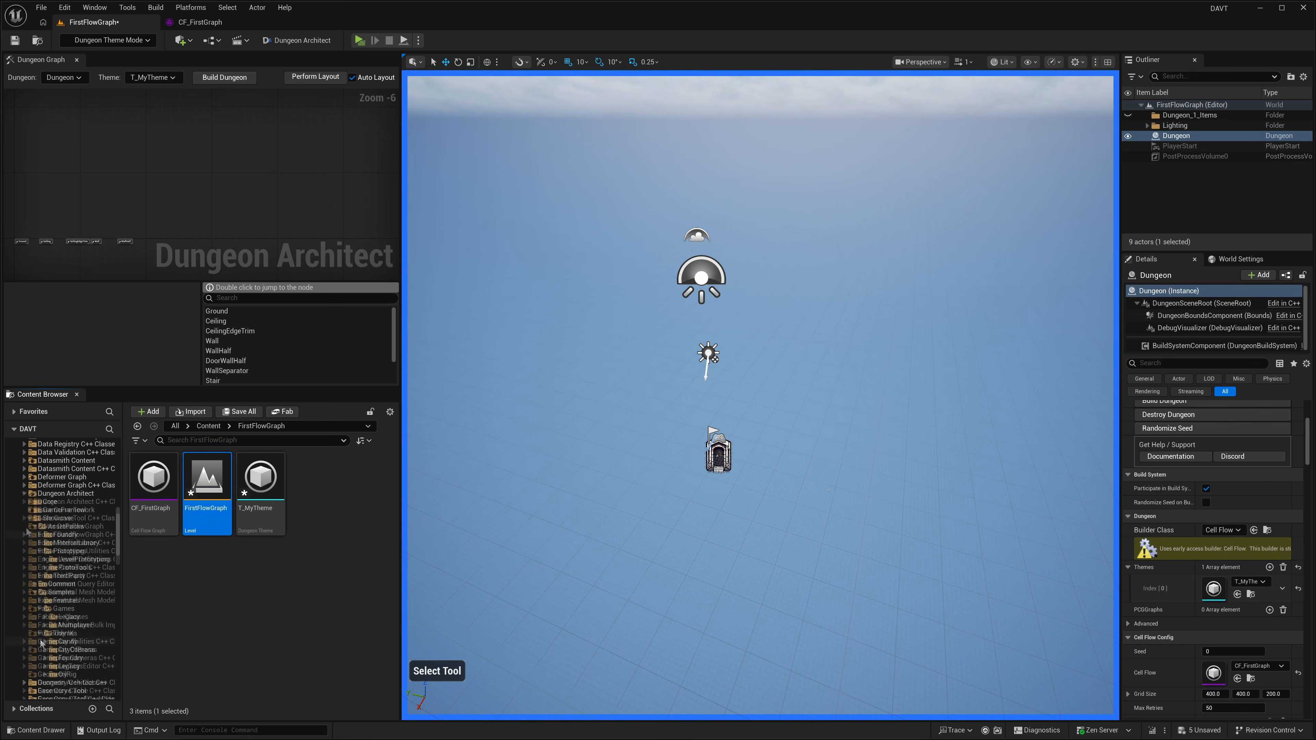
pyautogui.click(52, 643)
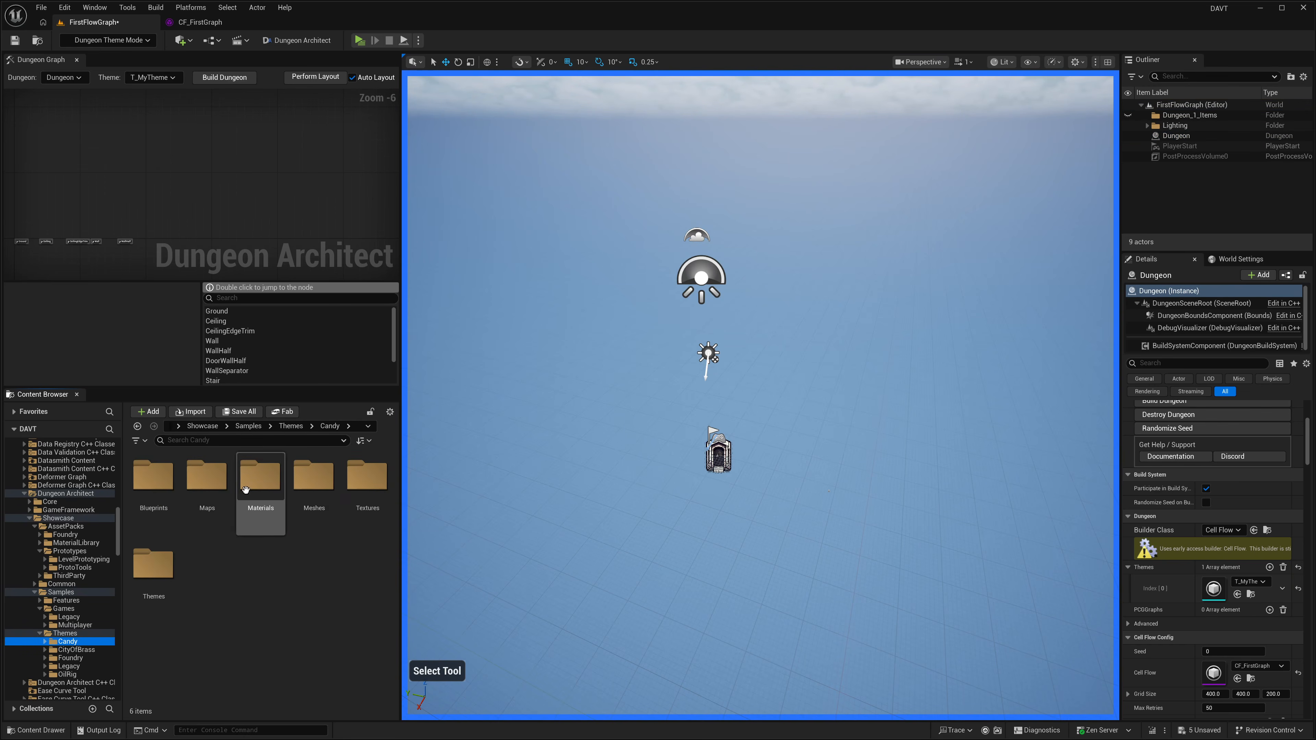
pyautogui.click(305, 490)
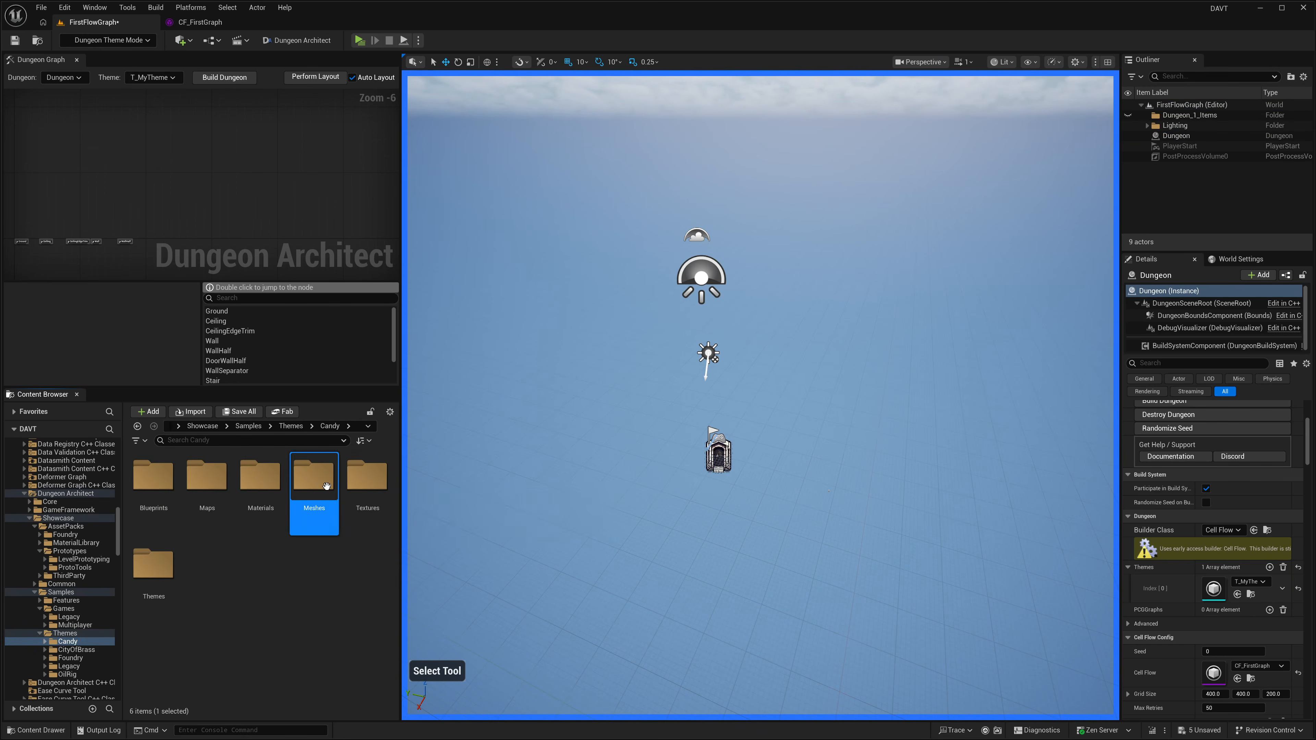
pyautogui.doubleClick(311, 490)
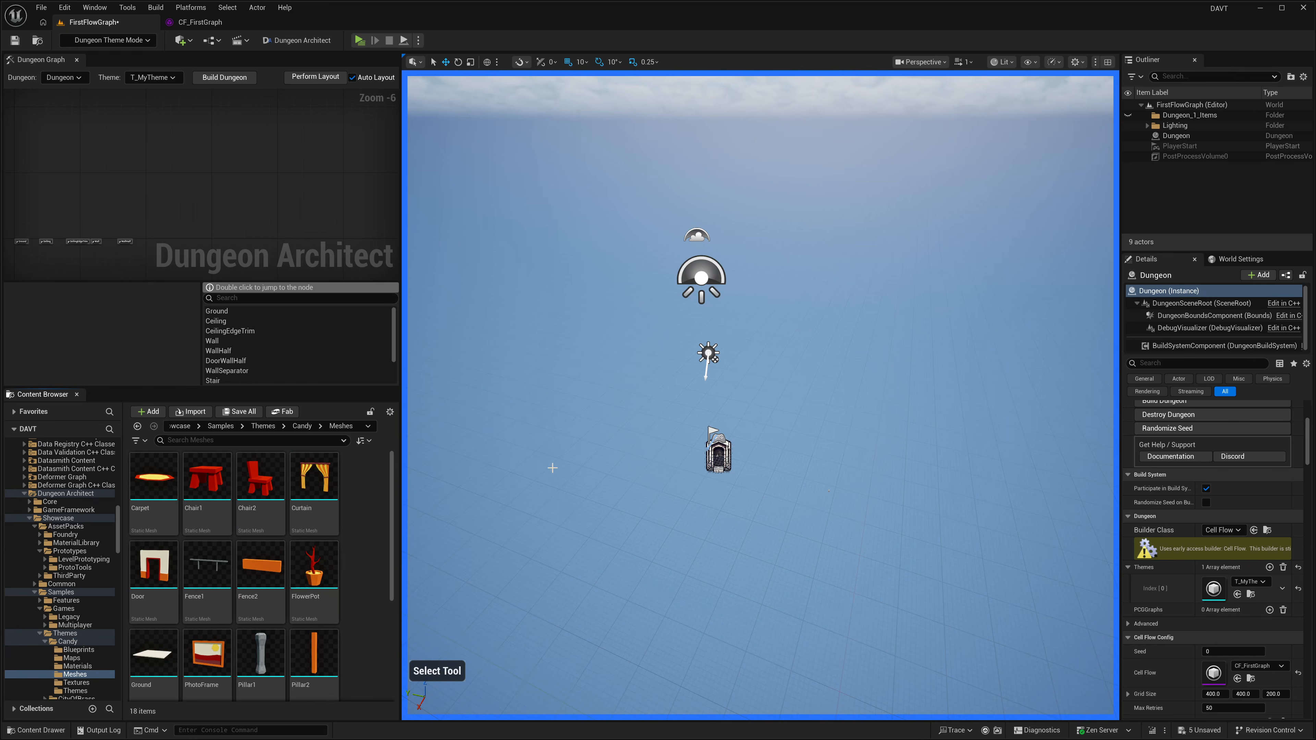
# Step: Open the Ground marker in the T_MyTheme graph for editing and attach the Candy Ground mesh to it
pyautogui.moveTo(552, 468); pyautogui.dragTo(454, 396, button='right')
pyautogui.scroll(3, 231, 101)
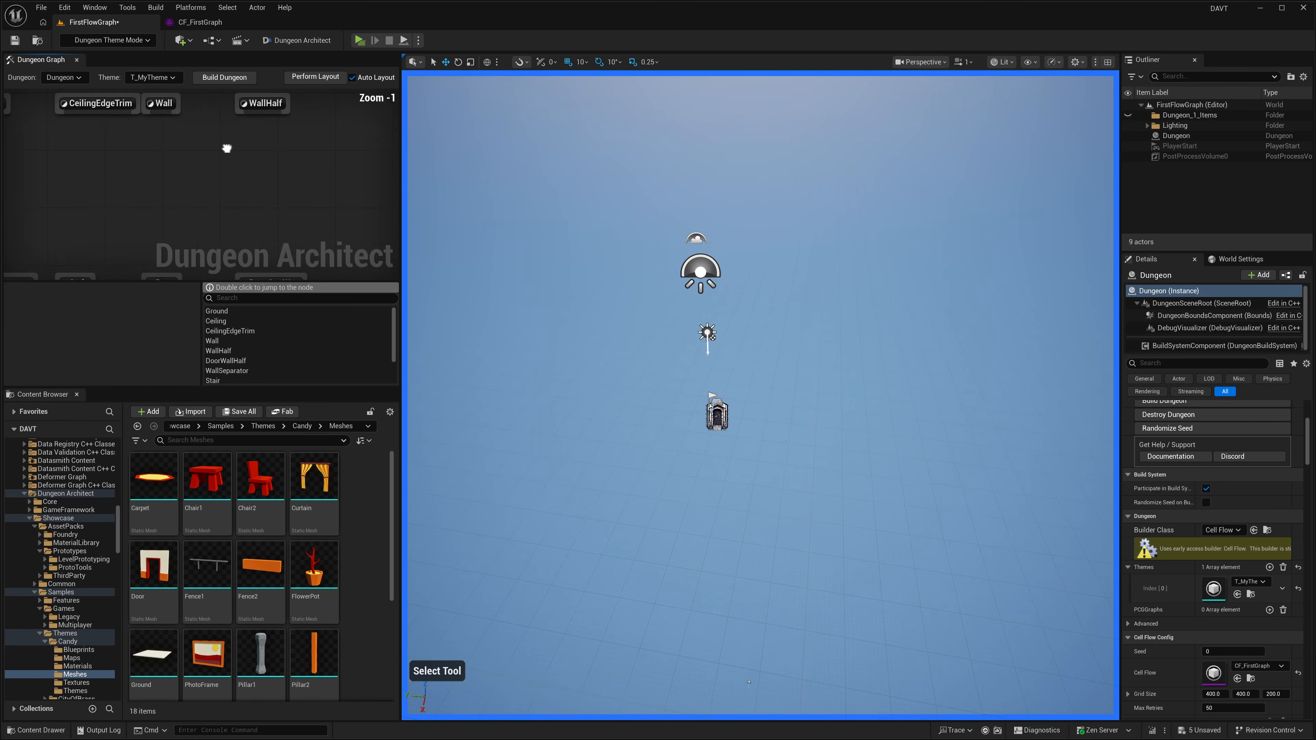
pyautogui.moveTo(235, 202); pyautogui.dragTo(217, 259, button='right')
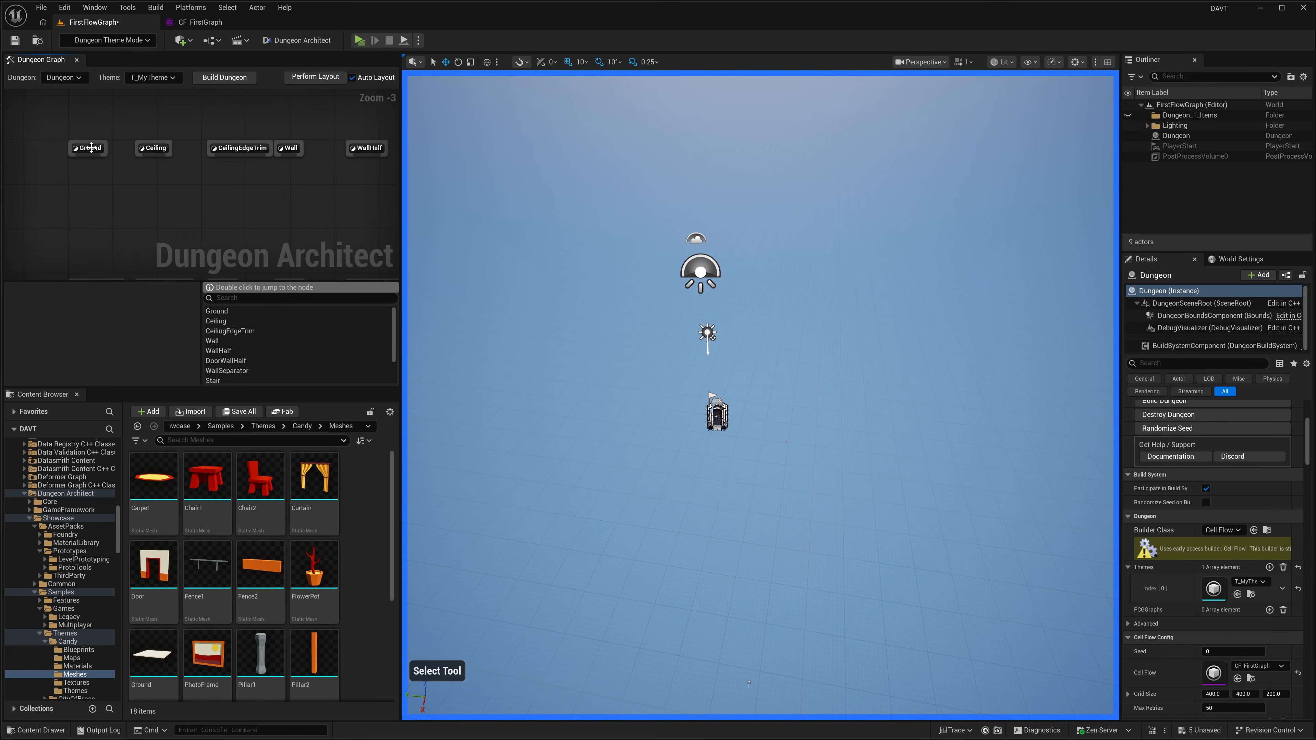
pyautogui.click(91, 148)
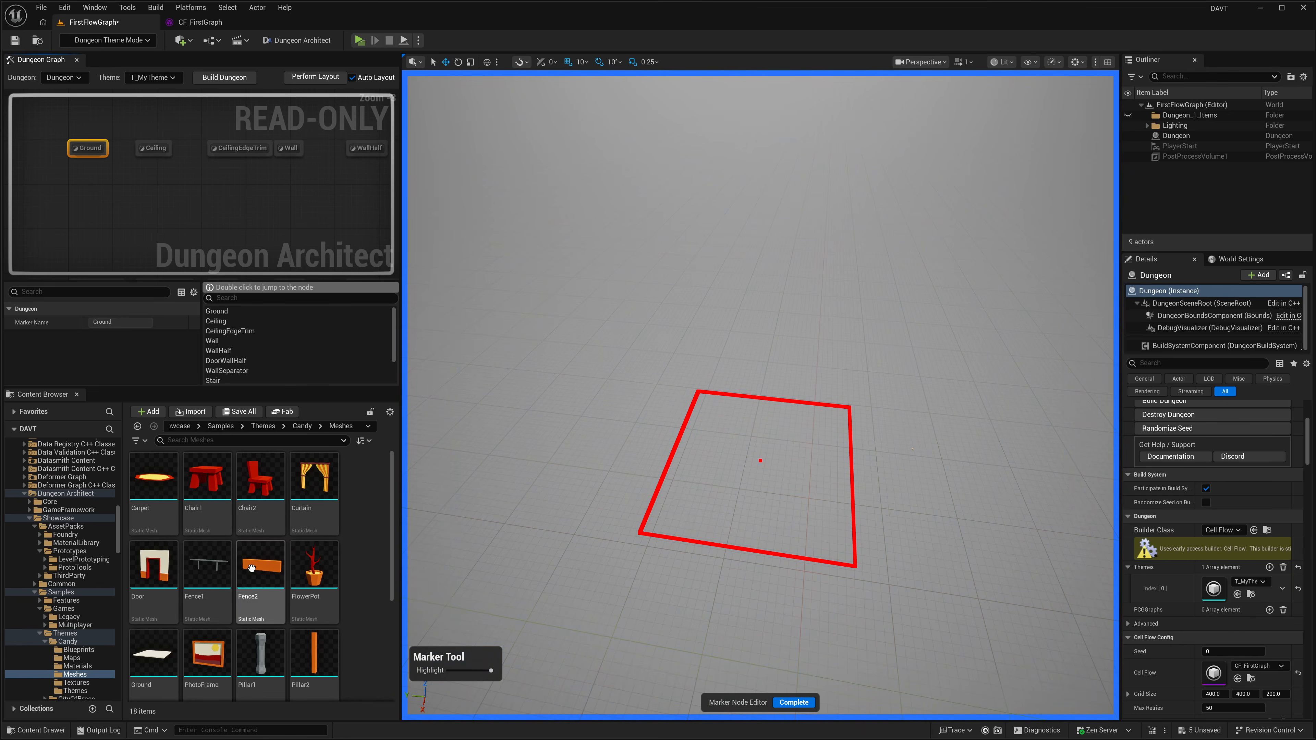
pyautogui.scroll(-3, 251, 567)
pyautogui.moveTo(153, 521); pyautogui.dragTo(610, 575)
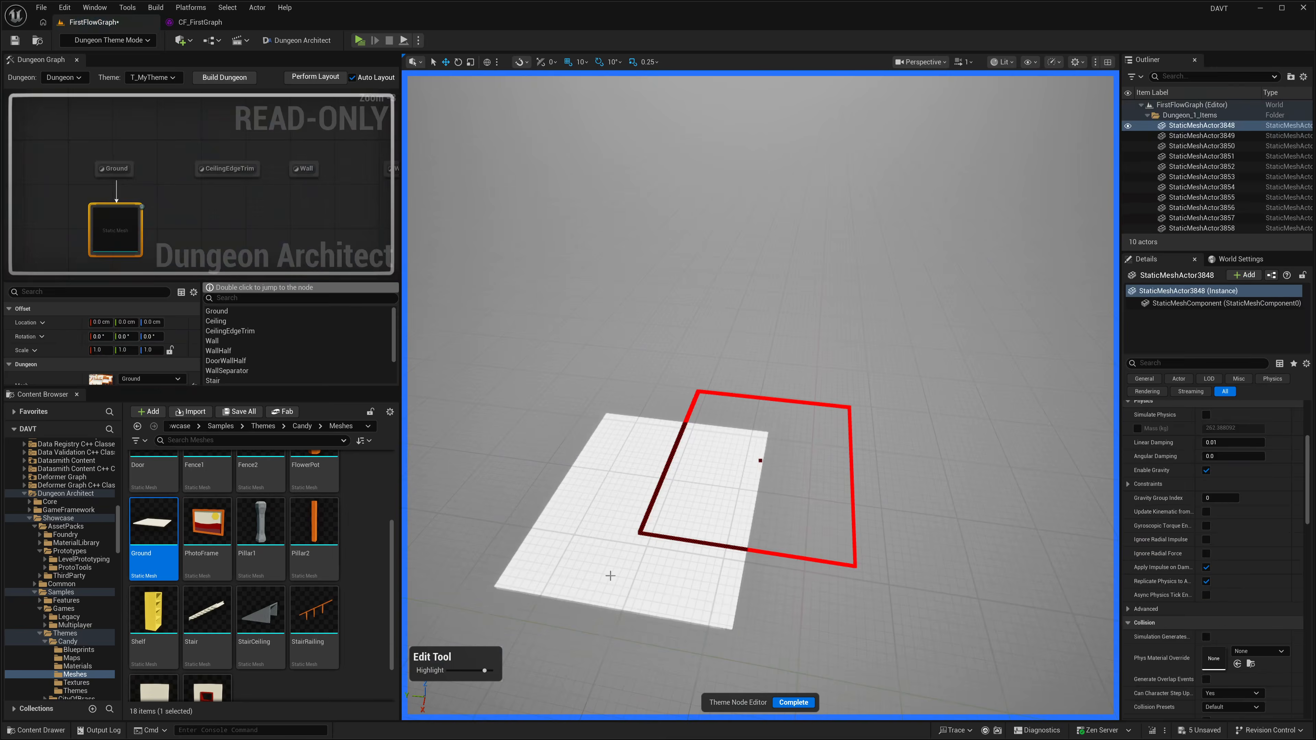
# Step: Finish editing the Ground mesh, then find the Wall marker in the theme graph and open it for editing
pyautogui.moveTo(611, 575); pyautogui.dragTo(922, 596, button='right')
pyautogui.moveTo(286, 243); pyautogui.dragTo(43, 262, button='right')
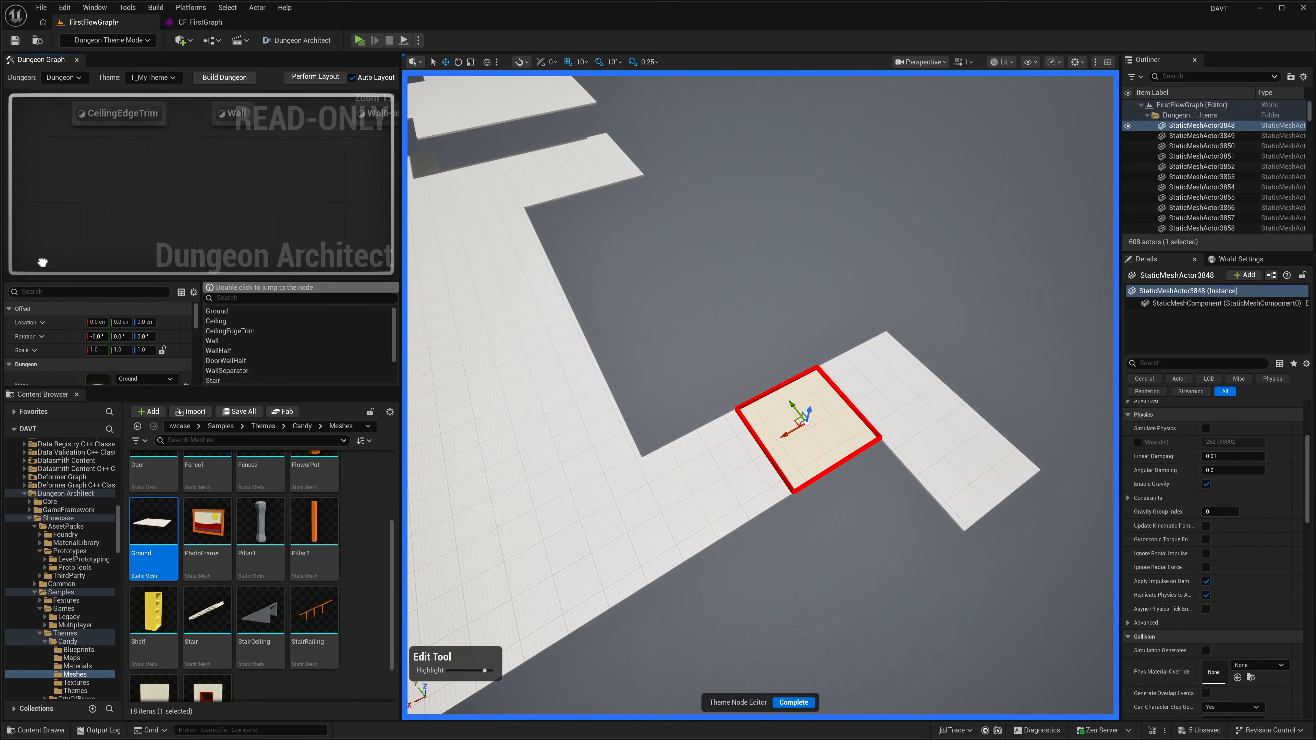
pyautogui.scroll(-3, 246, 251)
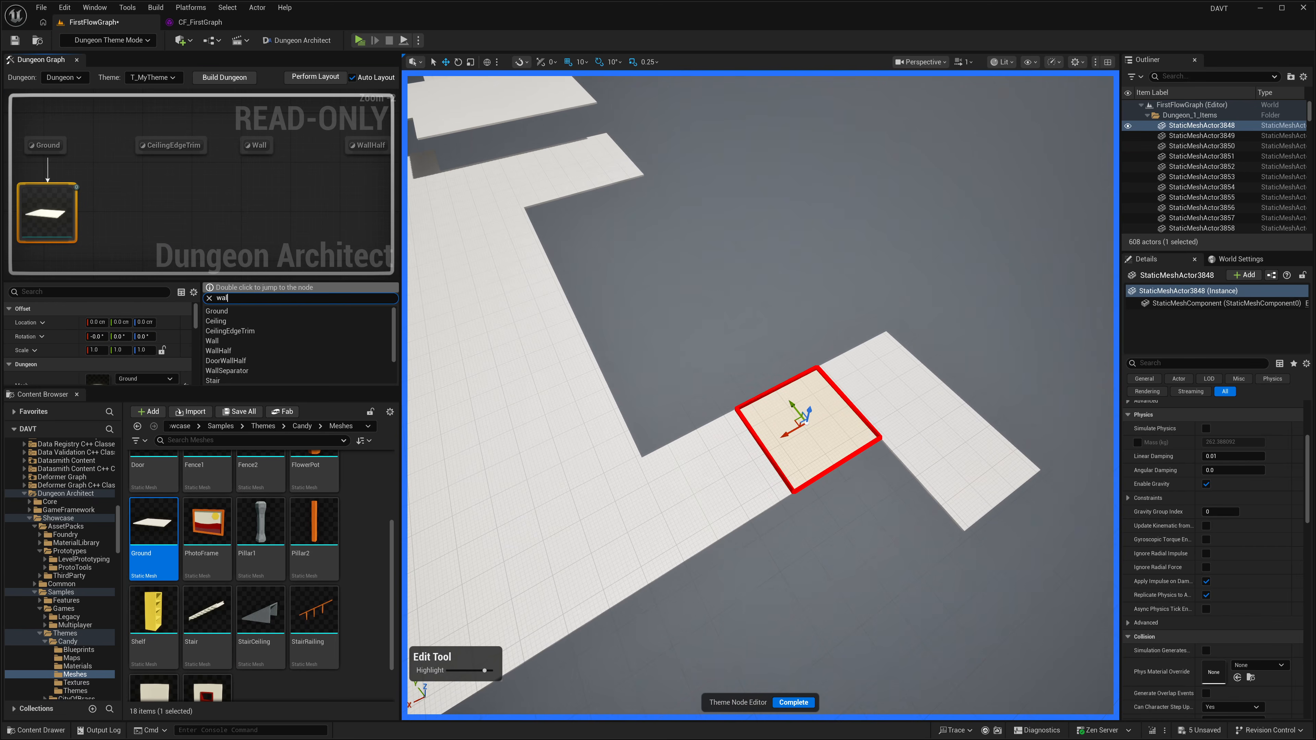
pyautogui.doubleClick(231, 313)
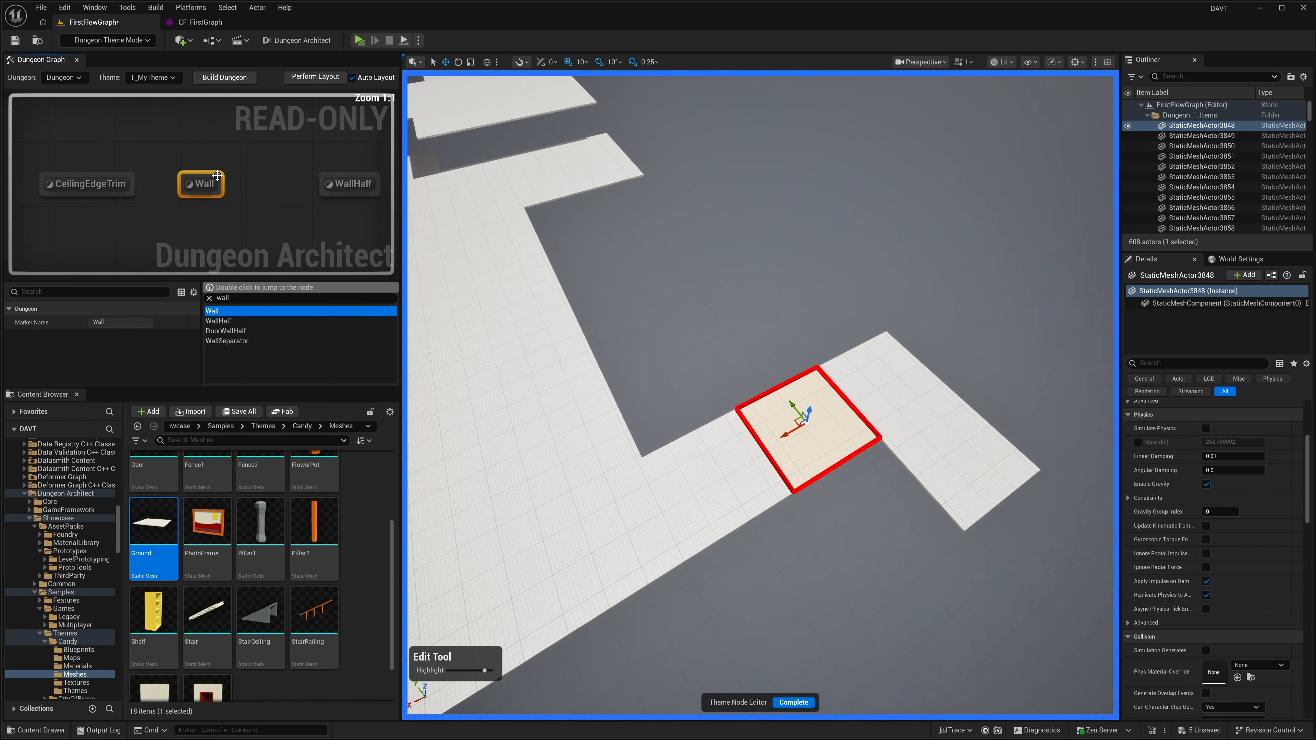
pyautogui.click(793, 702)
pyautogui.moveTo(309, 173); pyautogui.dragTo(189, 265, button='right')
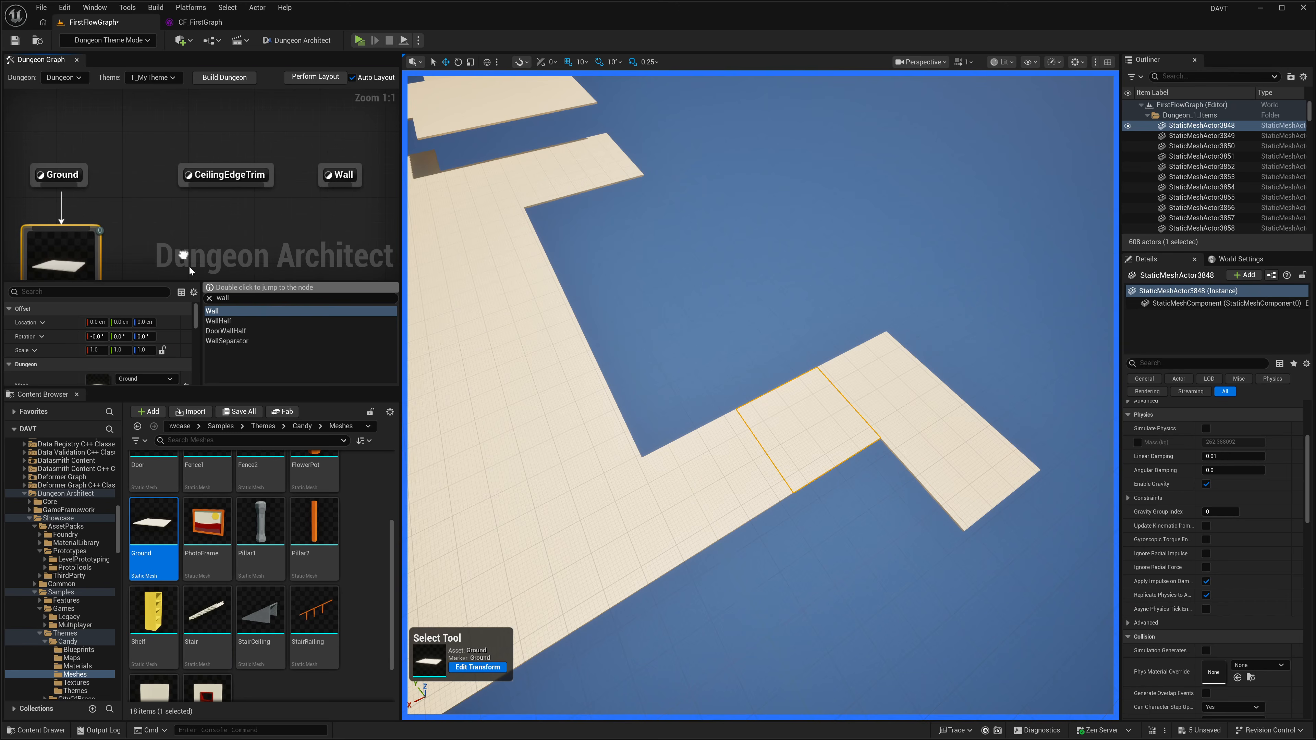
pyautogui.doubleClick(227, 312)
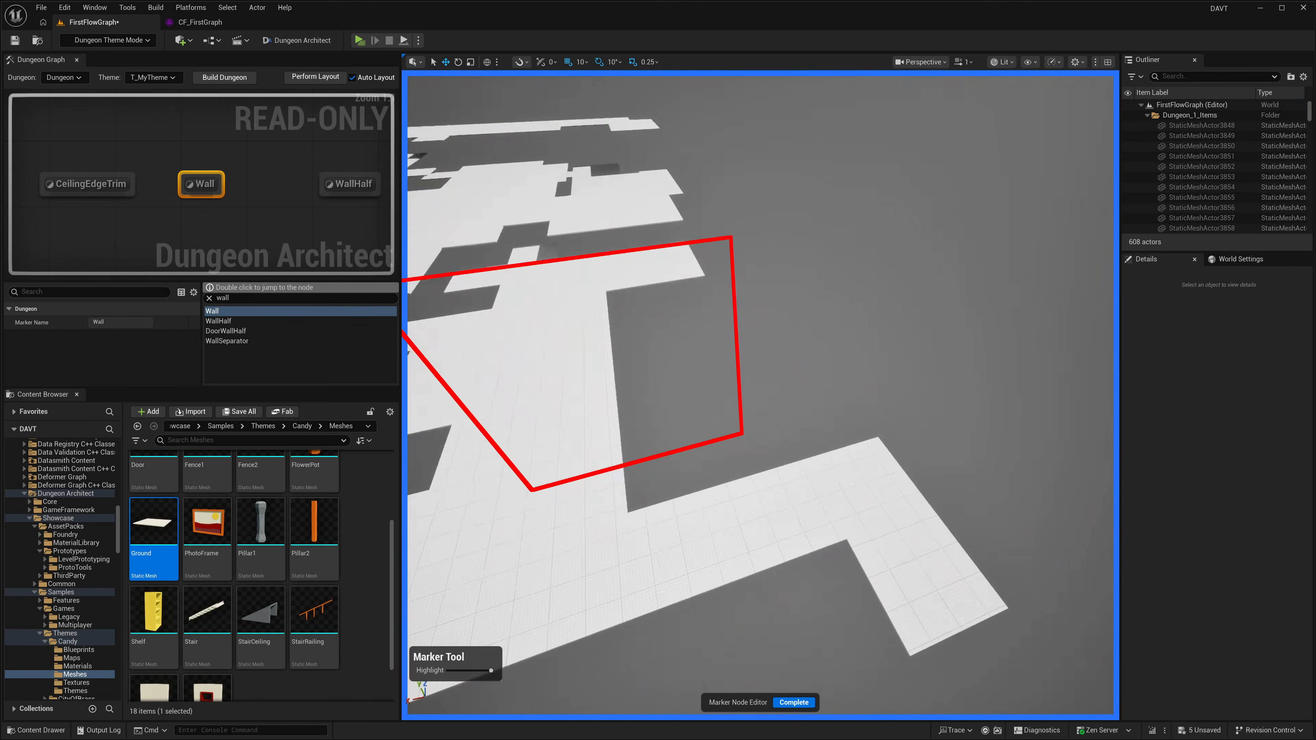
# Step: Attach the Candy Wall1 and Wall2 meshes together to the Wall marker, check the walls and complete the marker edit
pyautogui.scroll(-2, 244, 601)
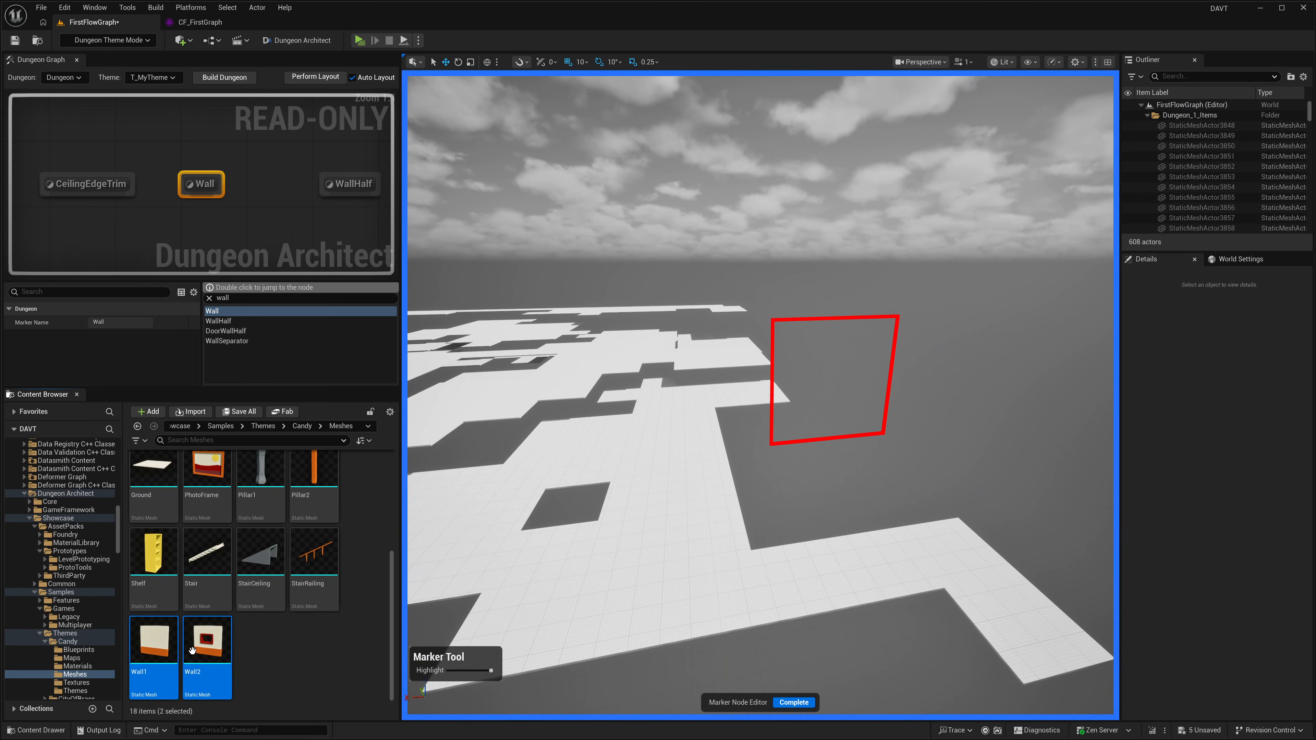
pyautogui.moveTo(207, 654)
pyautogui.mouseDown()
pyautogui.moveTo(682, 457)
pyautogui.moveTo(820, 415)
pyautogui.mouseUp()
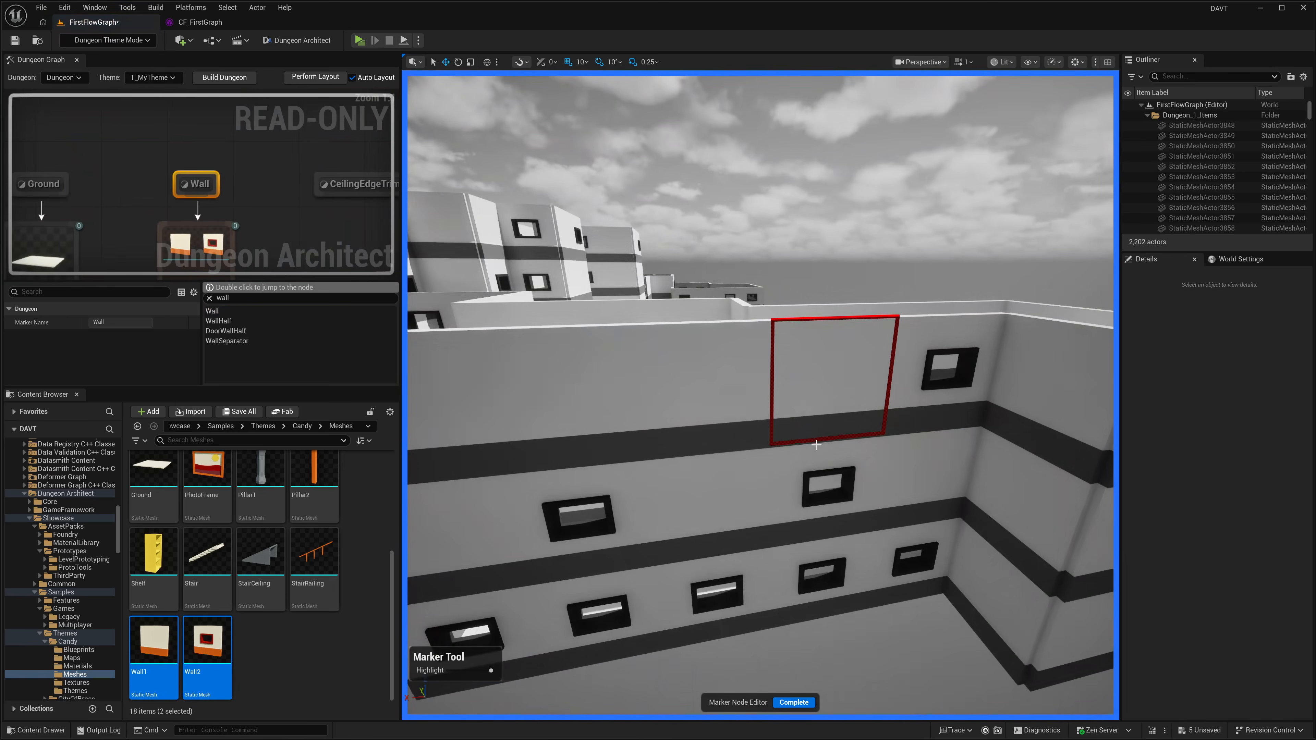
pyautogui.moveTo(819, 415); pyautogui.dragTo(754, 642, button='right')
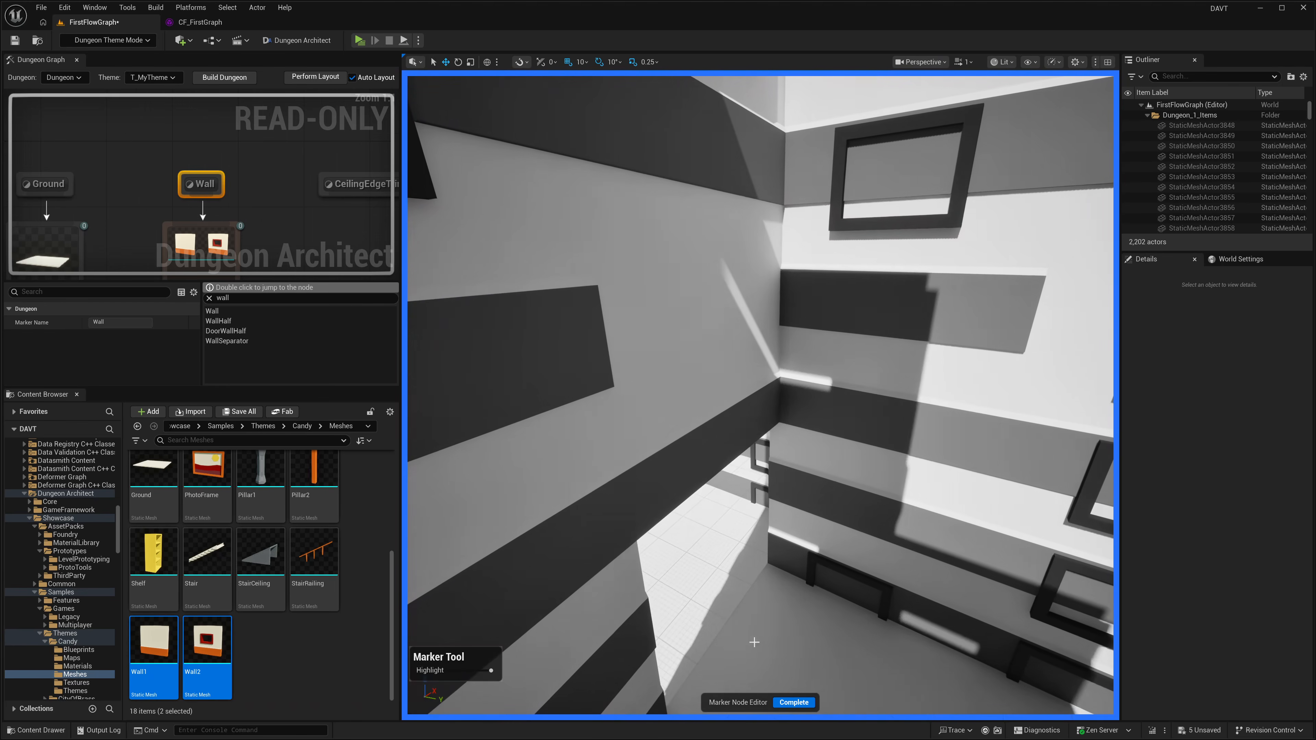
pyautogui.moveTo(732, 537); pyautogui.dragTo(914, 549, button='right')
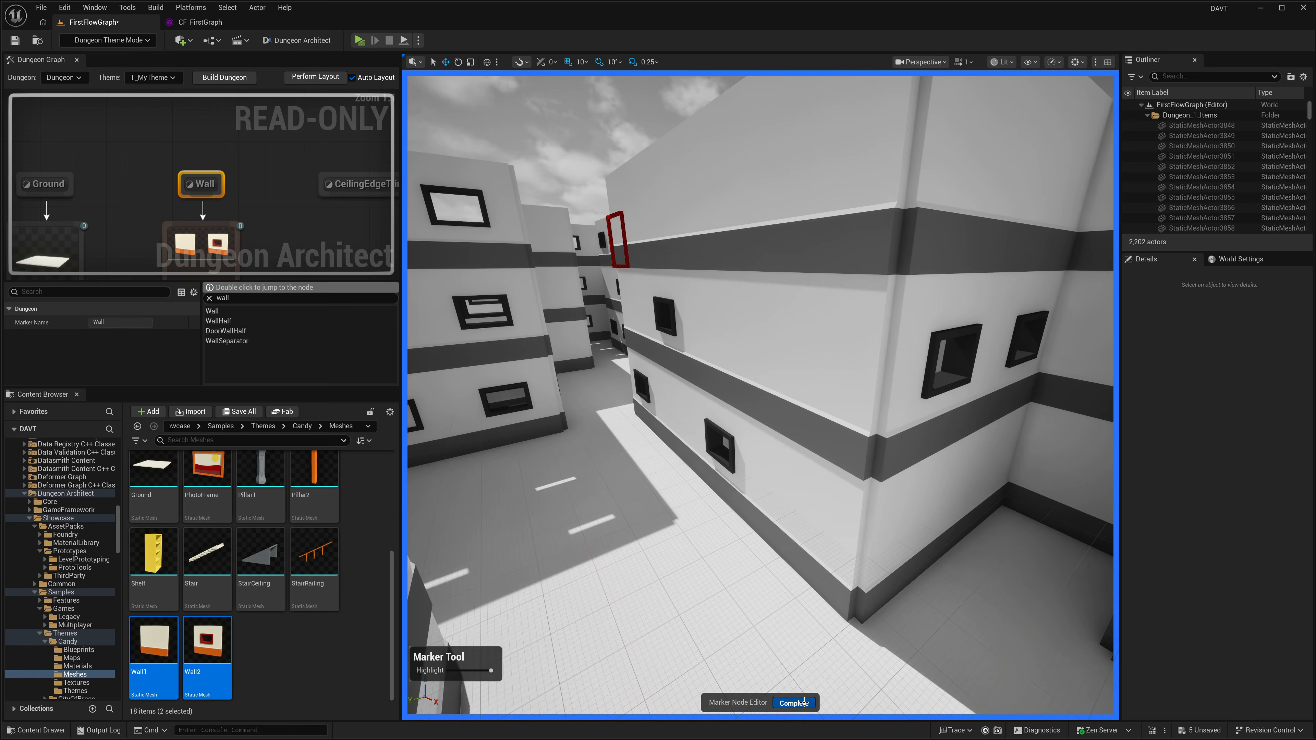
pyautogui.click(804, 703)
# Step: Edit the wall mesh node's transform, offset it -10 cm in Y, check the wall corners and complete the edit
pyautogui.click(808, 497)
pyautogui.moveTo(808, 497); pyautogui.dragTo(627, 495, button='right')
pyautogui.click(580, 534)
pyautogui.moveTo(674, 534); pyautogui.dragTo(648, 534, button='right')
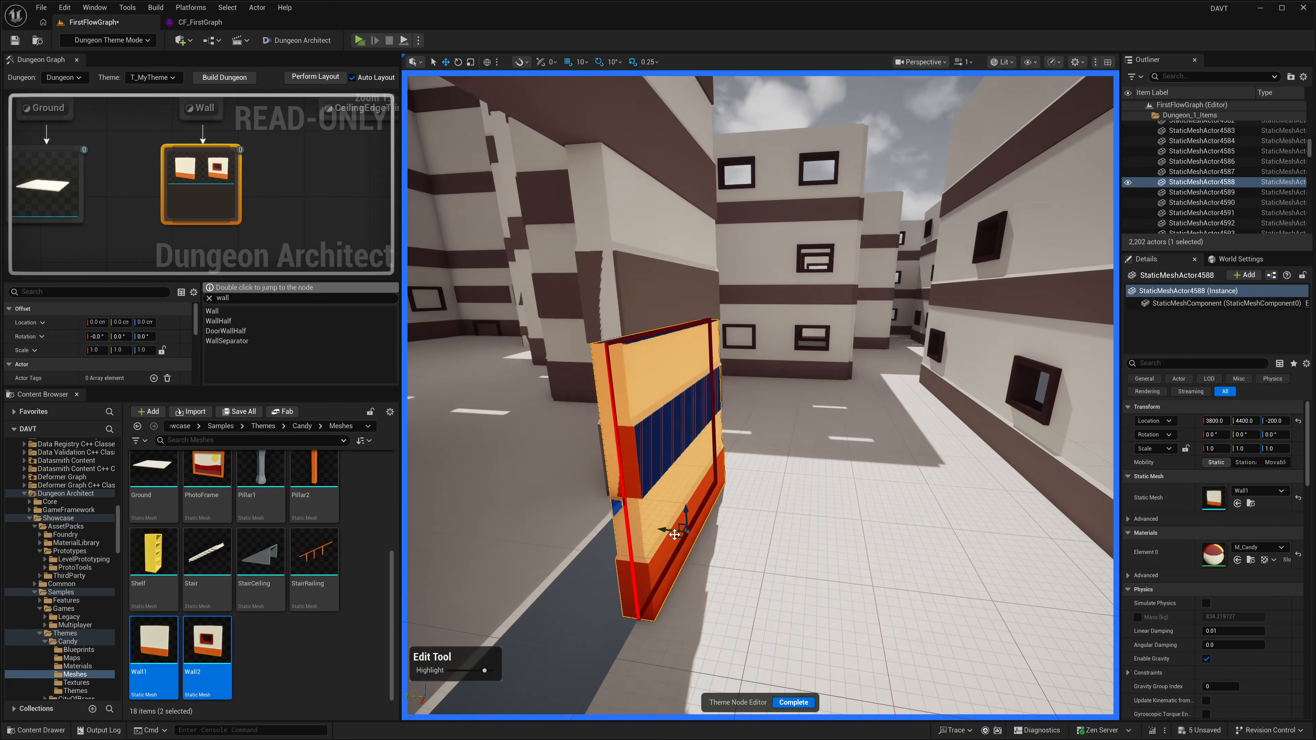
pyautogui.moveTo(668, 531); pyautogui.dragTo(674, 531)
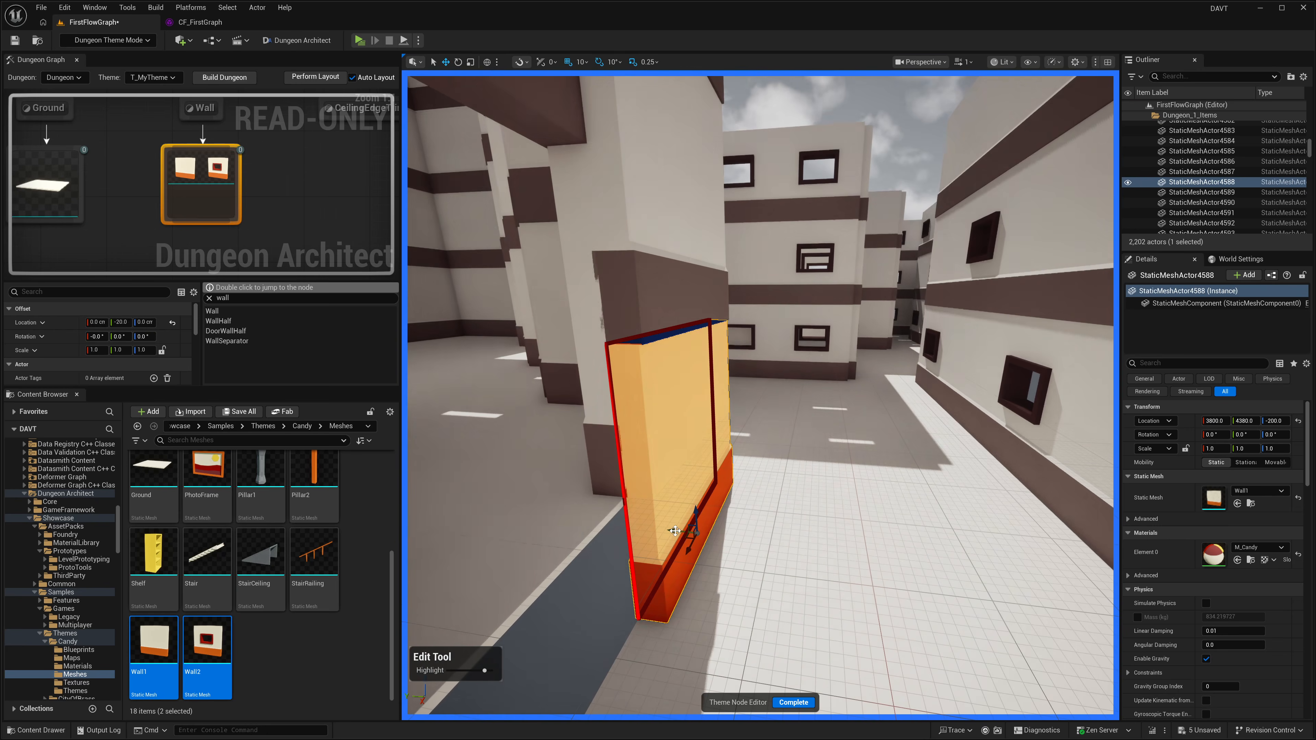
pyautogui.moveTo(744, 508); pyautogui.dragTo(773, 515, button='right')
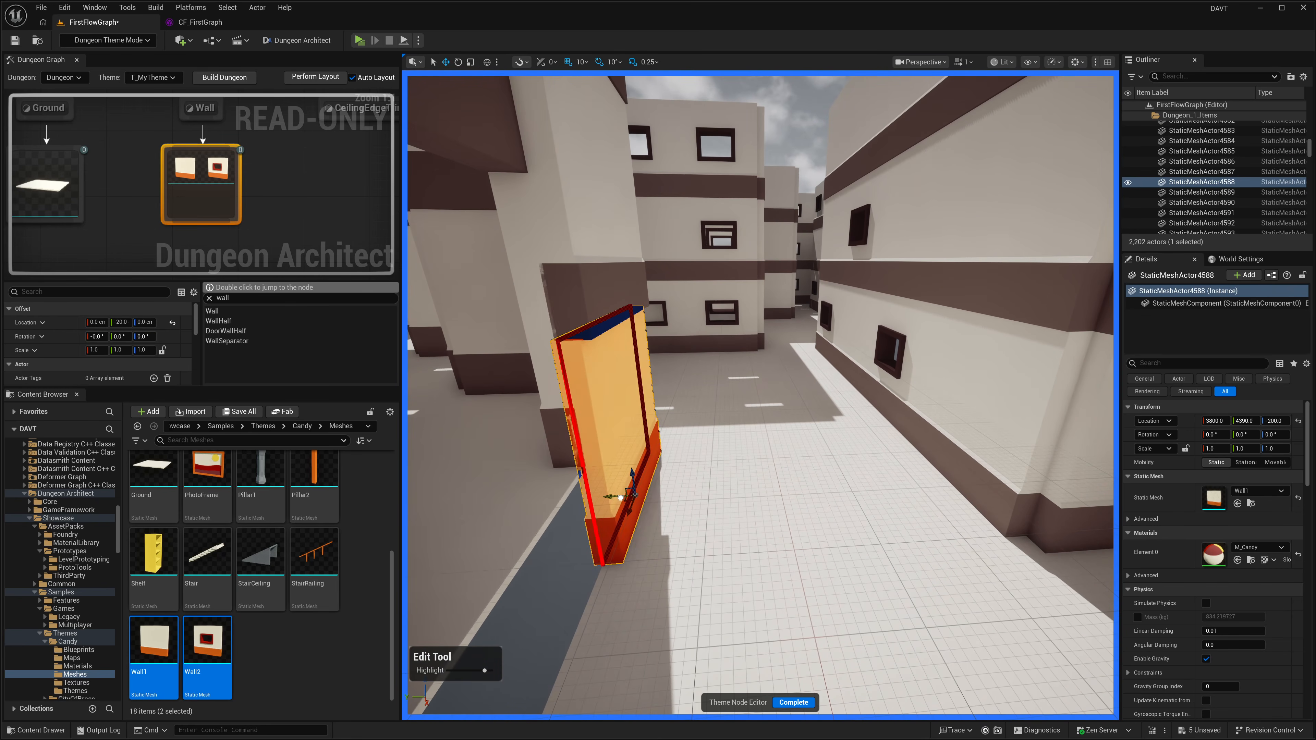
pyautogui.moveTo(621, 498); pyautogui.dragTo(619, 498)
pyautogui.press('a')
pyautogui.moveTo(626, 500)
pyautogui.mouseDown(button='right')
pyautogui.moveTo(604, 492)
pyautogui.moveTo(669, 504)
pyautogui.moveTo(640, 509)
pyautogui.mouseUp(button='right')
pyautogui.press('d')
pyautogui.press('e')
pyautogui.press('a')
pyautogui.press('w')
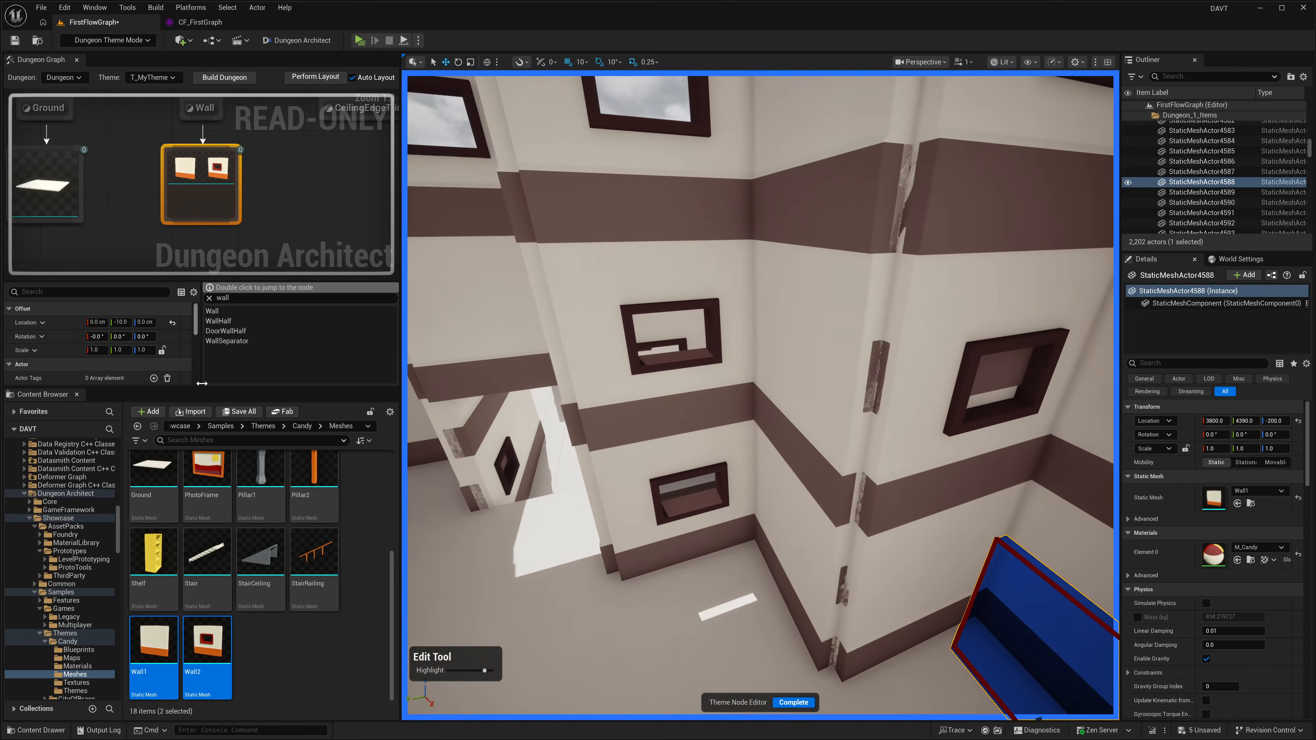
pyautogui.click(806, 702)
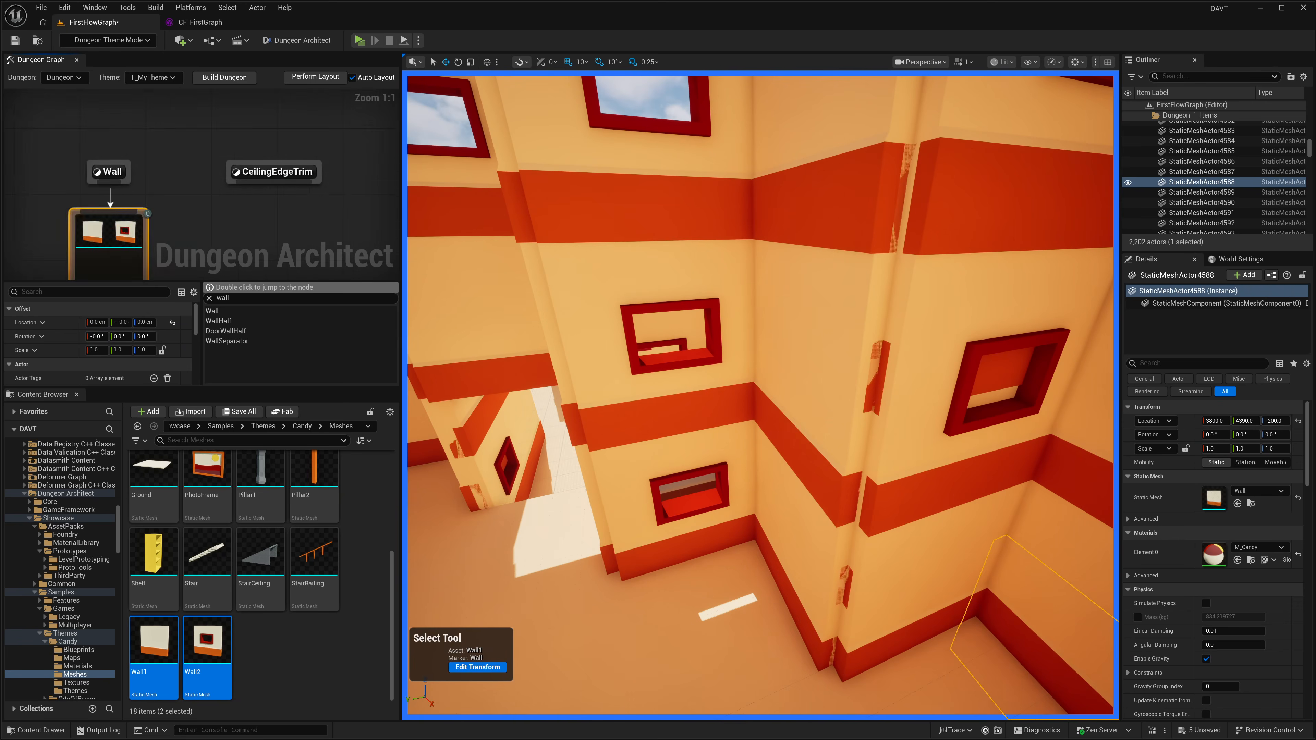
# Step: Open the WallSeparator marker for editing and attach the Candy Pillar2 mesh to it
pyautogui.scroll(-2, 207, 216)
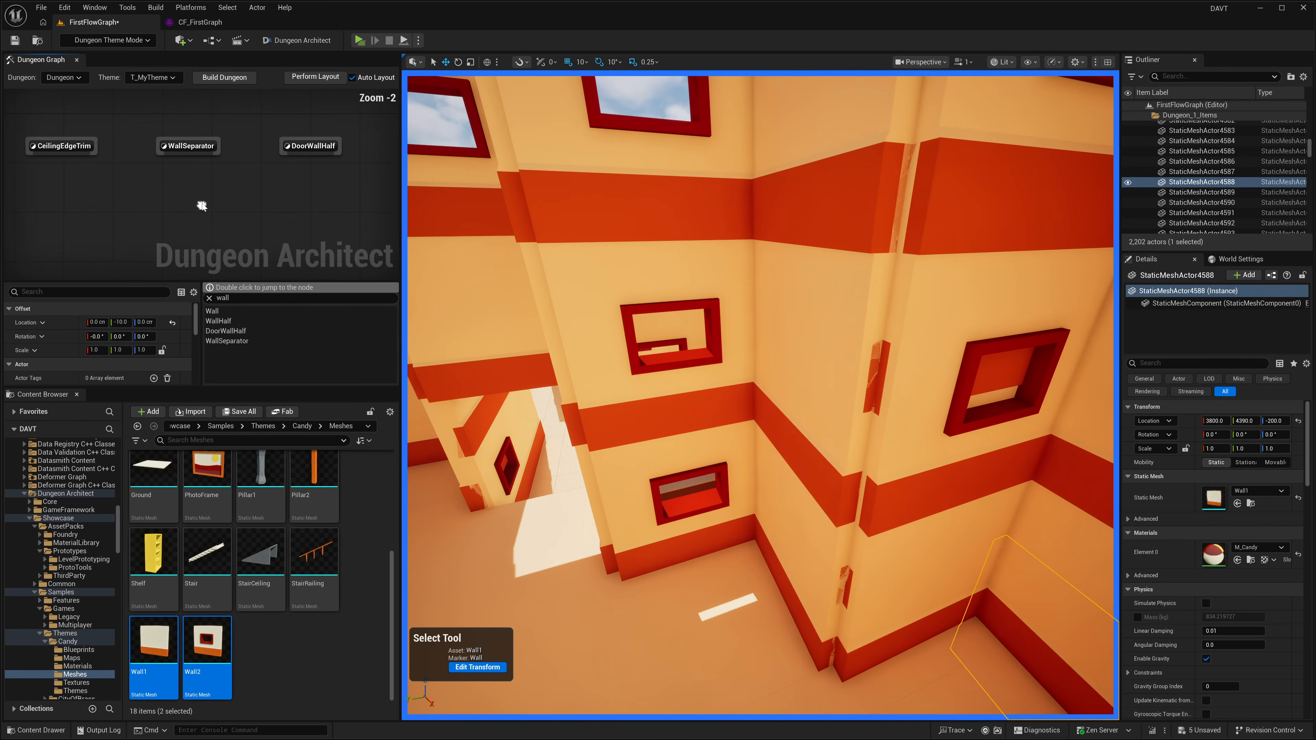
pyautogui.click(187, 147)
pyautogui.click(308, 484)
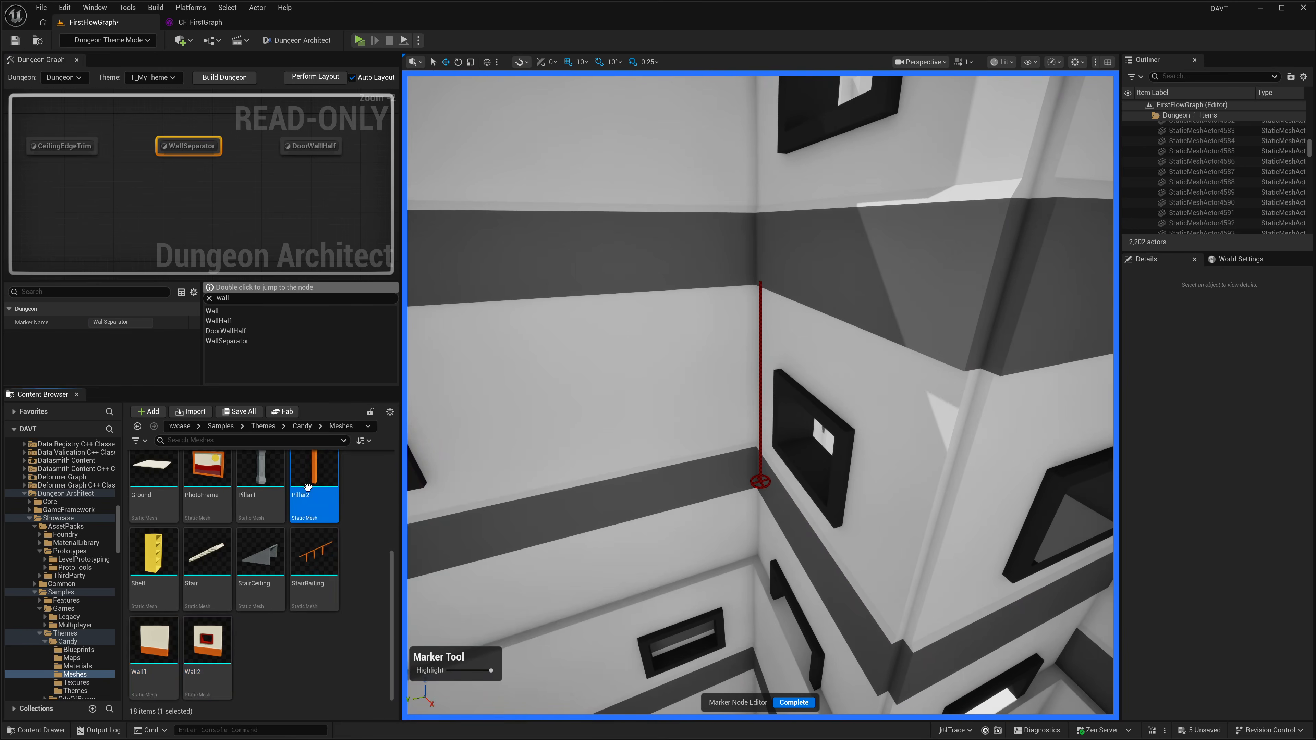
pyautogui.moveTo(307, 488); pyautogui.dragTo(786, 403)
# Step: Scale the WallSeparator pillar's offset to 1.2 in X, 1.2 in Y and 1.1 in Z
pyautogui.moveTo(767, 476); pyautogui.dragTo(767, 478)
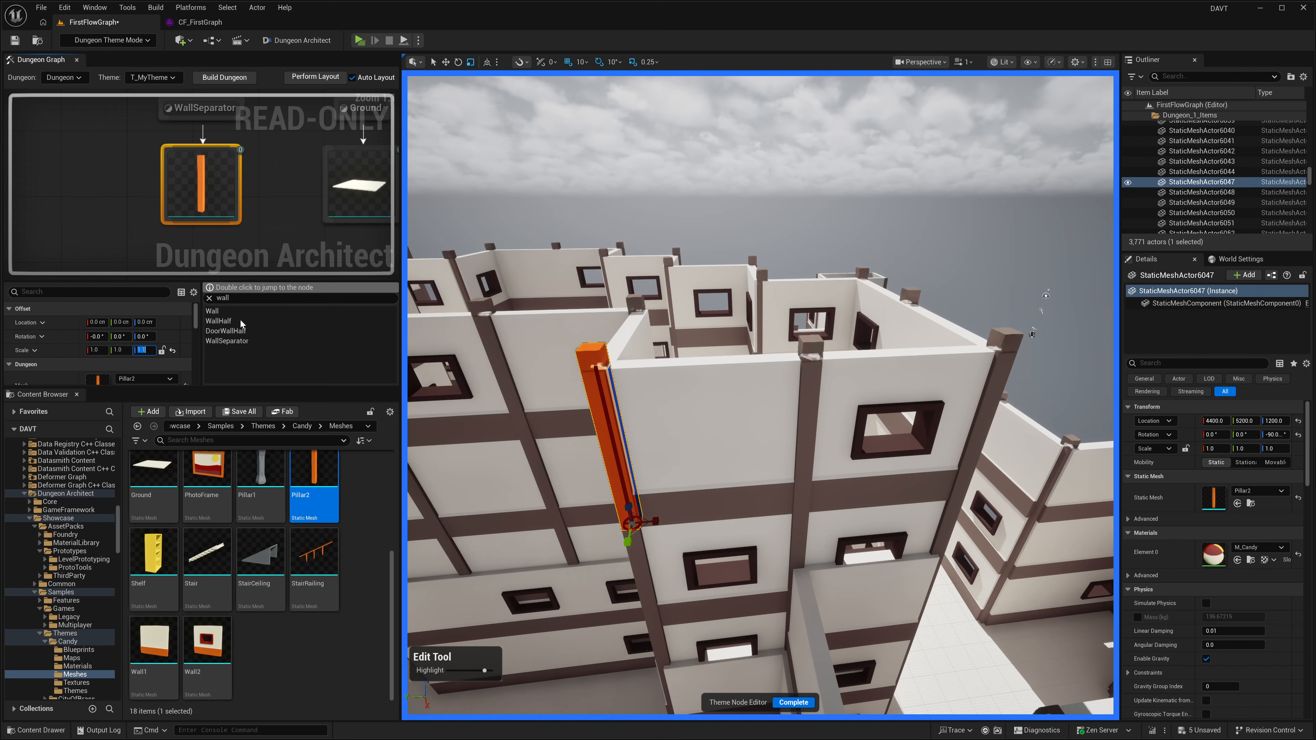
pyautogui.moveTo(462, 376); pyautogui.dragTo(551, 404, button='right')
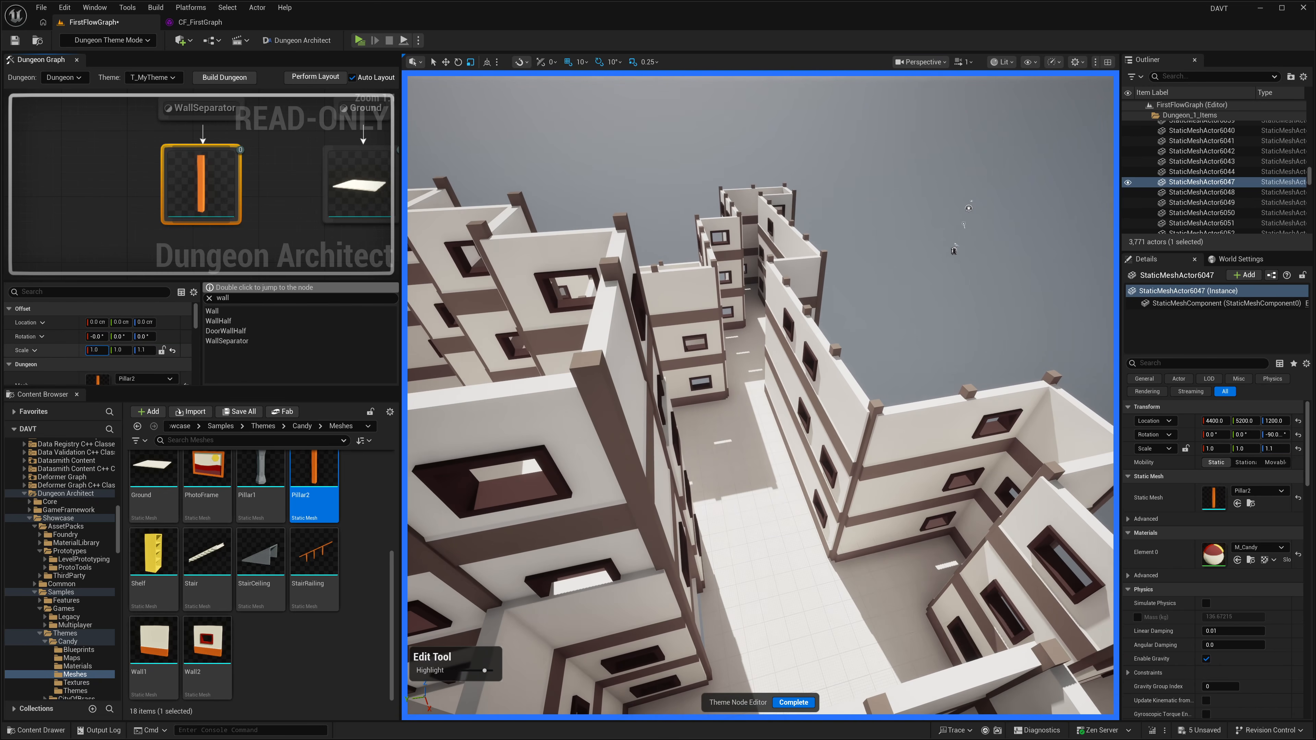
pyautogui.write('1.2')
pyautogui.press('Tab')
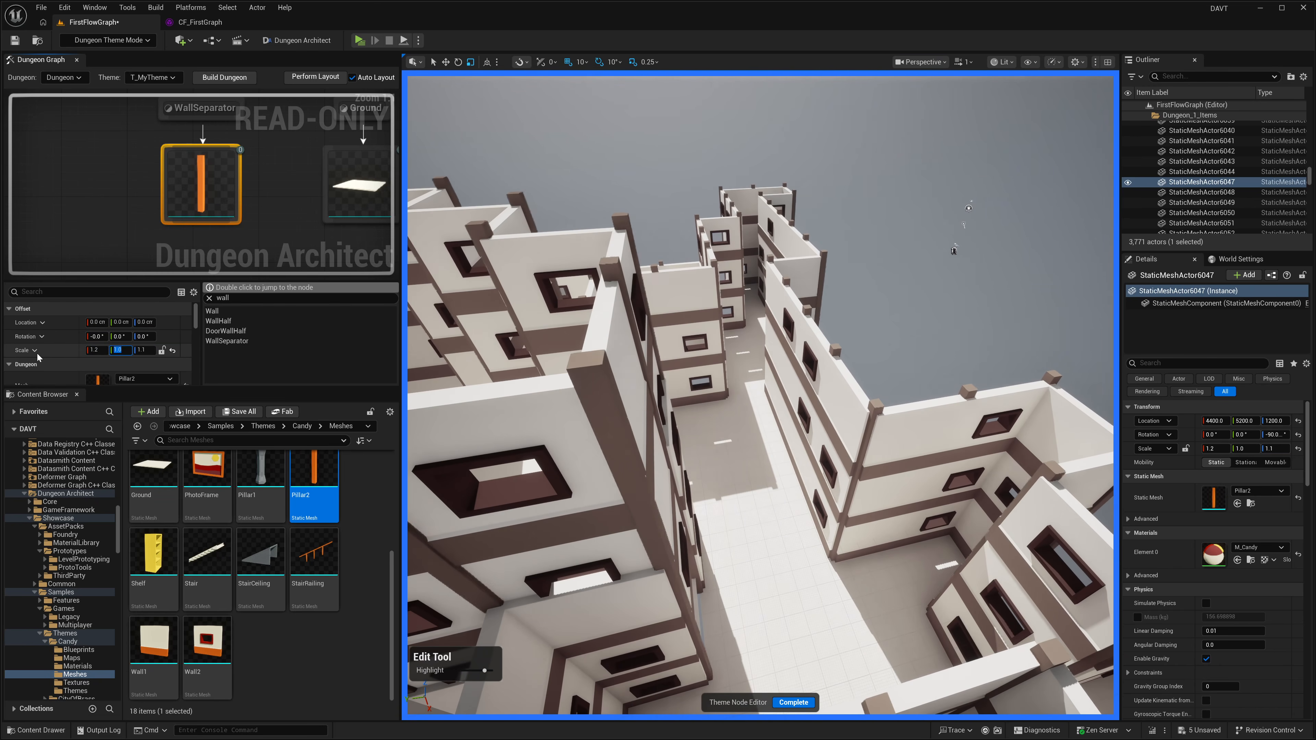
pyautogui.write('1.2')
pyautogui.press('Tab')
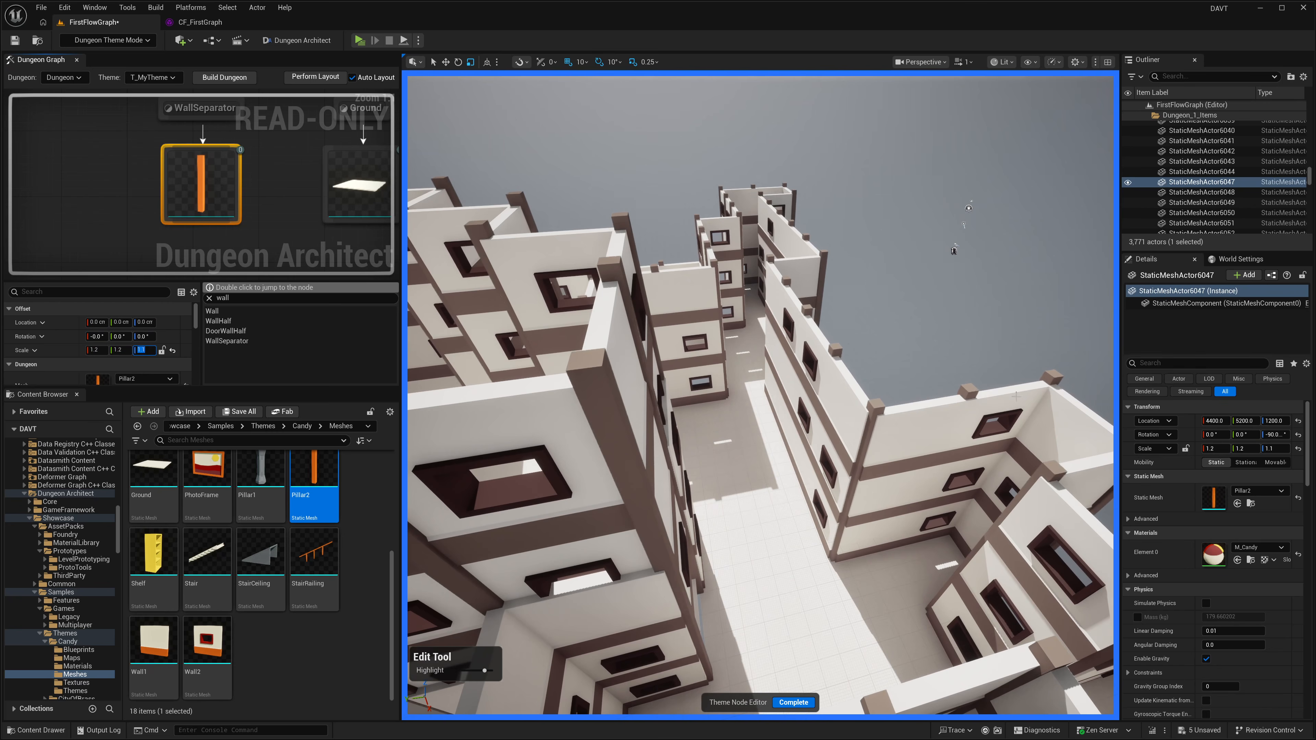
# Step: Offset the WallSeparator pillar -20 cm in Y, complete the edit and look over the themed dungeon
pyautogui.moveTo(1016, 397); pyautogui.dragTo(798, 449, button='right')
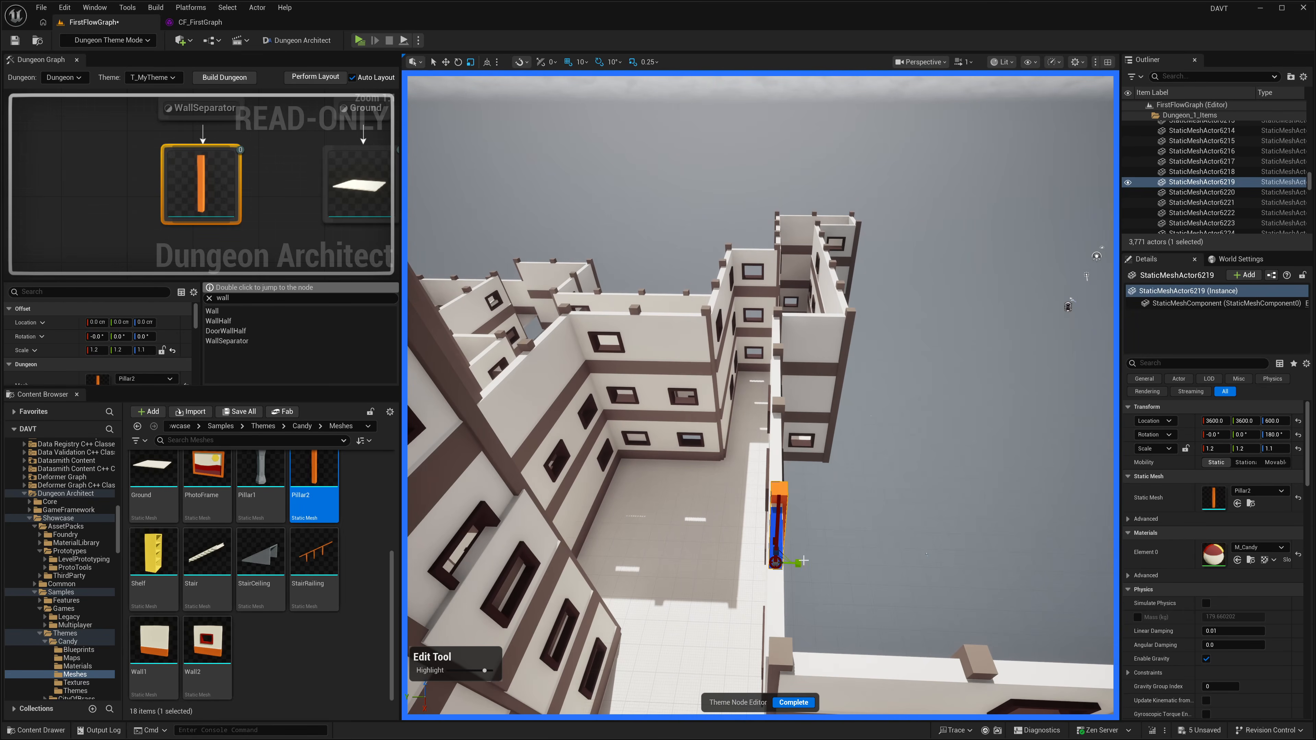
pyautogui.moveTo(803, 560); pyautogui.dragTo(850, 557, button='right')
pyautogui.press('w')
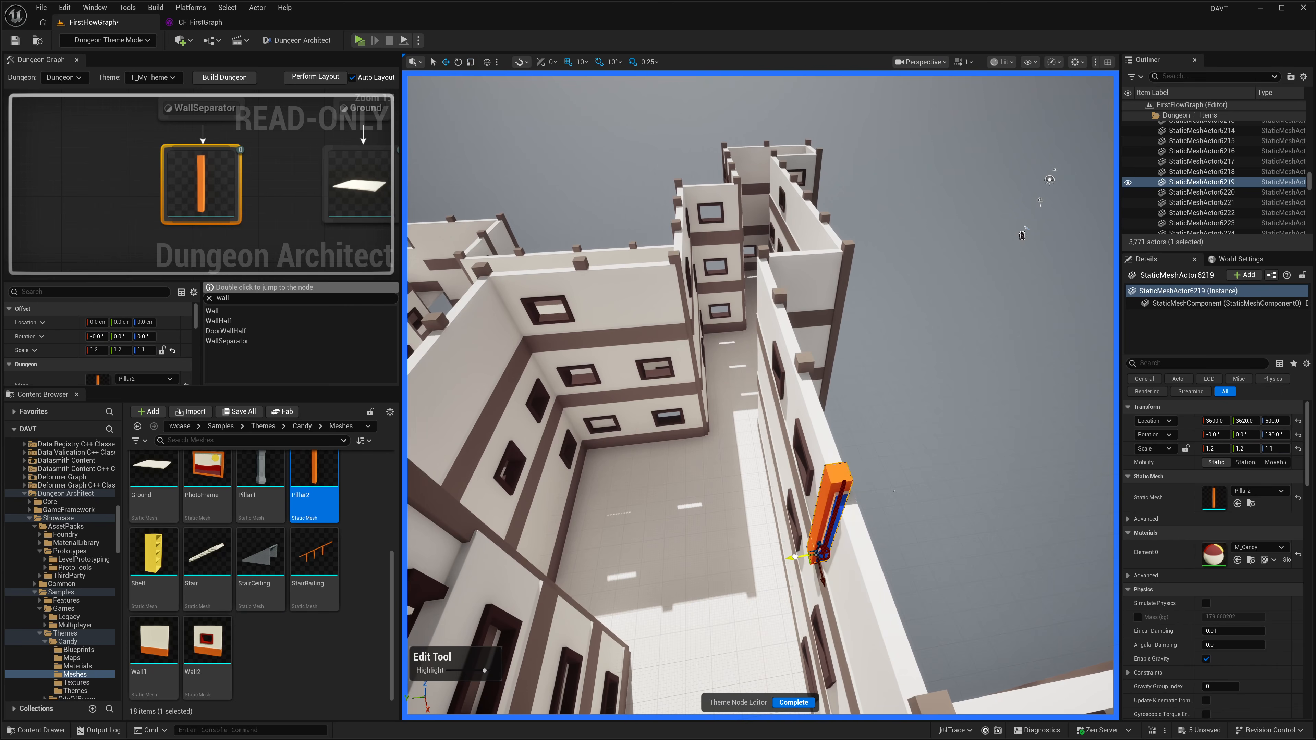
pyautogui.moveTo(782, 509); pyautogui.dragTo(653, 433, button='right')
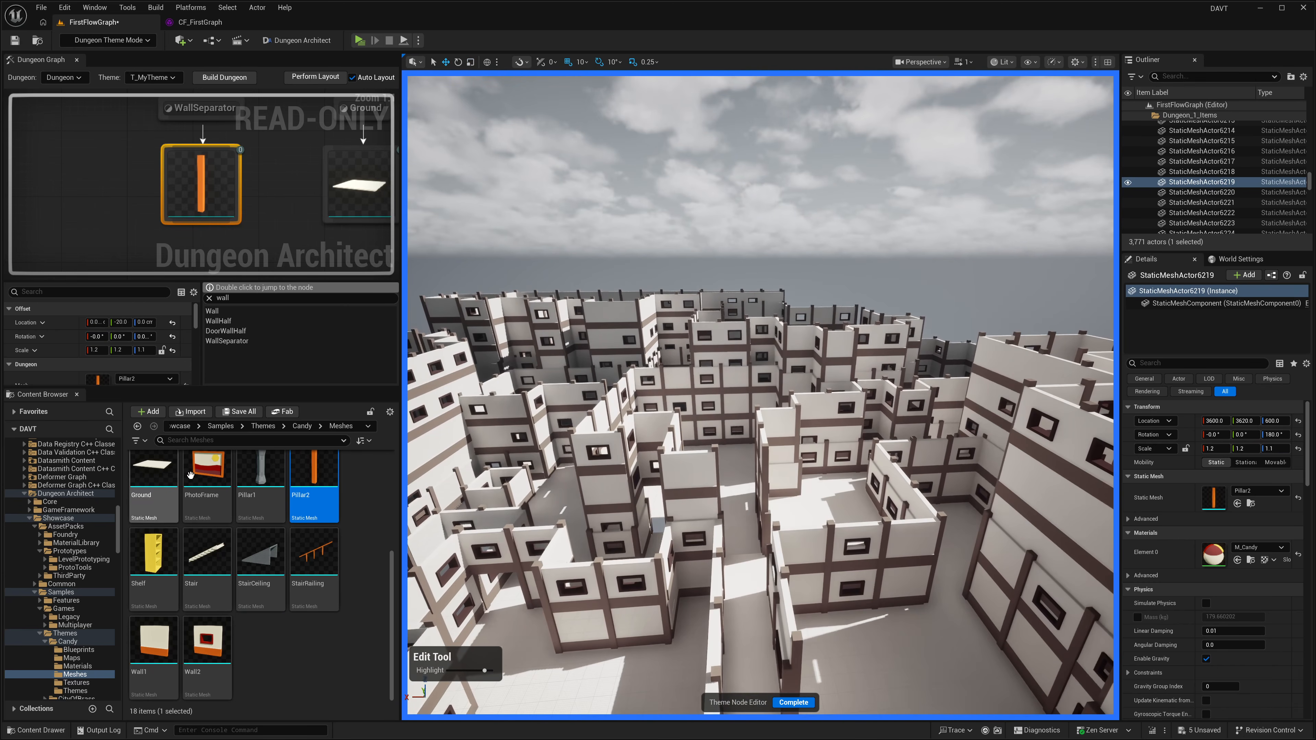
pyautogui.click(800, 703)
pyautogui.moveTo(809, 403); pyautogui.dragTo(783, 435, button='right')
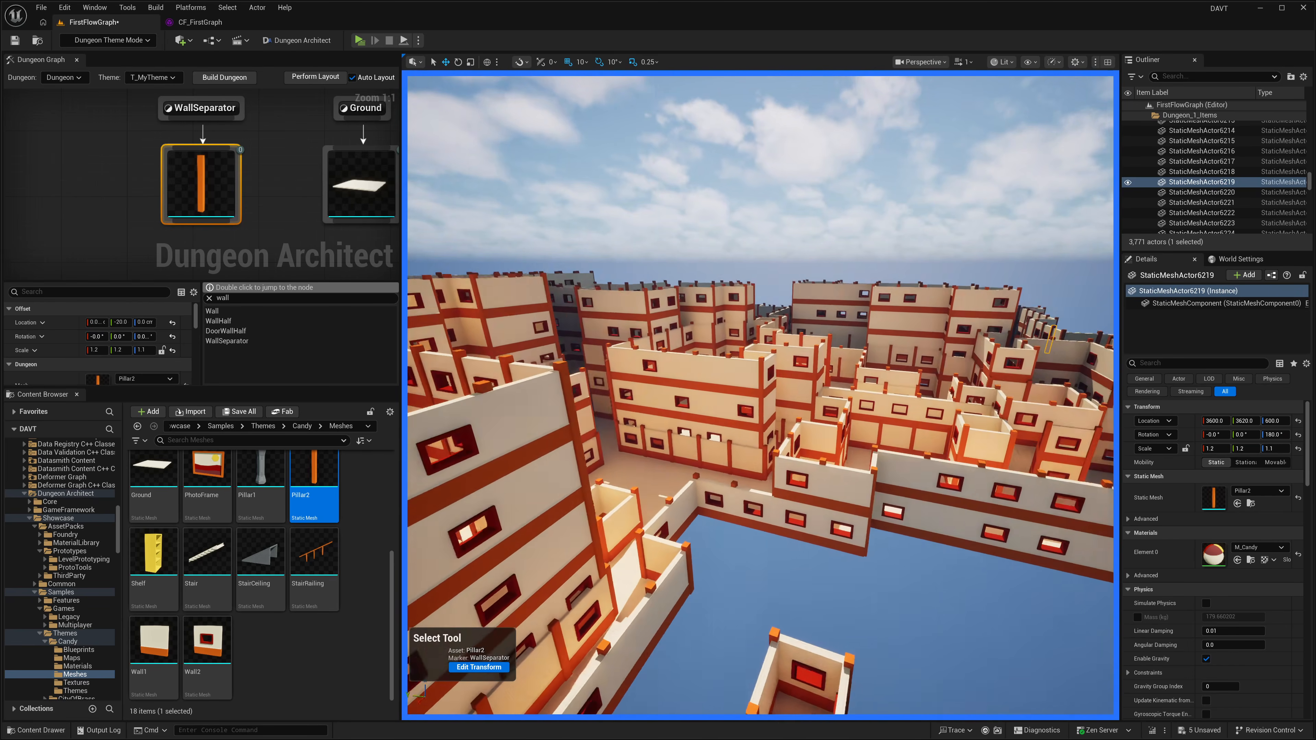
# Step: Select the Dungeon actor, save the FirstFlowGraph level and switch back to Selection mode
pyautogui.click(1219, 193)
pyautogui.press('Left')
pyautogui.press('Left')
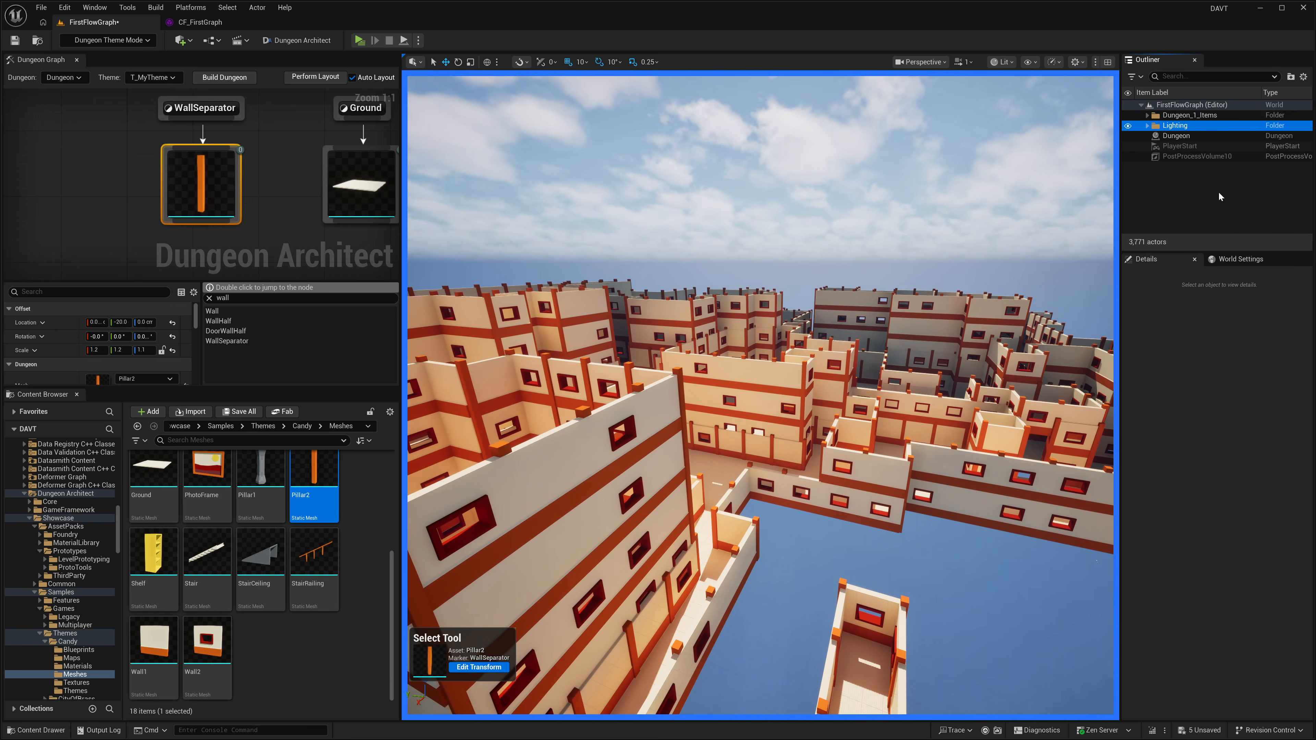
pyautogui.press('Down')
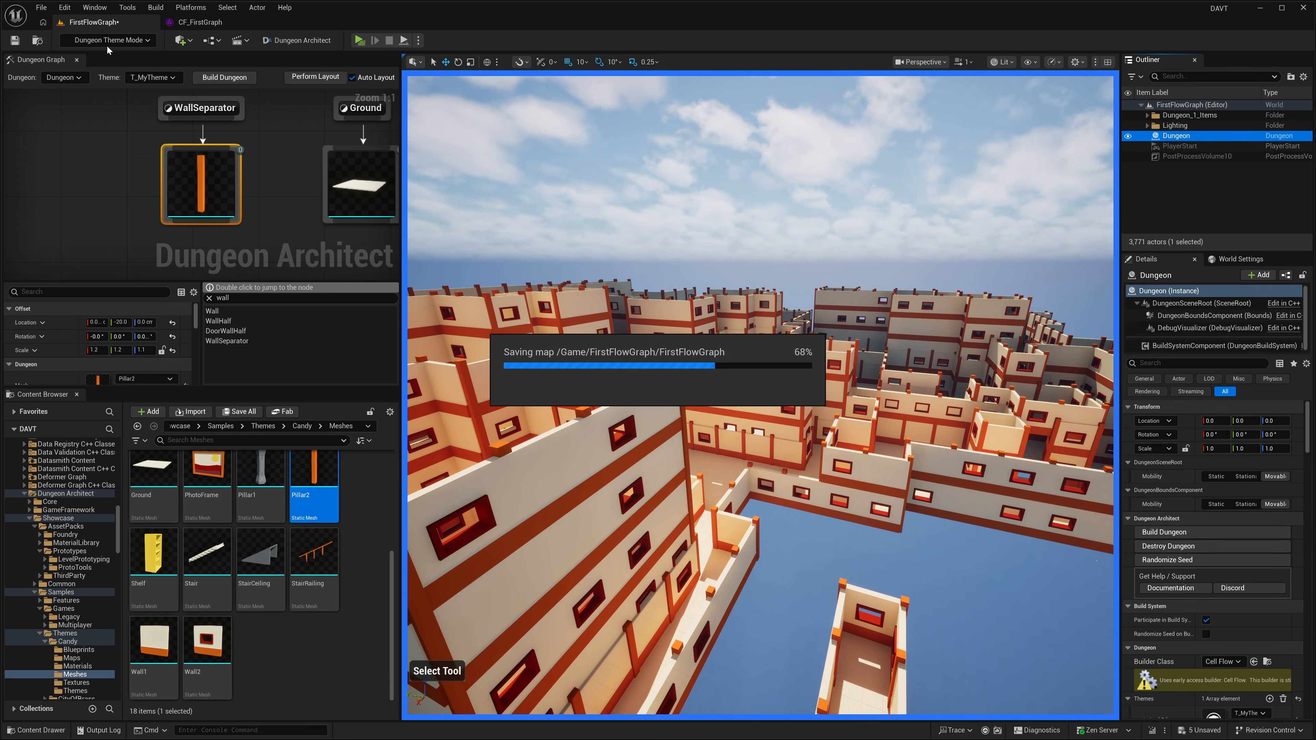
pyautogui.click(113, 41)
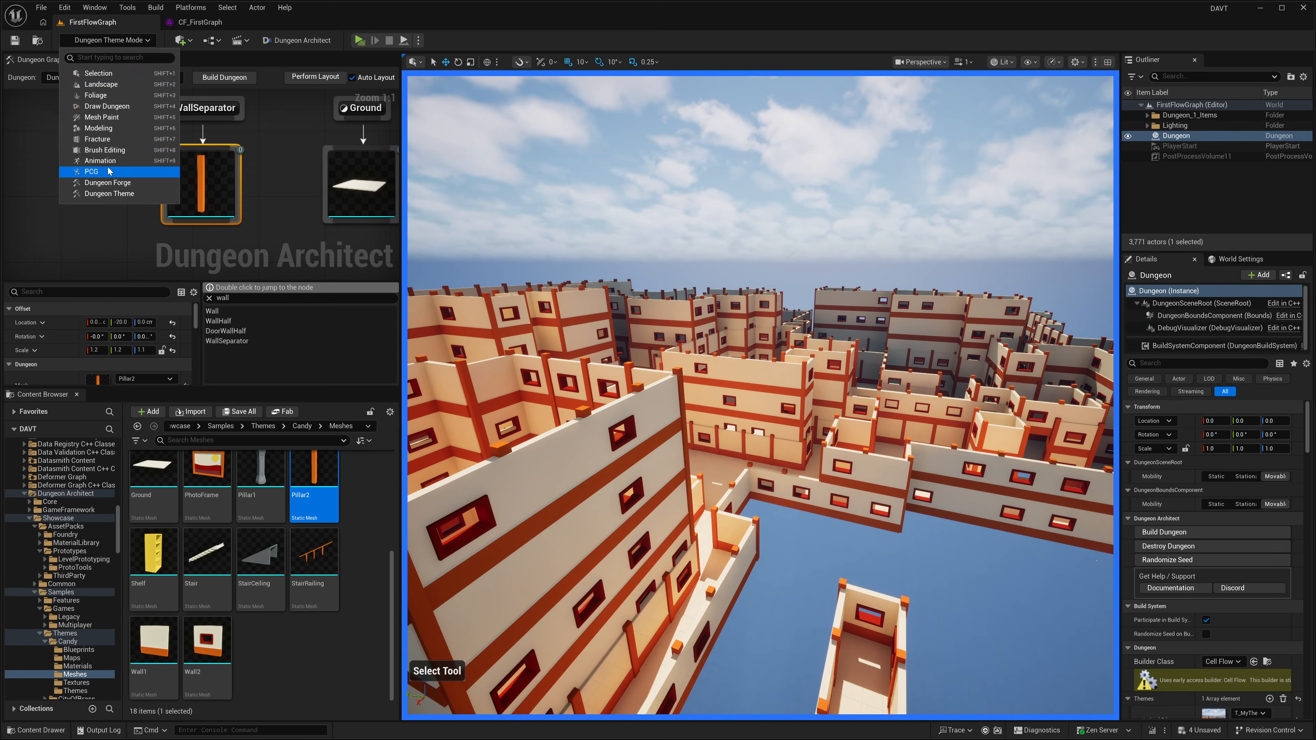
pyautogui.click(100, 74)
# Step: Randomize the dungeon's seed, rebuild it and survey the new layouts
pyautogui.click(1172, 532)
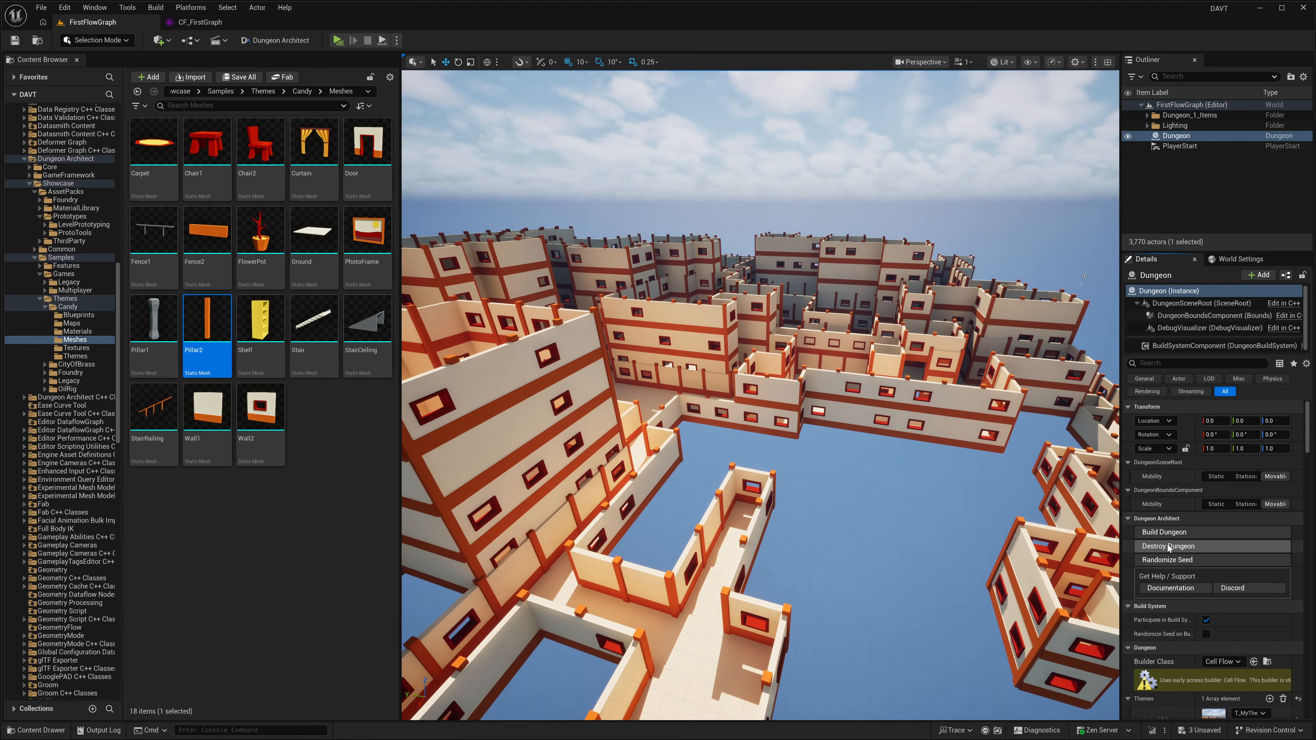
pyautogui.click(1166, 559)
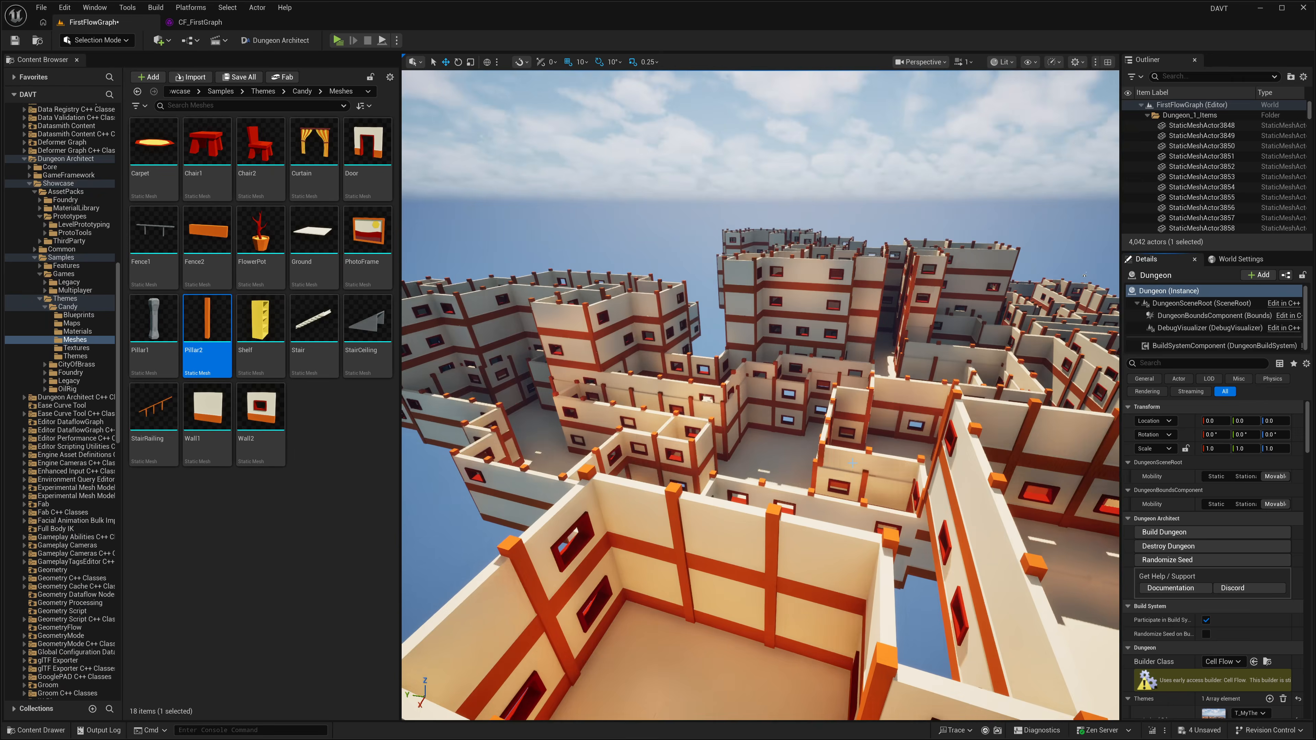
pyautogui.moveTo(1051, 516); pyautogui.dragTo(1051, 515, button='right')
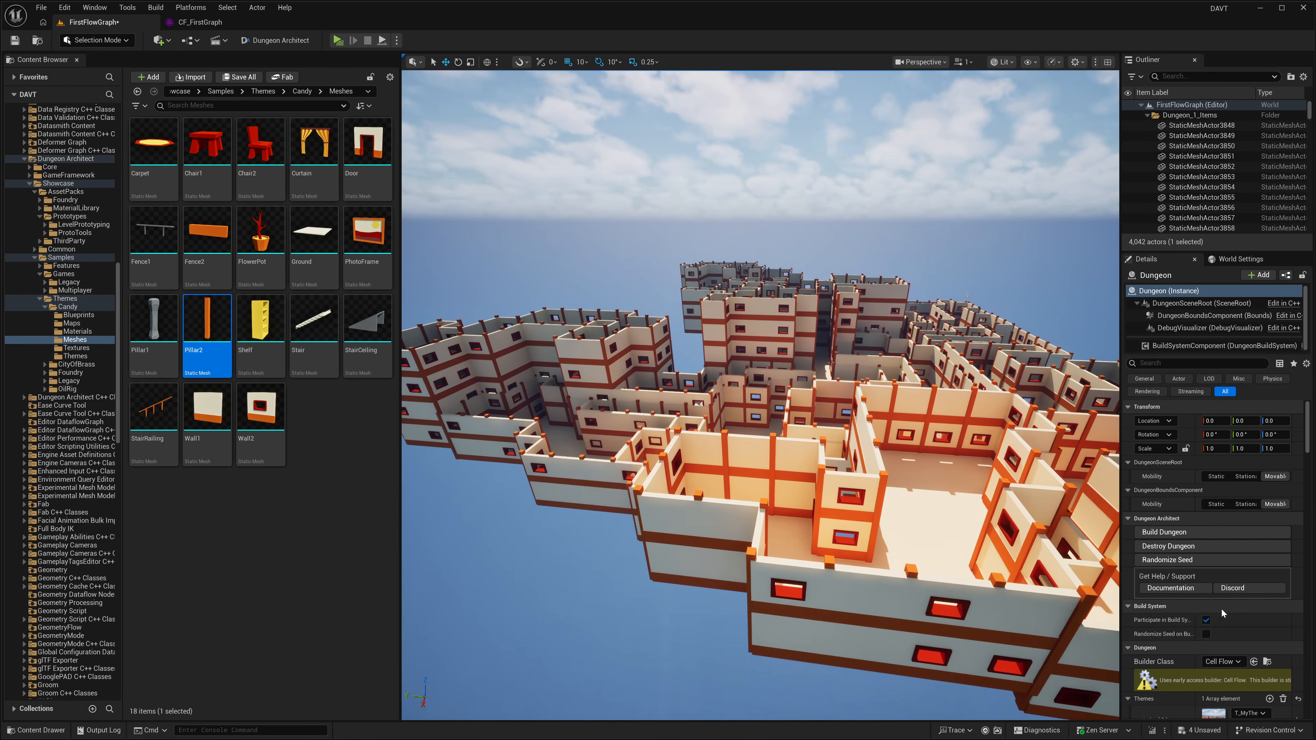
# Step: Replace T_MyTheme with the Foundry theme on the Dungeon actor, destroy the old dungeon and rebuild it
pyautogui.scroll(-3, 1245, 647)
pyautogui.click(1257, 620)
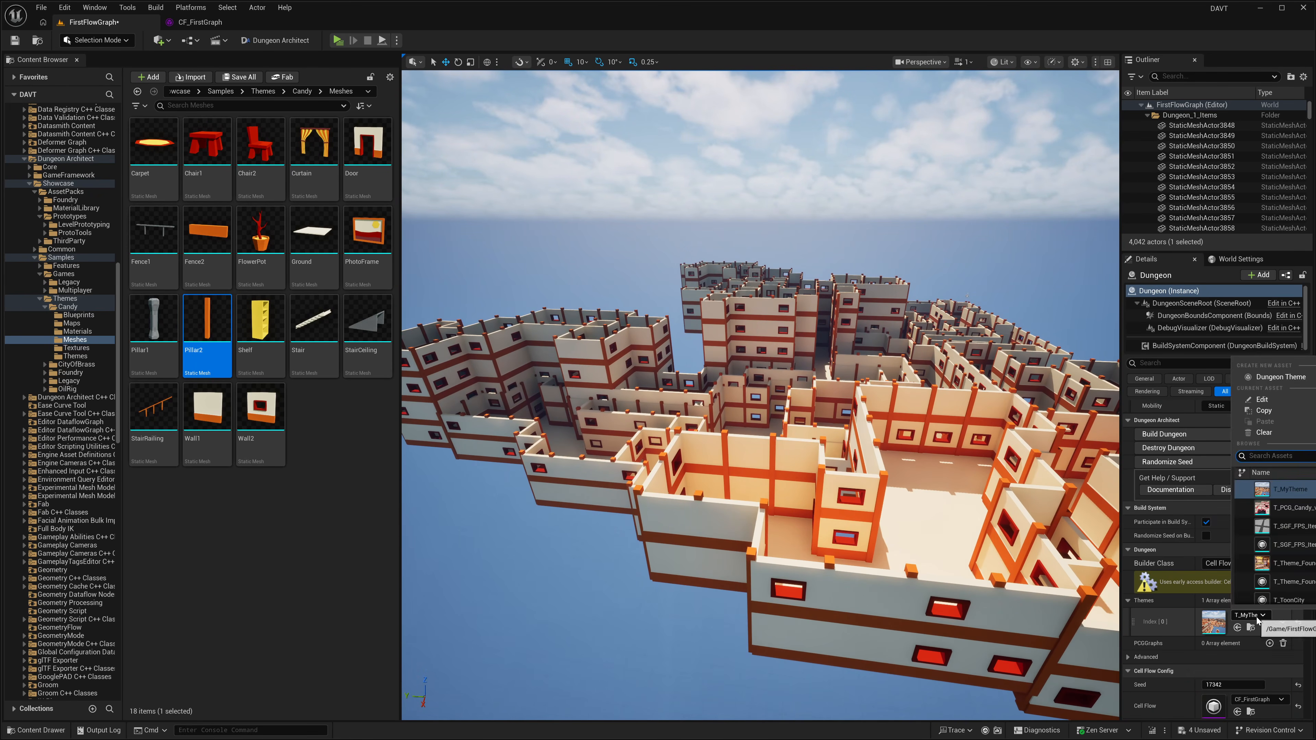
pyautogui.write('found')
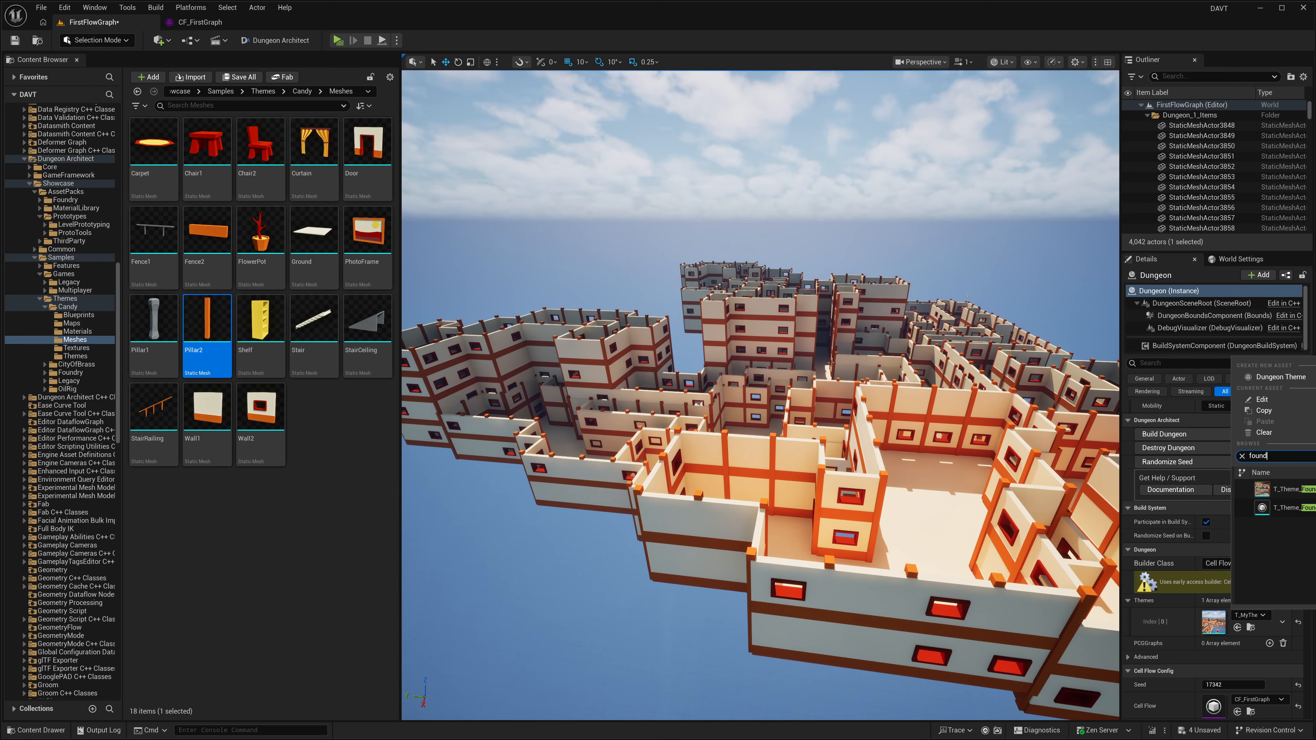
pyautogui.click(1280, 497)
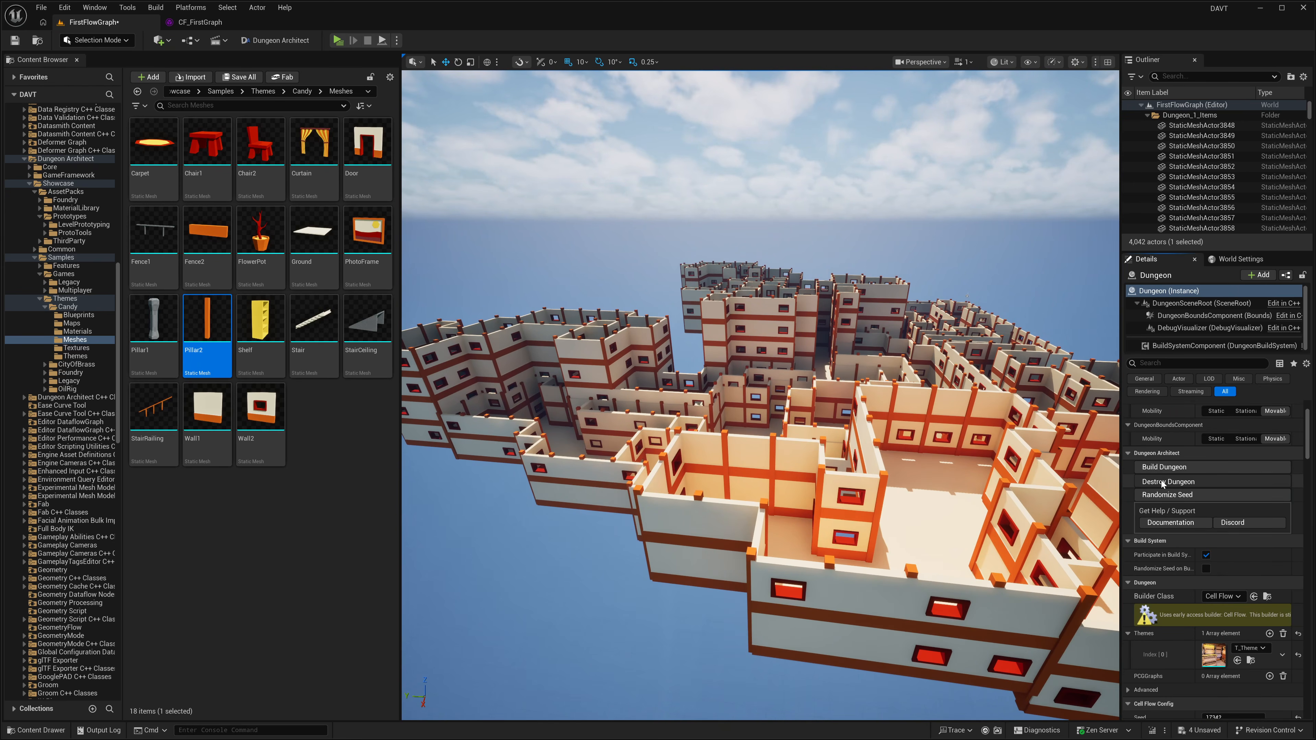
pyautogui.click(1162, 482)
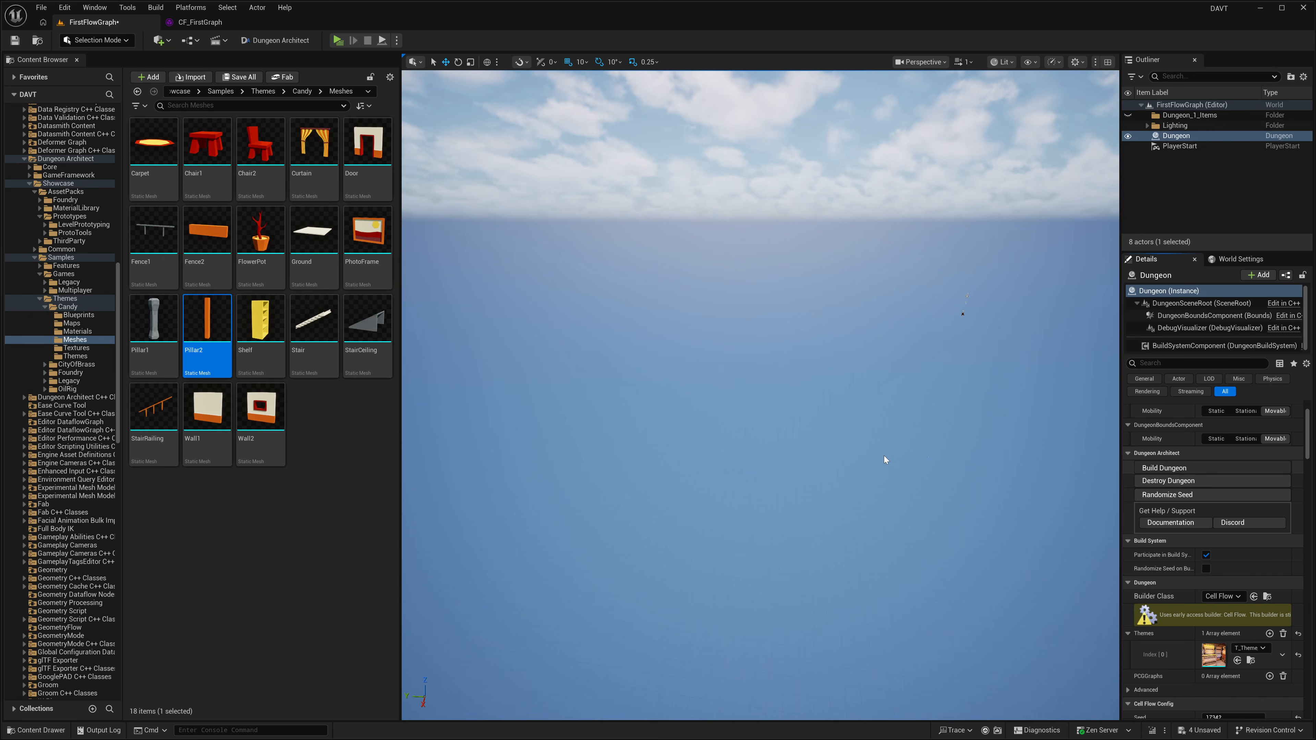
pyautogui.moveTo(884, 456); pyautogui.dragTo(984, 472, button='right')
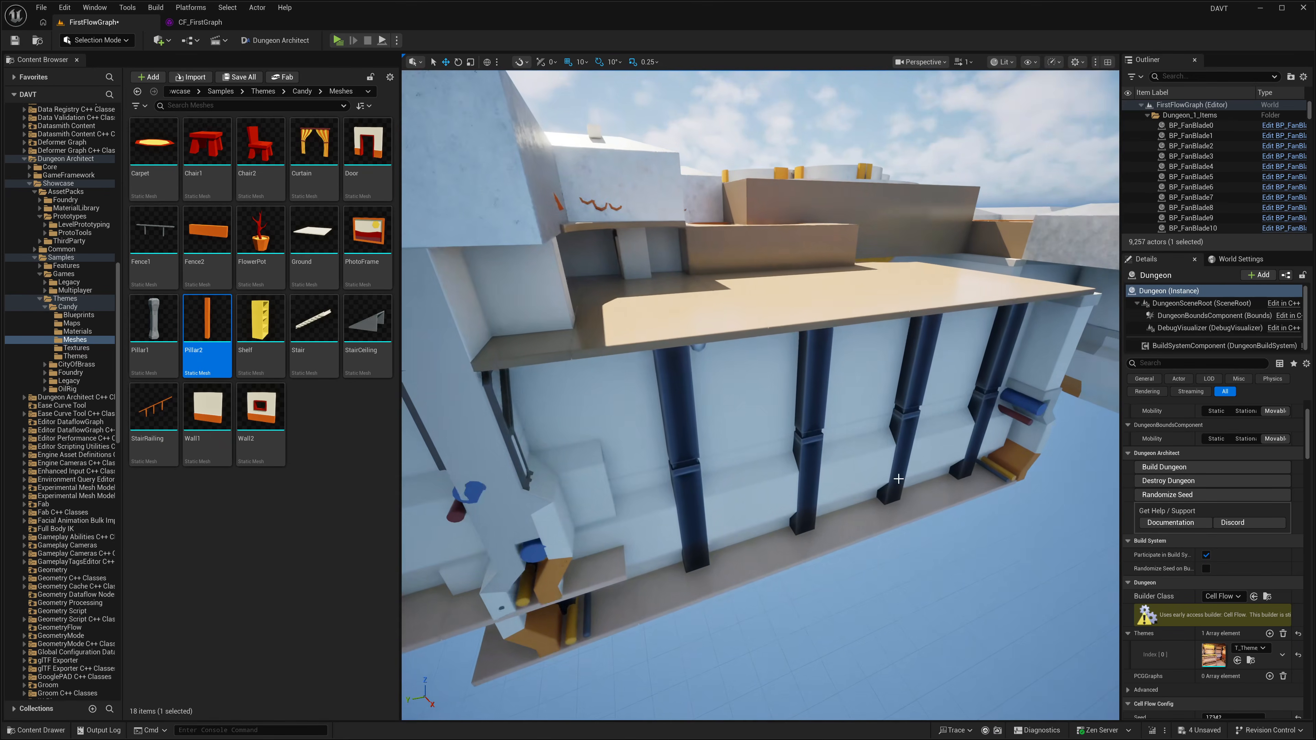
# Step: Select the Dungeon actor and set its Cell Flow grid size to 800 × 800 × 200
pyautogui.click(676, 395)
pyautogui.moveTo(676, 396); pyautogui.dragTo(668, 397, button='right')
pyautogui.scroll(-1, 676, 395)
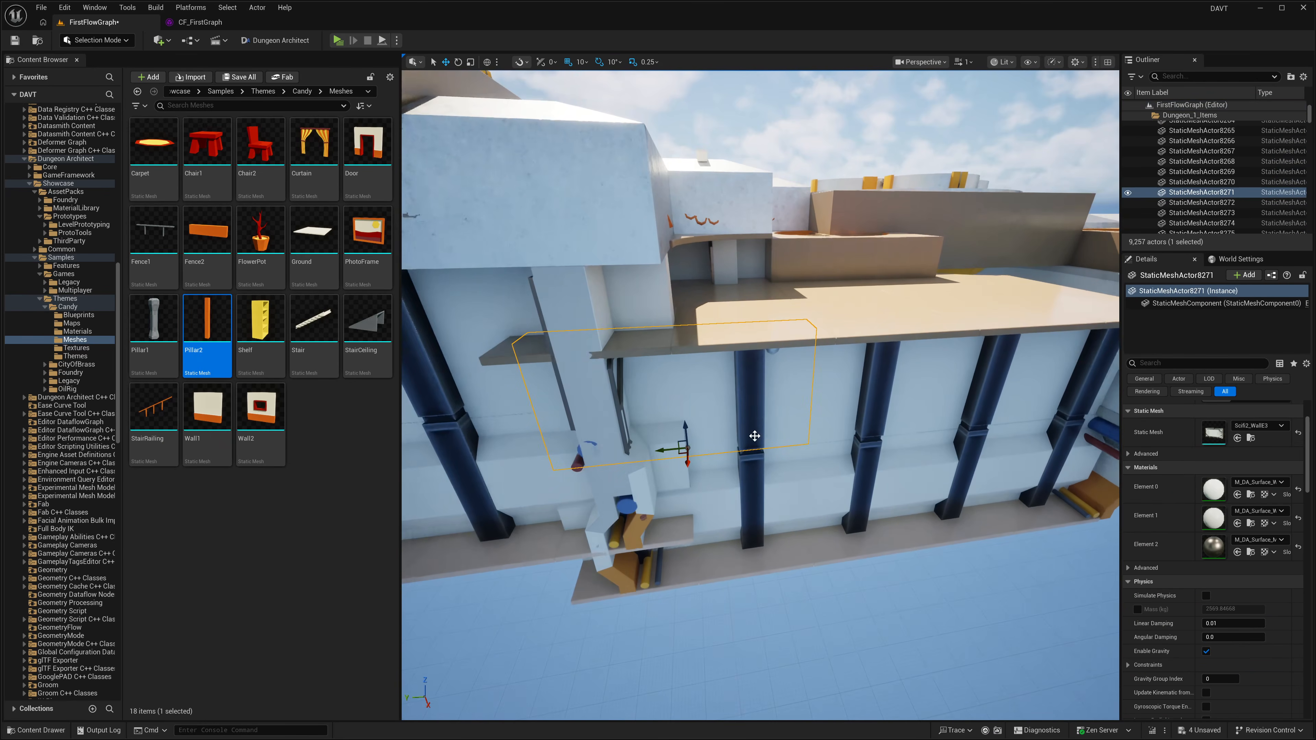
pyautogui.click(1147, 115)
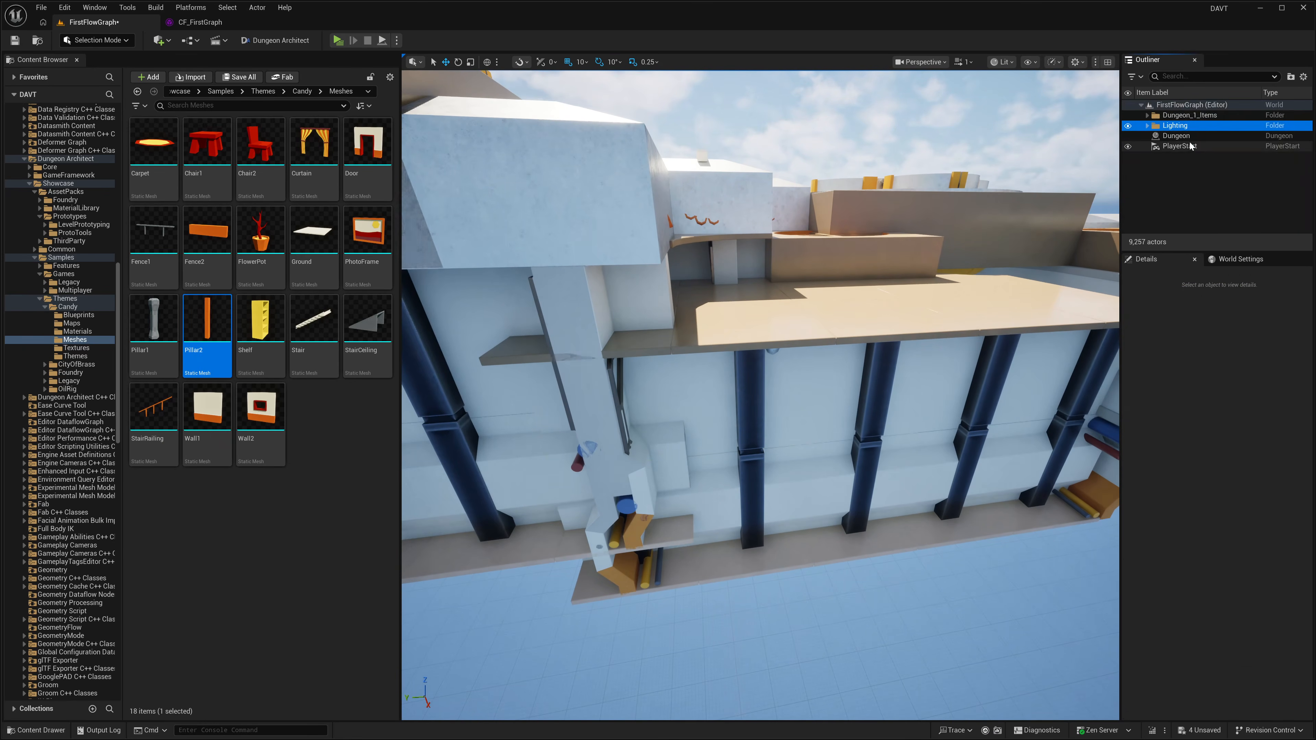
pyautogui.click(1184, 136)
pyautogui.scroll(-10, 1213, 579)
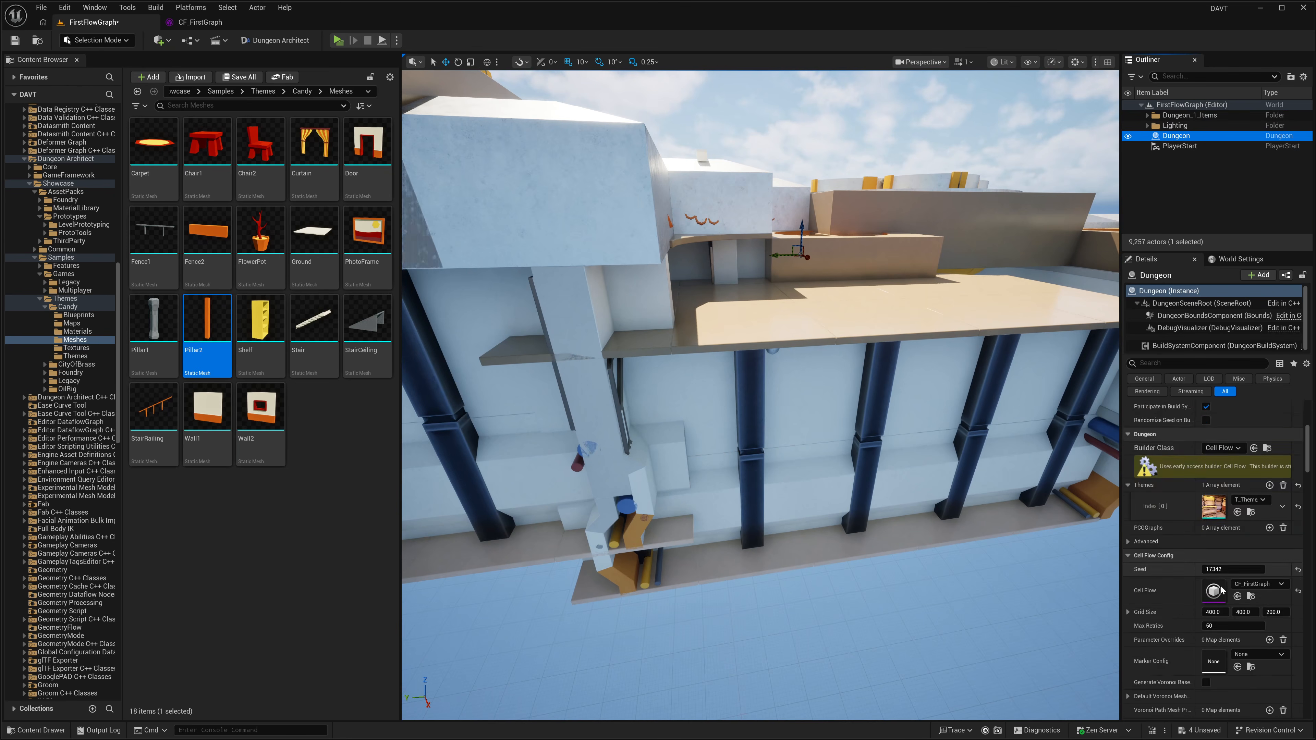
pyautogui.click(1212, 580)
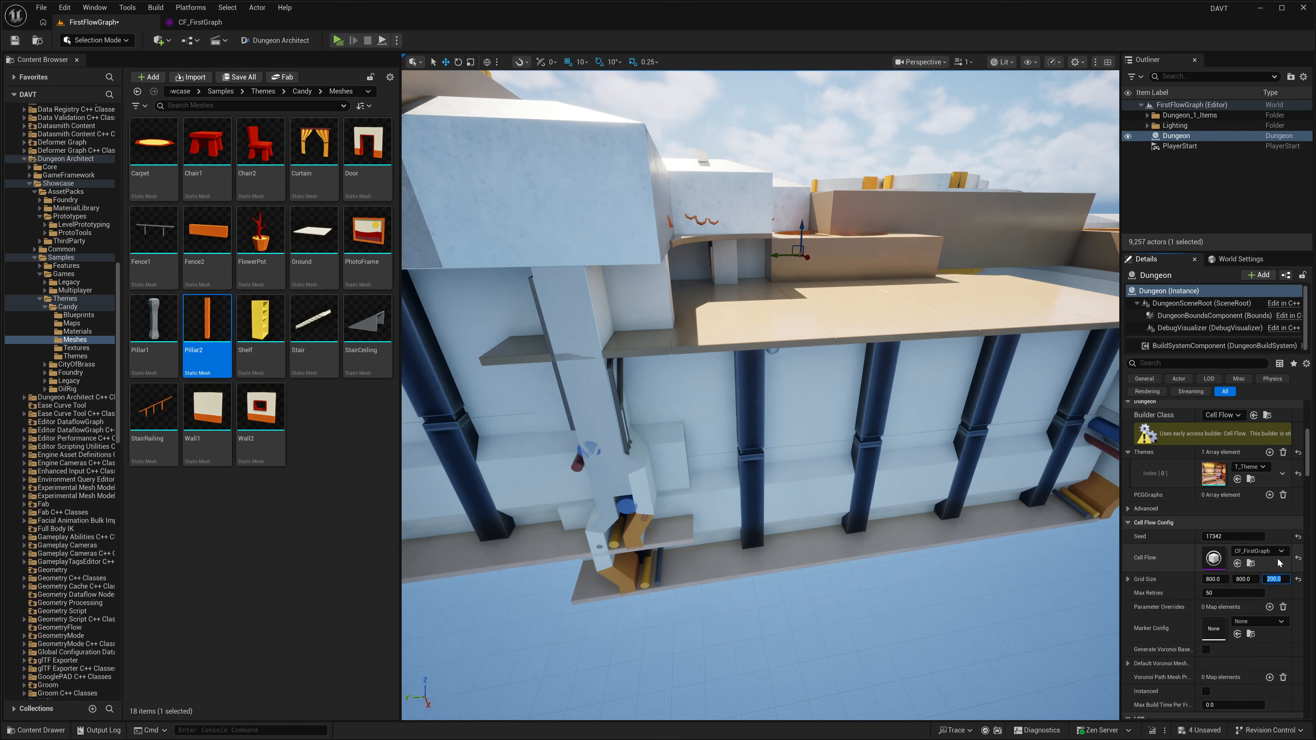
# Step: Destroy the existing dungeon and rebuild it with the new grid size
pyautogui.scroll(3, 1183, 464)
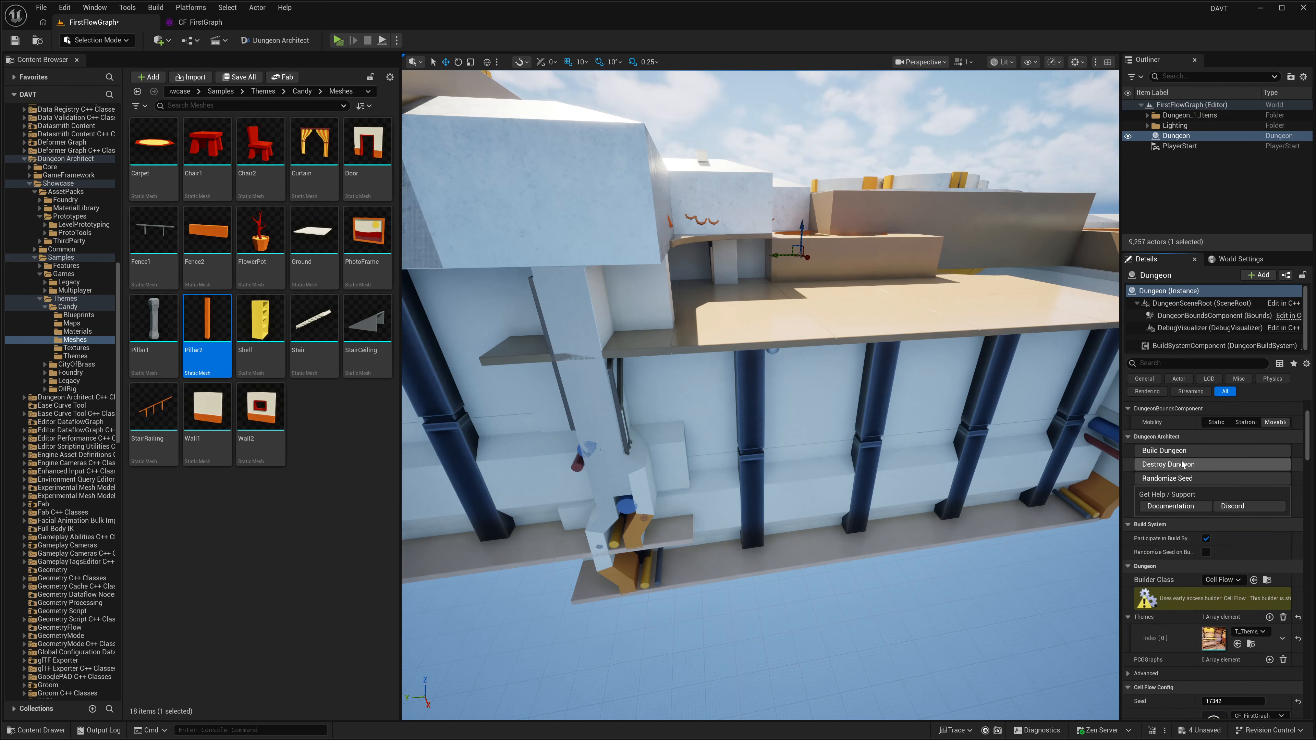
pyautogui.click(1161, 464)
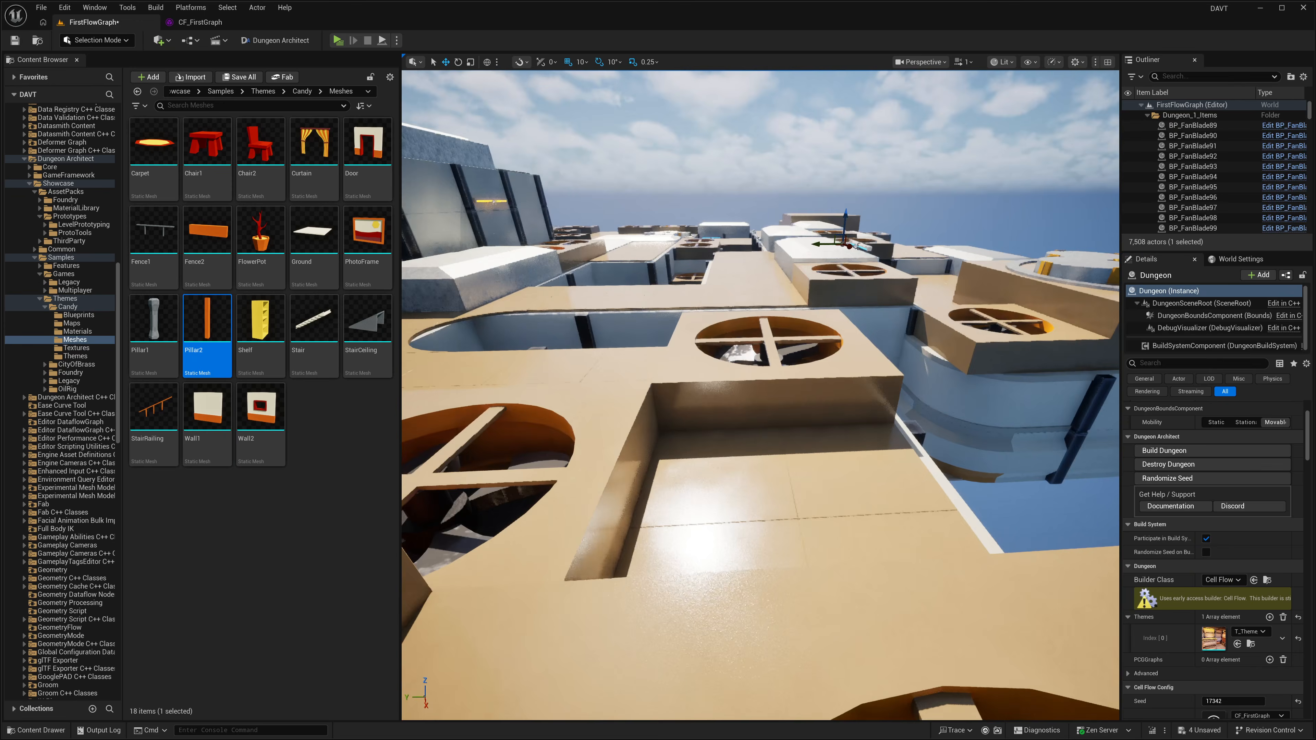
pyautogui.moveTo(944, 469); pyautogui.dragTo(942, 468, button='right')
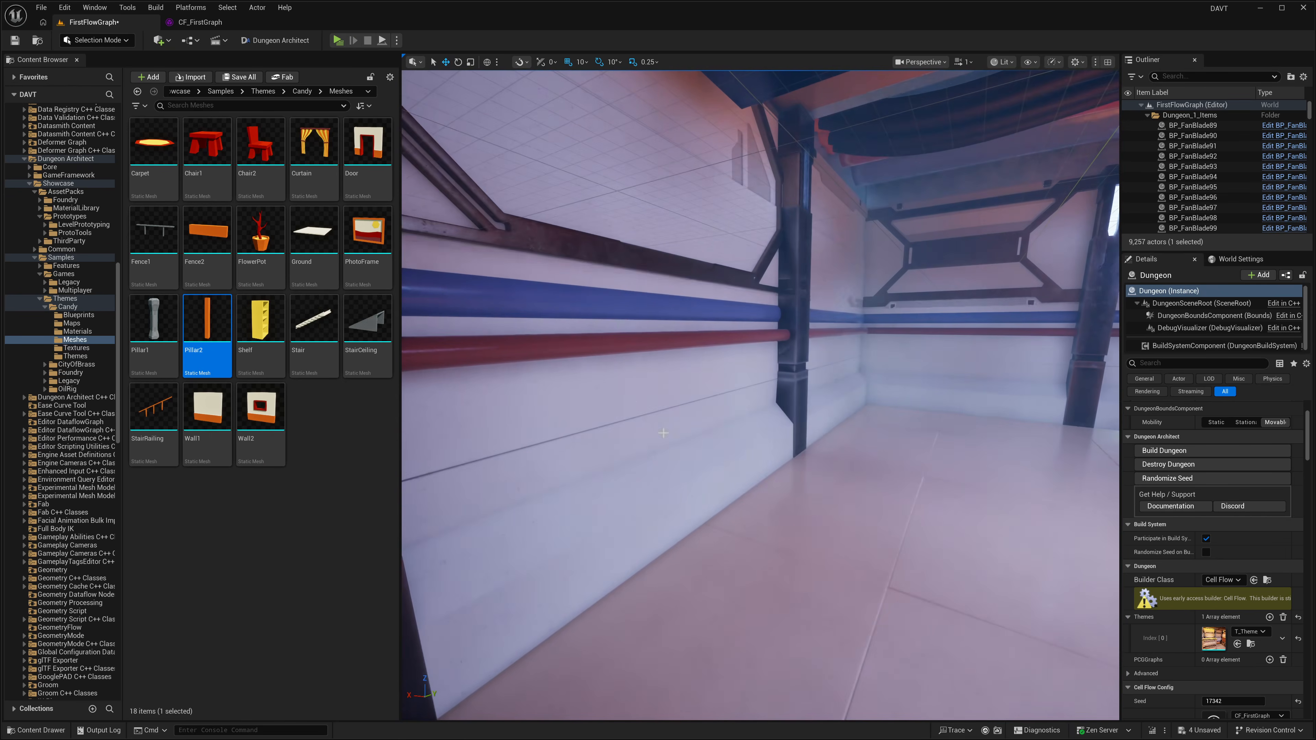
# Step: Examine the corridors, doorways and rooms inside the rebuilt Foundry dungeon
pyautogui.click(746, 415)
pyautogui.moveTo(746, 415); pyautogui.dragTo(746, 415, button='right')
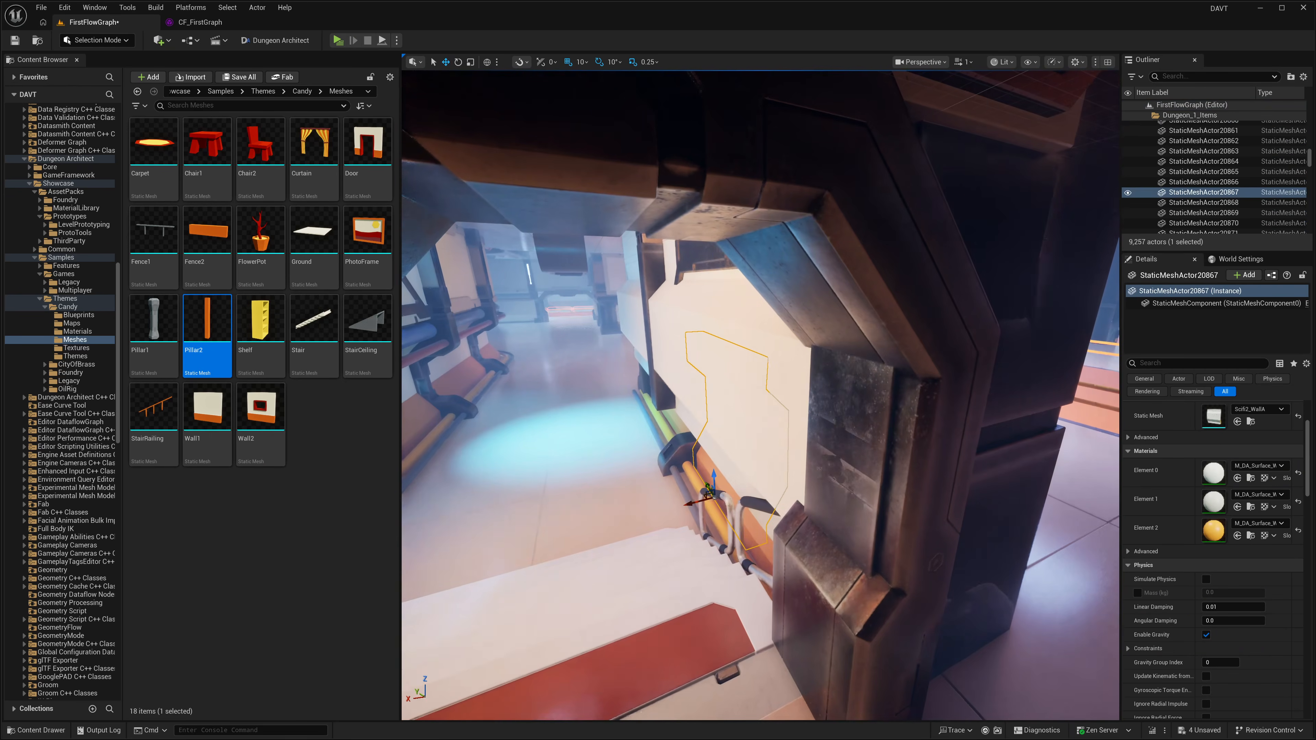
pyautogui.click(799, 438)
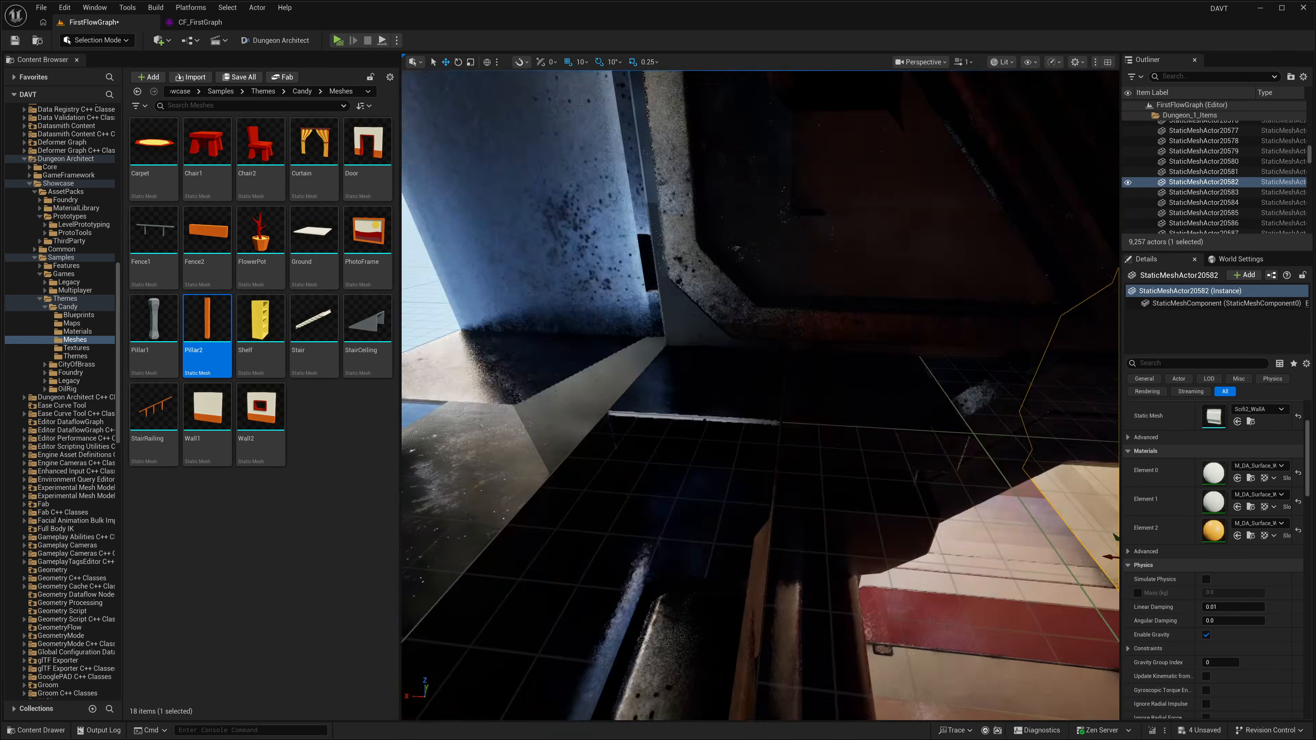
pyautogui.moveTo(705, 359); pyautogui.dragTo(788, 368, button='right')
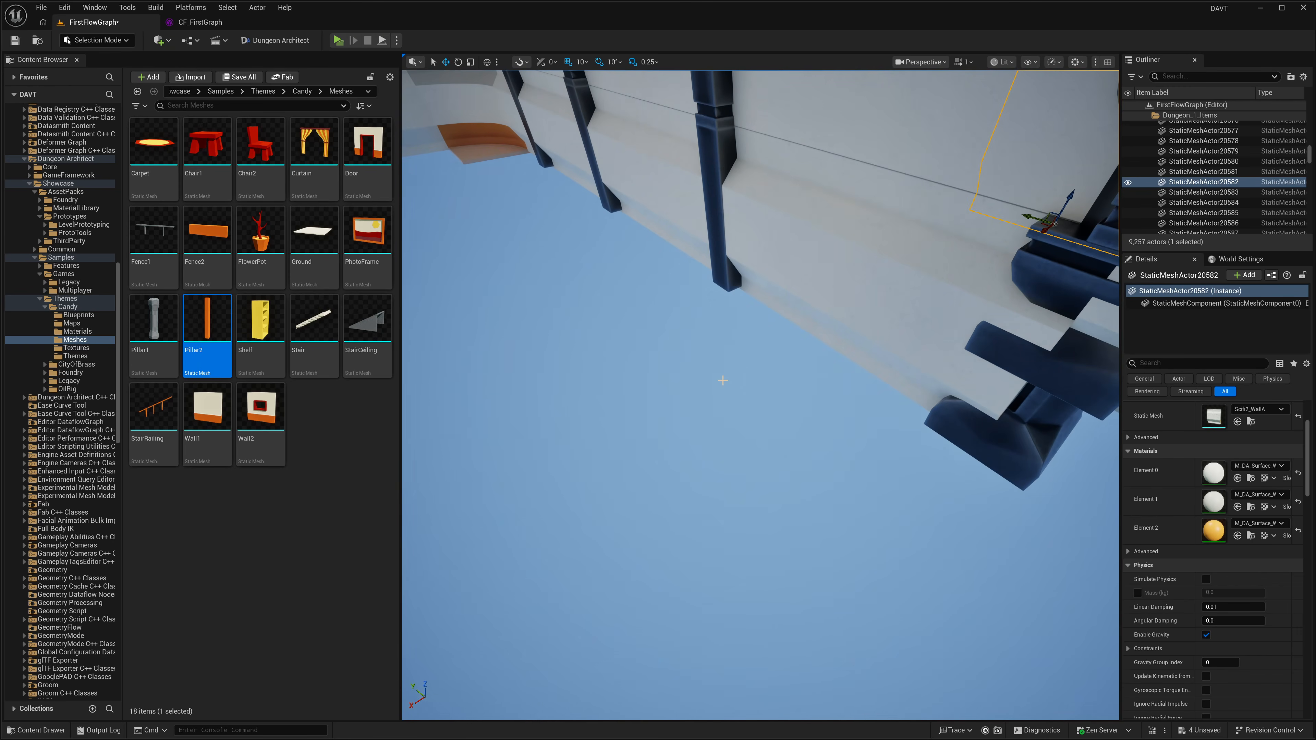
pyautogui.moveTo(972, 403); pyautogui.dragTo(972, 402, button='right')
pyautogui.moveTo(715, 363); pyautogui.dragTo(715, 364, button='right')
pyautogui.moveTo(838, 352); pyautogui.dragTo(839, 352, button='right')
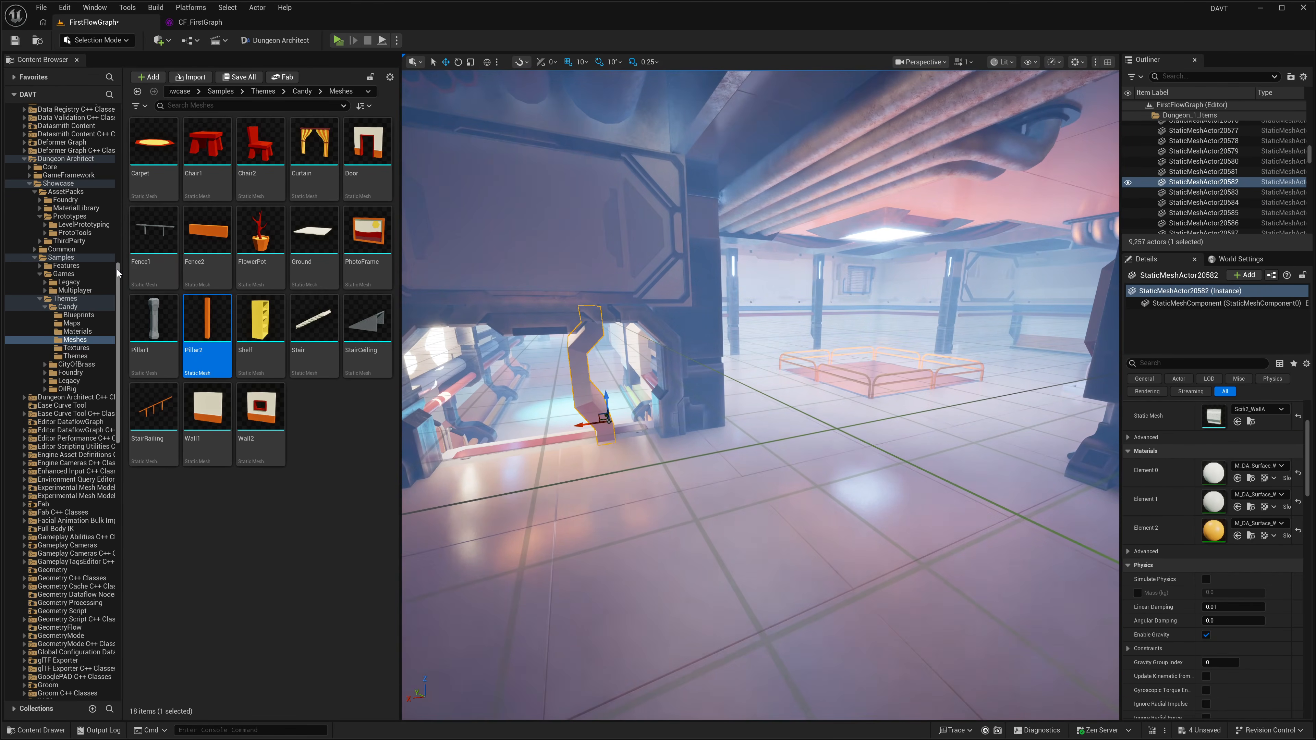
# Step: Save the FirstFlowGraph level from its content folder and collapse the Dungeon_1_Items folder in the Outliner
pyautogui.moveTo(118, 269); pyautogui.dragTo(117, 111)
pyautogui.click(56, 125)
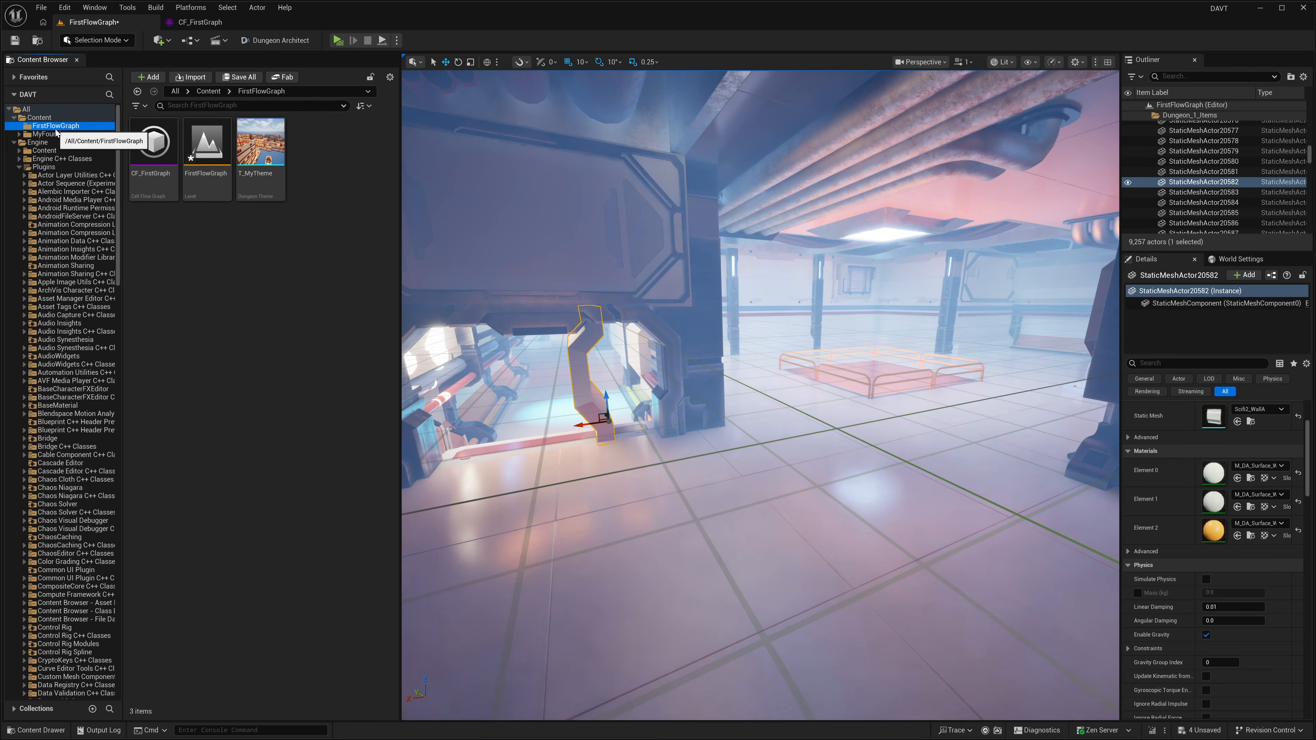
pyautogui.click(208, 151)
pyautogui.hotkey('ctrl', 's')
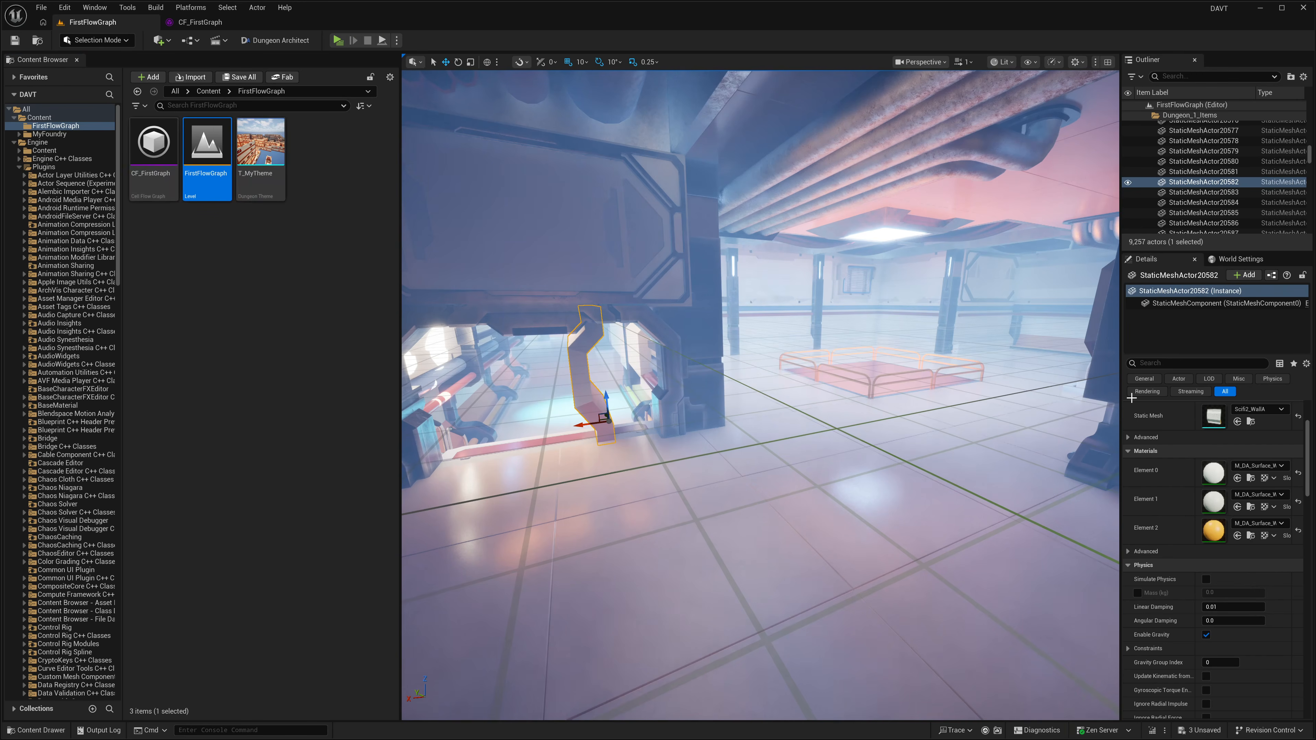
pyautogui.click(1245, 168)
pyautogui.press('Left')
pyautogui.press('Left')
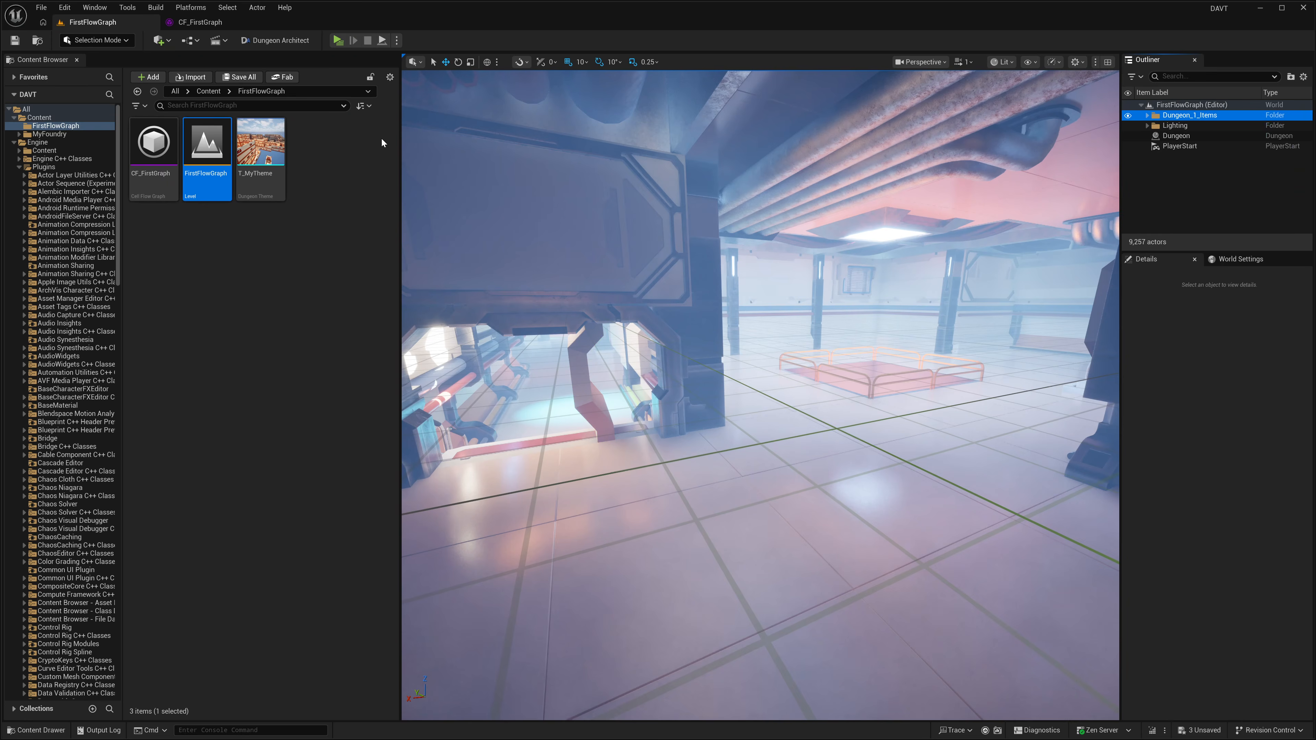
# Step: Open CF_FirstGraph, enable Separate Adjacent Rooms on the Finalize Graph node and rebuild the graph
pyautogui.doubleClick(154, 141)
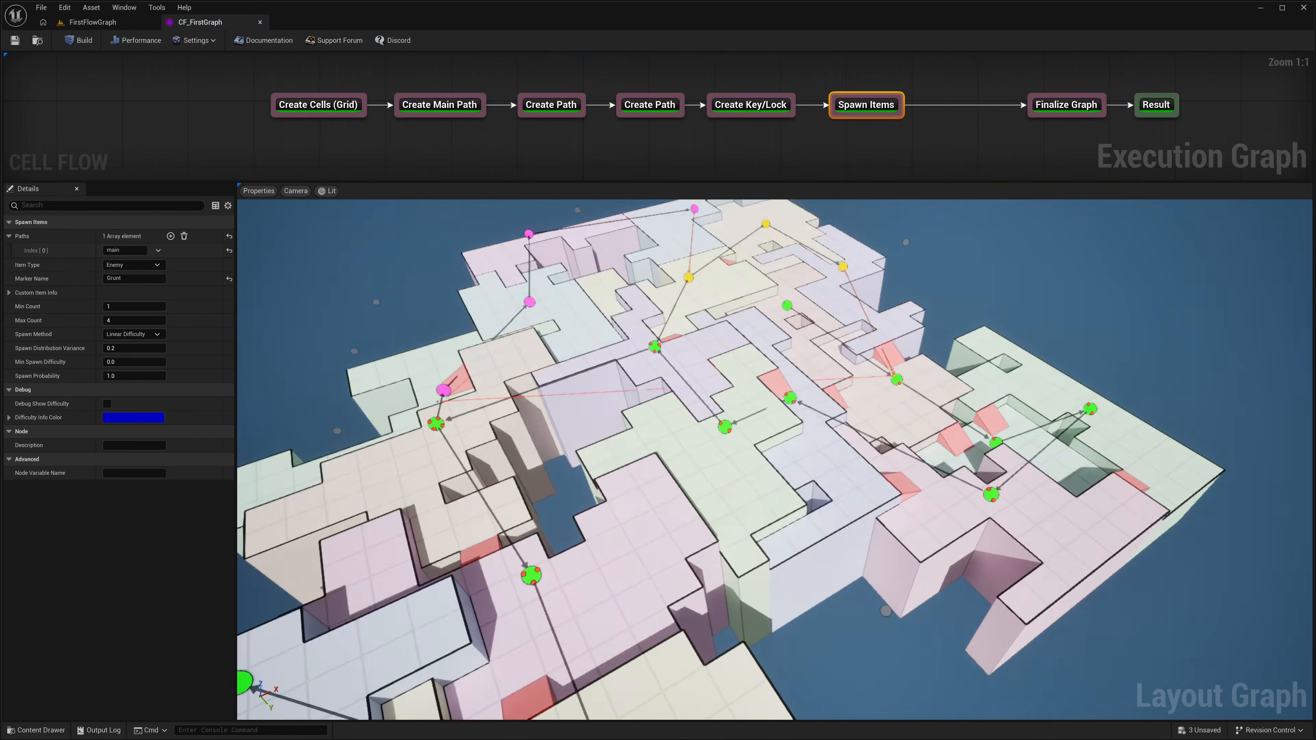
pyautogui.click(1078, 106)
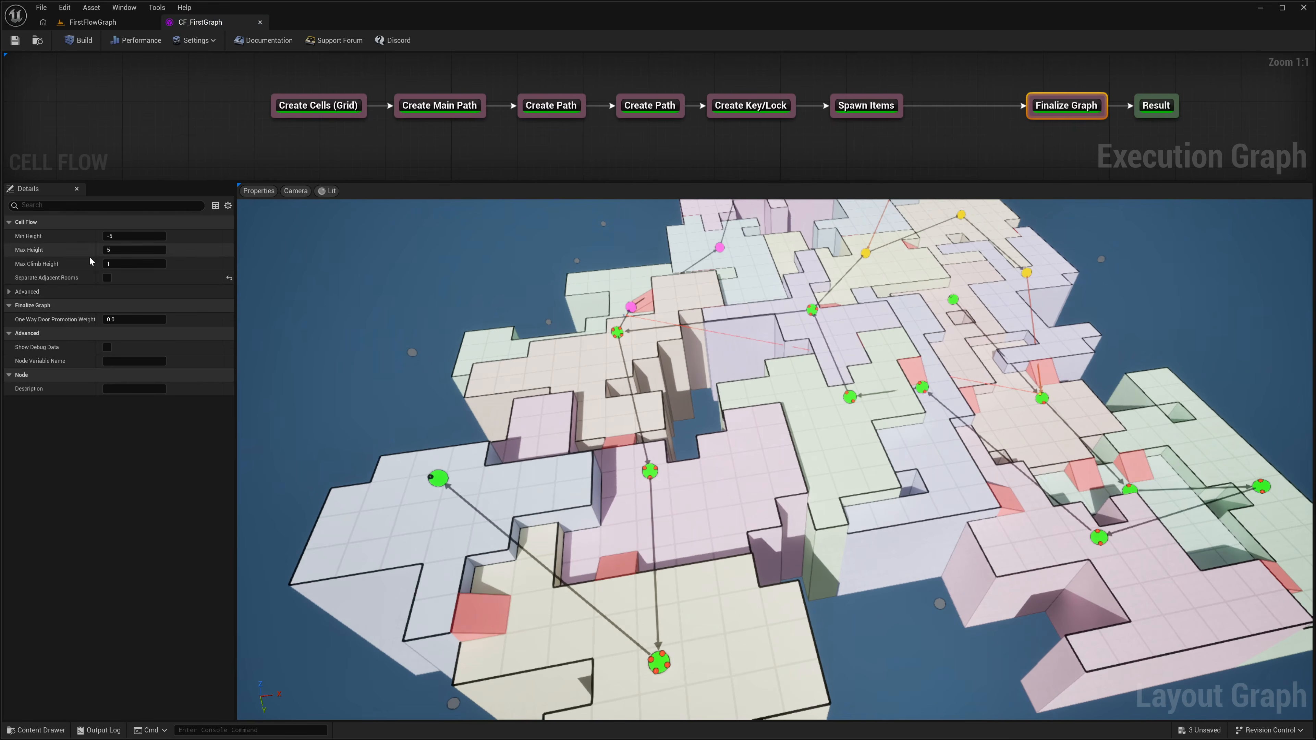
pyautogui.moveTo(708, 399); pyautogui.dragTo(673, 368, button='right')
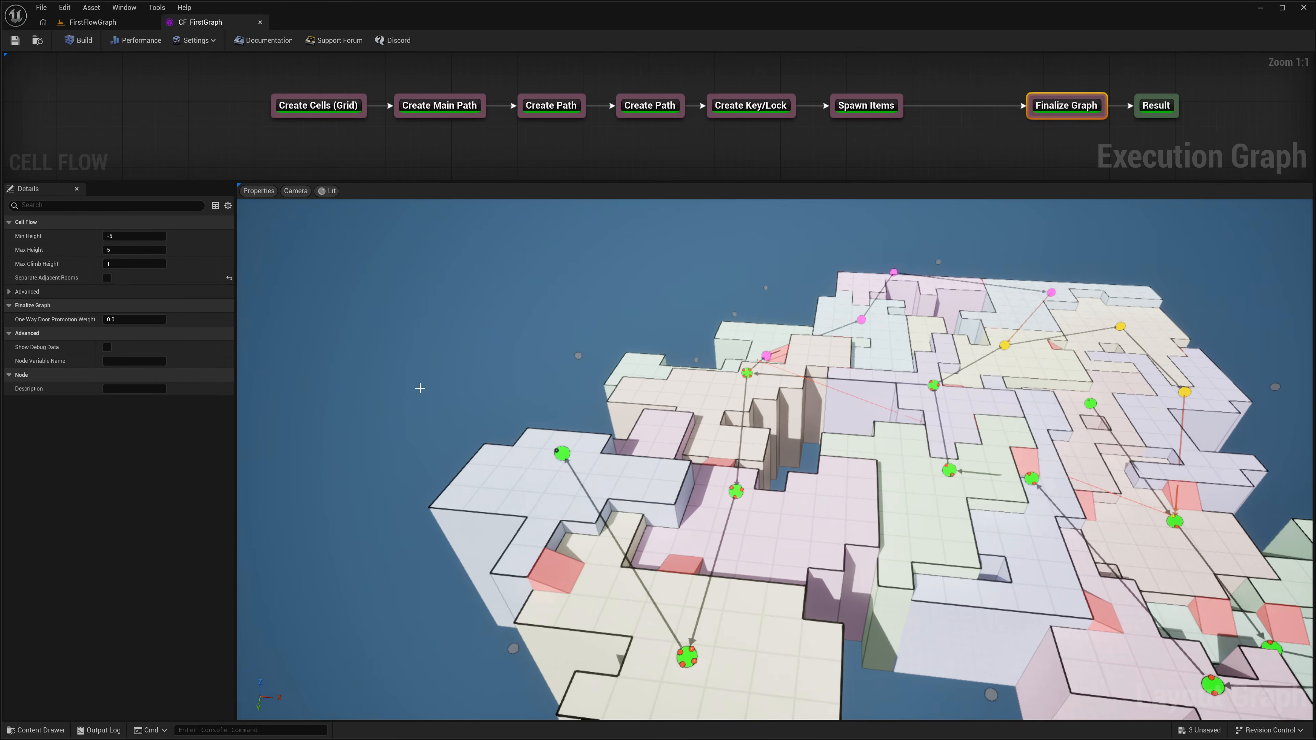
pyautogui.moveTo(420, 389); pyautogui.dragTo(368, 376, button='right')
pyautogui.press('w')
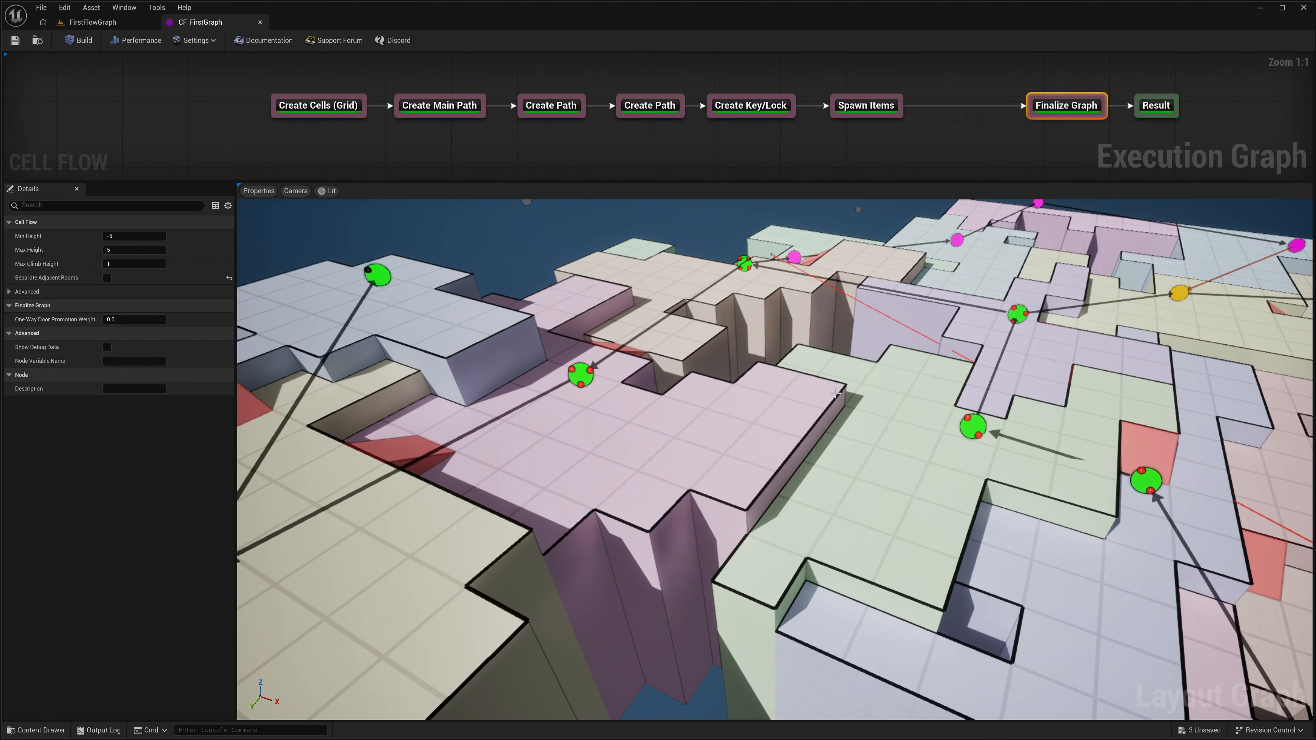
pyautogui.press('s')
pyautogui.moveTo(835, 393); pyautogui.dragTo(902, 430, button='right')
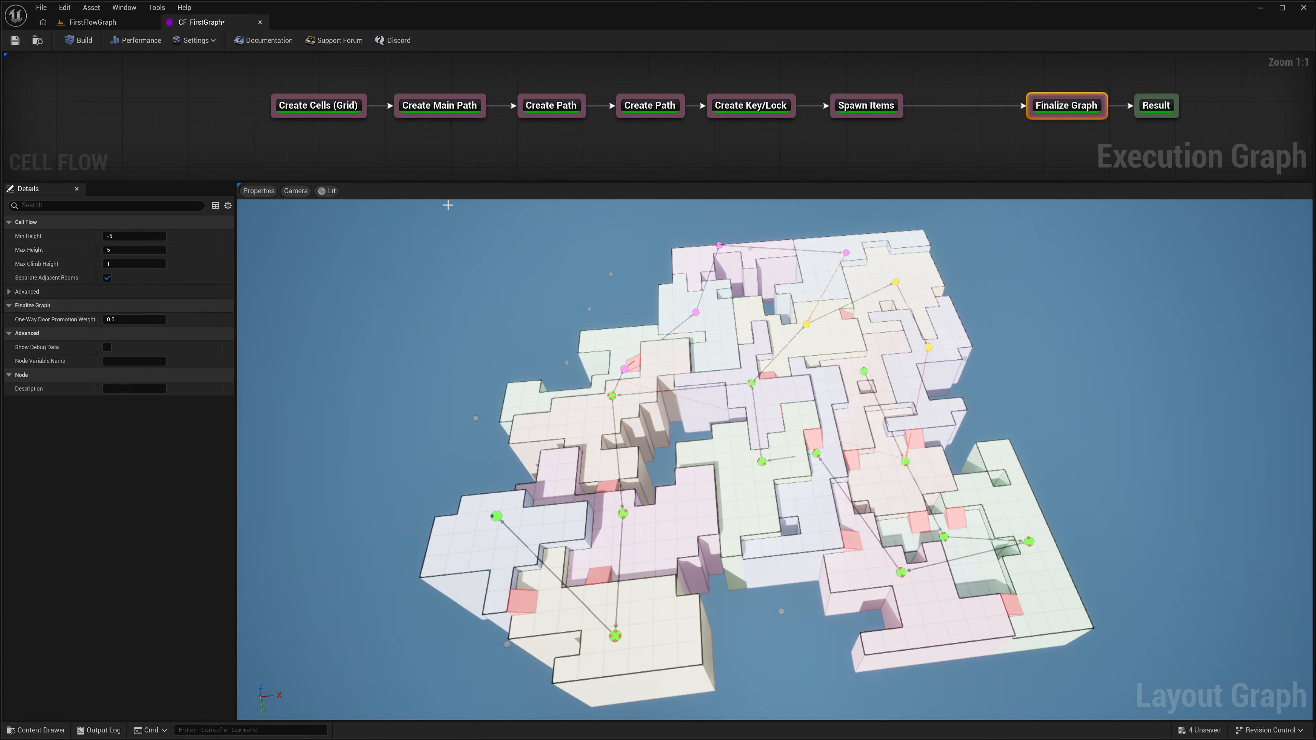
pyautogui.click(72, 42)
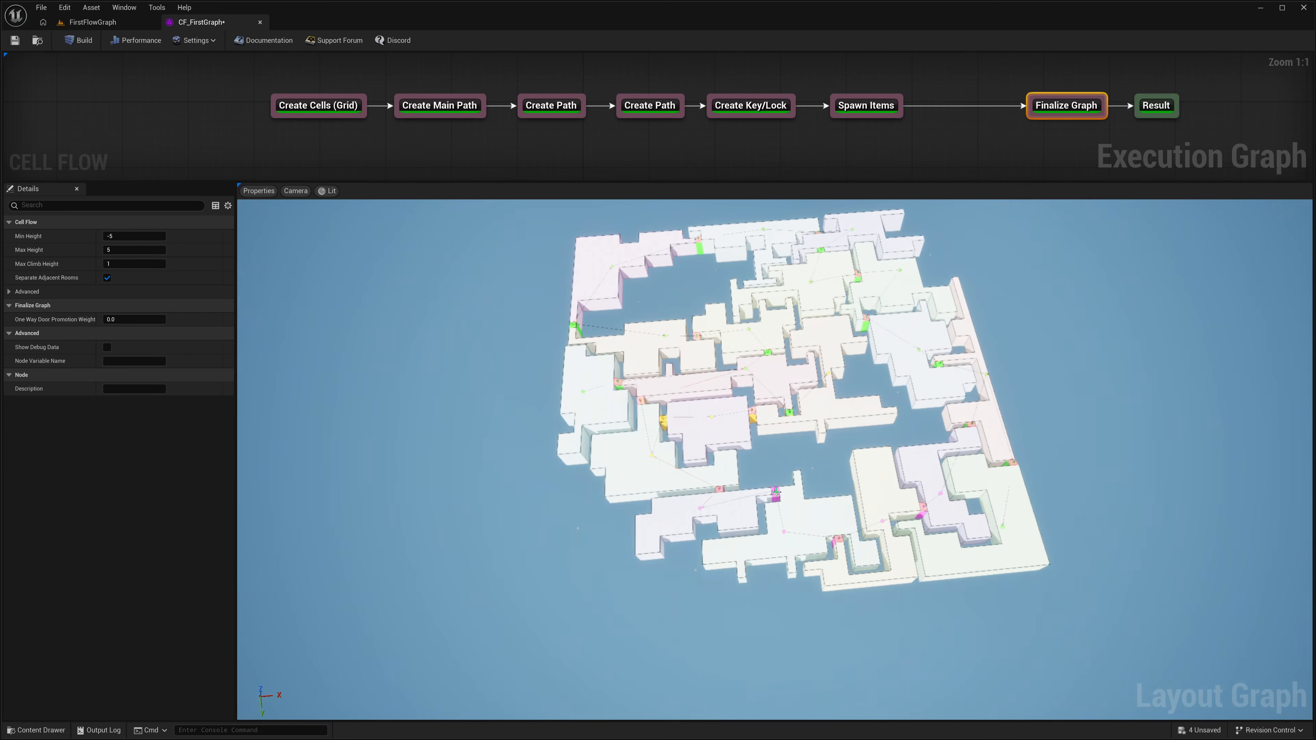
# Step: Inspect the separated rooms up close and rebuild the flow graph for another layout
pyautogui.press('w')
pyautogui.moveTo(776, 492); pyautogui.dragTo(804, 435, button='right')
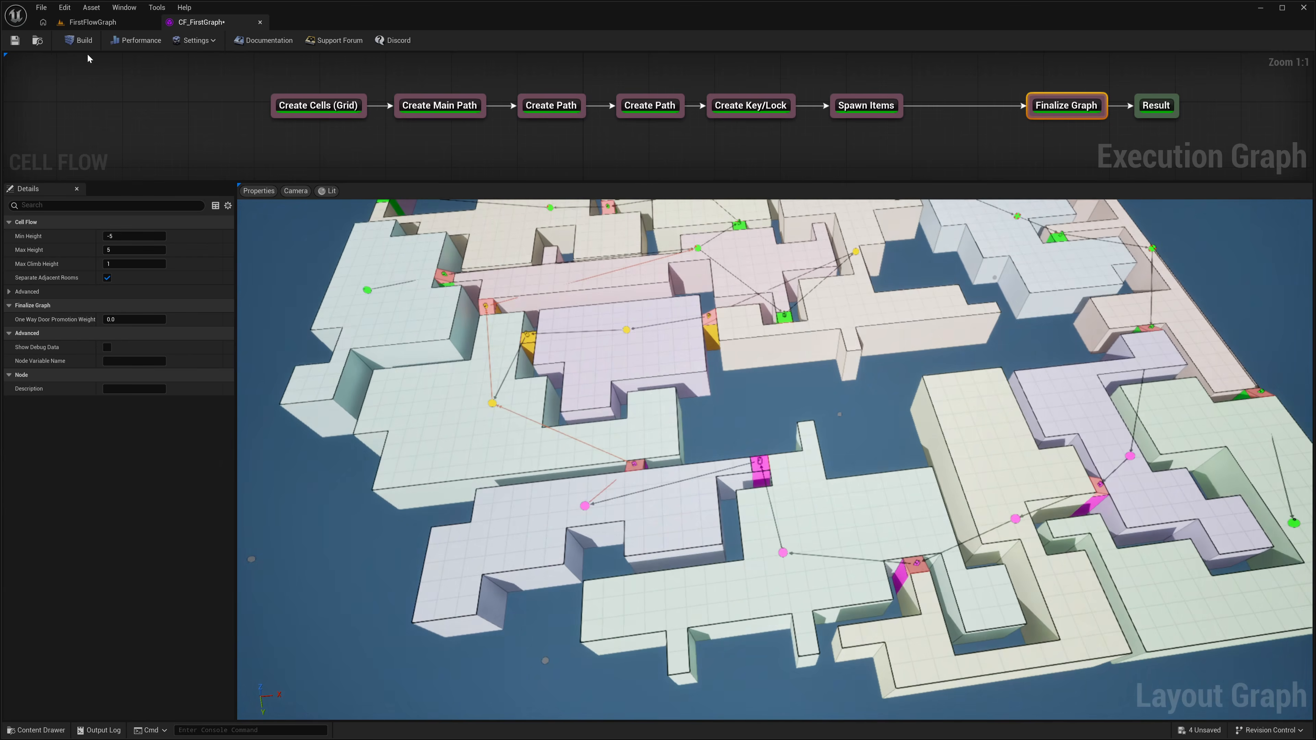
pyautogui.click(79, 41)
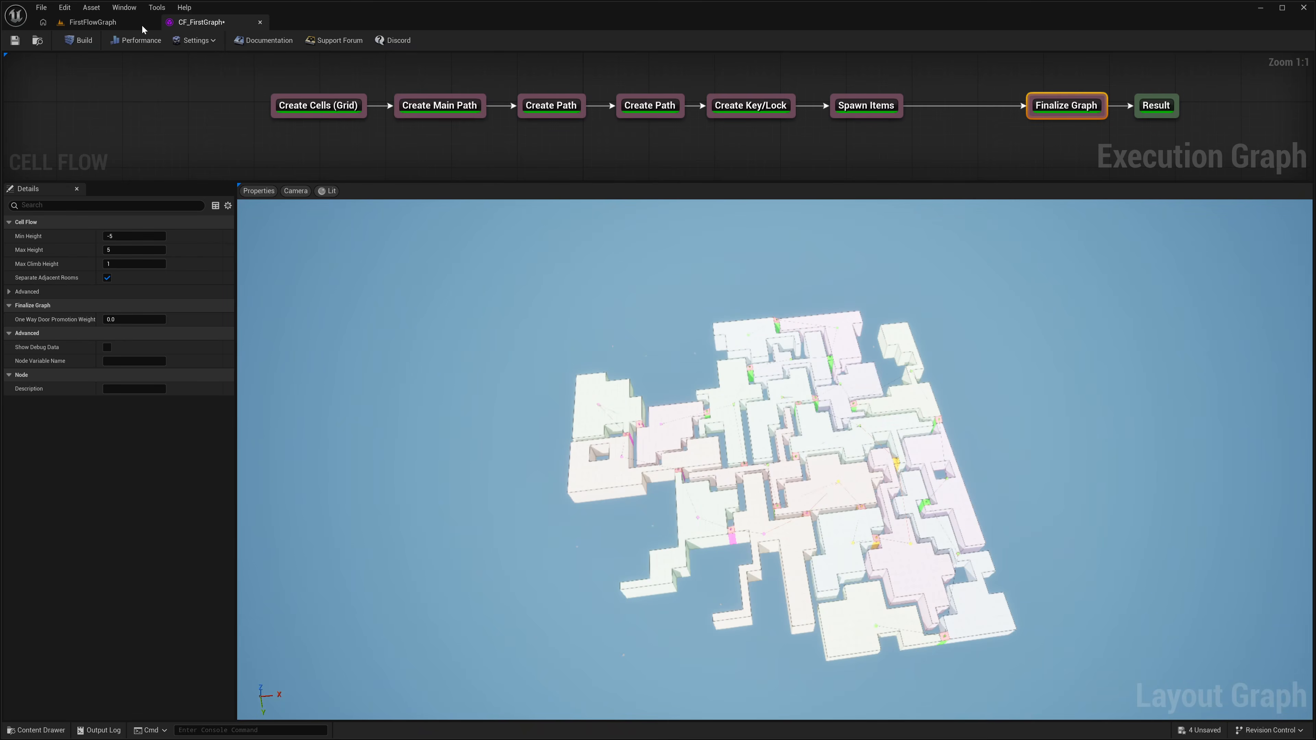
# Step: Return to the FirstFlowGraph level and rebuild the Dungeon actor with the separated rooms
pyautogui.click(98, 22)
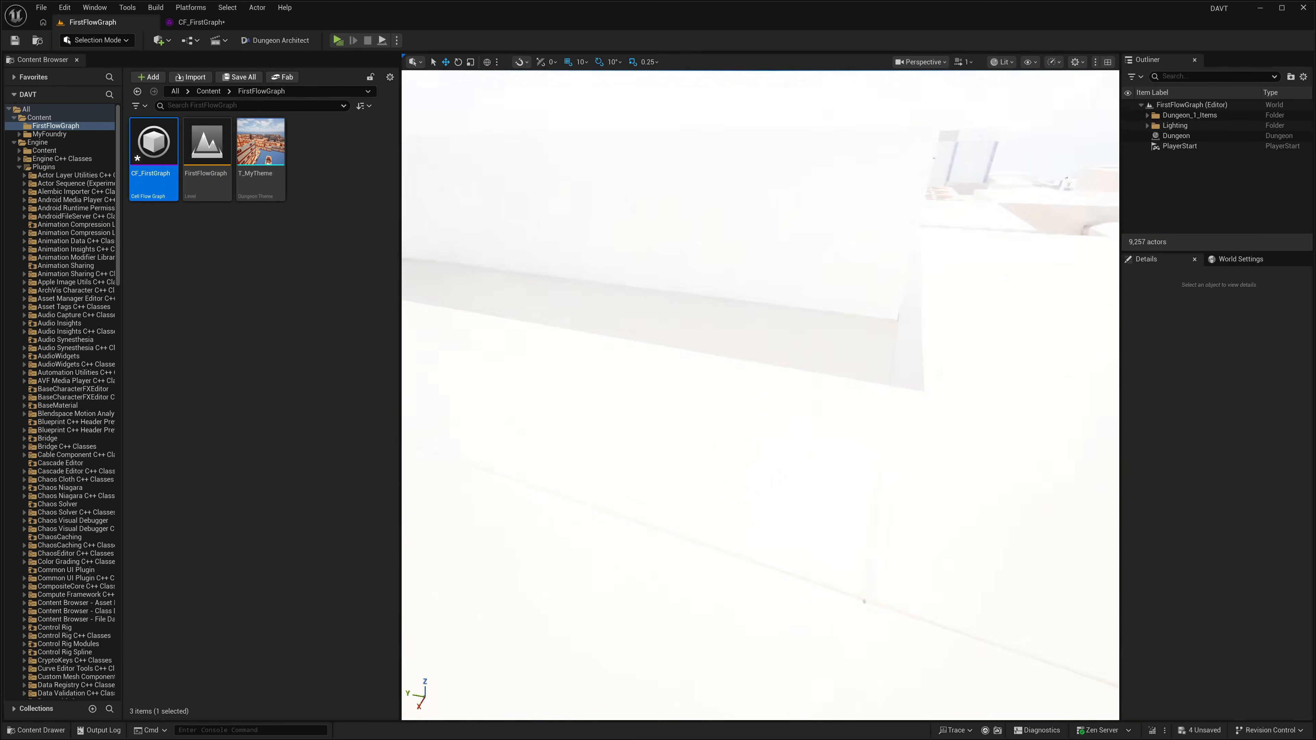
pyautogui.moveTo(760, 395); pyautogui.dragTo(760, 395, button='right')
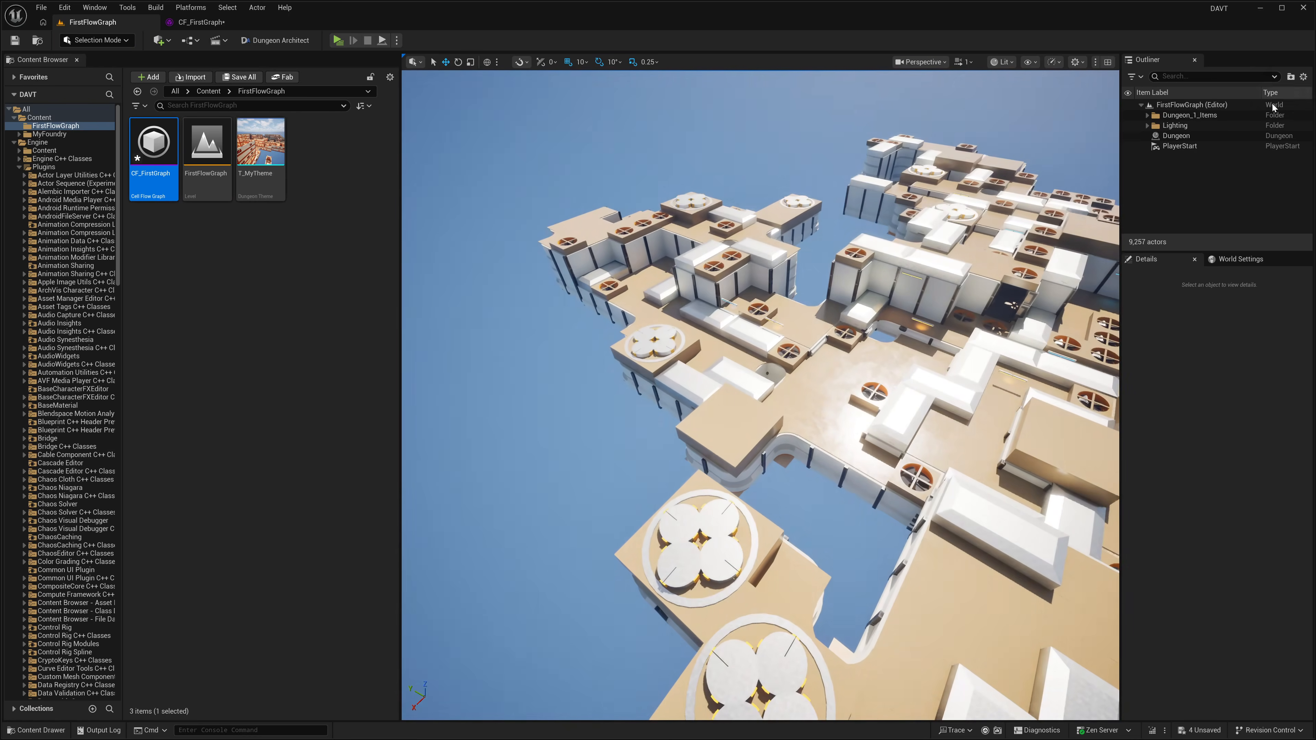
pyautogui.click(1176, 136)
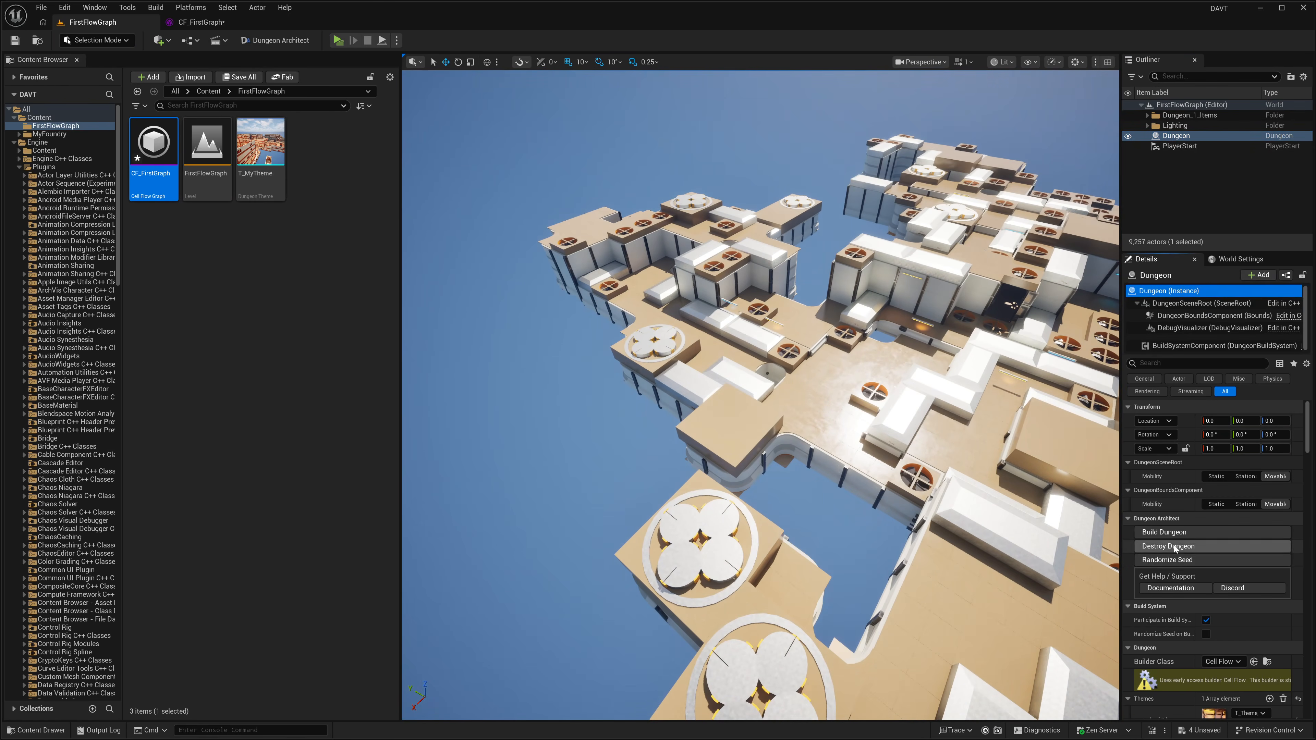
pyautogui.click(1168, 533)
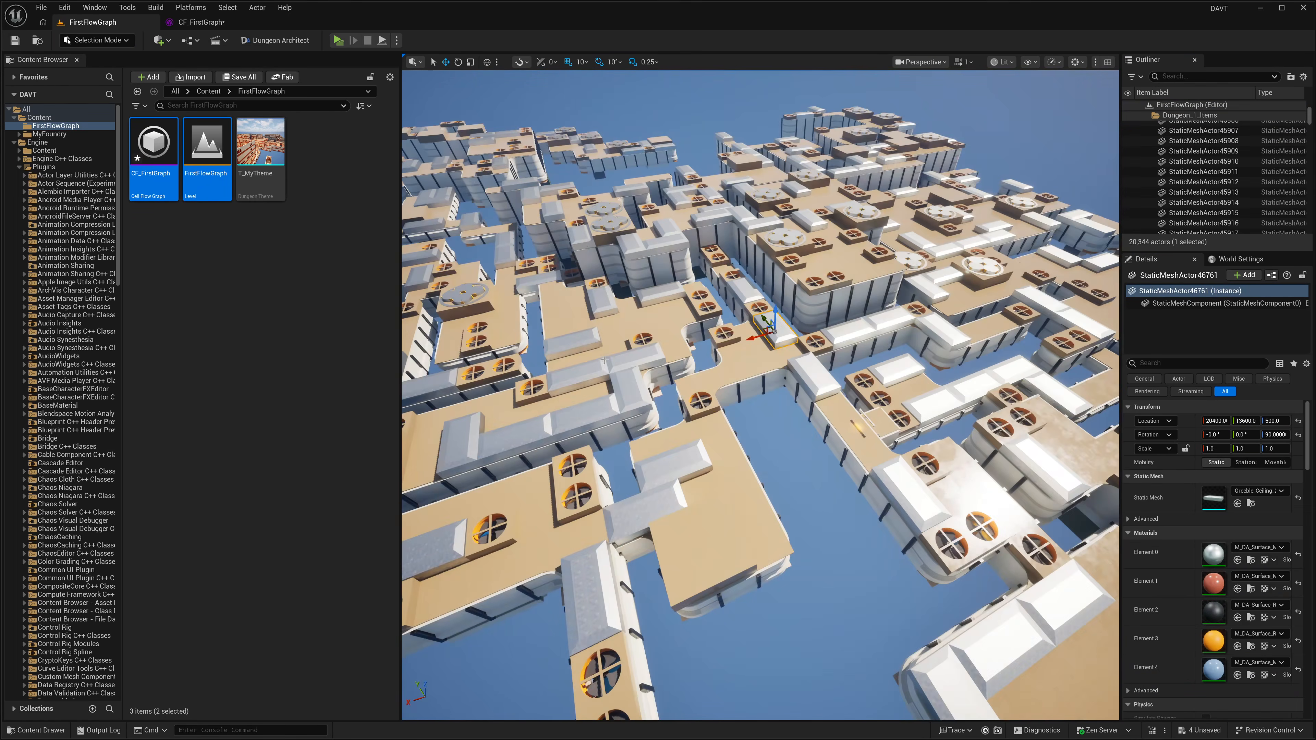
pyautogui.keyDown('alt'); pyautogui.moveTo(604, 360); pyautogui.dragTo(604, 361); pyautogui.keyUp('alt')
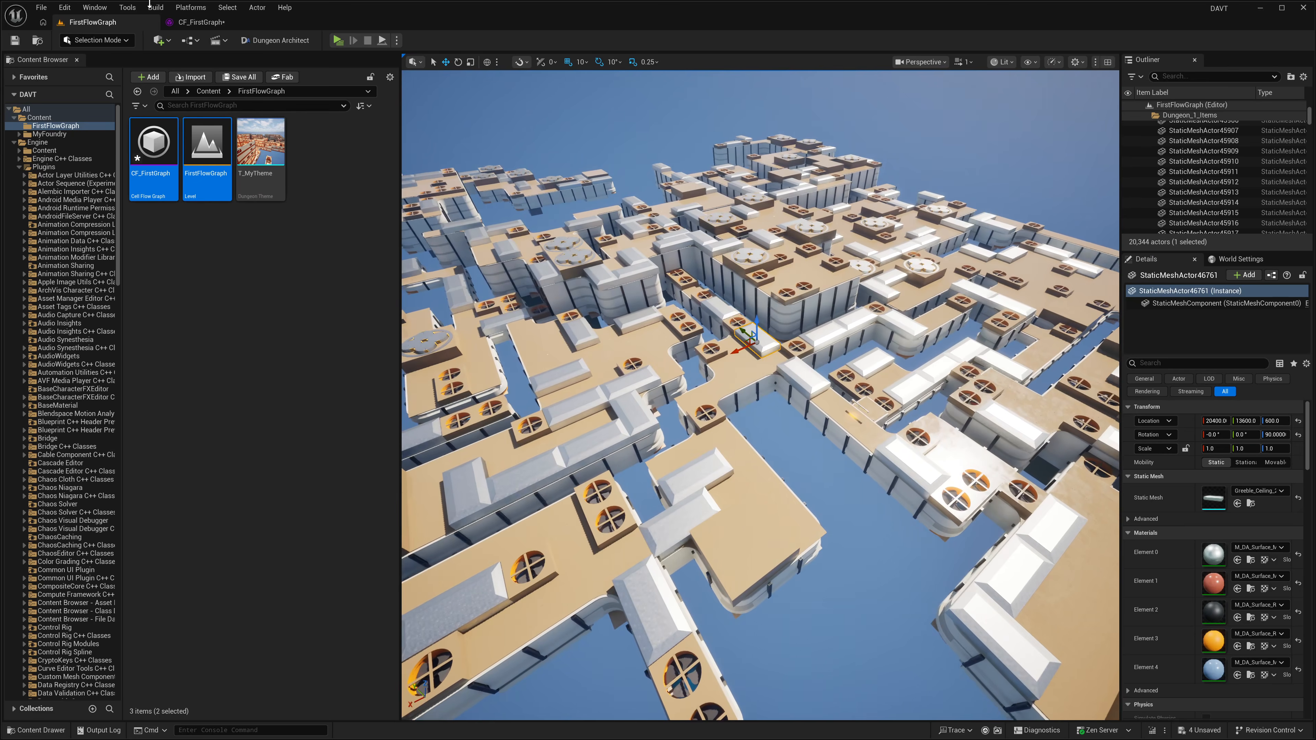
# Step: Compare the layout in CF_FirstGraph with the rebuilt dungeon in the level, surveying the gaps between rooms
pyautogui.click(202, 22)
pyautogui.moveTo(1076, 70); pyautogui.dragTo(1039, 151)
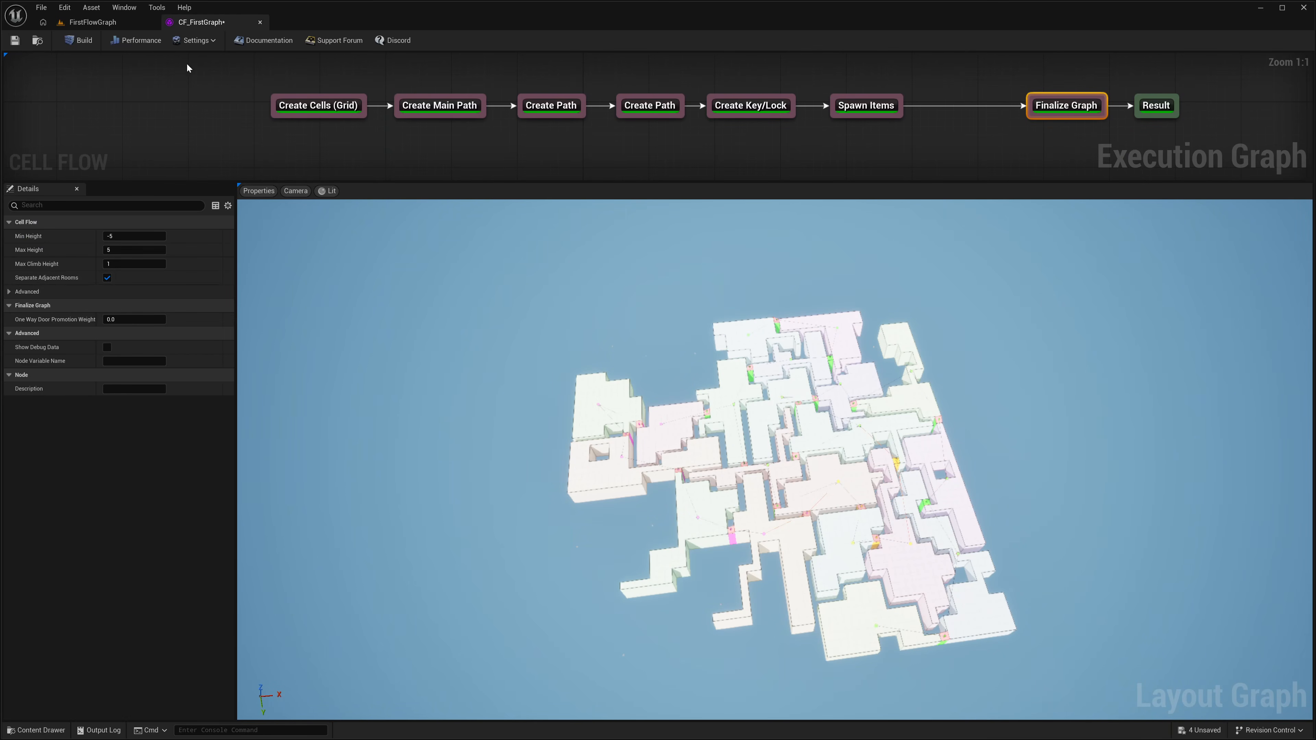
pyautogui.click(113, 24)
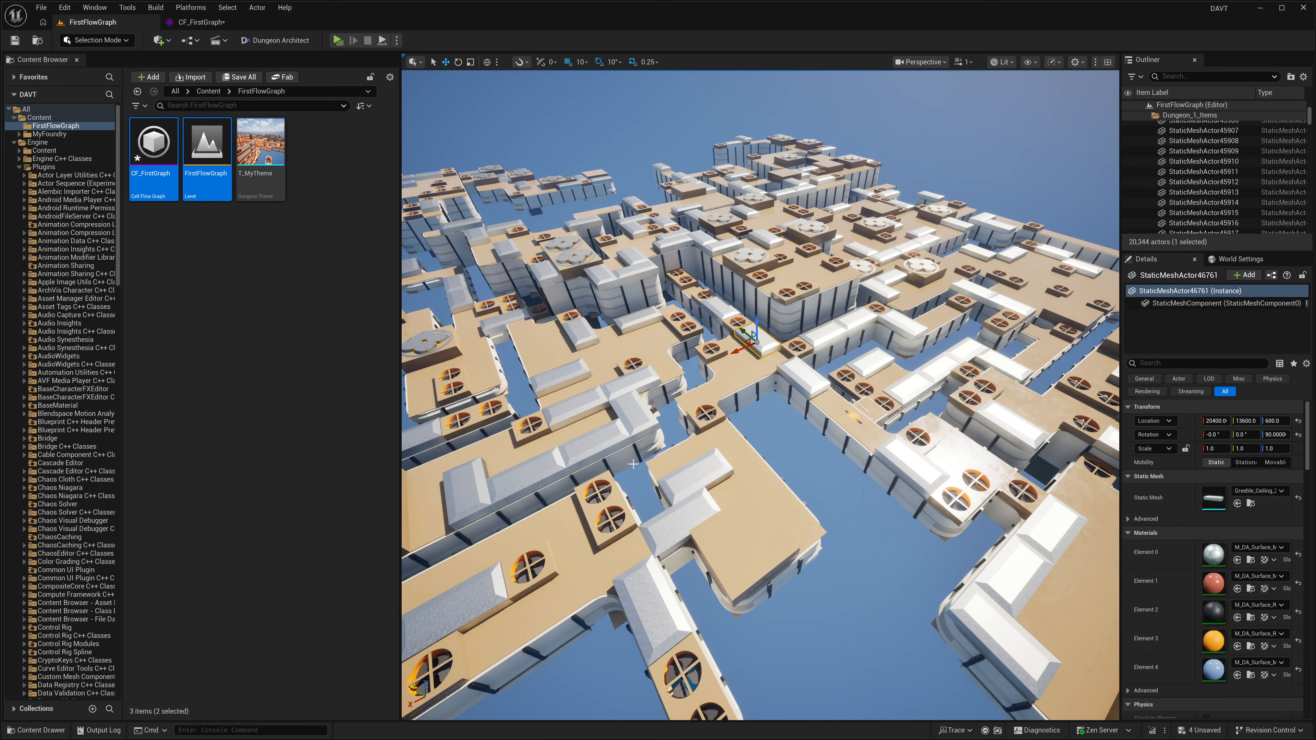
pyautogui.moveTo(633, 464); pyautogui.dragTo(698, 423, button='right')
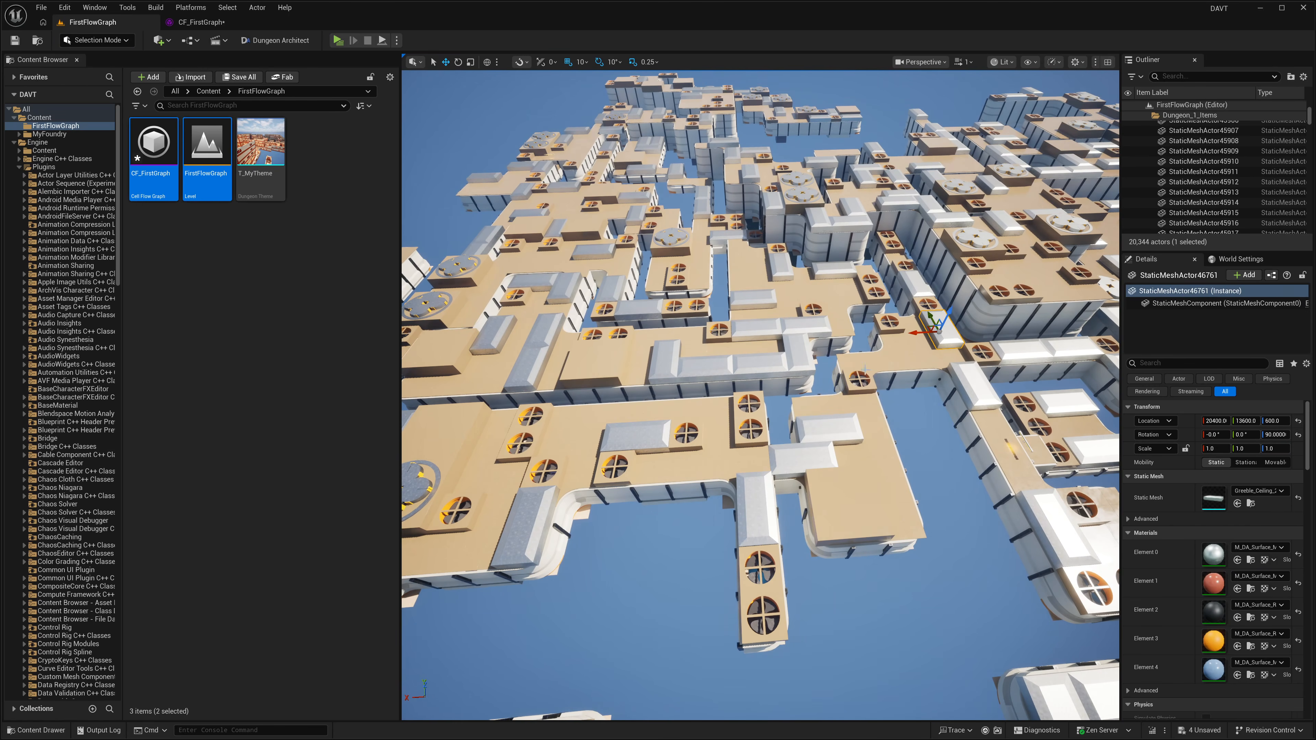
pyautogui.moveTo(866, 369)
pyautogui.mouseDown(button='right')
pyautogui.moveTo(892, 316)
pyautogui.moveTo(1010, 324)
pyautogui.moveTo(891, 374)
pyautogui.moveTo(881, 353)
pyautogui.mouseUp(button='right')
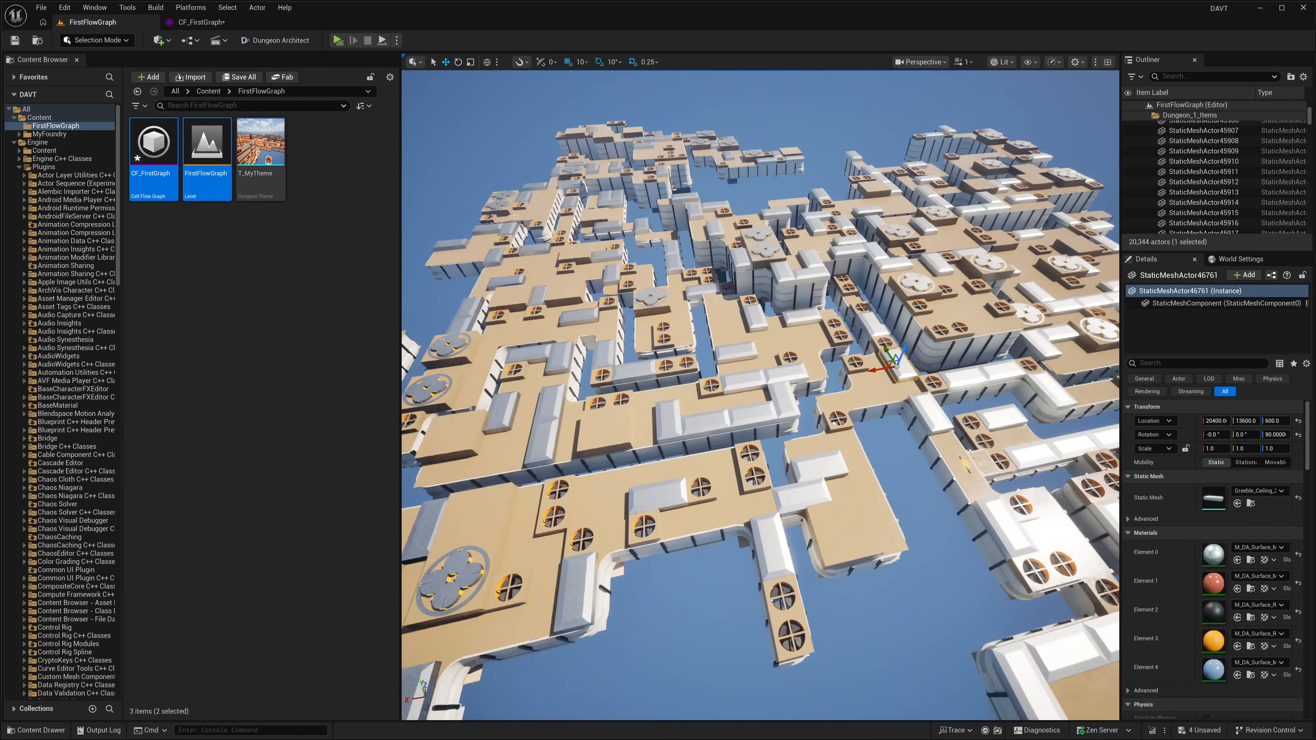
pyautogui.moveTo(758, 417); pyautogui.dragTo(720, 381, button='right')
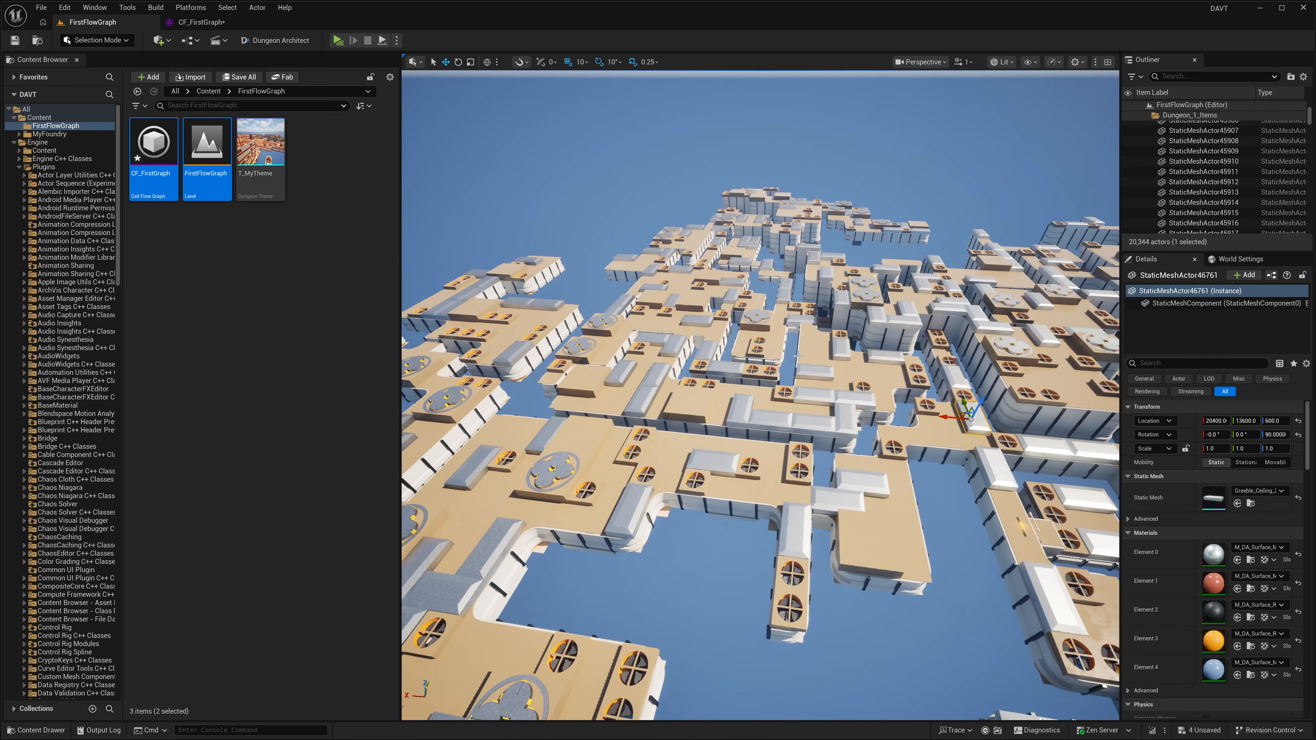
# Step: Set the Create Main Path node's Path Size to 8, rebuild and save CF_FirstGraph, and return to the level
pyautogui.click(201, 22)
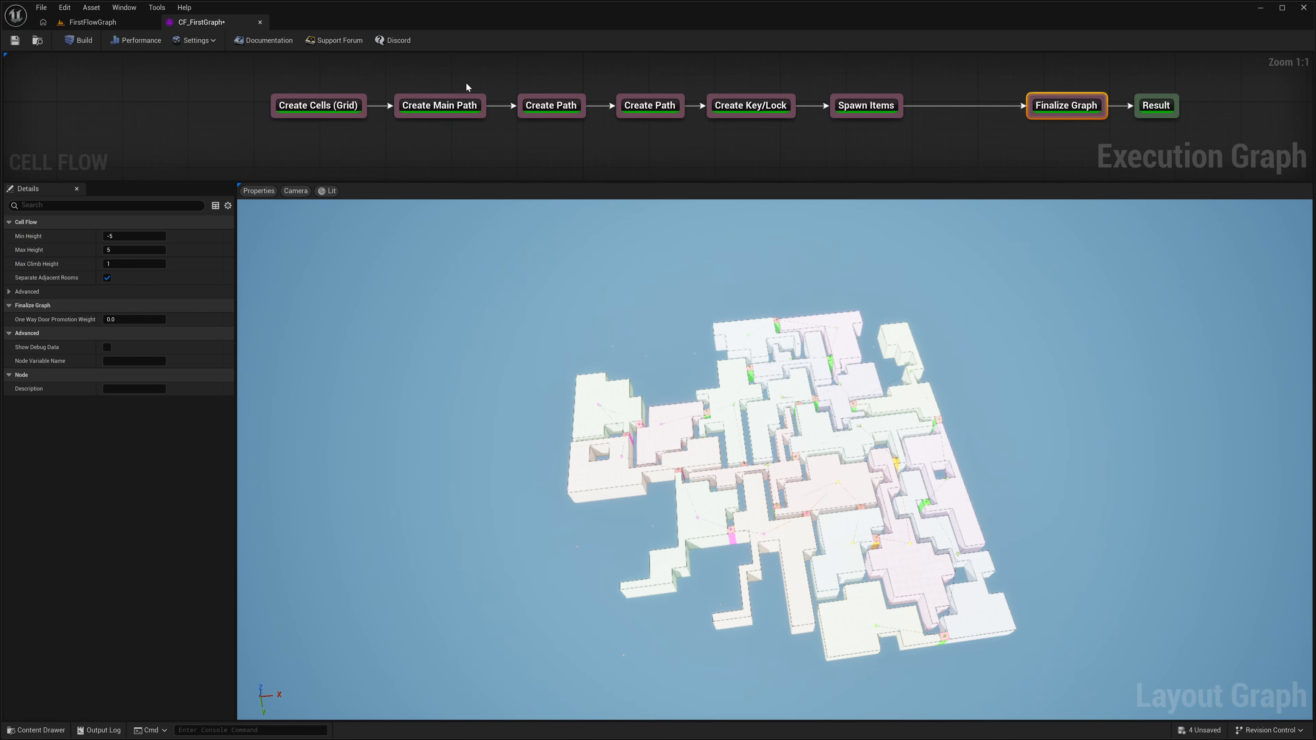
pyautogui.click(459, 104)
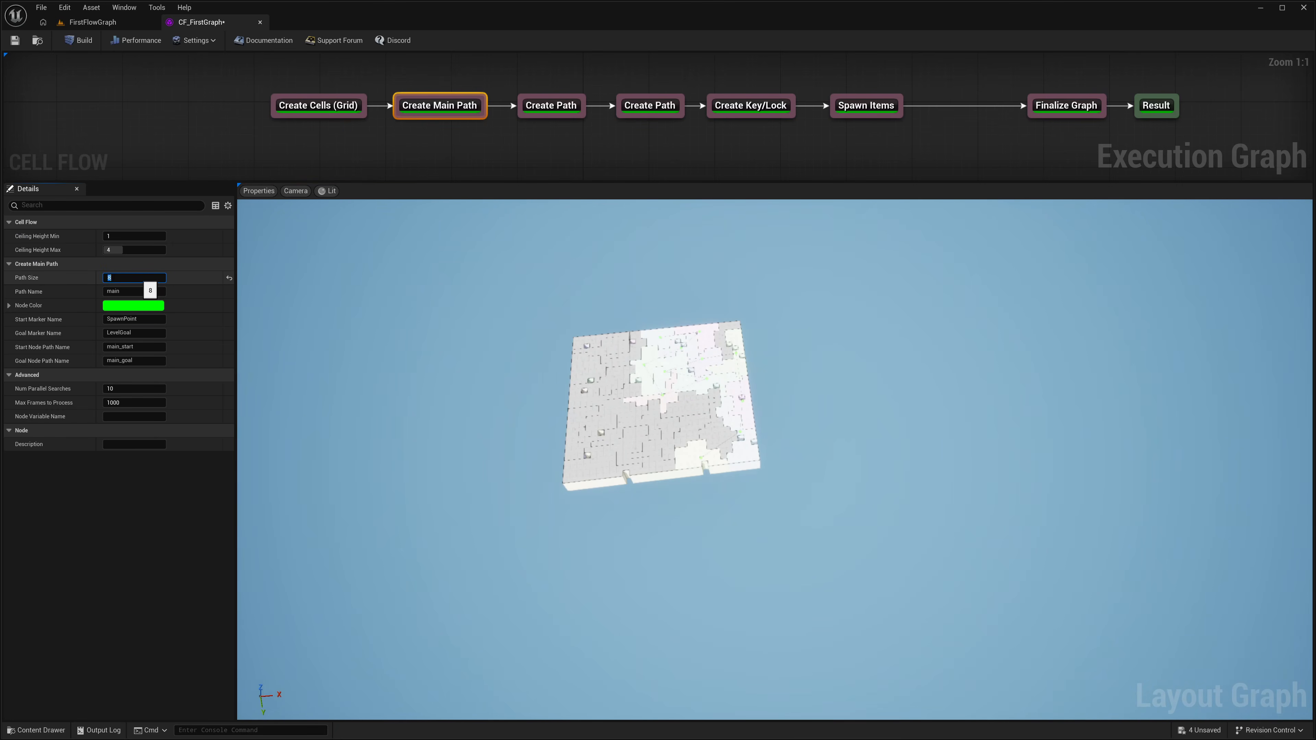
pyautogui.click(82, 40)
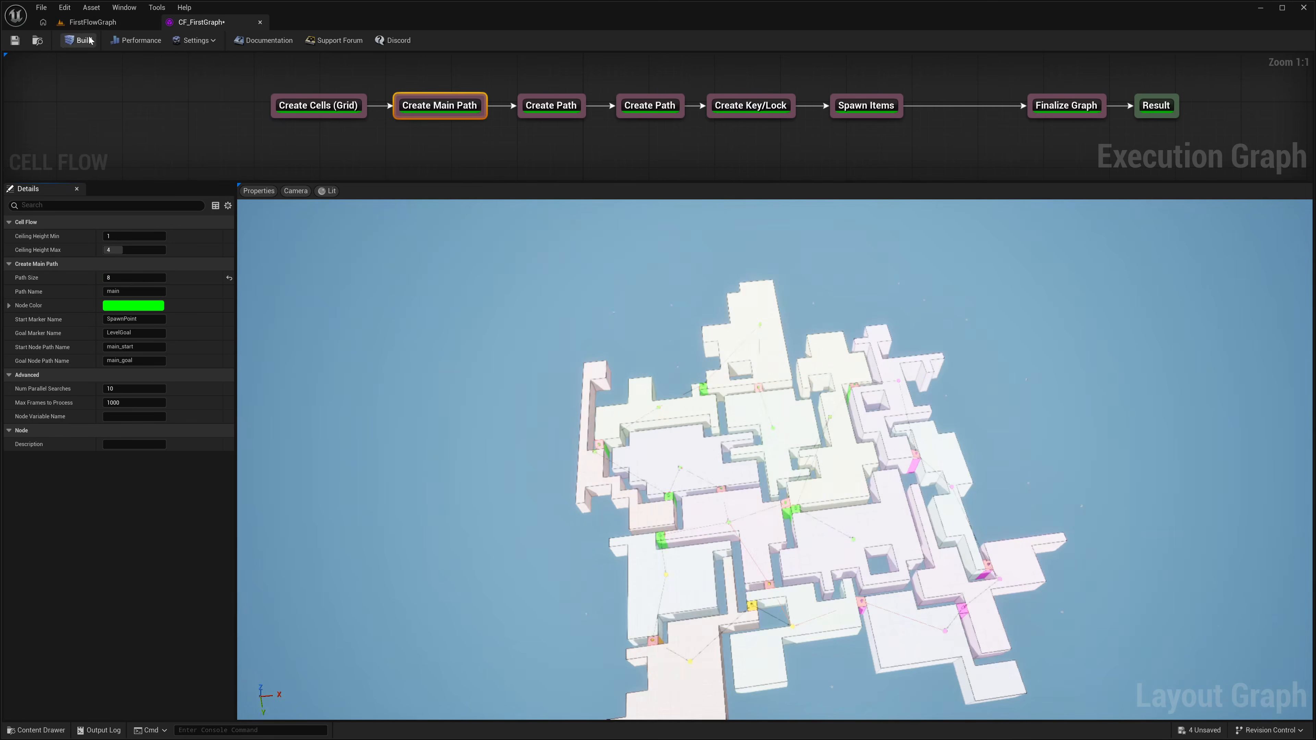
pyautogui.click(119, 22)
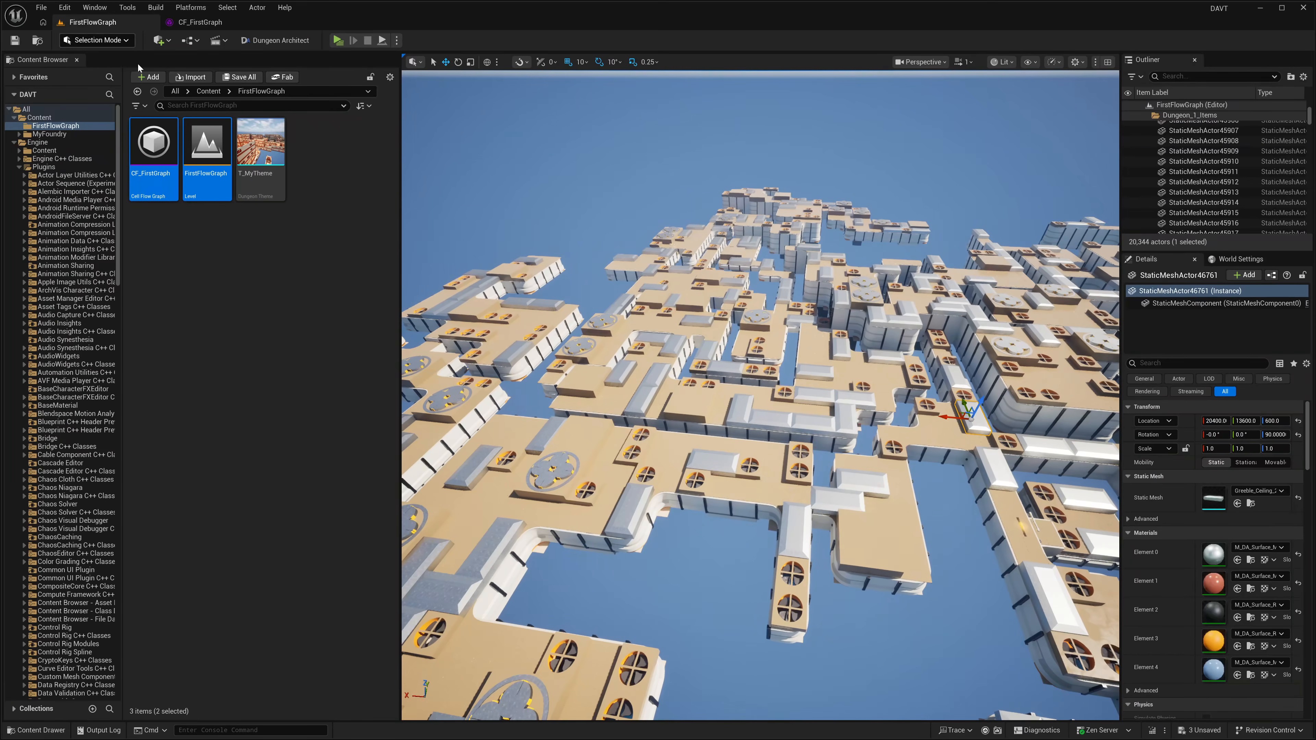
# Step: Select the Dungeon actor, destroy the existing dungeon, rebuild it with the new main path size and survey it from above
pyautogui.click(1206, 184)
pyautogui.press('Left')
pyautogui.press('Left')
pyautogui.press('Down')
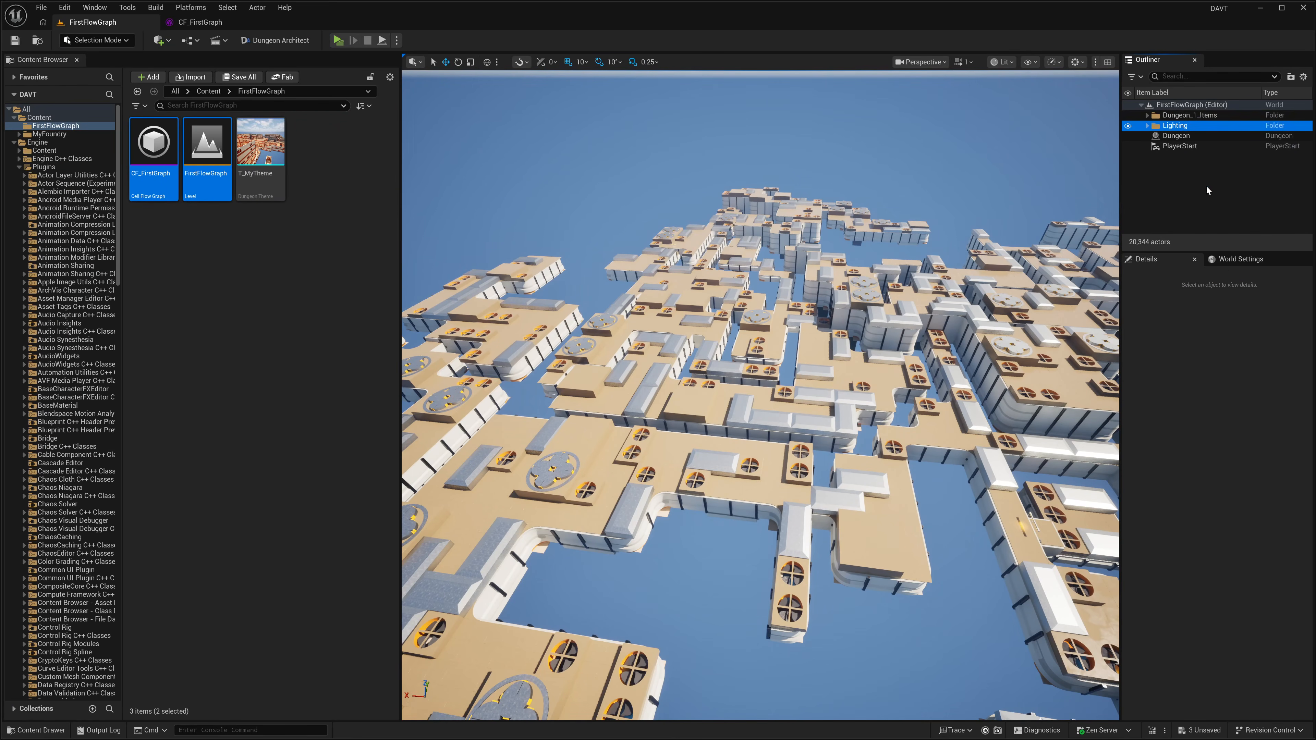
pyautogui.press('Down')
pyautogui.click(1185, 543)
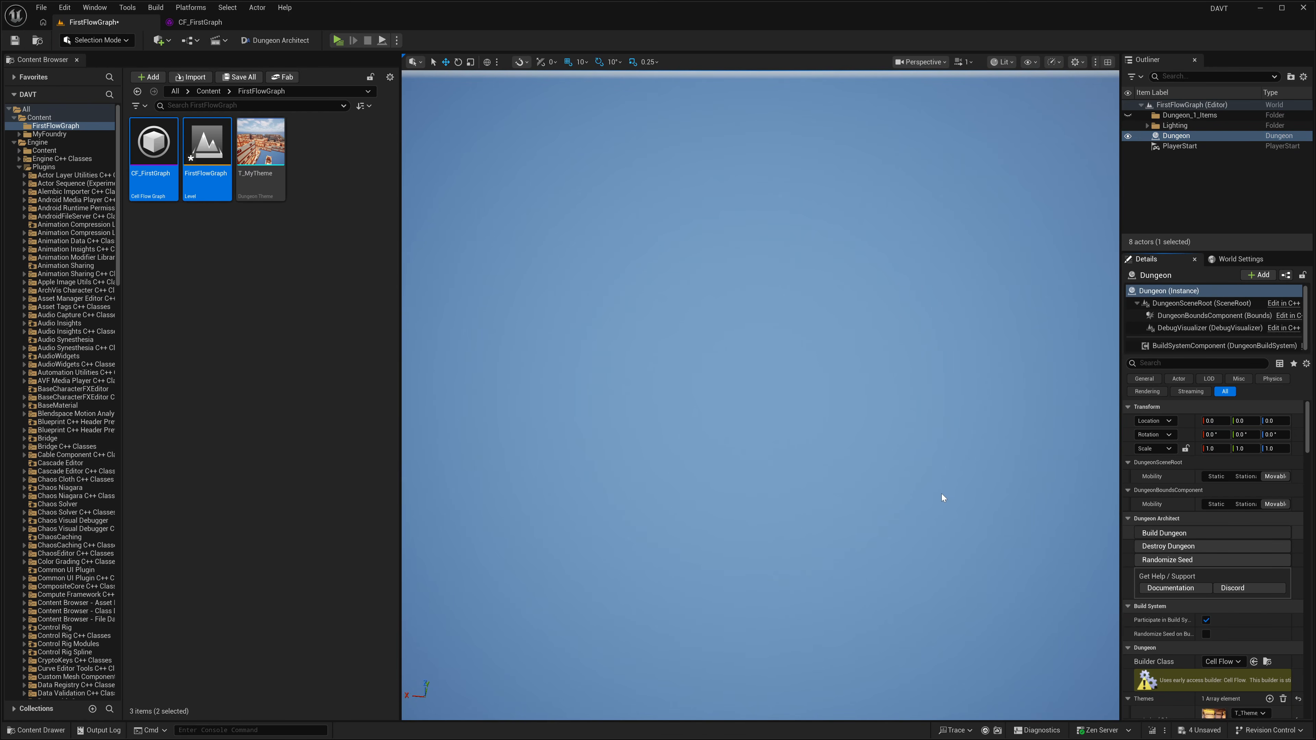
pyautogui.click(1165, 532)
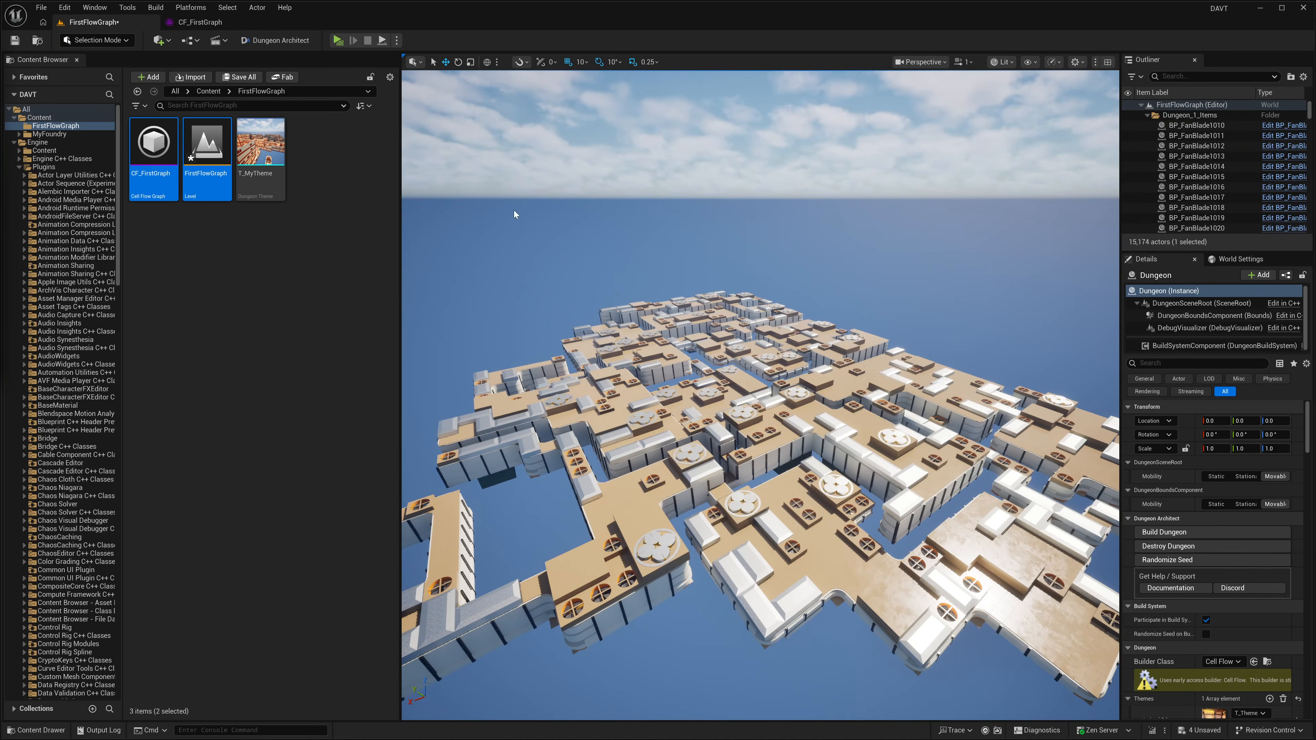
pyautogui.moveTo(514, 210); pyautogui.dragTo(518, 204, button='right')
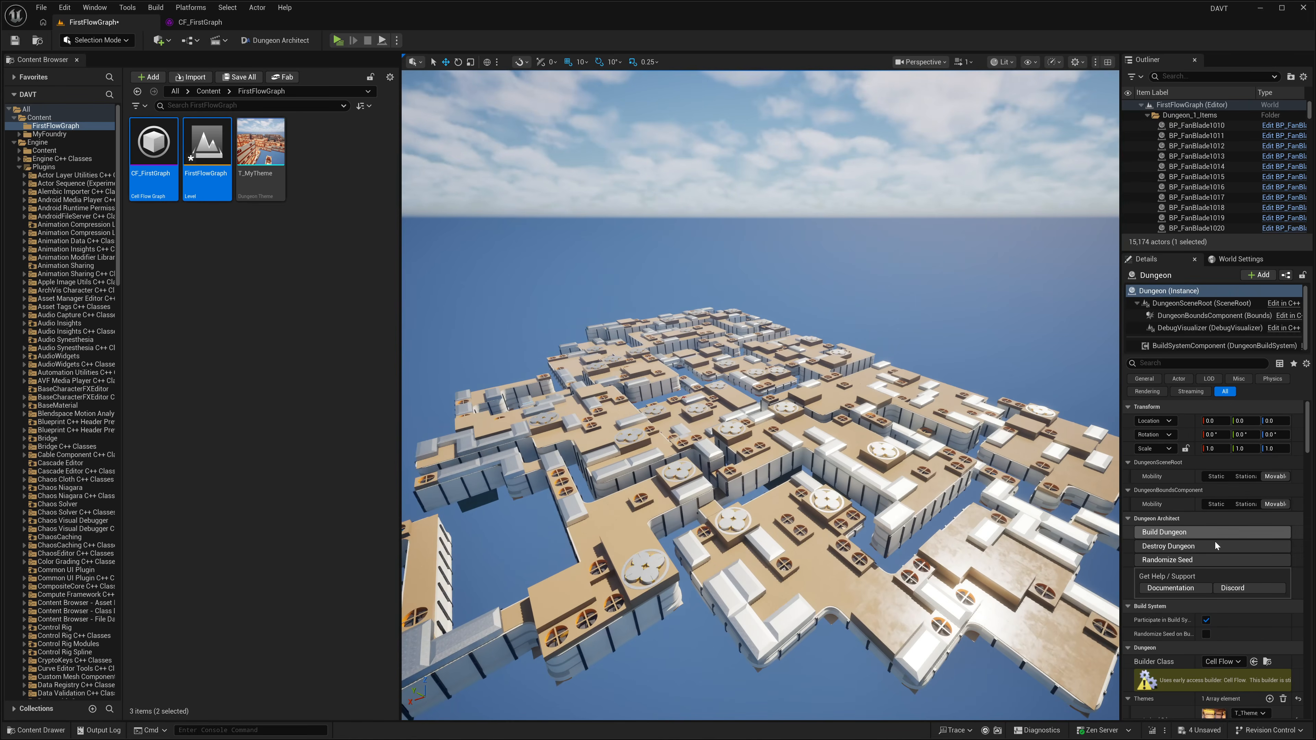
# Step: In CF_FirstGraph, set the Create Cells (Grid) node's Min Cell Size to 2 and Fit Iterations to 6, then rebuild and save
pyautogui.click(187, 23)
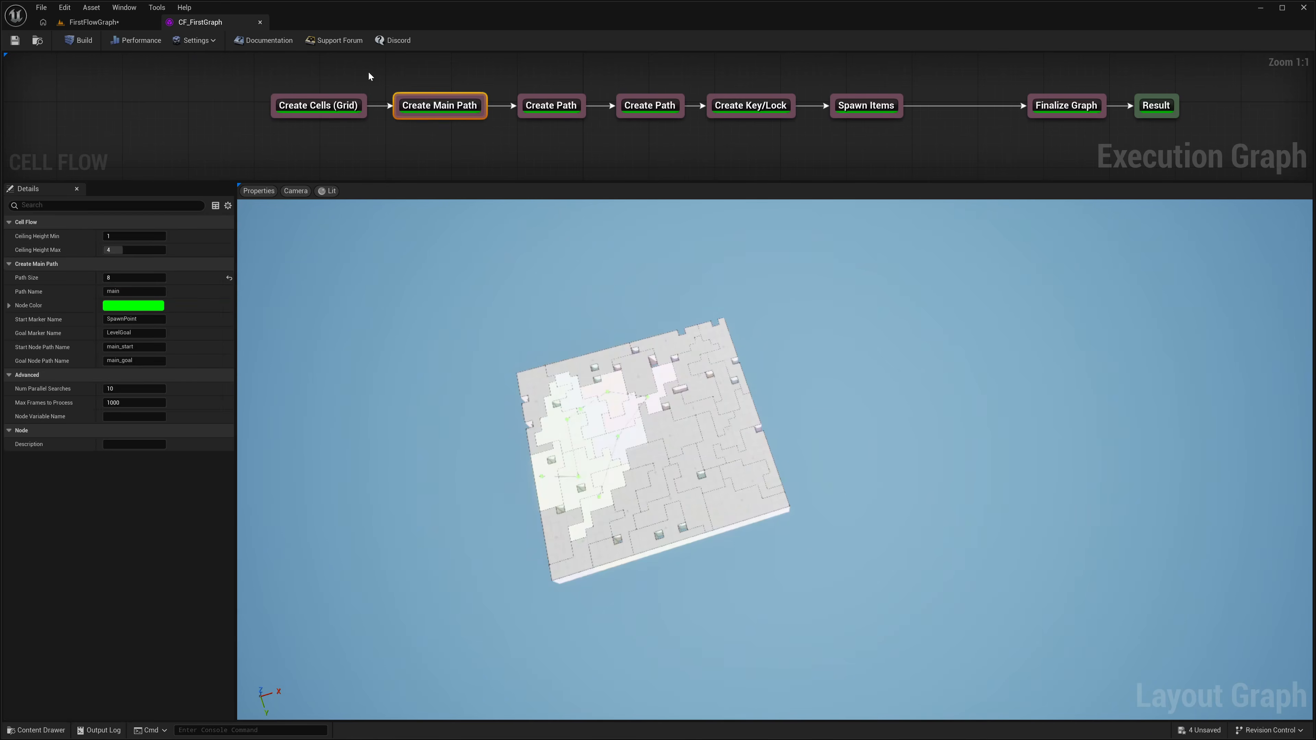
pyautogui.click(318, 105)
pyautogui.moveTo(668, 403); pyautogui.dragTo(658, 411, button='right')
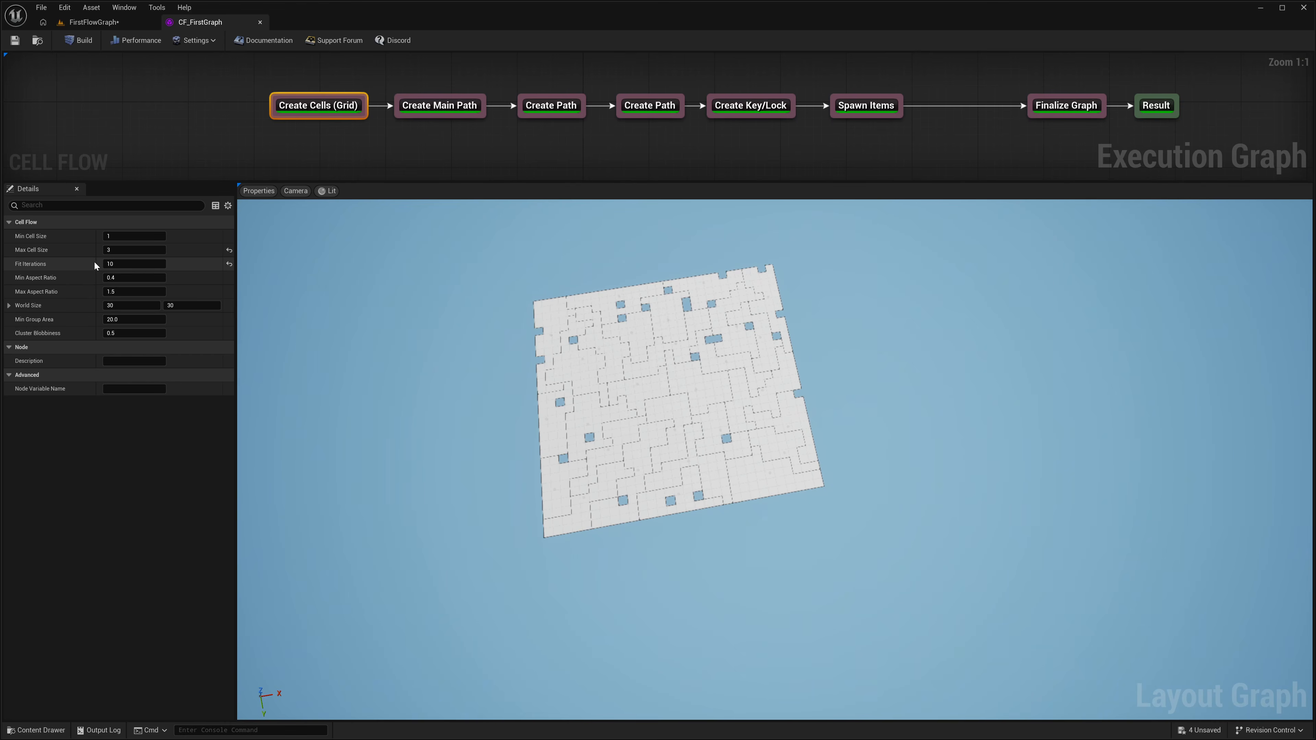
pyautogui.click(125, 236)
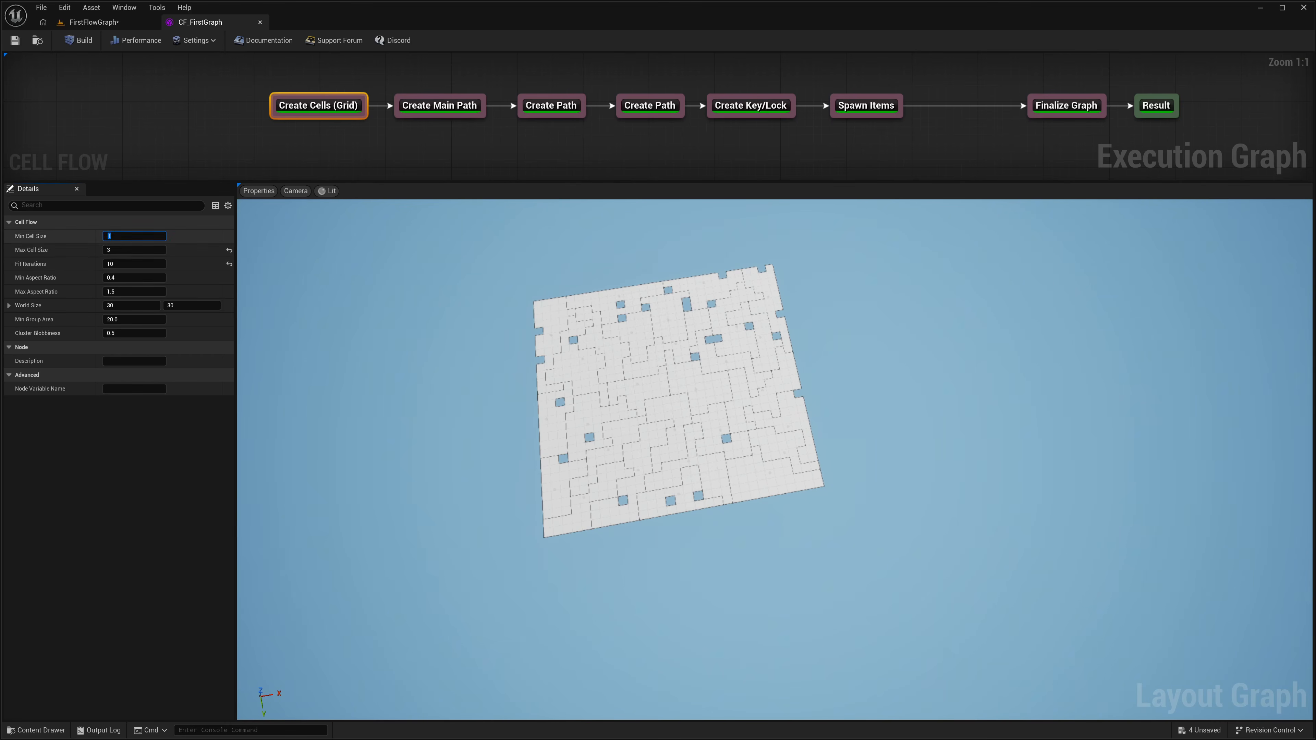
pyautogui.write('2')
pyautogui.press('Tab')
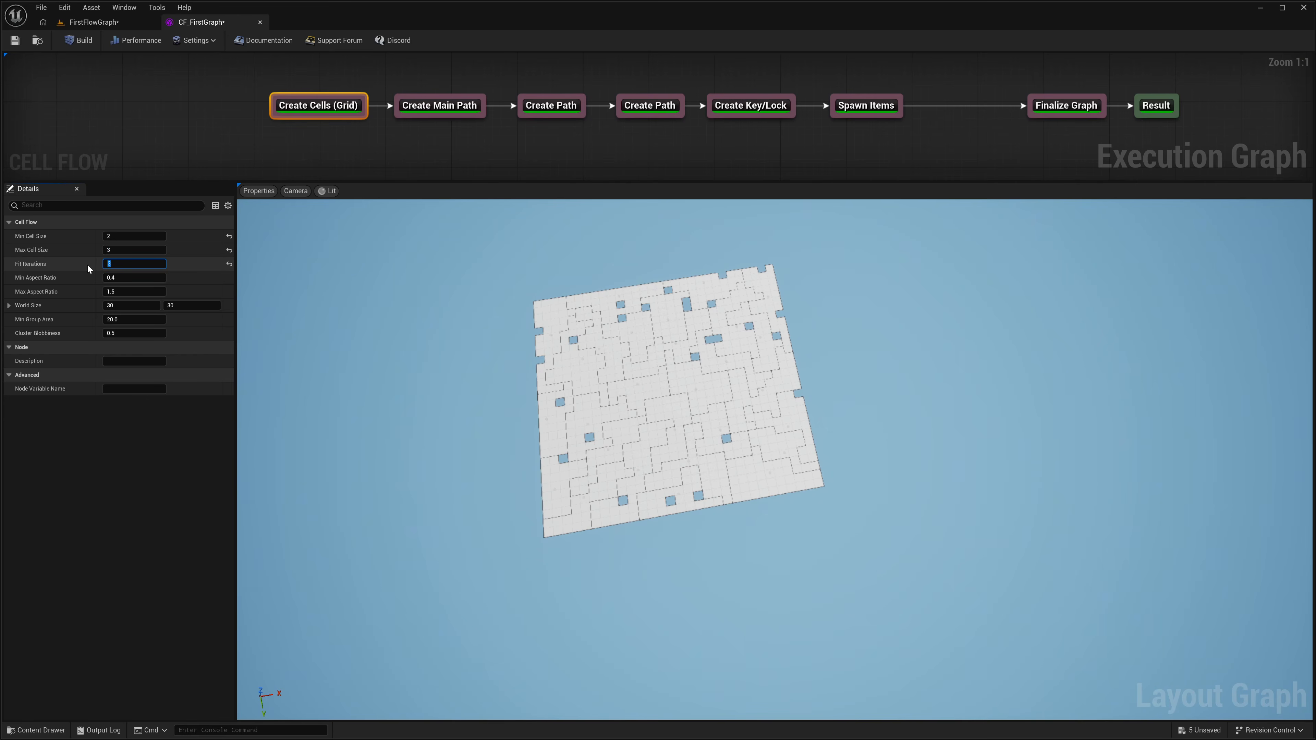
pyautogui.write('6')
pyautogui.click(82, 41)
pyautogui.moveTo(717, 407); pyautogui.dragTo(795, 407, button='right')
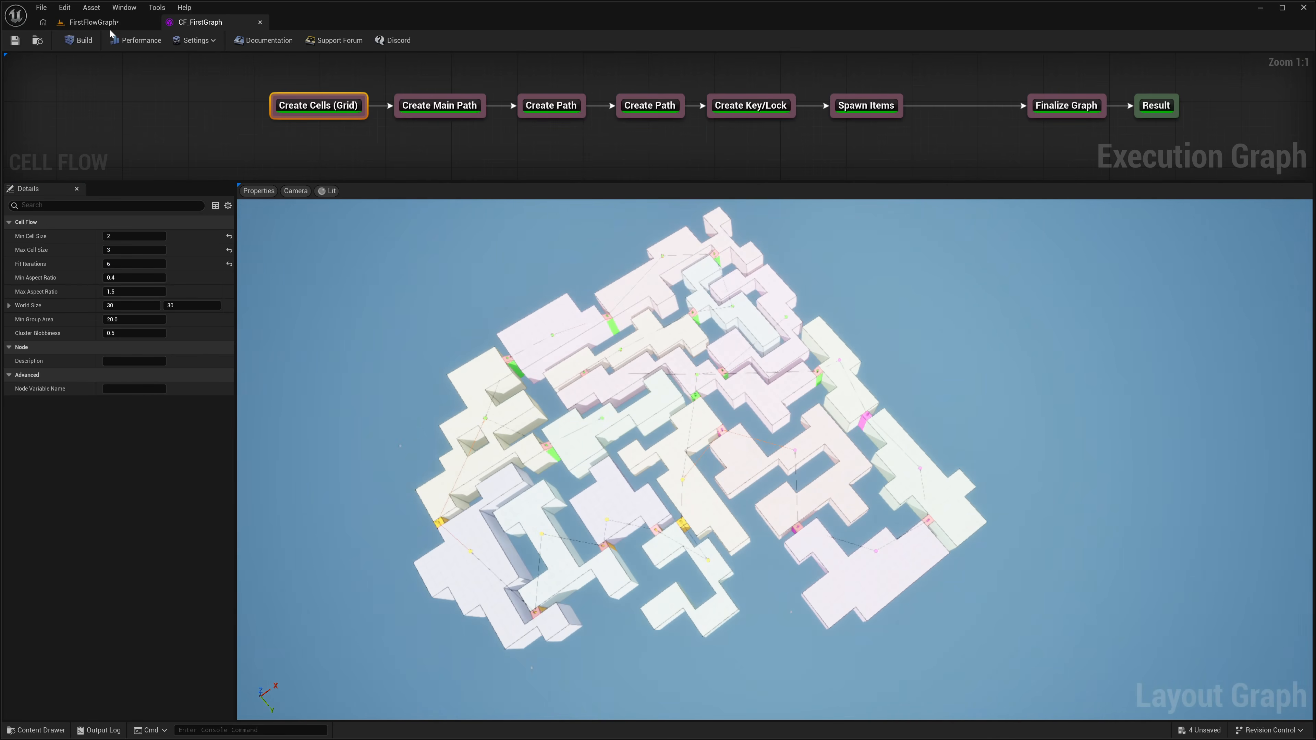
# Step: Change the Create Main Path node's Path Size
pyautogui.click(459, 106)
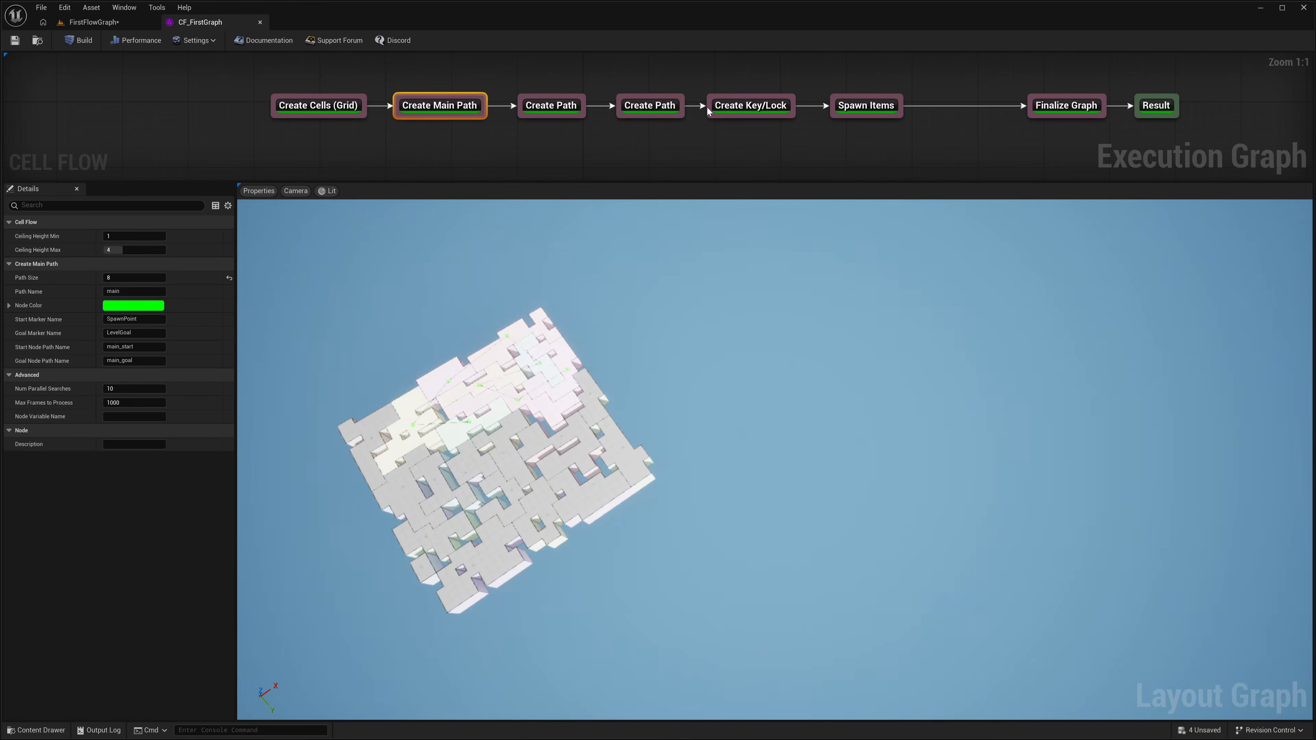
pyautogui.click(650, 106)
pyautogui.click(448, 106)
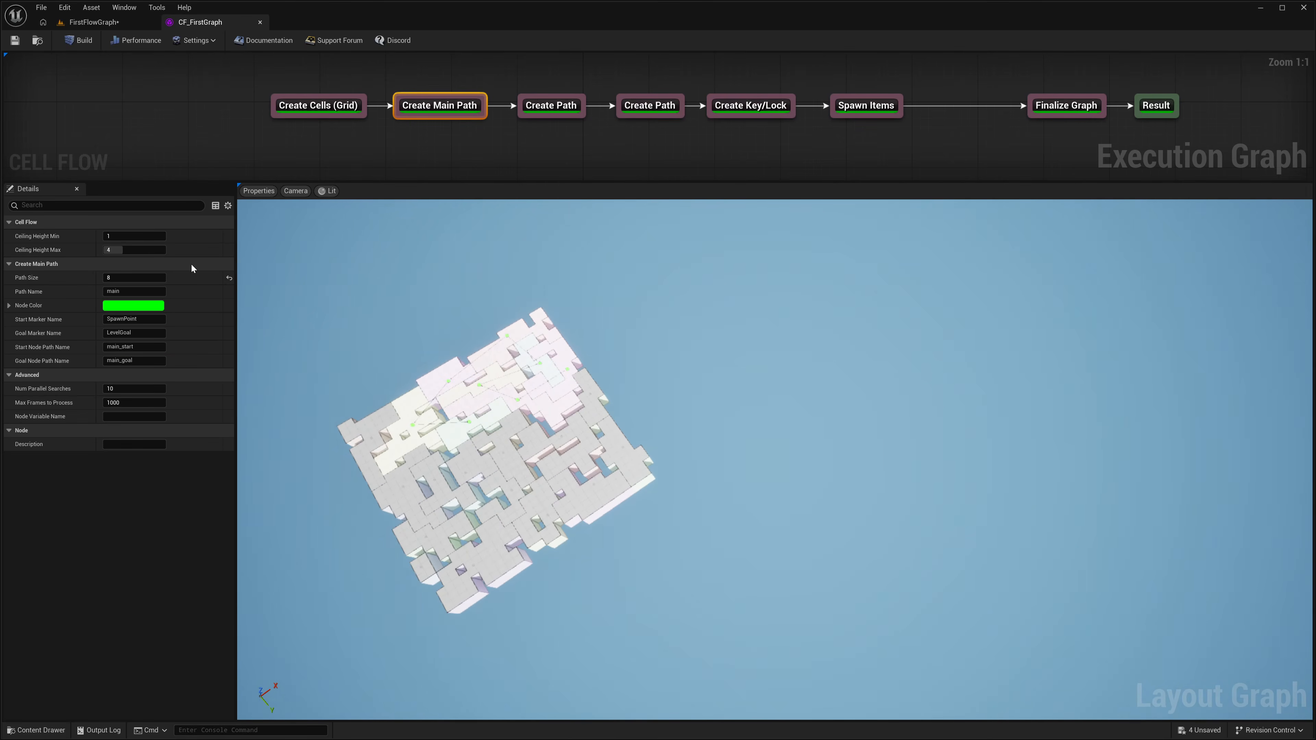
pyautogui.moveTo(131, 282); pyautogui.dragTo(122, 282)
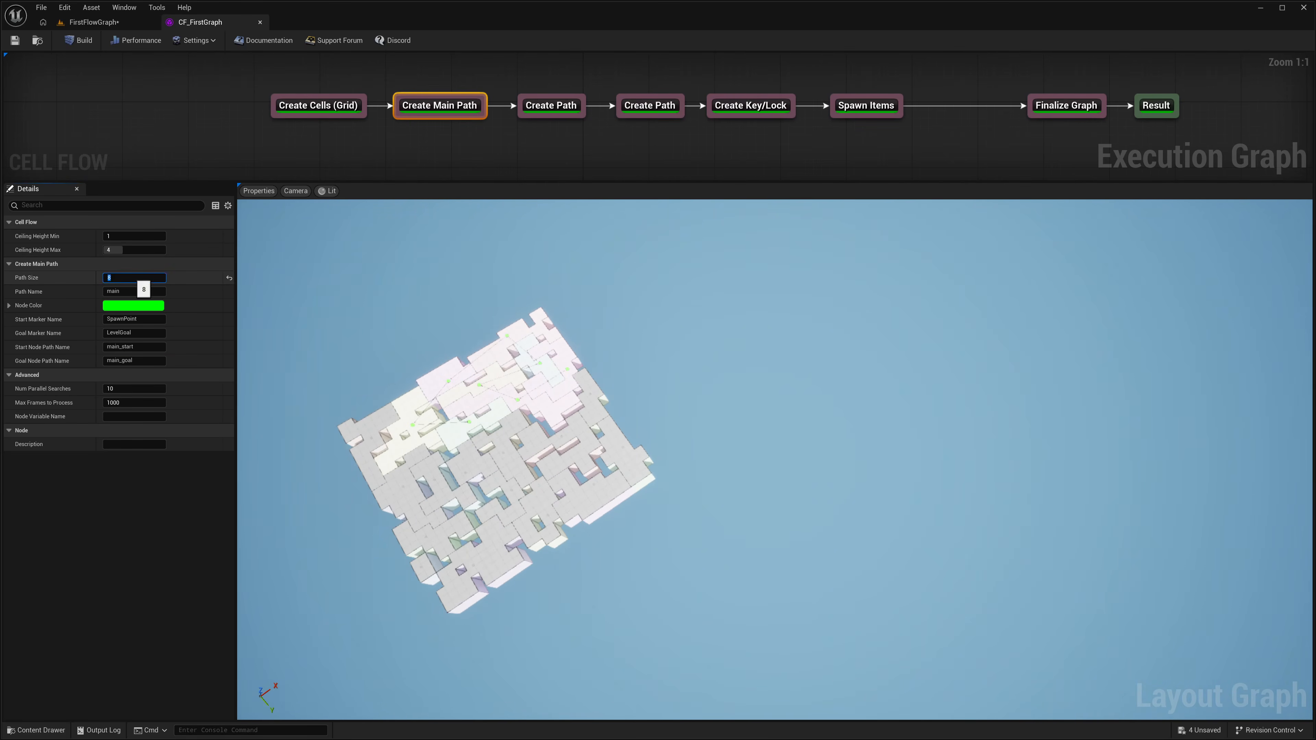
# Step: Set the first Create Path node's Min Path Size to 2 and Max Path Size to 3
pyautogui.moveTo(565, 78); pyautogui.dragTo(495, 171)
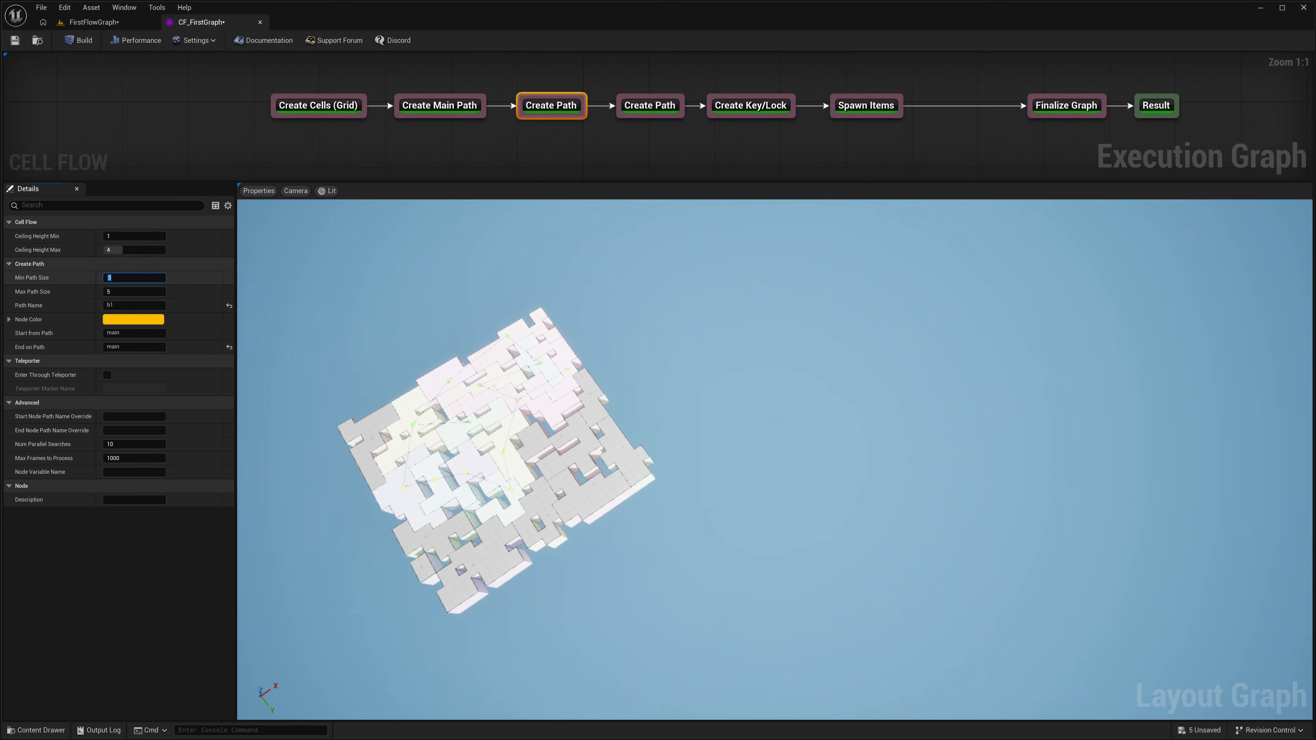
pyautogui.moveTo(125, 280); pyautogui.dragTo(105, 283)
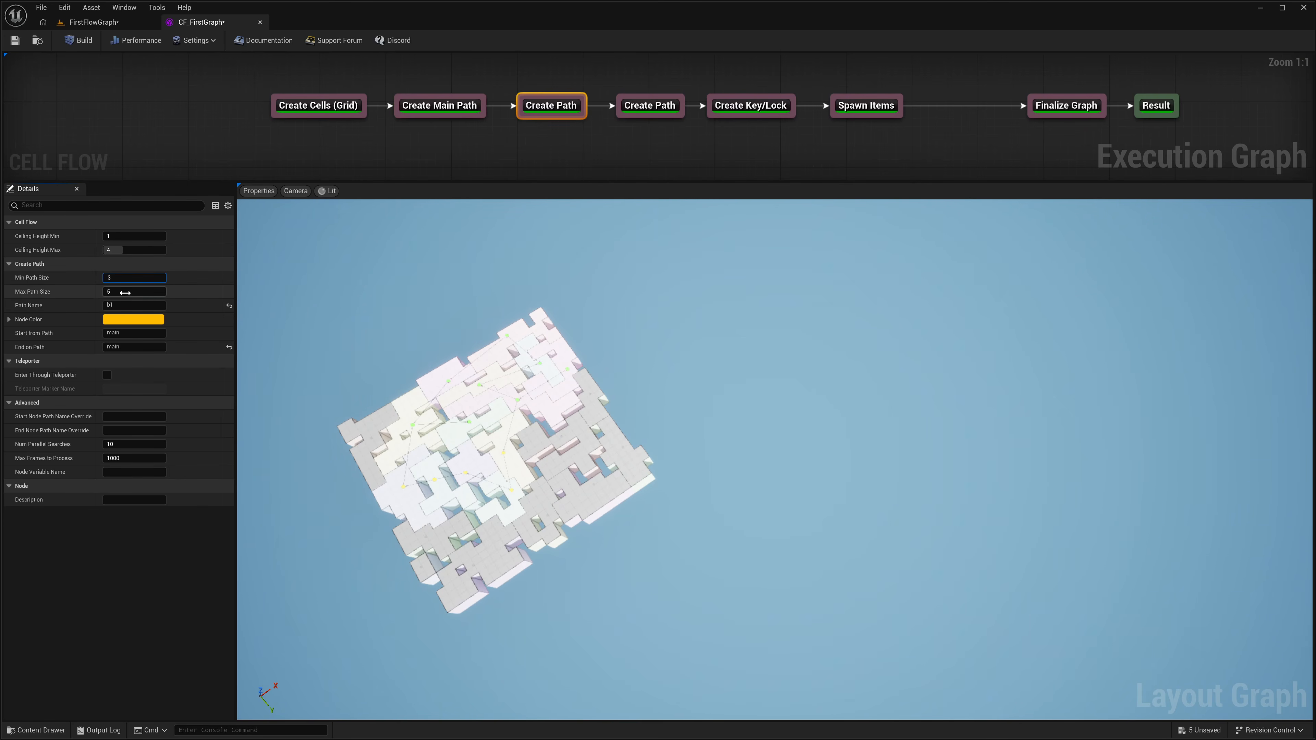
pyautogui.write('2')
pyautogui.press('Tab')
pyautogui.write('3')
# Step: Set the second Create Path node's Min Path Size to 1 and Max Path Size to 3, then rebuild and save the graph
pyautogui.moveTo(685, 84); pyautogui.dragTo(582, 158)
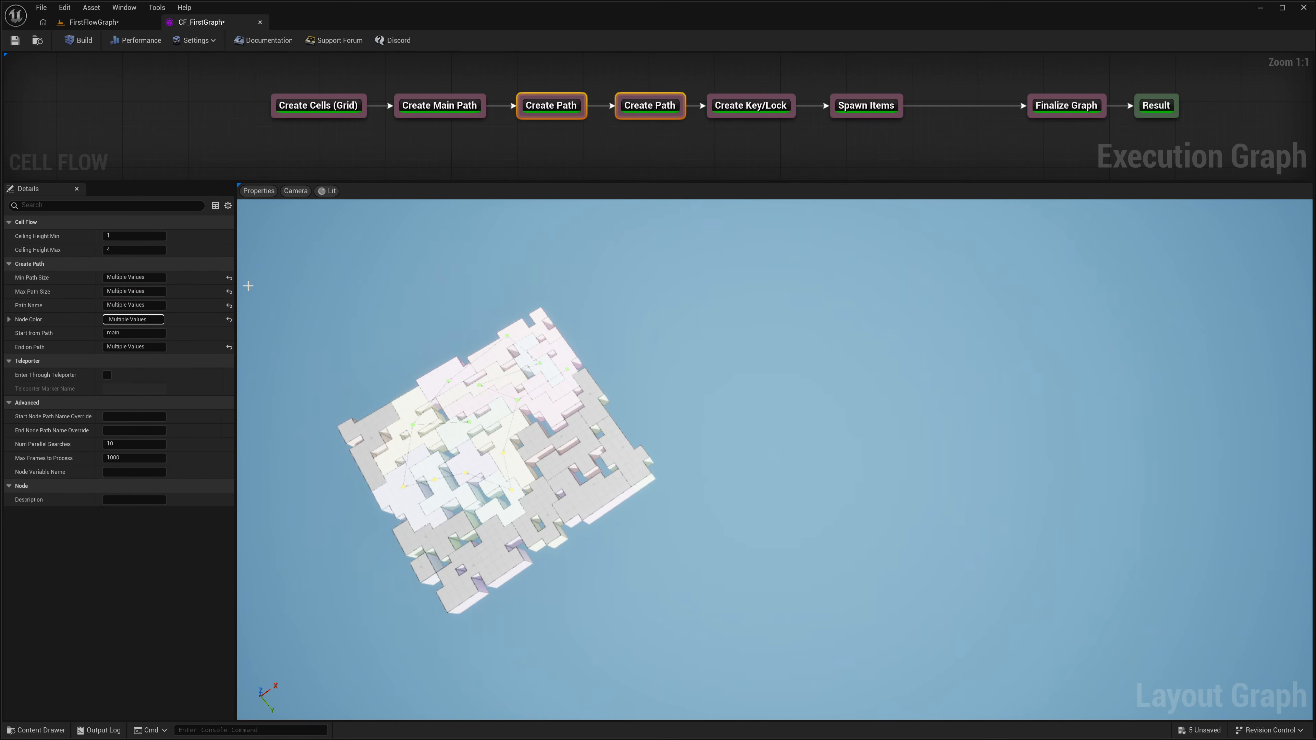
pyautogui.click(670, 157)
pyautogui.click(651, 106)
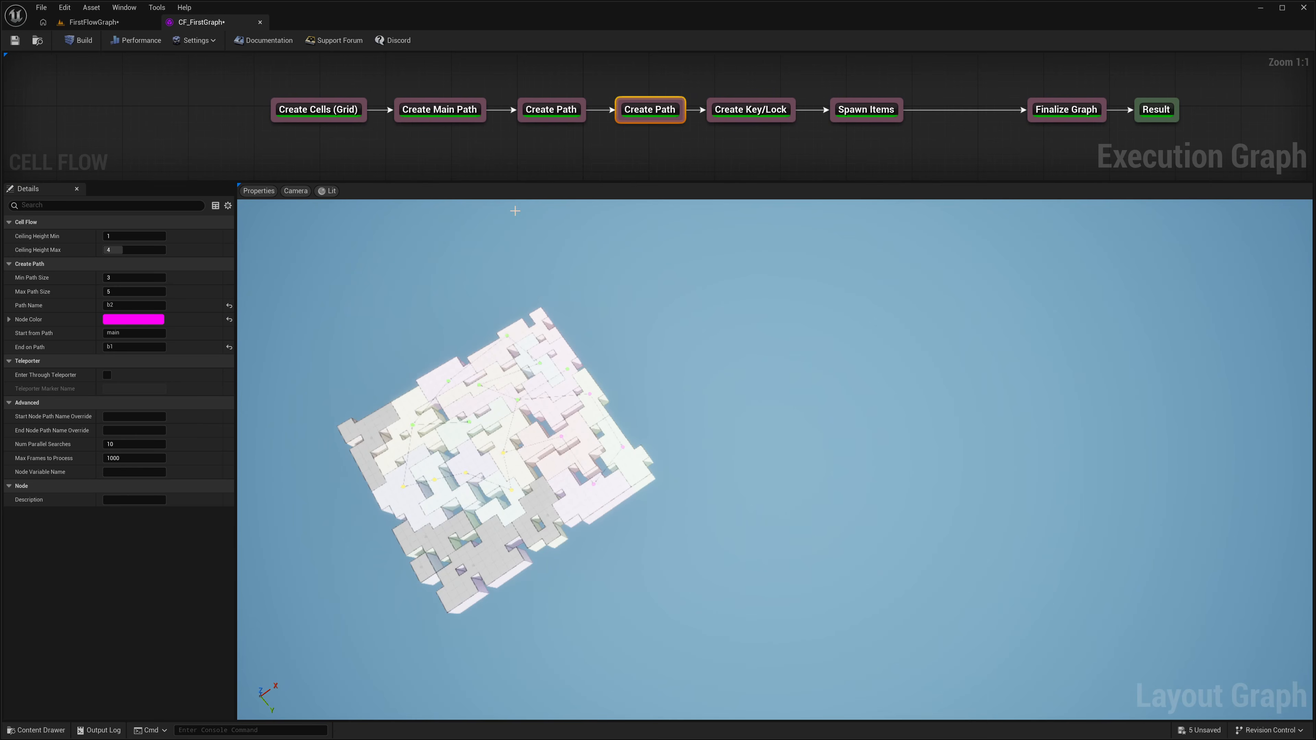
pyautogui.click(123, 277)
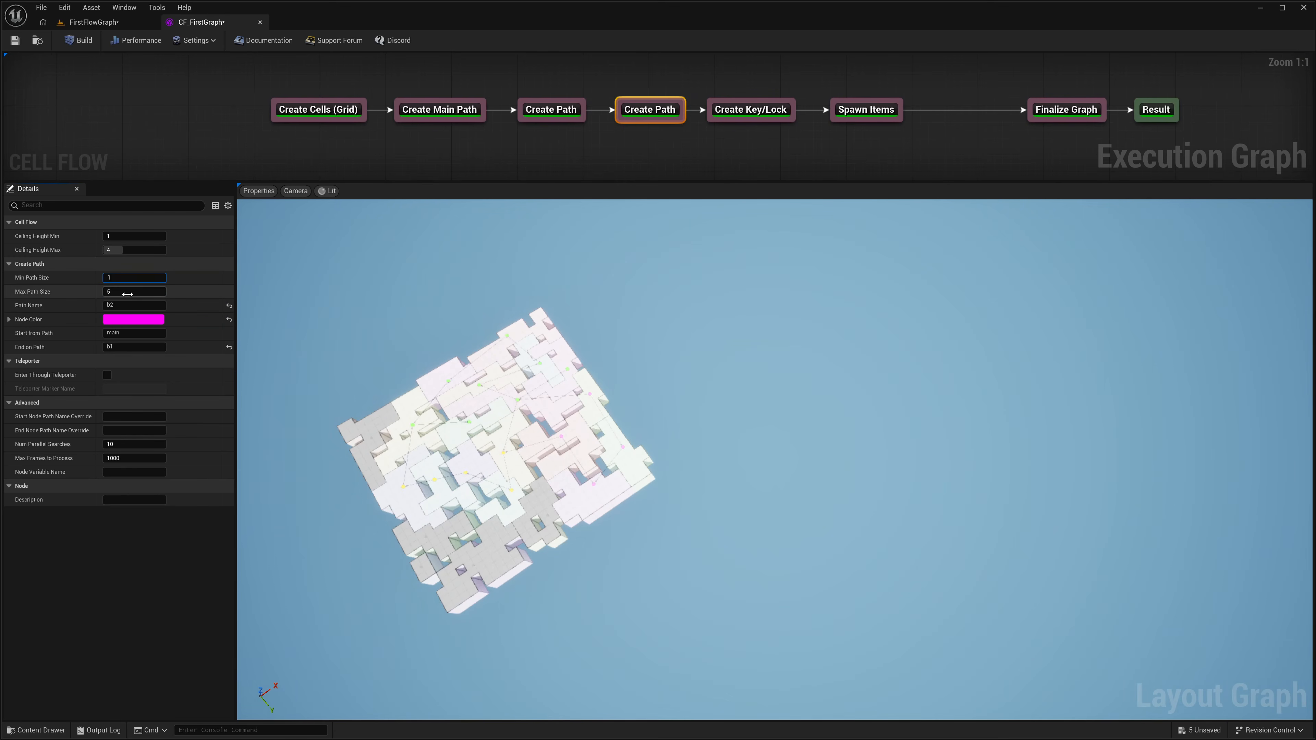
pyautogui.click(84, 42)
pyautogui.click(81, 41)
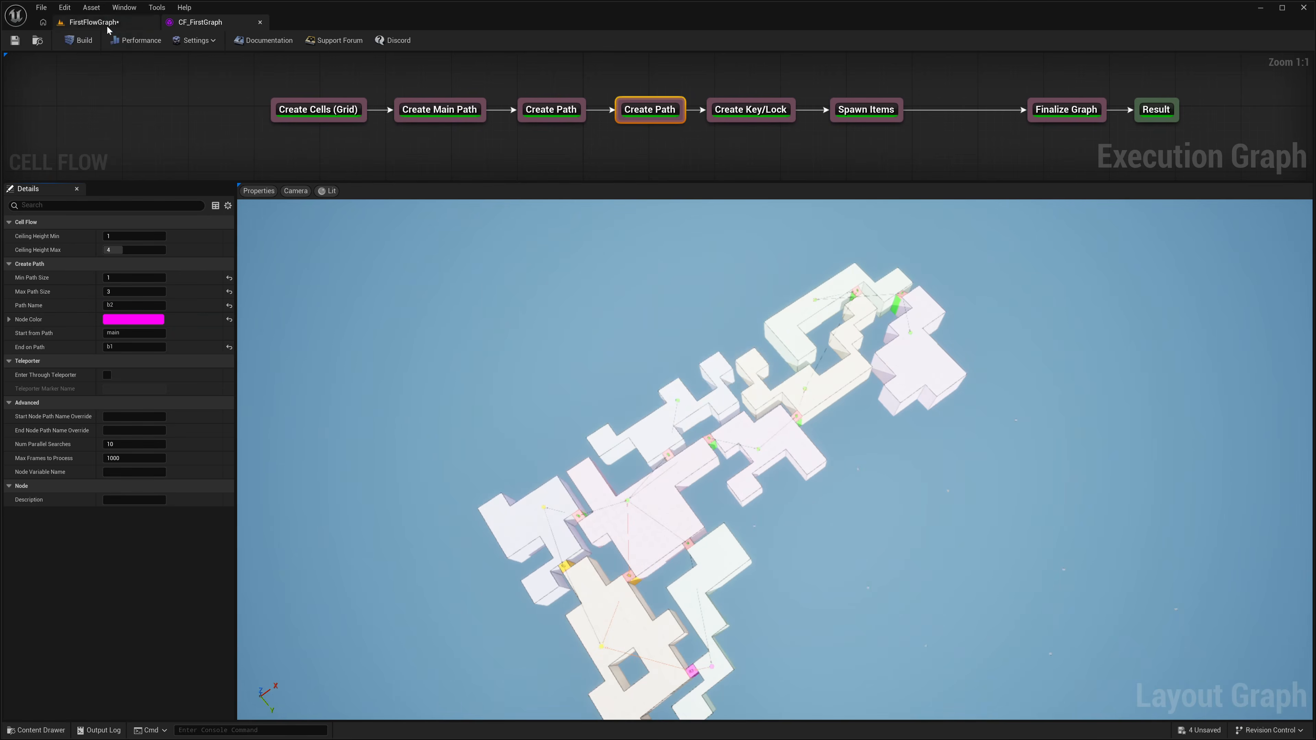
# Step: Return to the FirstFlowGraph level, rebuild the Dungeon actor with the shorter paths and survey the new layout
pyautogui.click(106, 26)
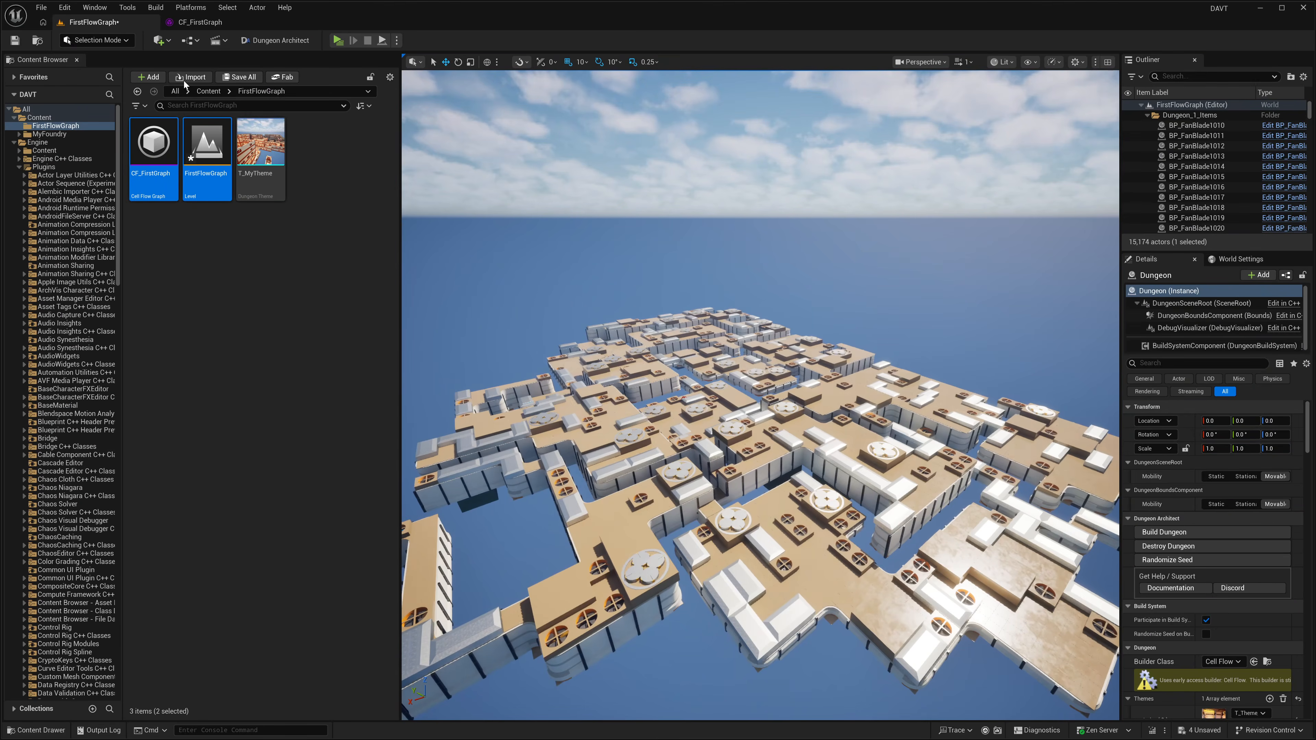
pyautogui.click(1176, 535)
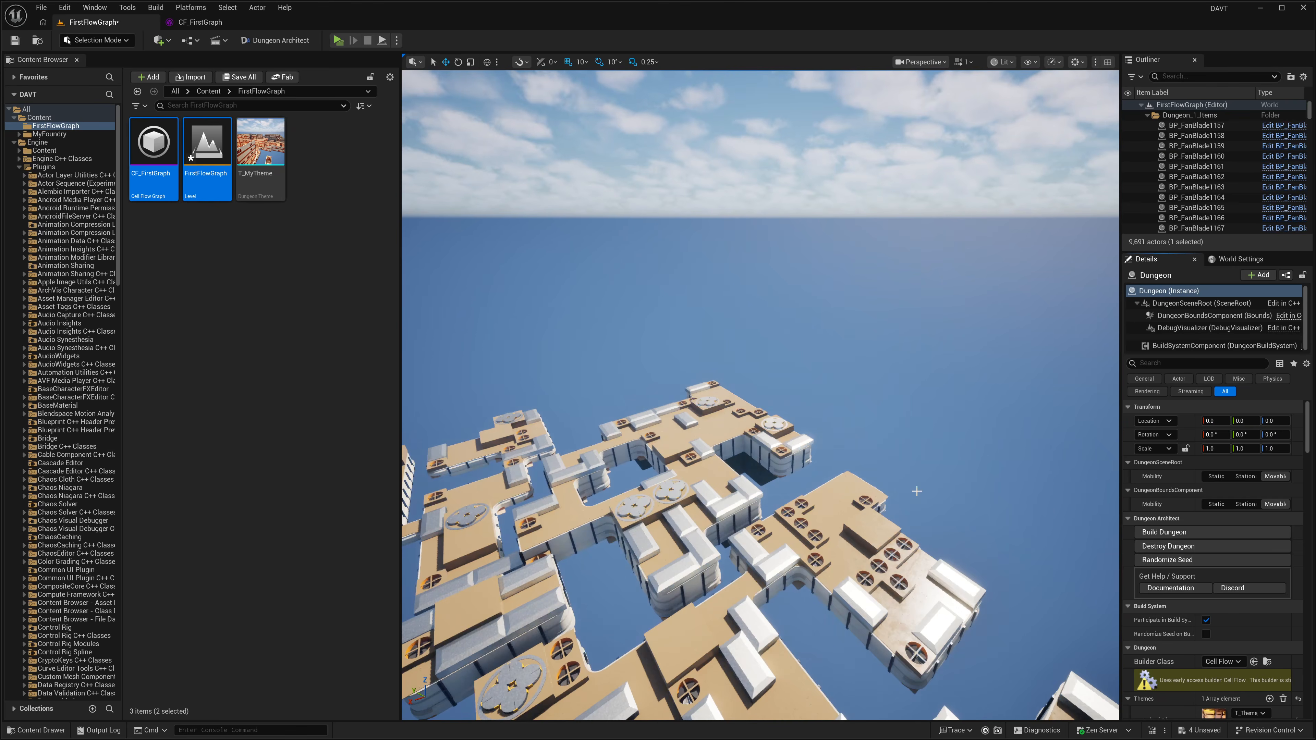
pyautogui.moveTo(913, 487); pyautogui.dragTo(885, 477, button='right')
pyautogui.moveTo(549, 124); pyautogui.dragTo(508, 120, button='right')
# Step: Rebuild the CF_FirstGraph flow graph for another layout and return to the level
pyautogui.click(199, 24)
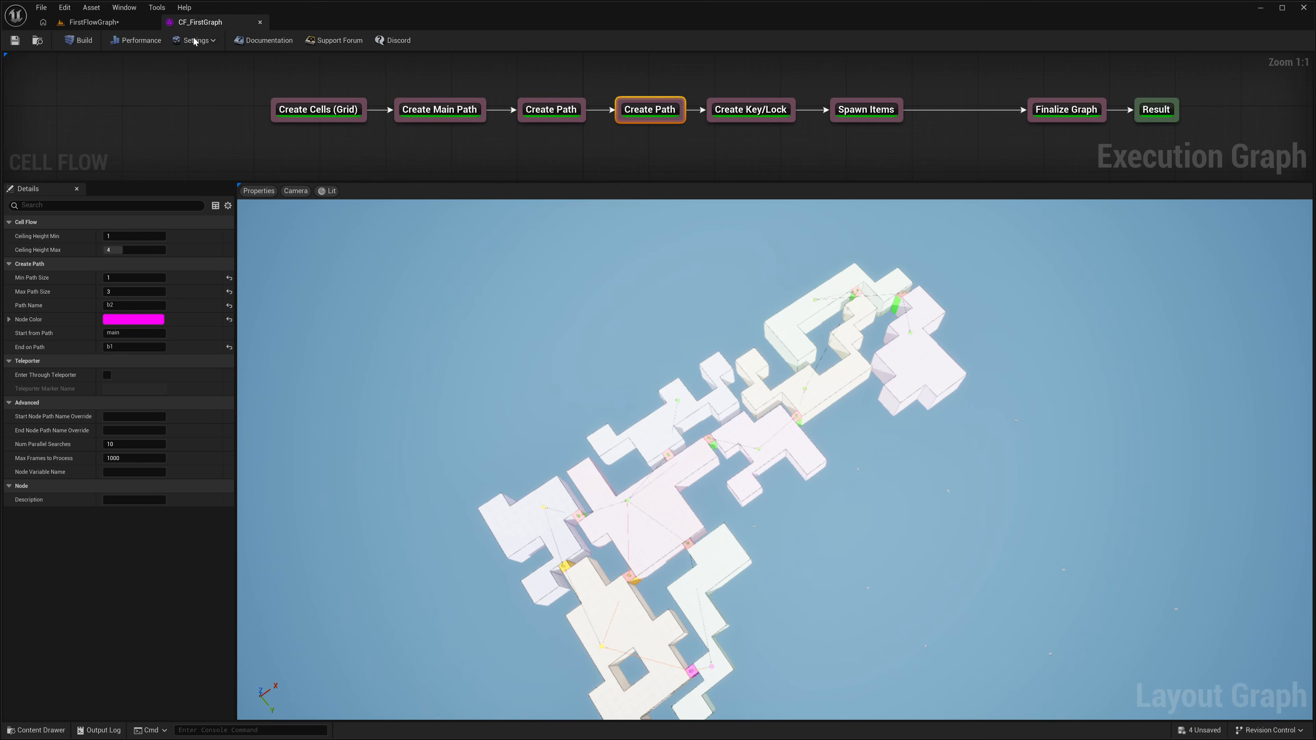
pyautogui.click(88, 43)
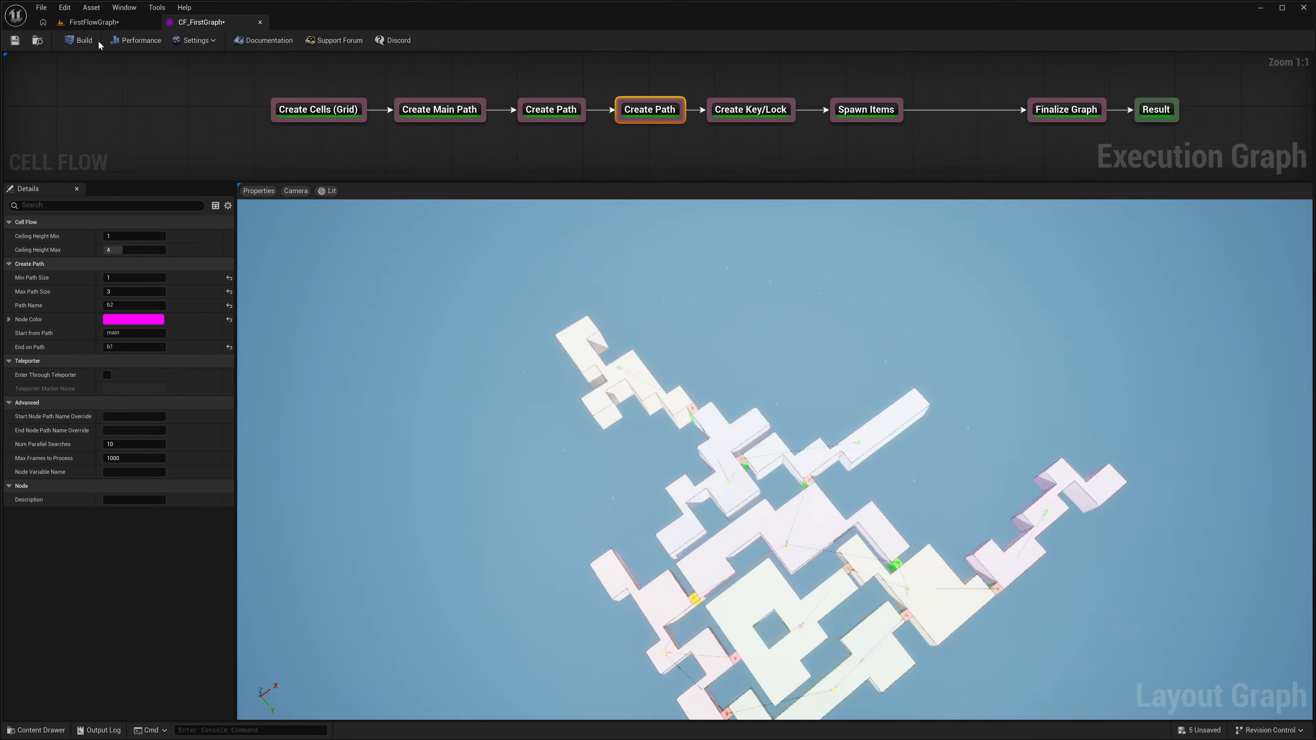
pyautogui.click(94, 22)
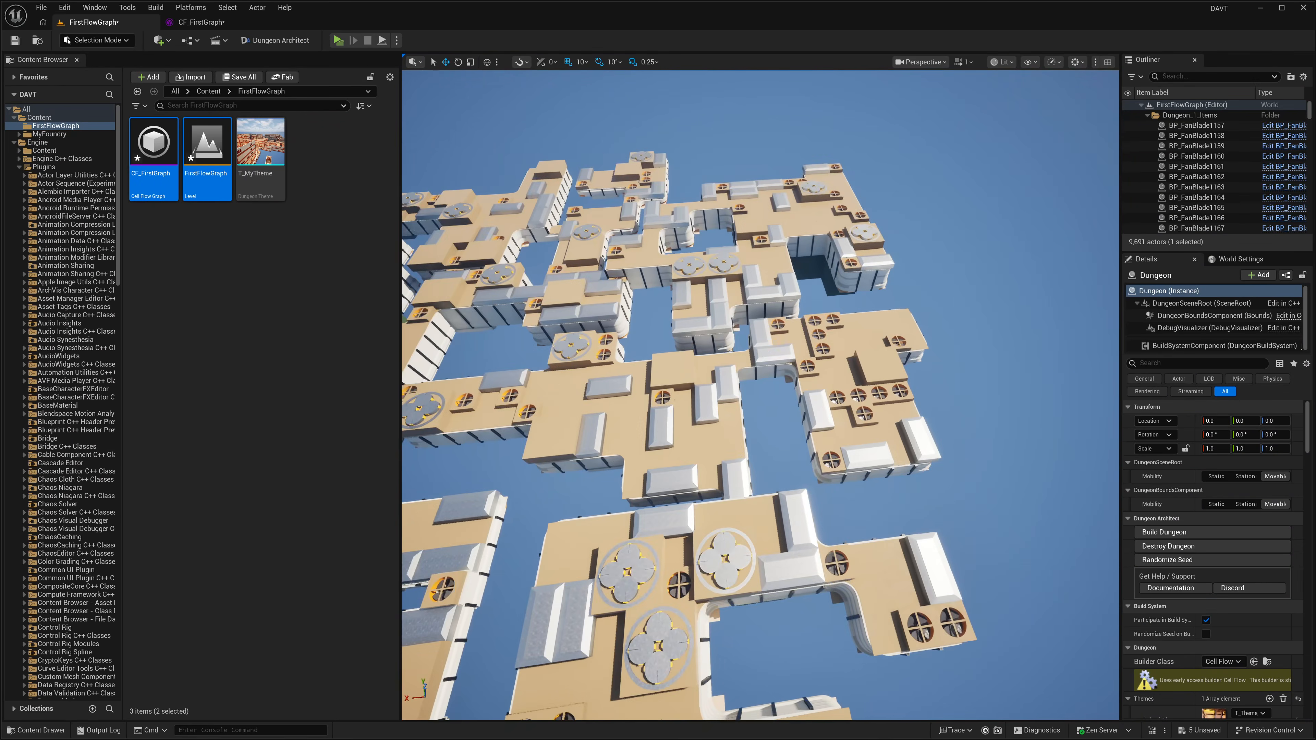
# Step: Fly inside the dungeon to inspect the themed rooms, railings and ceilings at floor level
pyautogui.moveTo(760, 395); pyautogui.dragTo(523, 389, button='right')
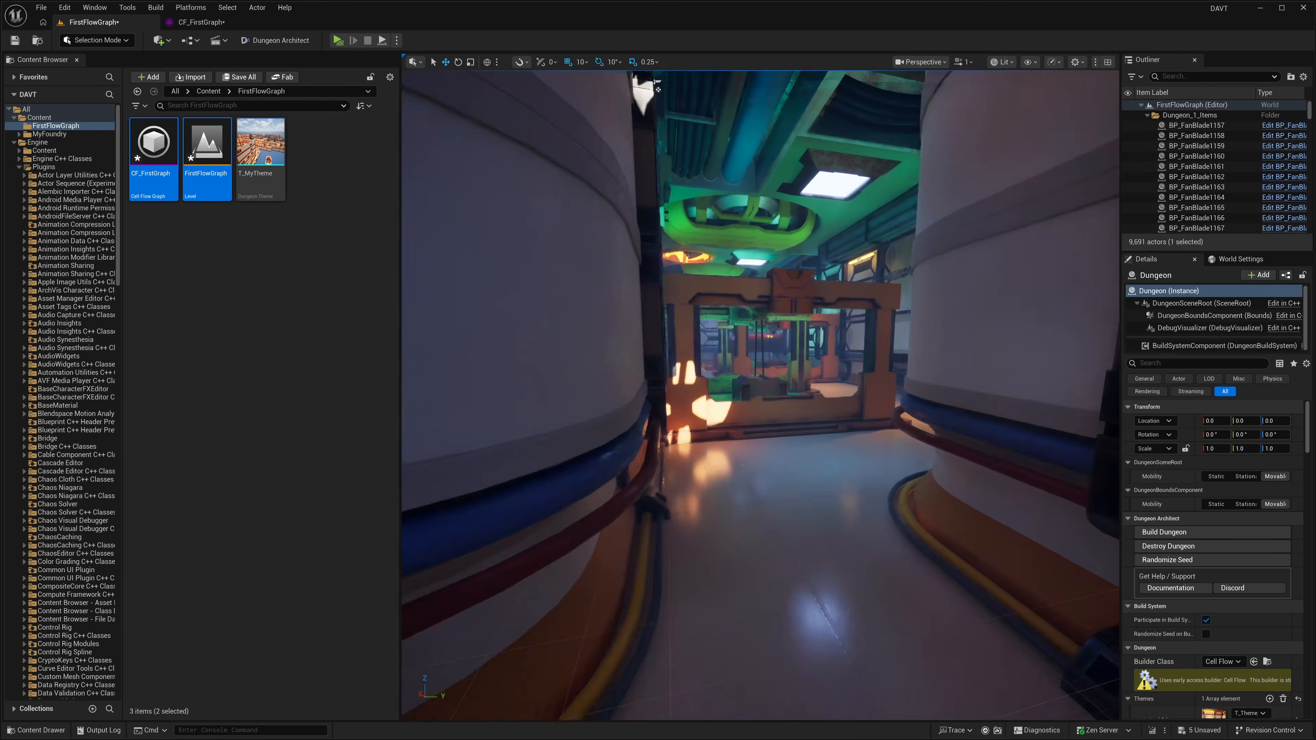
pyautogui.moveTo(658, 394)
pyautogui.mouseDown(button='right')
pyautogui.moveTo(756, 394)
pyautogui.moveTo(565, 389)
pyautogui.moveTo(689, 401)
pyautogui.moveTo(637, 399)
pyautogui.moveTo(642, 386)
pyautogui.mouseUp(button='right')
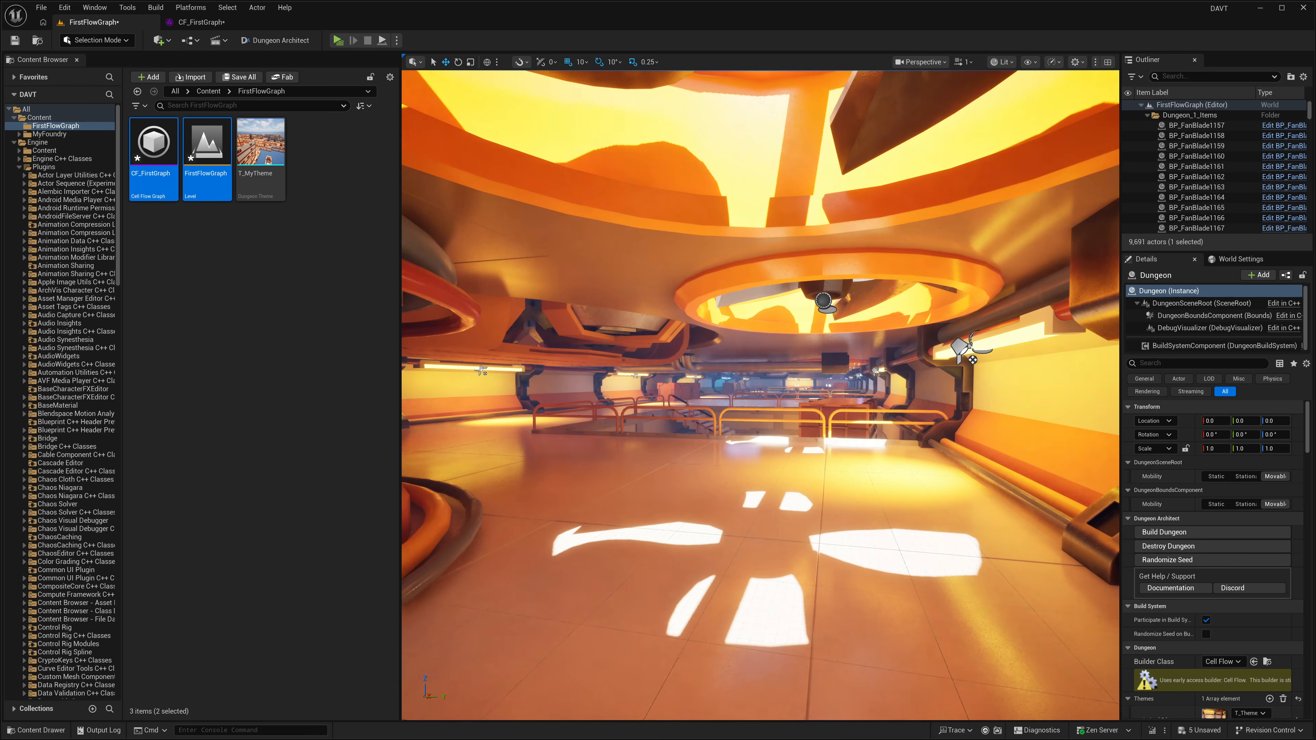